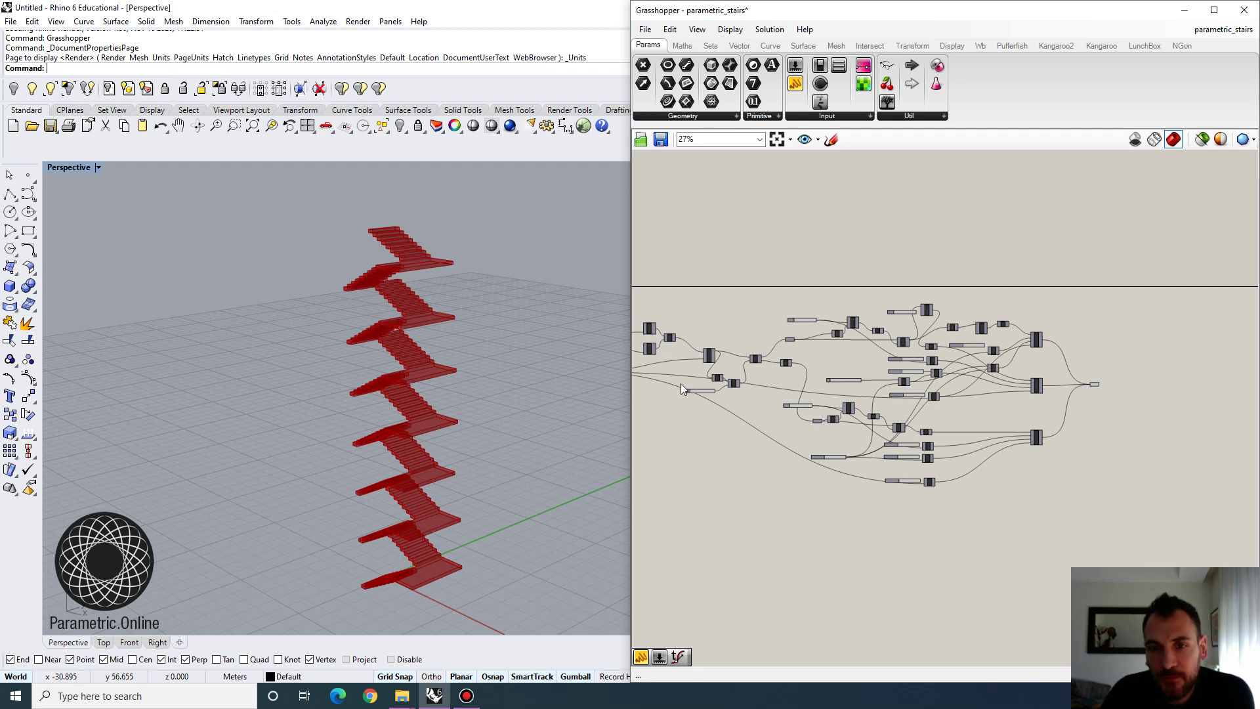
Examine the finished parametric staircase and the early part of its definition, up to the Series component and sliders A and B.
right_click_drag(694, 313, 926, 320)
scroll(761, 374, "up", 6)
right_click_drag(884, 450, 837, 451)
scroll(876, 332, "down", 3)
right_click_drag(888, 368, 818, 392)
scroll(1028, 437, "up", 3)
right_click_drag(414, 525, 481, 467)
scroll(359, 507, "down", 4)
scroll(374, 518, "up", 7)
scroll(437, 502, "down", 4)
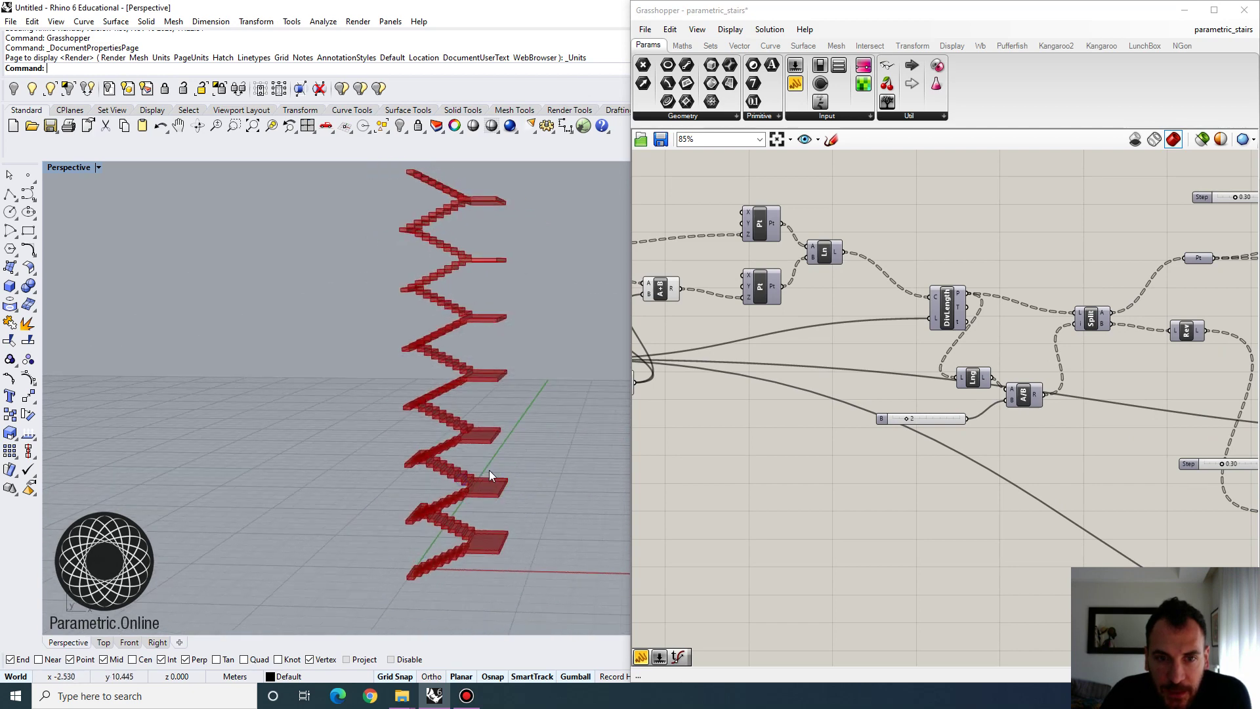
right_click_drag(765, 385, 1180, 359)
scroll(949, 323, "up", 5)
right_click_drag(916, 353, 875, 469)
scroll(781, 319, "down", 1)
right_click_drag(781, 319, 798, 398)
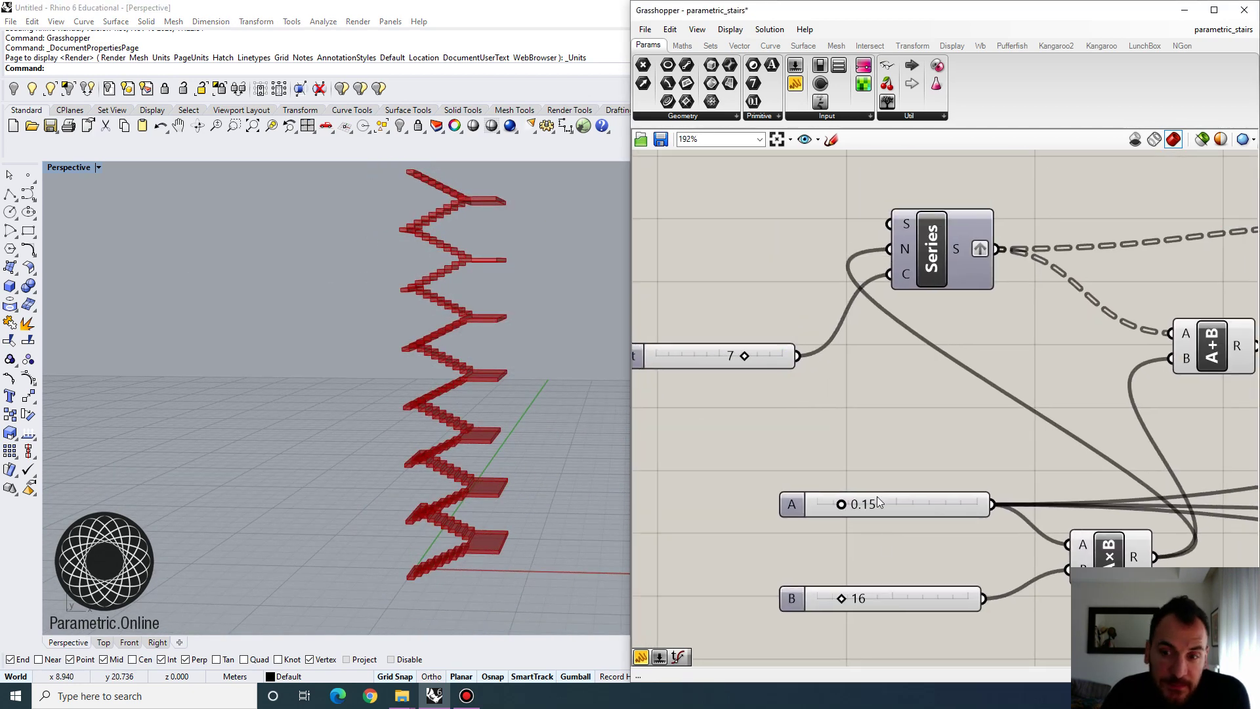
Try slider B at 15 and vary the Series count slider to test the example staircase.
right_click_drag(878, 499, 865, 452)
mouse_move(828, 555)
left_mouse_down()
mouse_move(842, 550)
mouse_move(828, 553)
left_mouse_up()
scroll(436, 360, "down", 3)
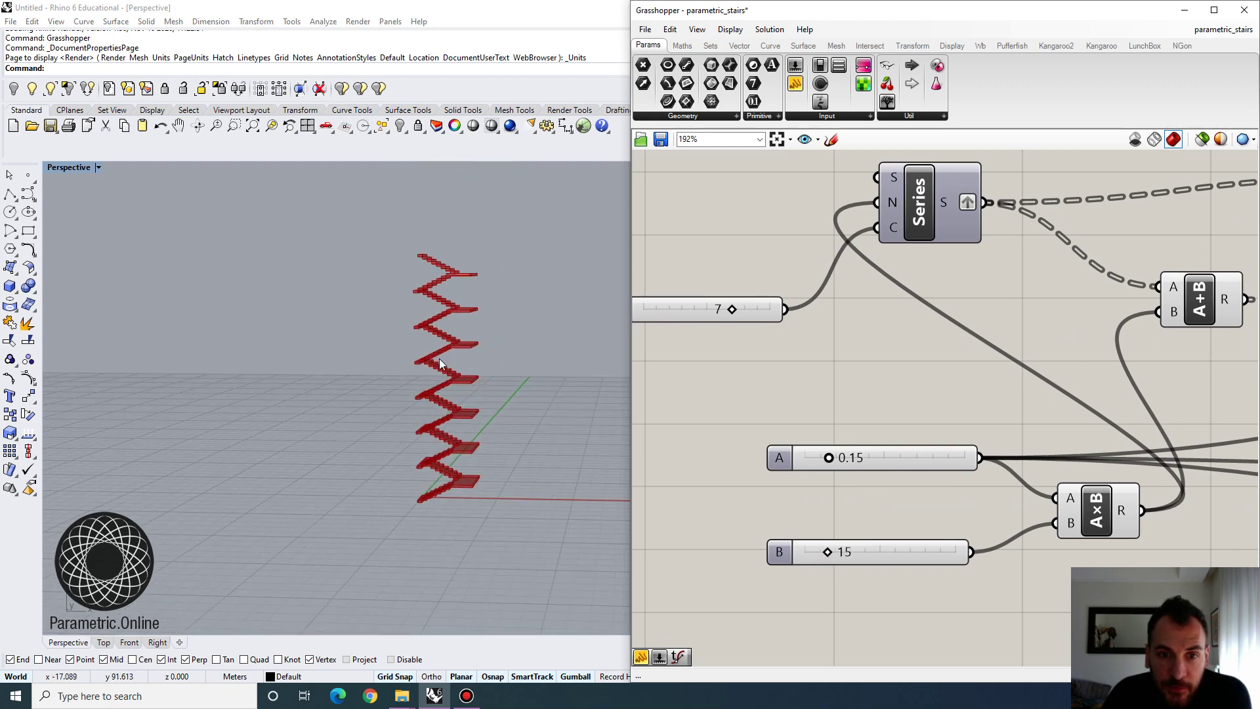
mouse_move(734, 309)
left_mouse_down()
mouse_move(676, 314)
mouse_move(744, 312)
mouse_move(722, 314)
left_mouse_up()
right_click_drag(604, 336, 467, 349)
mouse_move(828, 550)
left_mouse_down()
mouse_move(818, 549)
mouse_move(832, 549)
left_mouse_up()
Examine the staircase model from several angles and the rest of its definition, where the steps and landings are generated.
right_click_drag(376, 352, 446, 396)
right_click_drag(395, 524, 453, 407)
scroll(806, 354, "down", 7)
right_click_drag(1213, 463, 920, 400)
scroll(968, 433, "up", 2)
right_click_drag(404, 382, 433, 370)
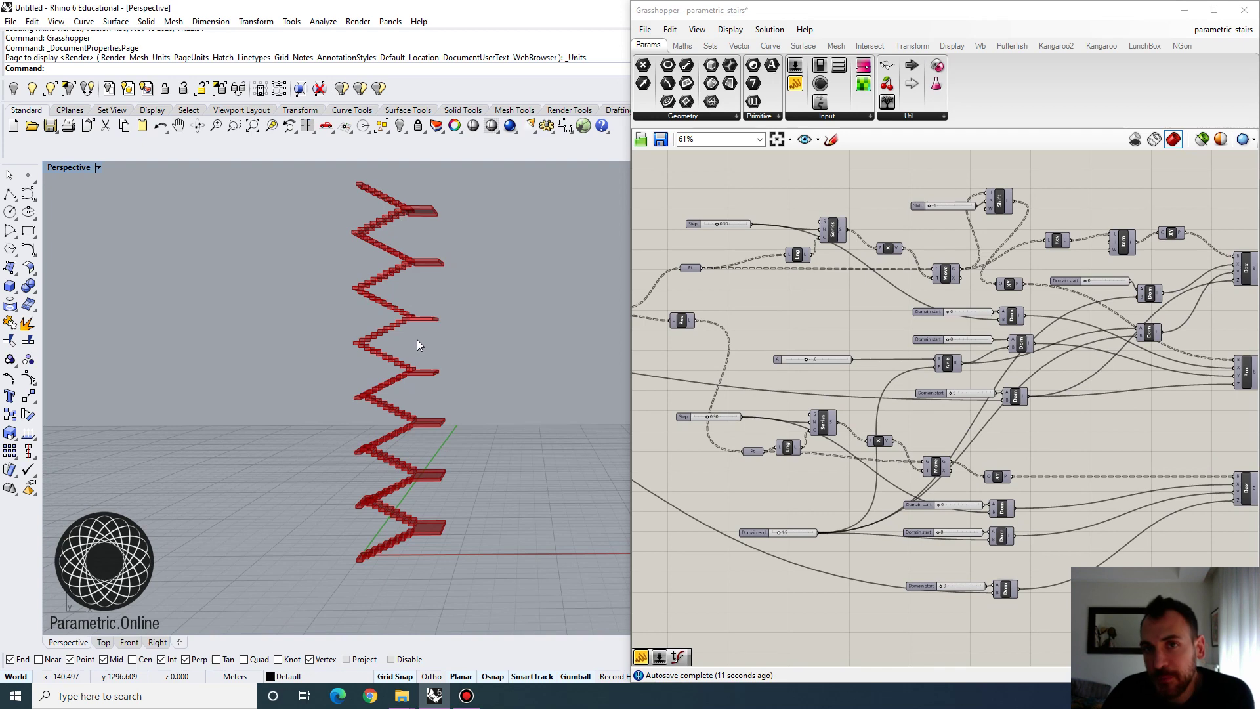
right_click_drag(430, 376, 428, 502)
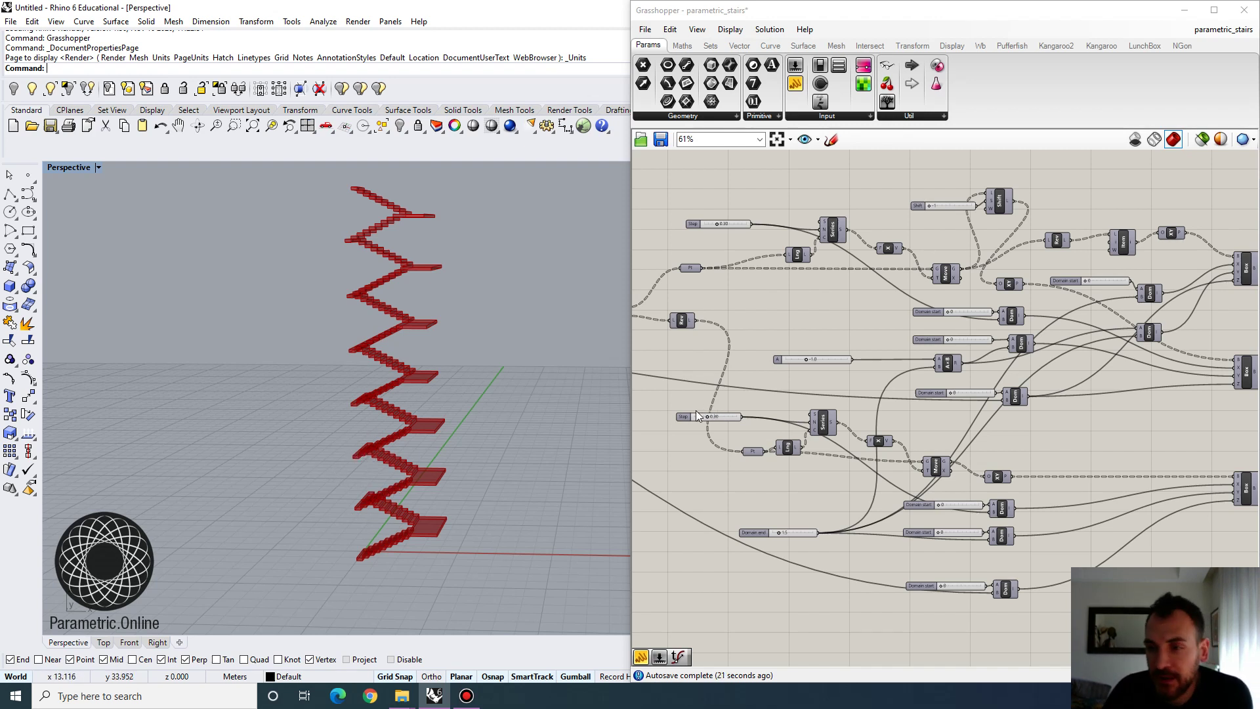
scroll(962, 348, "down", 2)
right_click_drag(1032, 380, 972, 385)
scroll(1130, 341, "up", 4)
scroll(949, 281, "down", 2)
right_click_drag(778, 287, 870, 306)
scroll(900, 269, "down", 2)
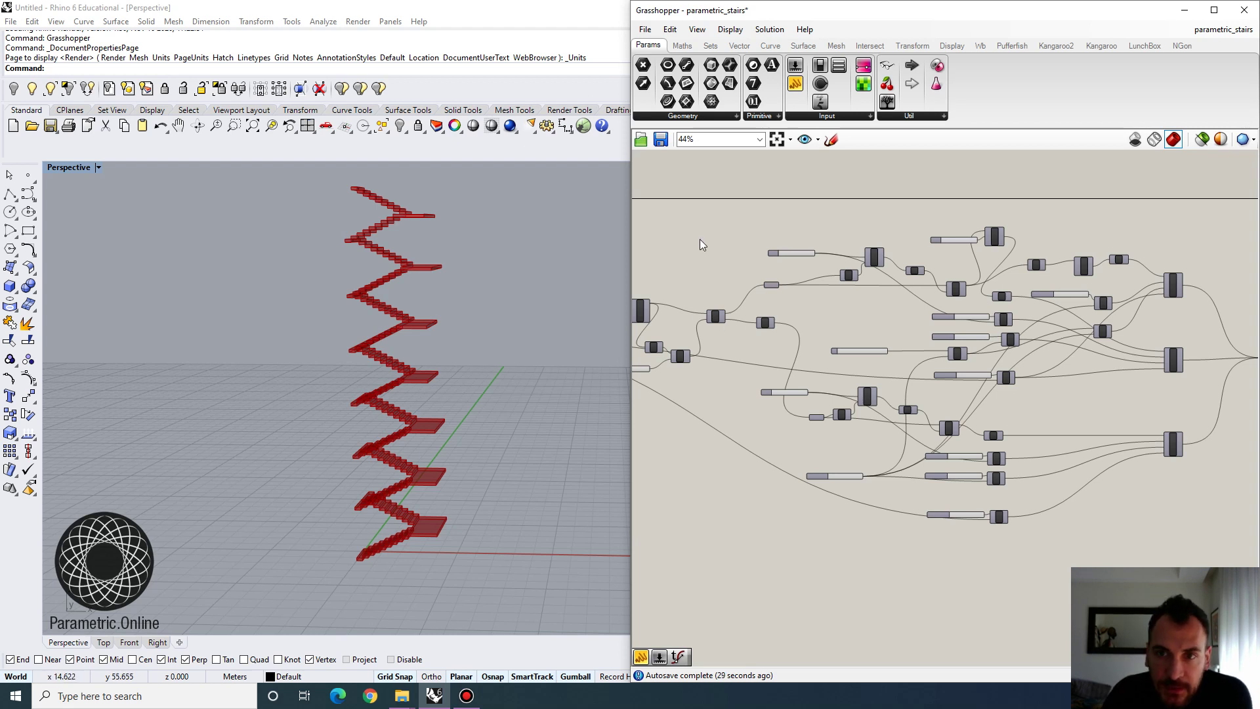
Start a new, empty Grasshopper document.
right_click_drag(699, 239, 752, 265)
left_click(645, 29)
left_click(652, 42)
right_click_drag(374, 461, 425, 459)
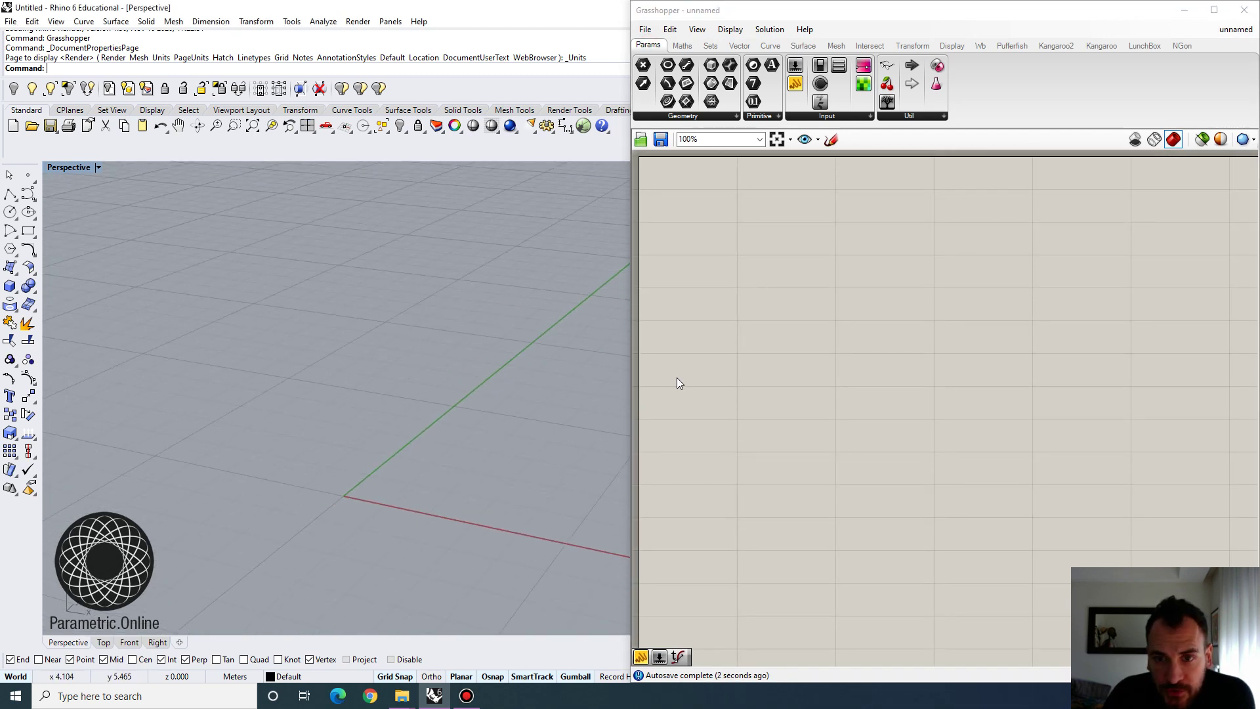
Add two Construct Point components to the canvas, one above the other.
right_click_drag(672, 376, 860, 330)
double_click(895, 341)
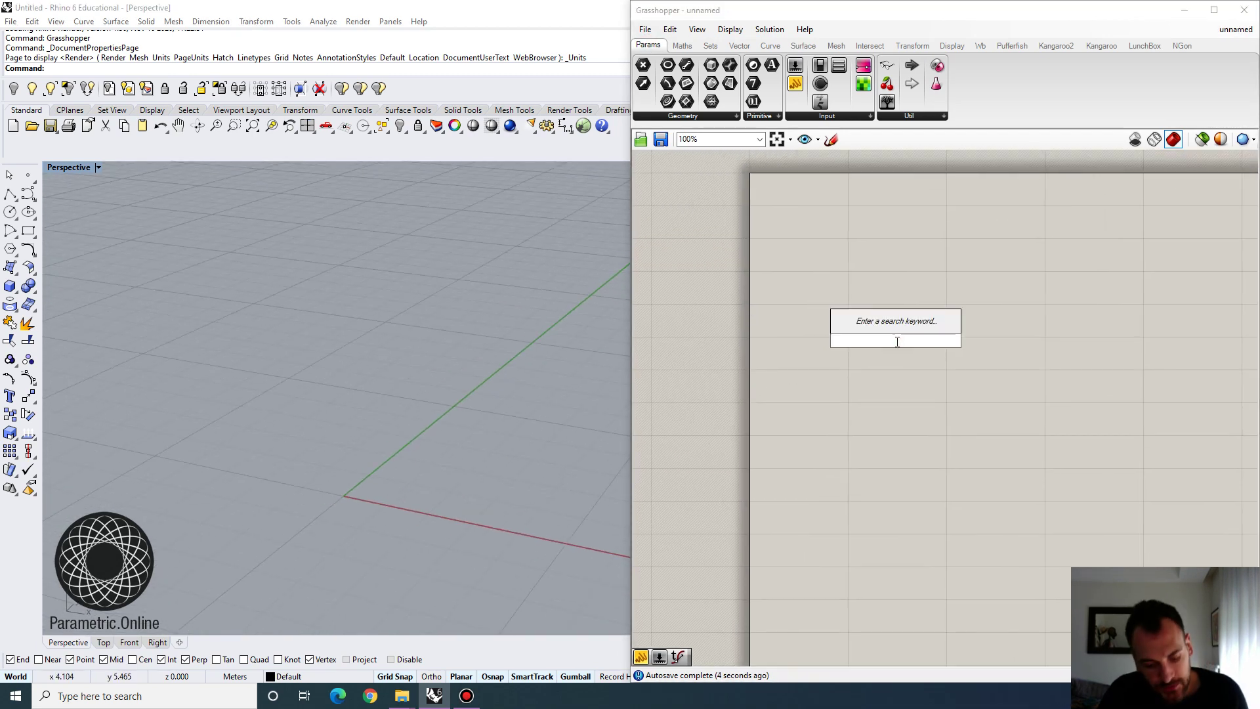
type("xyz")
left_click(898, 286)
left_click_drag(901, 326, 1013, 391)
Add a number slider set to 3.0, wire it to the lower Construct Point's Z input and align both point components.
double_click(927, 388)
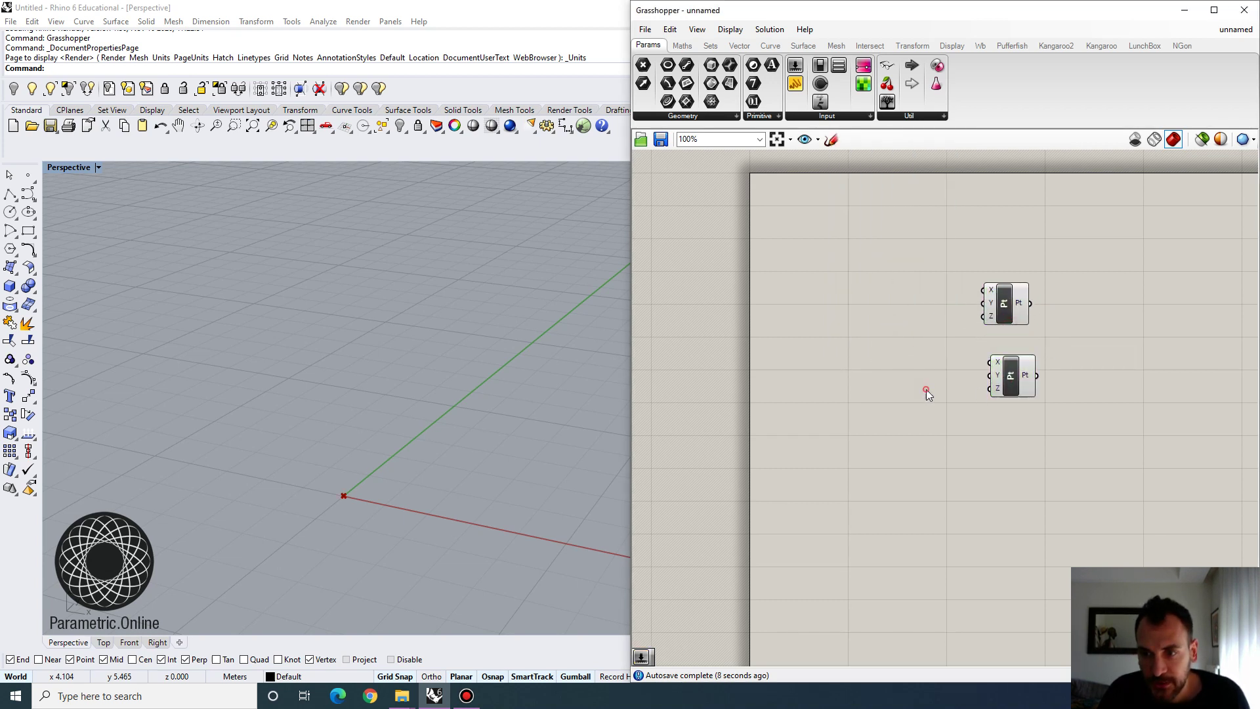
type("3.0")
key("Return")
left_click_drag(952, 390, 989, 388)
left_click_drag(1010, 378, 1018, 374)
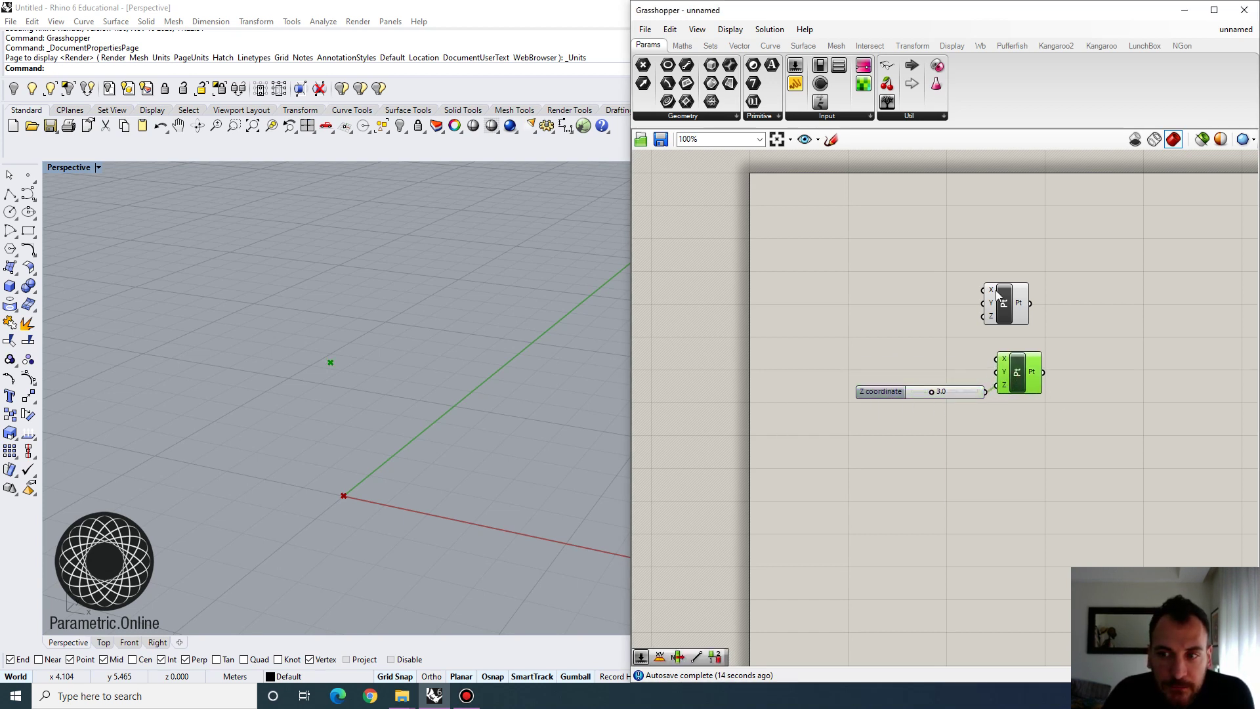
left_click_drag(996, 288, 1010, 289)
left_click_drag(1019, 374, 1031, 375)
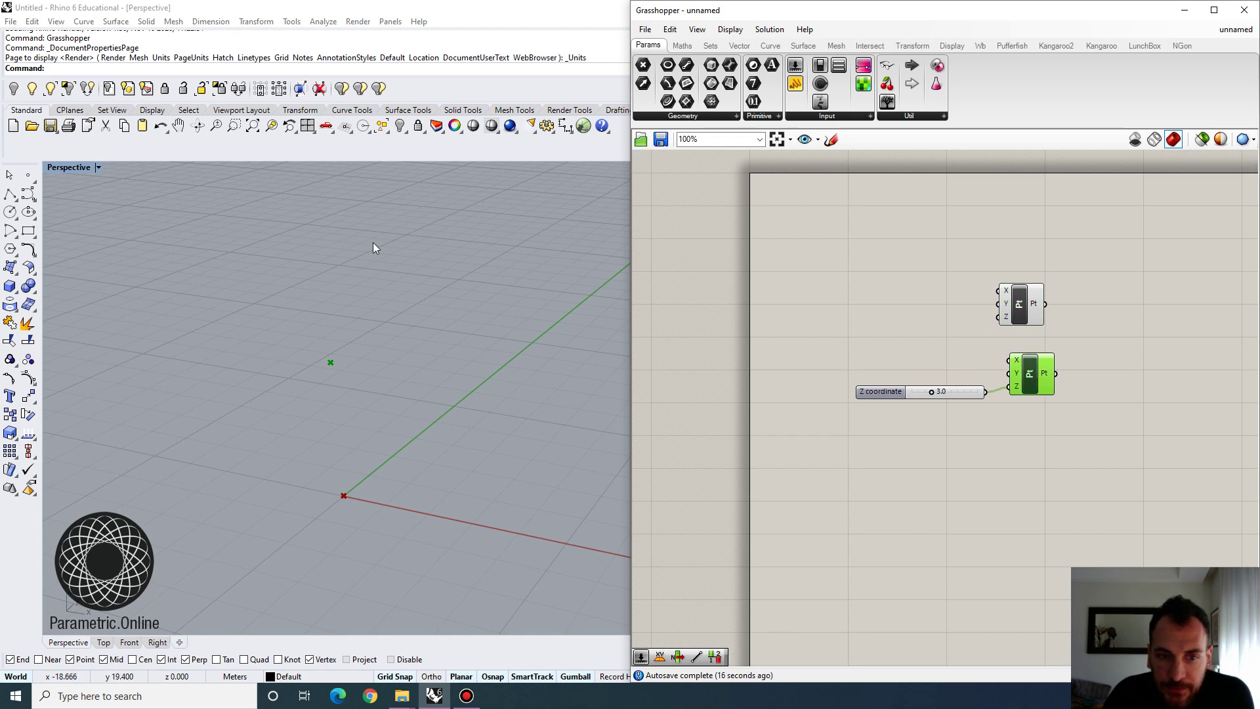
Add a Line component and connect the upper point to input A and the lower point to input B.
right_click_drag(1128, 346, 1087, 355)
scroll(1086, 354, "up", 3)
double_click(1066, 429)
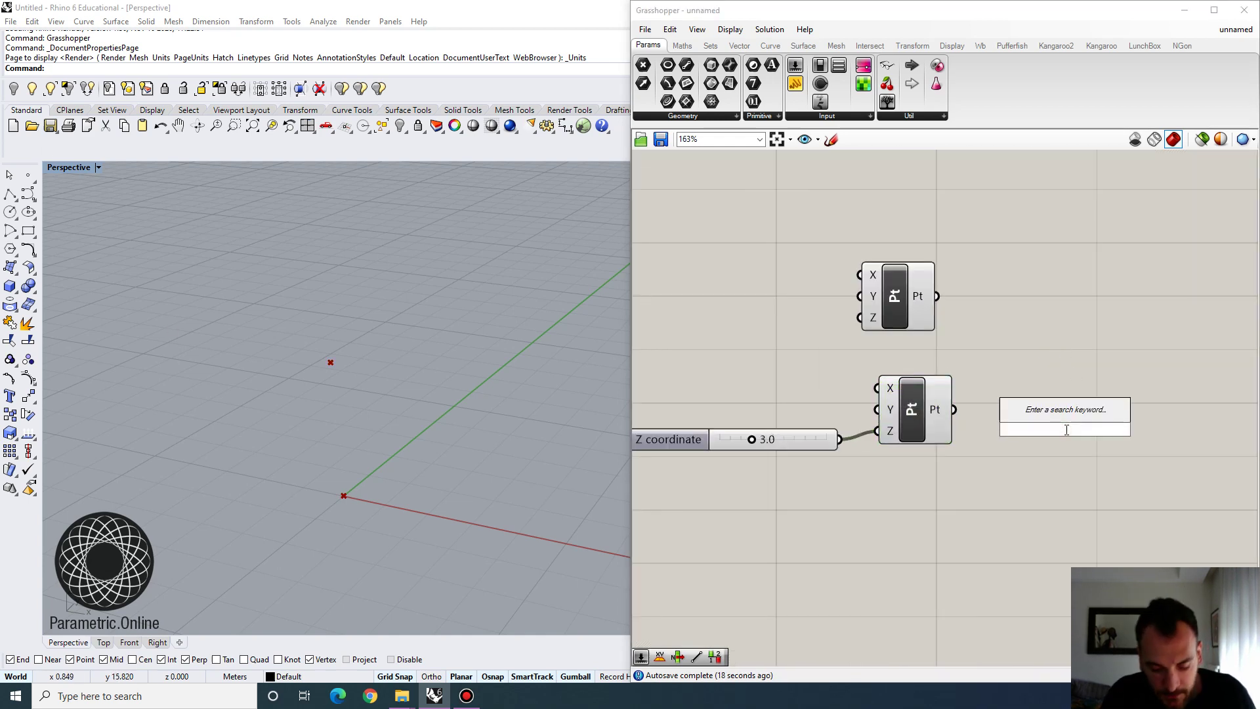
type("line")
left_click(1054, 400)
left_click_drag(954, 409, 936, 296)
left_click_drag(1058, 426, 1050, 340)
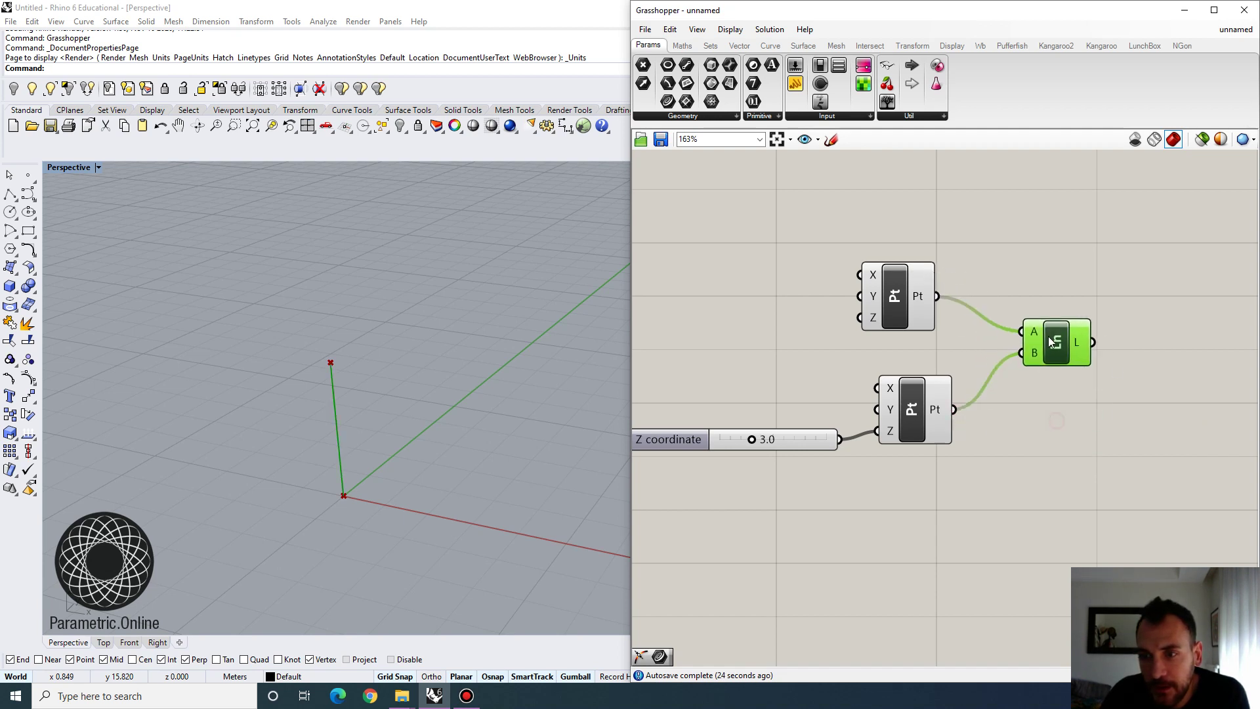
right_click_drag(1144, 367, 961, 400)
double_click(961, 400)
type("divide")
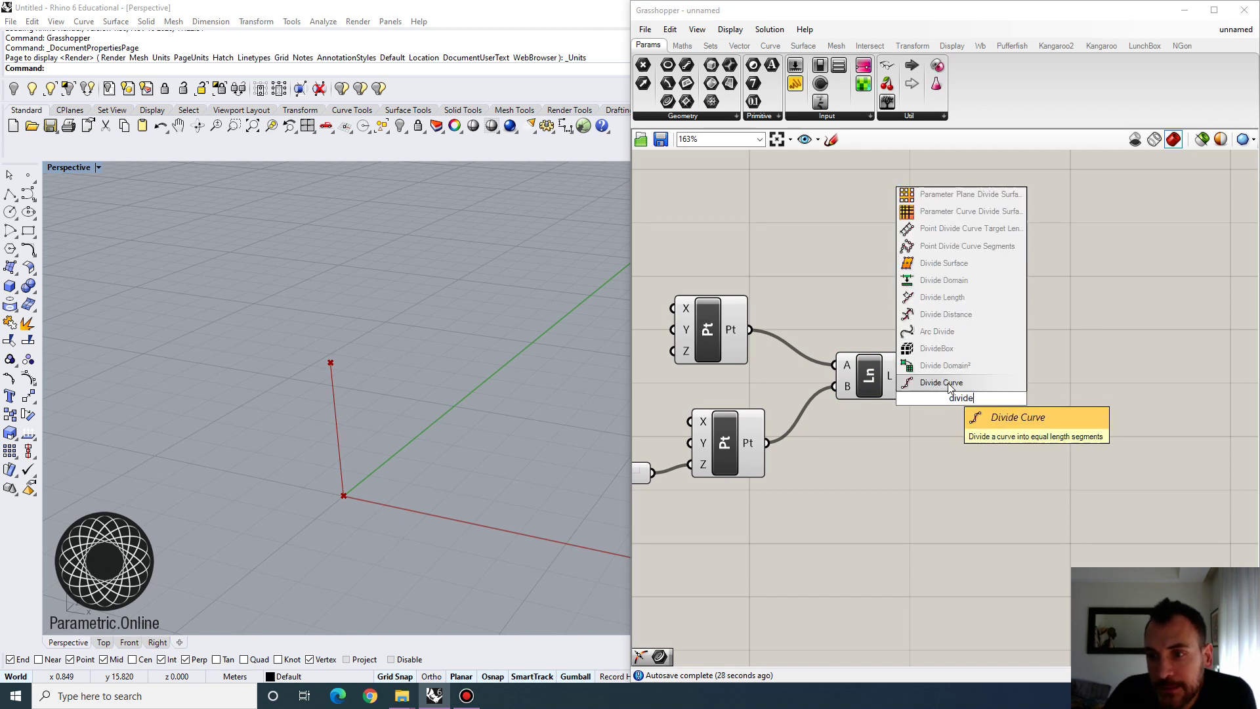
left_click(946, 386)
left_click_drag(949, 411, 1022, 412)
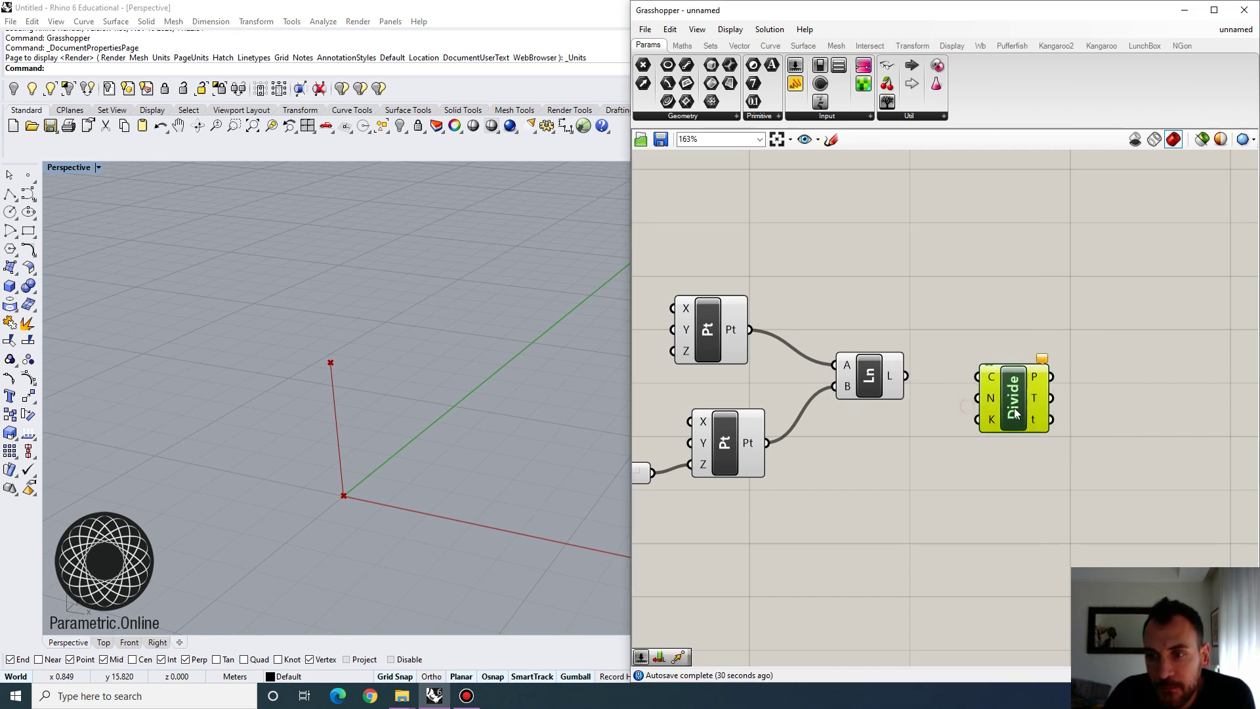
key("Delete")
Add a Divide Length component and connect the line to its curve input.
double_click(1021, 412)
type("le")
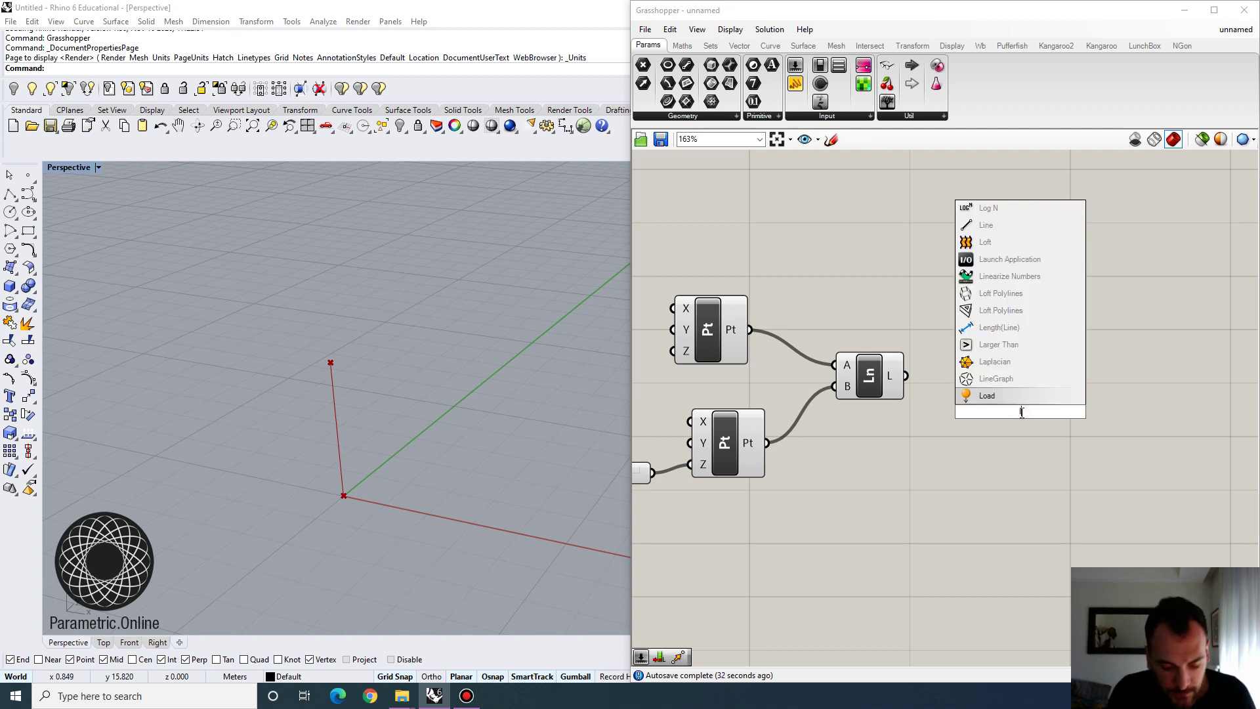
key("BackSpace")
key("BackSpace")
type("divide")
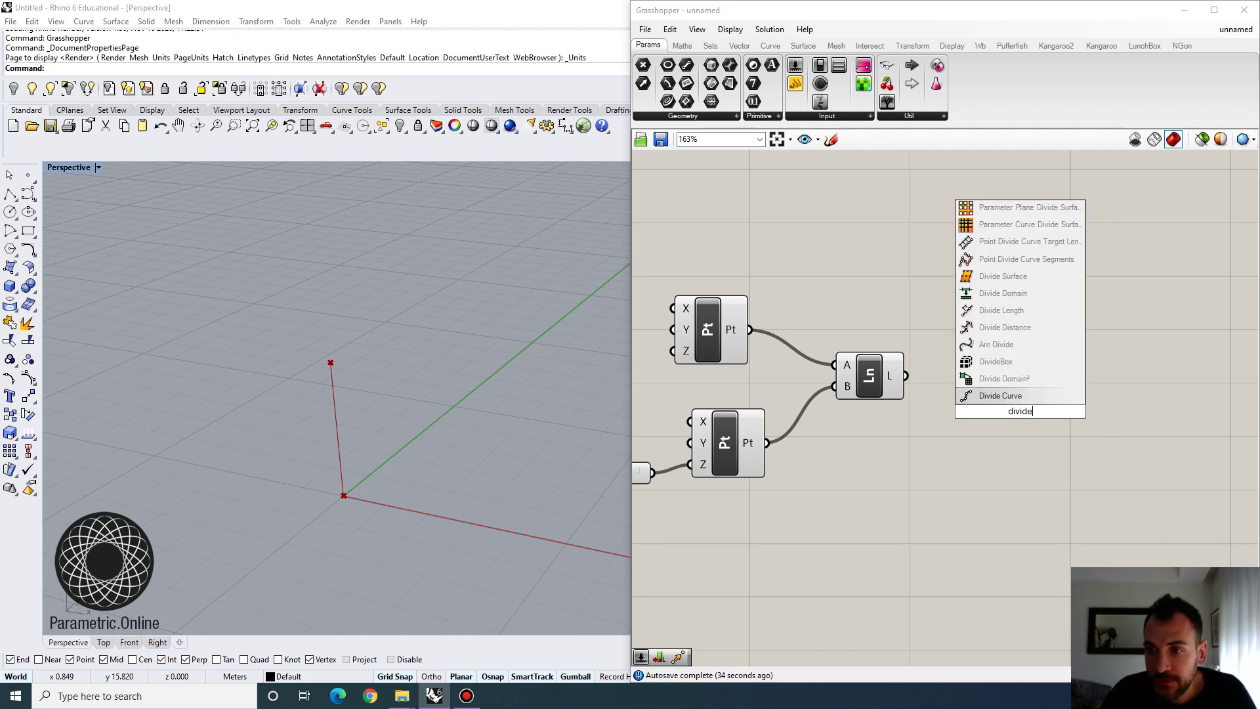
left_click(1034, 312)
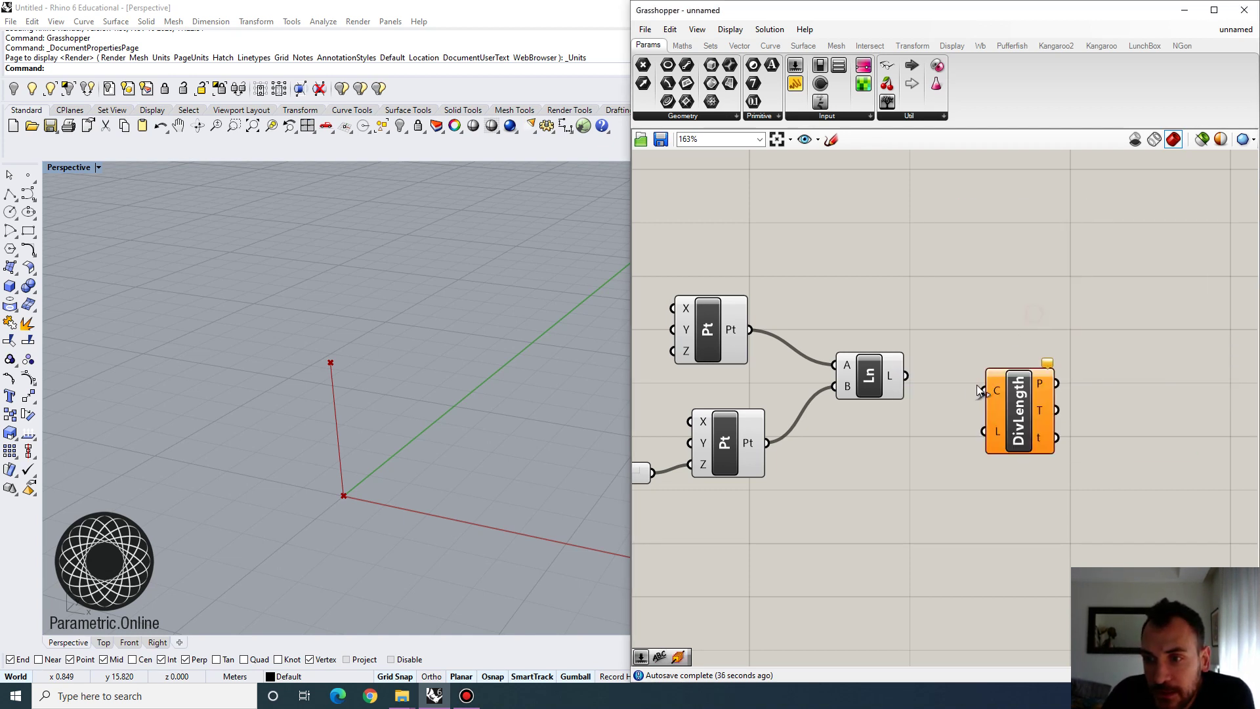
left_click_drag(905, 376, 1065, 430)
right_click_drag(345, 518, 312, 210)
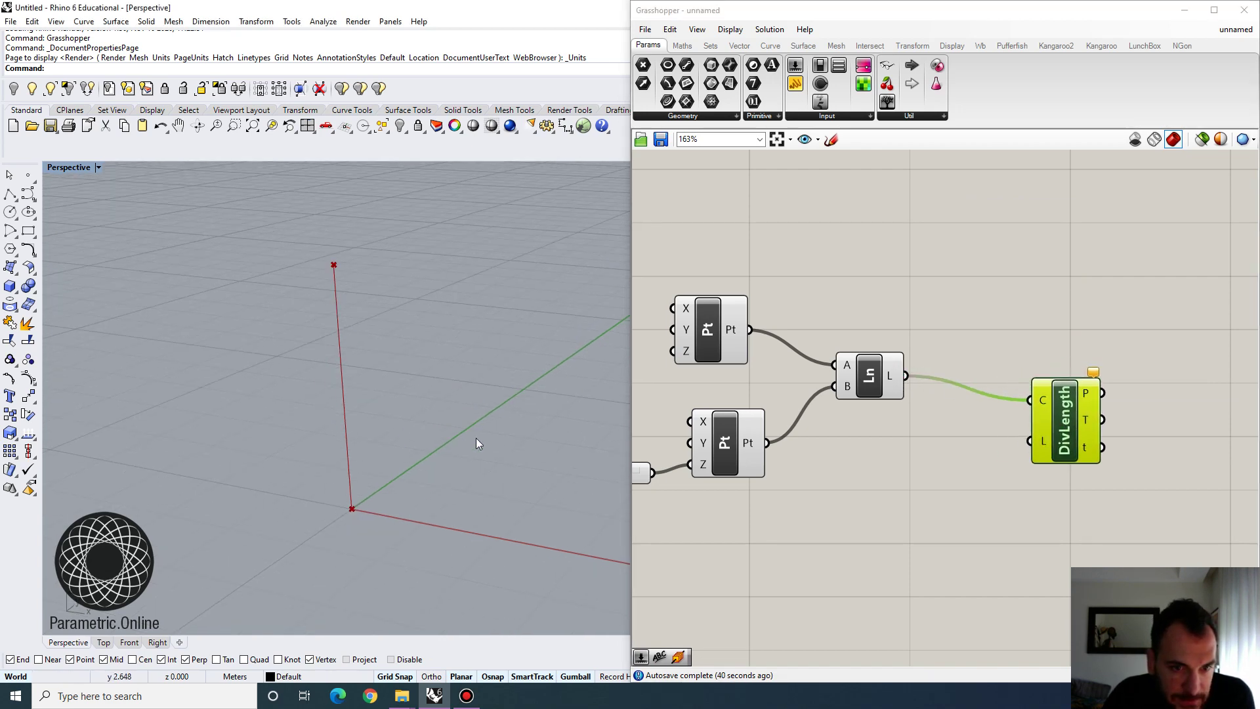
Add a number slider set to 0.15, connect it to Divide Length's length input and tidy the component positions.
right_click_drag(1000, 476, 992, 436)
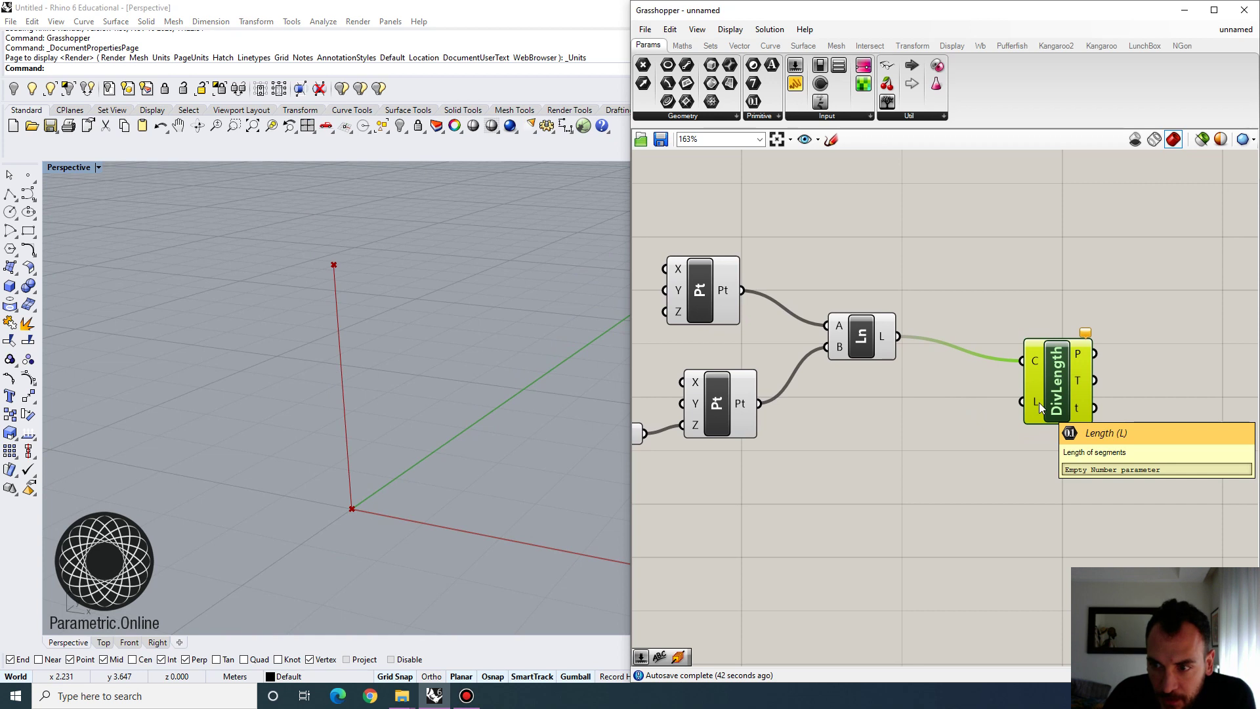
double_click(859, 523)
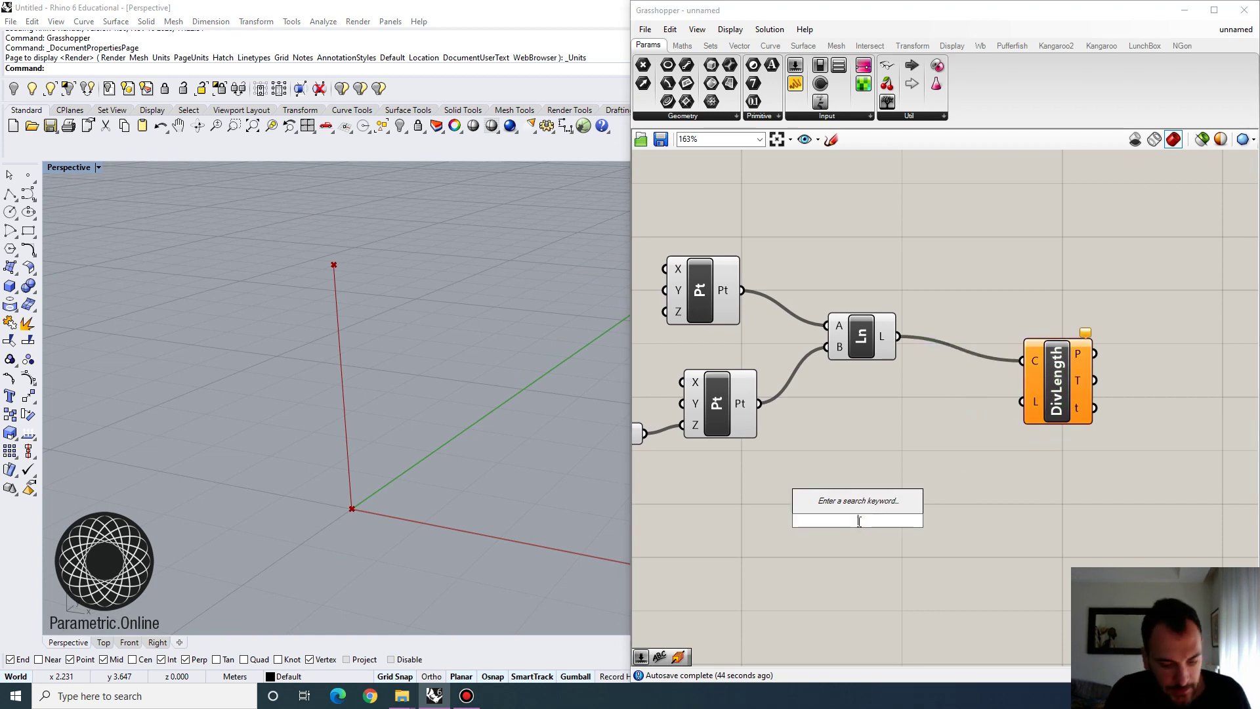
type("0.15")
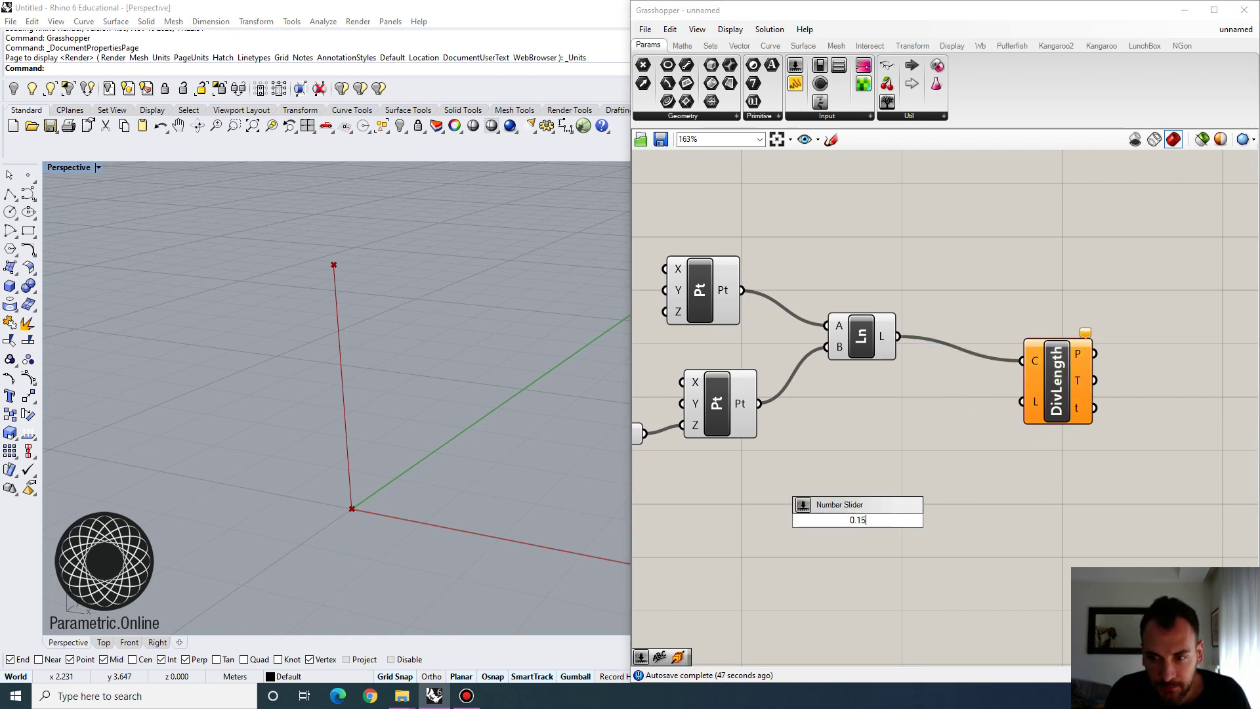
key("Return")
left_click_drag(946, 520, 1026, 402)
right_click_drag(423, 479, 388, 466)
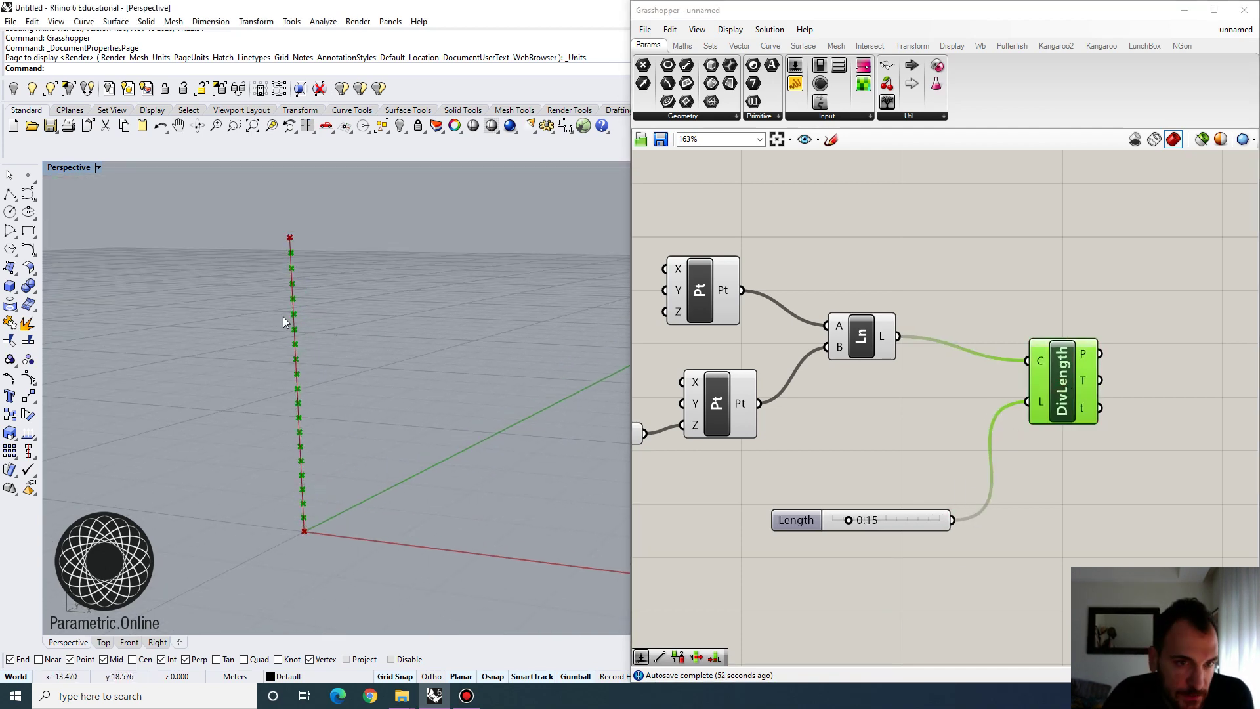
right_click_drag(1138, 393, 1100, 388)
left_click_drag(878, 510, 873, 493)
scroll(907, 382, "down", 2)
left_click_drag(987, 386, 998, 382)
Add a Split List component some distance after Divide Length, leaving room between them.
right_click_drag(1069, 375, 996, 377)
scroll(883, 368, "up", 2)
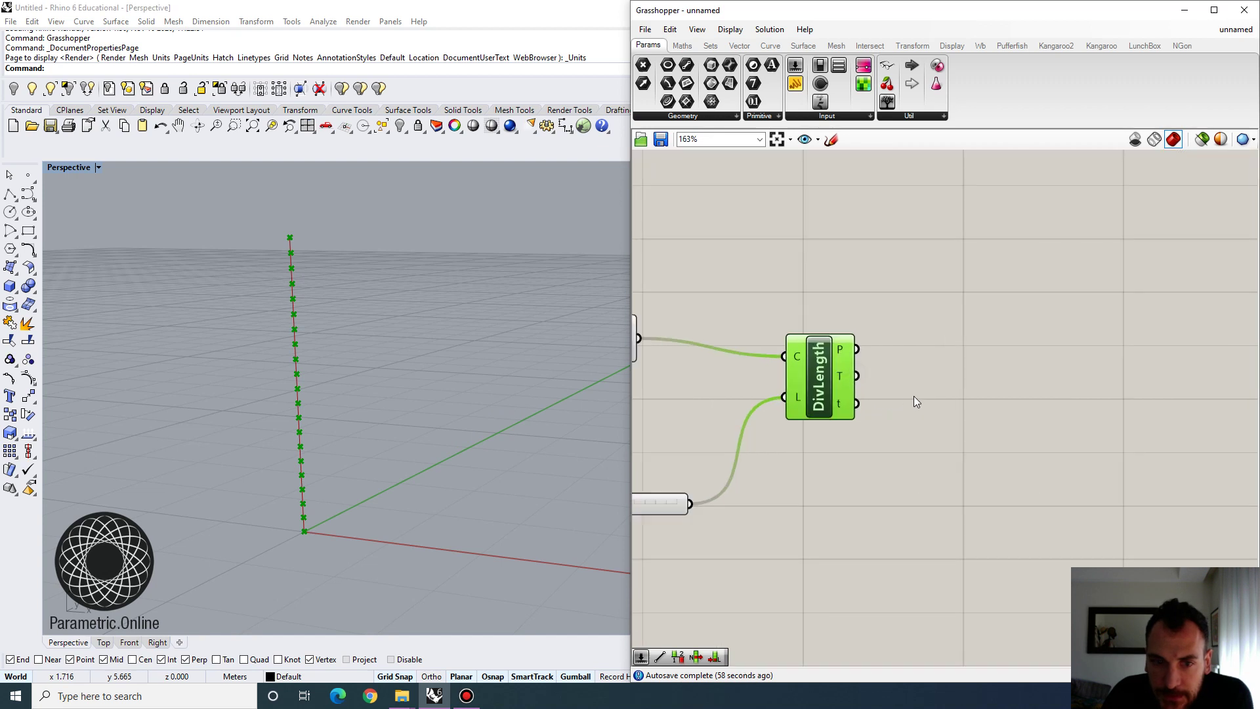
left_click(1008, 413)
double_click(1007, 411)
type("divide")
key("BackSpace")
key("BackSpace")
key("BackSpace")
key("BackSpace")
key("BackSpace")
key("BackSpace")
type("spli")
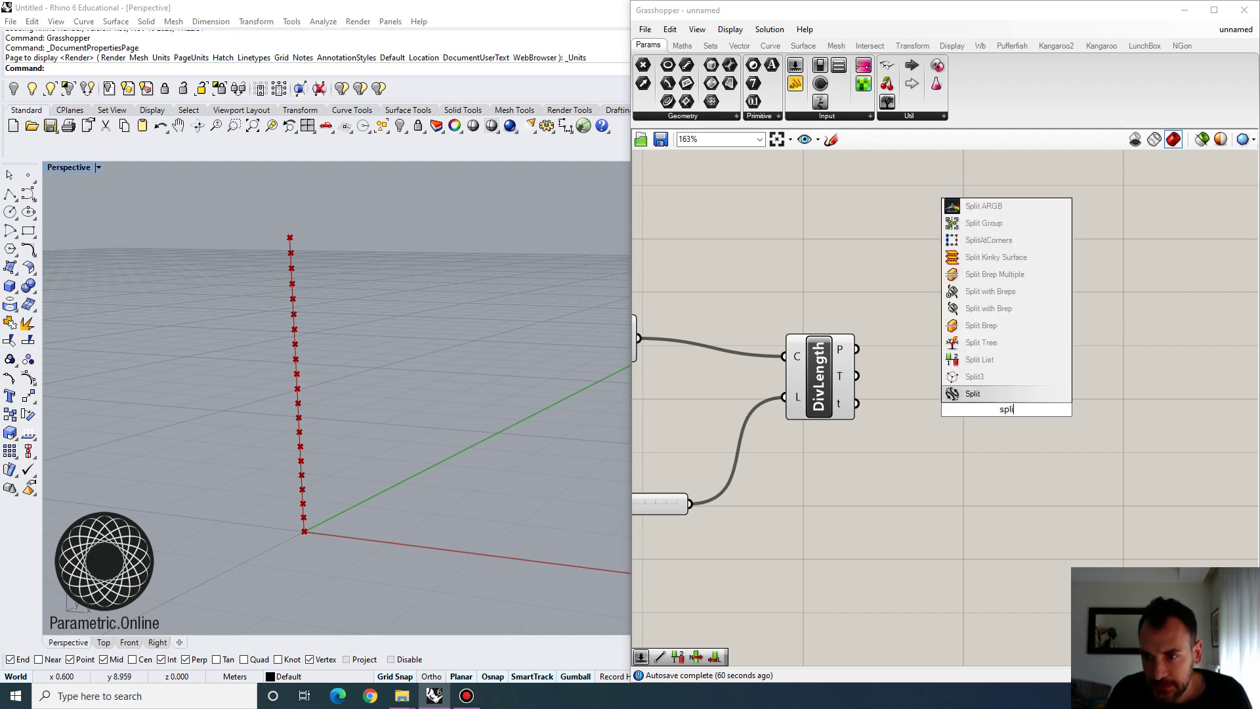
left_click(981, 359)
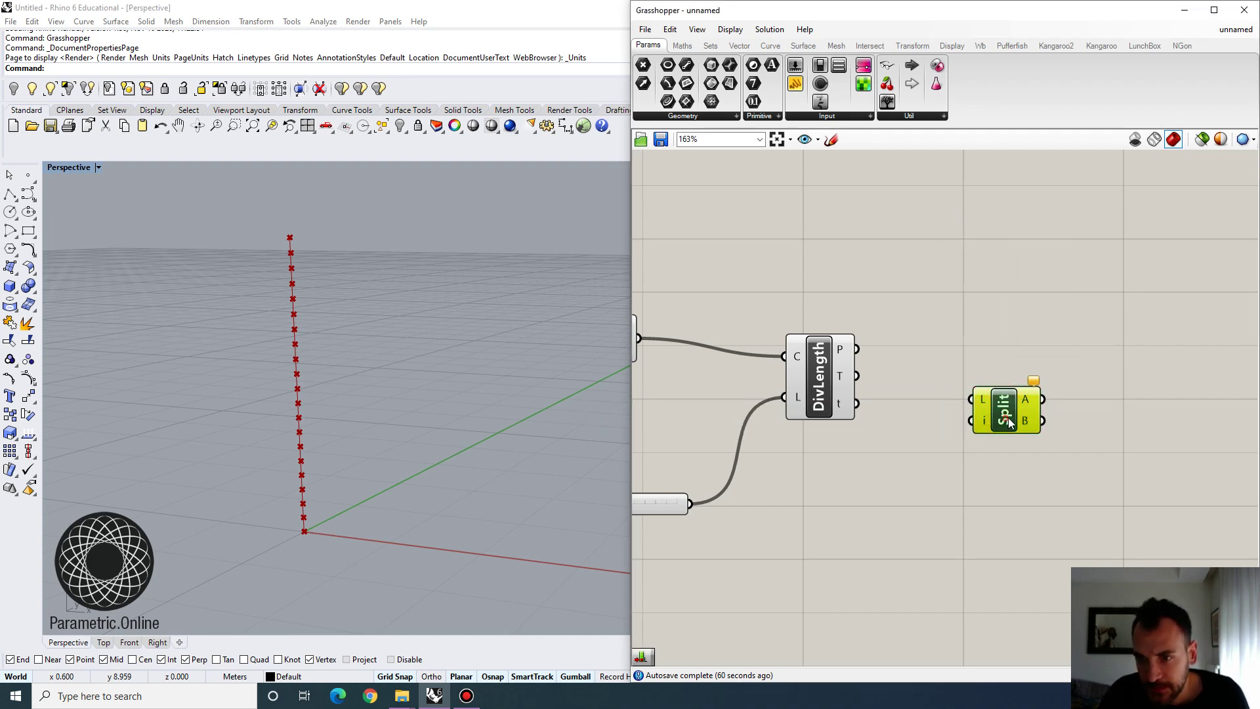
left_click_drag(1008, 420, 1087, 400)
Add a List Length component and connect Divide Length's points output to it.
left_click(843, 407)
right_click_drag(433, 419, 200, 447)
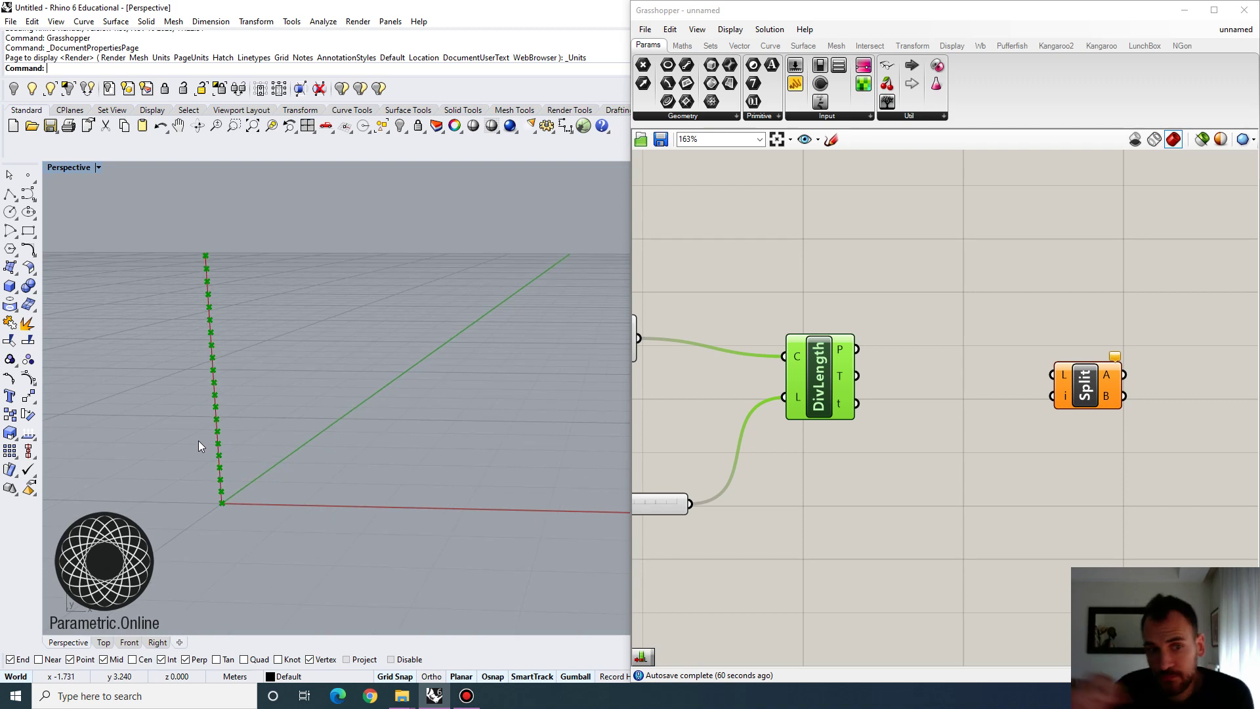
right_click_drag(198, 440, 183, 442)
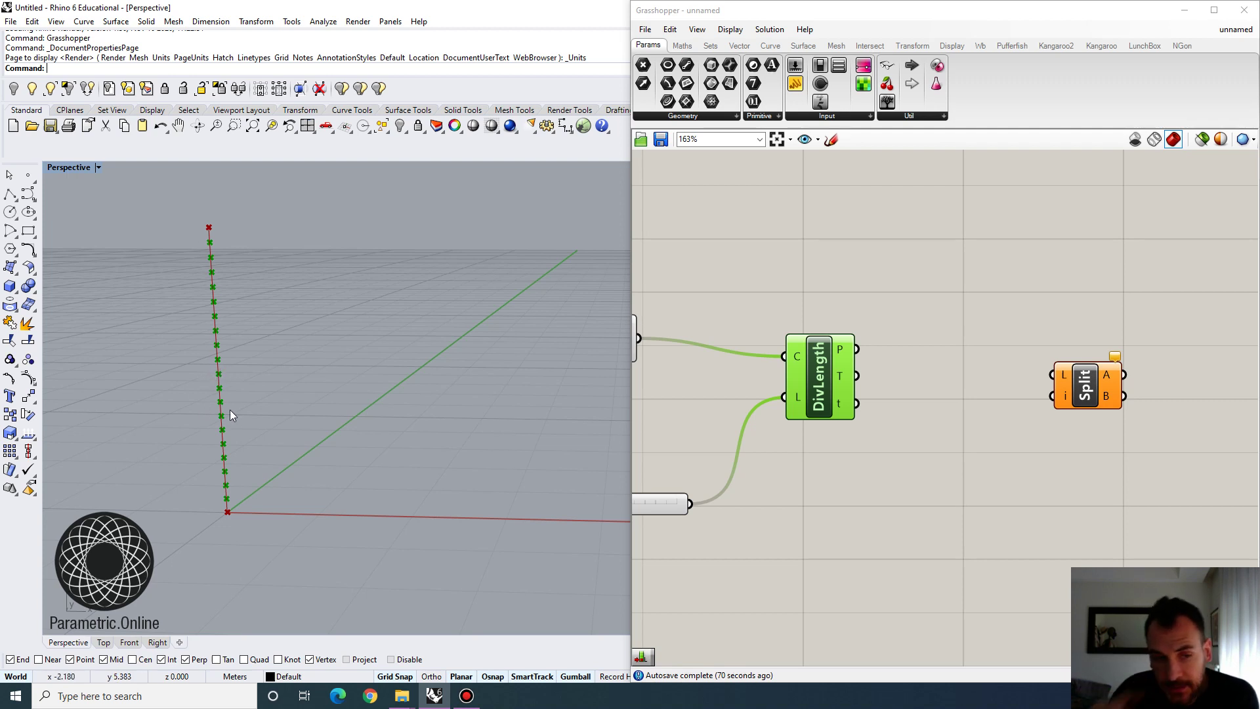
scroll(978, 348, "down", 1)
right_click_drag(901, 336, 928, 330)
scroll(902, 368, "up", 1)
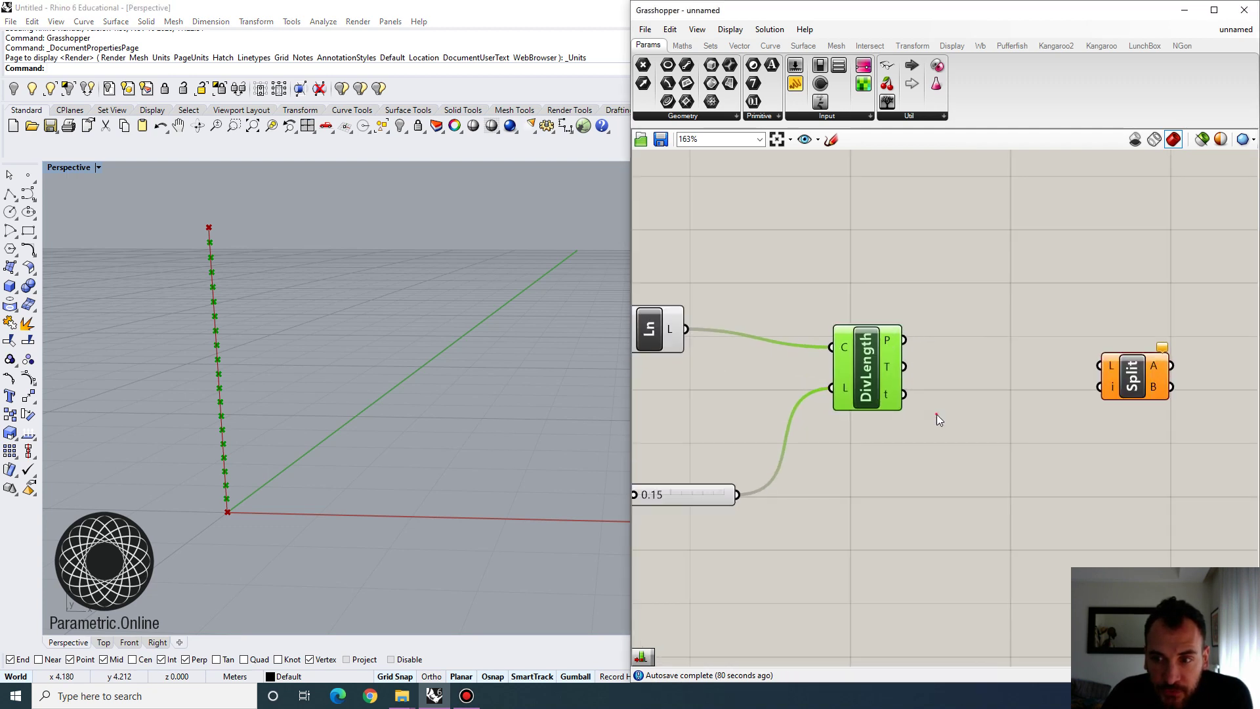
double_click(937, 416)
type("list len")
left_click(906, 381)
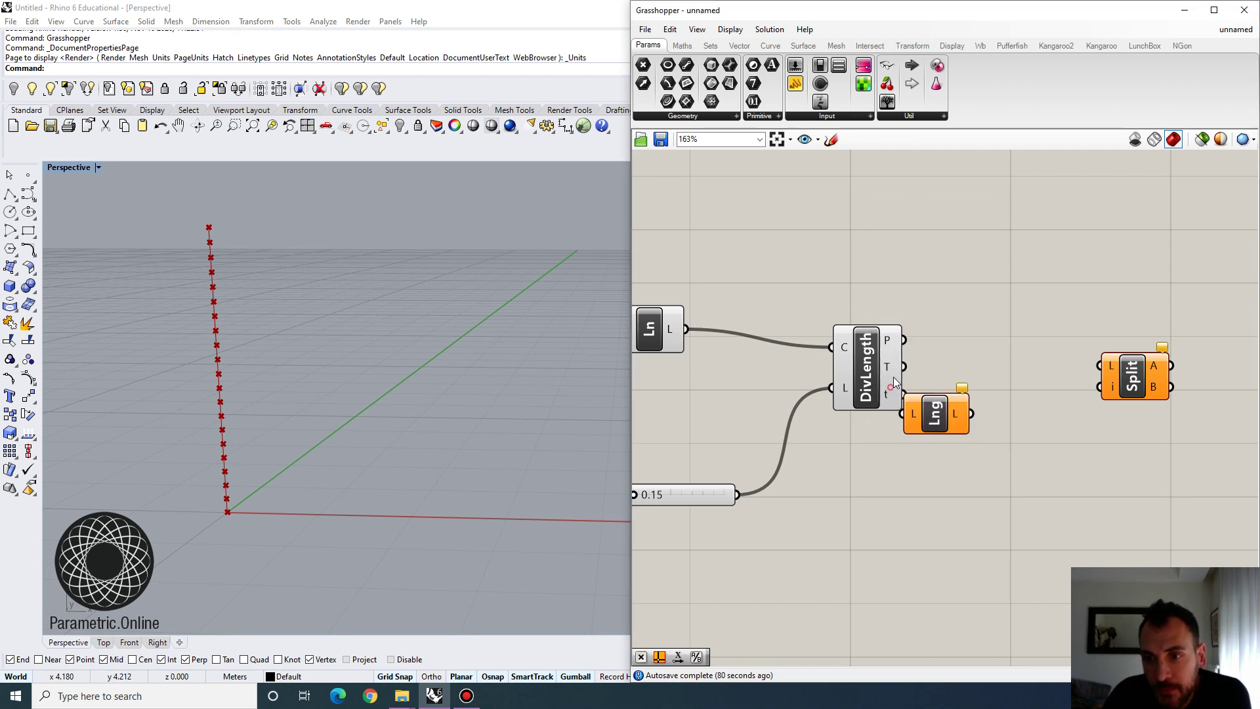
left_click_drag(903, 340, 988, 441)
Add a Division component that divides the list length by a new number slider set to 2.
double_click(1060, 515)
type("divi")
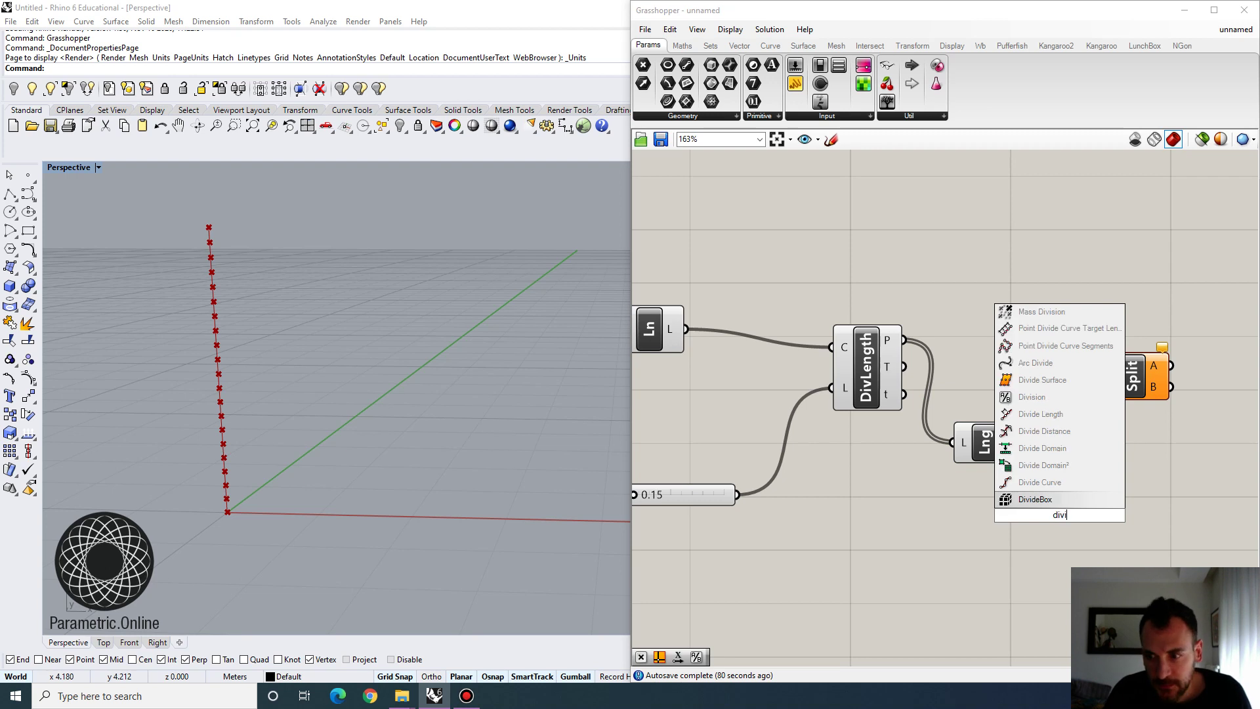
left_click(1046, 399)
left_click_drag(1021, 442, 1021, 504)
double_click(958, 565)
type("2")
key("Return")
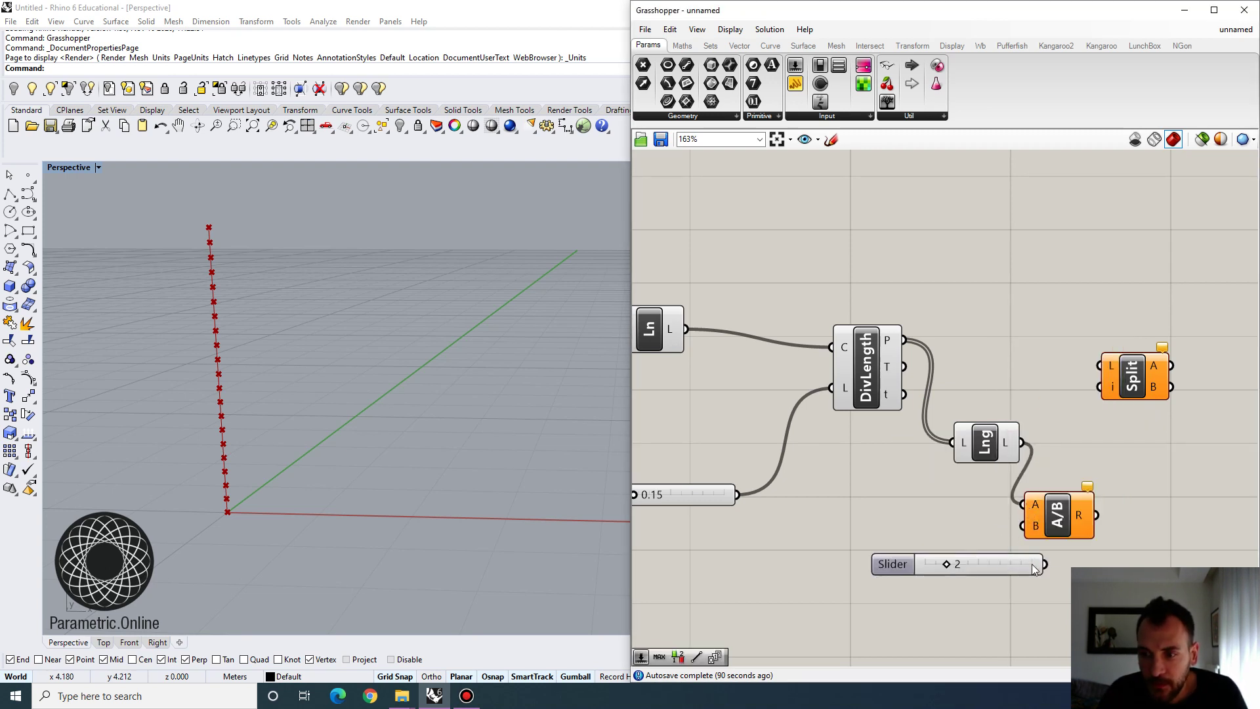
left_click_drag(1042, 564, 1022, 525)
Connect Divide Length's points to Split List's list input and the division result to its index input.
left_click_drag(1074, 504, 904, 340)
scroll(911, 344, "down", 1)
right_click_drag(1029, 384, 910, 376)
scroll(910, 377, "down", 1)
scroll(917, 380, "up", 2)
scroll(962, 347, "down", 1)
left_click_drag(1002, 367, 1093, 349)
scroll(961, 349, "down", 2)
Add a Point parameter after Split List and connect Split List's A output to it.
right_click_drag(1113, 348, 960, 346)
scroll(1014, 301, "up", 3)
double_click(1009, 299)
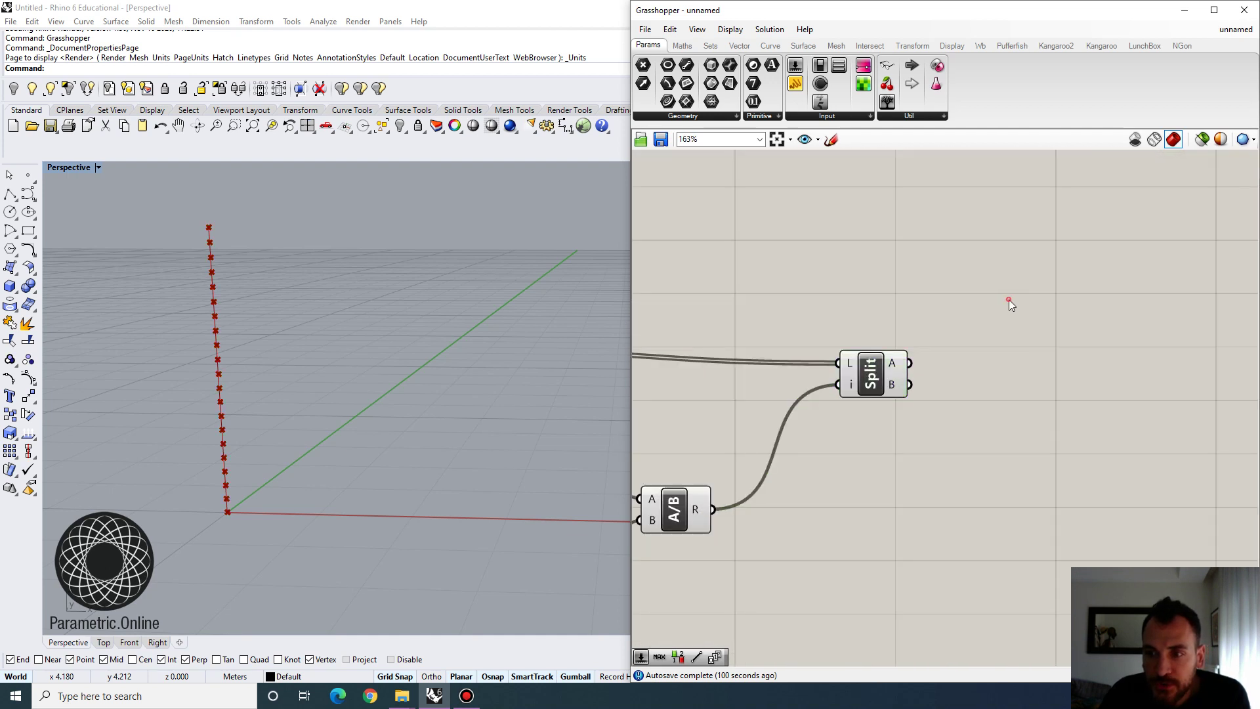
type("point")
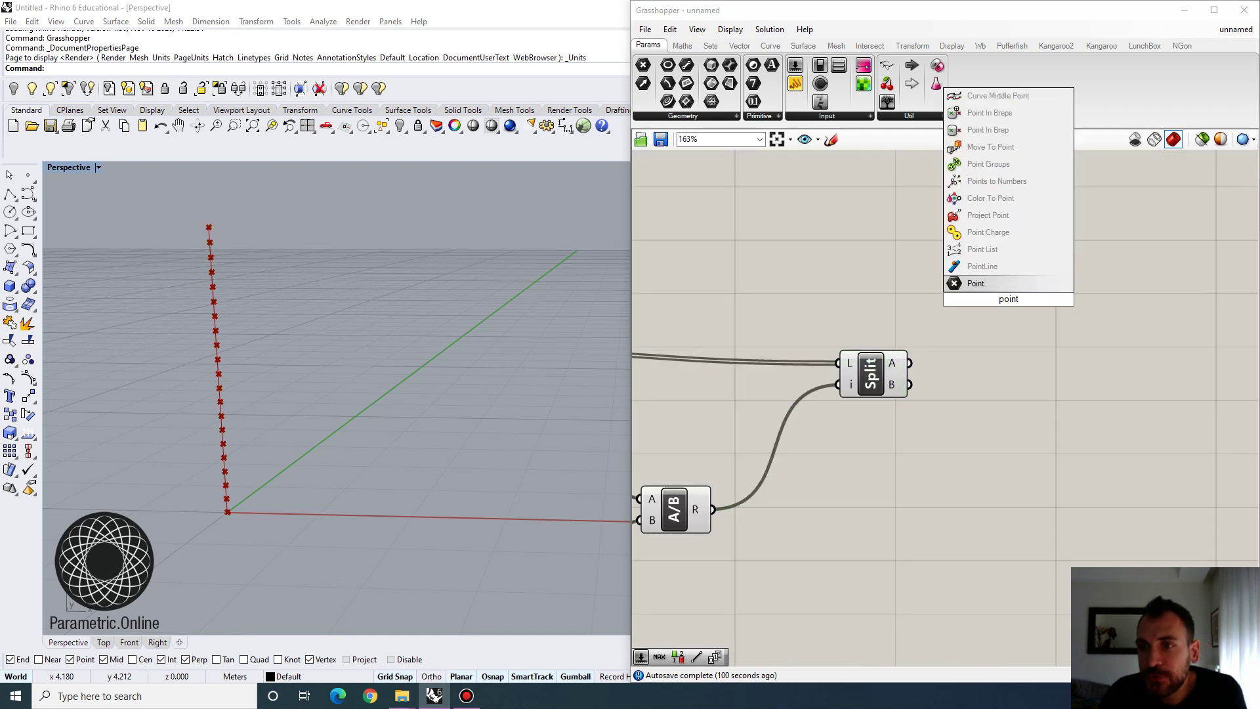
left_click(990, 286)
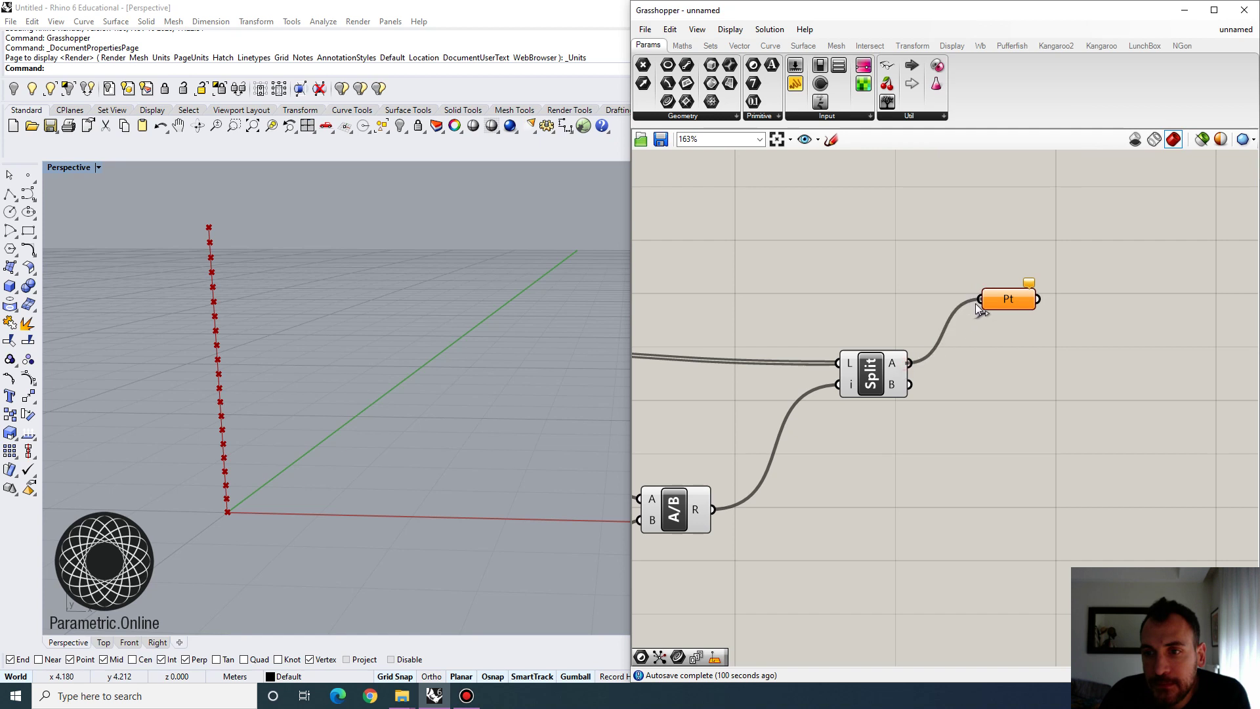
left_click_drag(975, 303, 976, 302)
scroll(941, 284, "down", 2)
right_click_drag(936, 278, 817, 316)
scroll(817, 316, "up", 2)
left_click_drag(881, 329, 913, 345)
right_click_drag(354, 406, 252, 422)
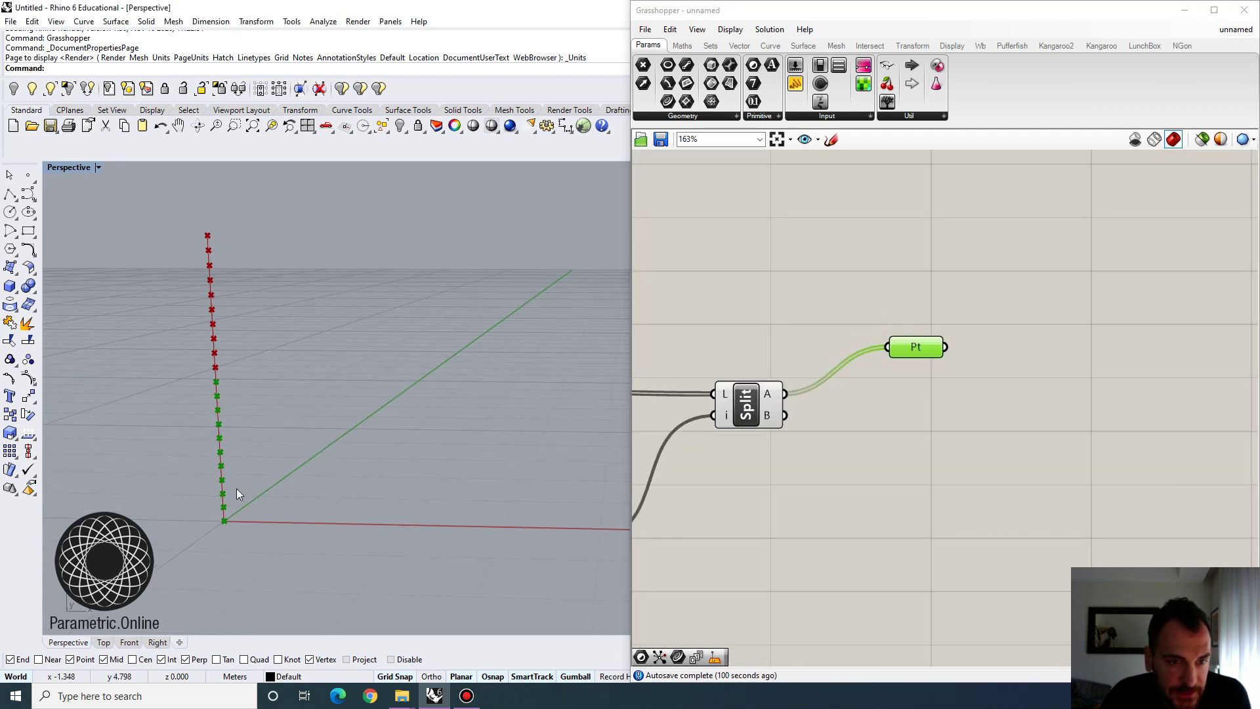
Add a Move component after the Point parameter.
right_click_drag(987, 440, 870, 453)
double_click(907, 387)
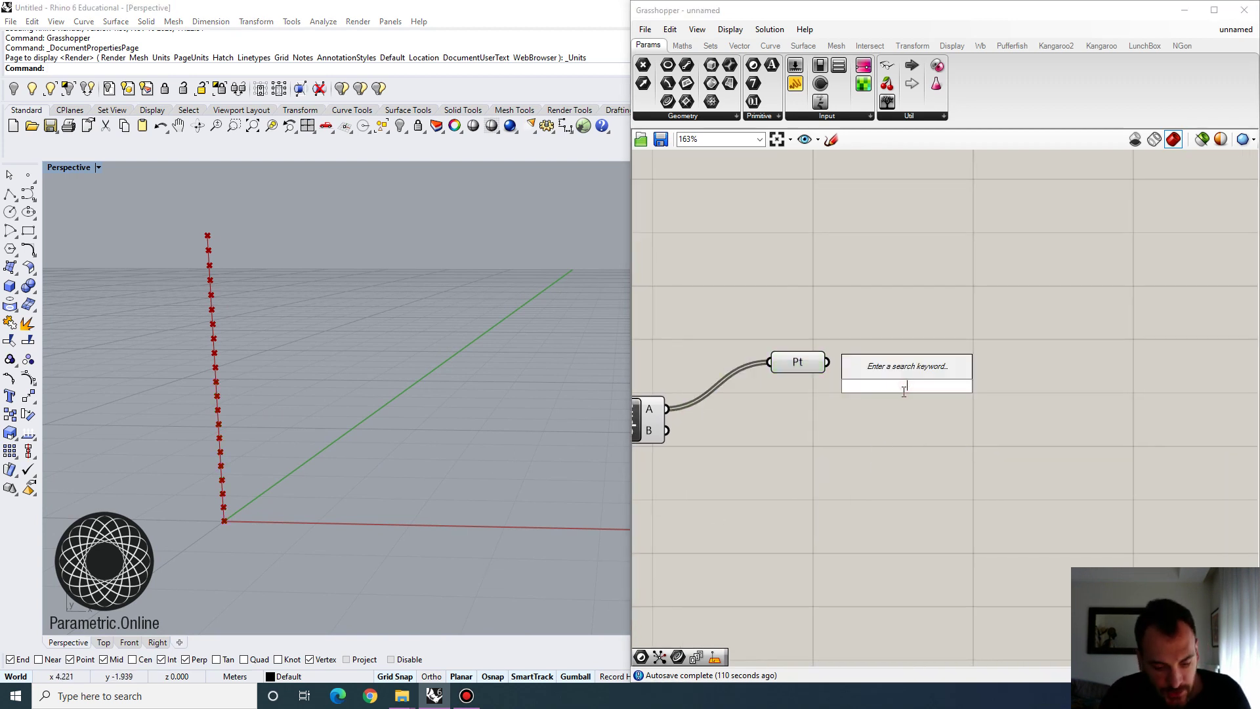
type("move")
left_click(911, 372)
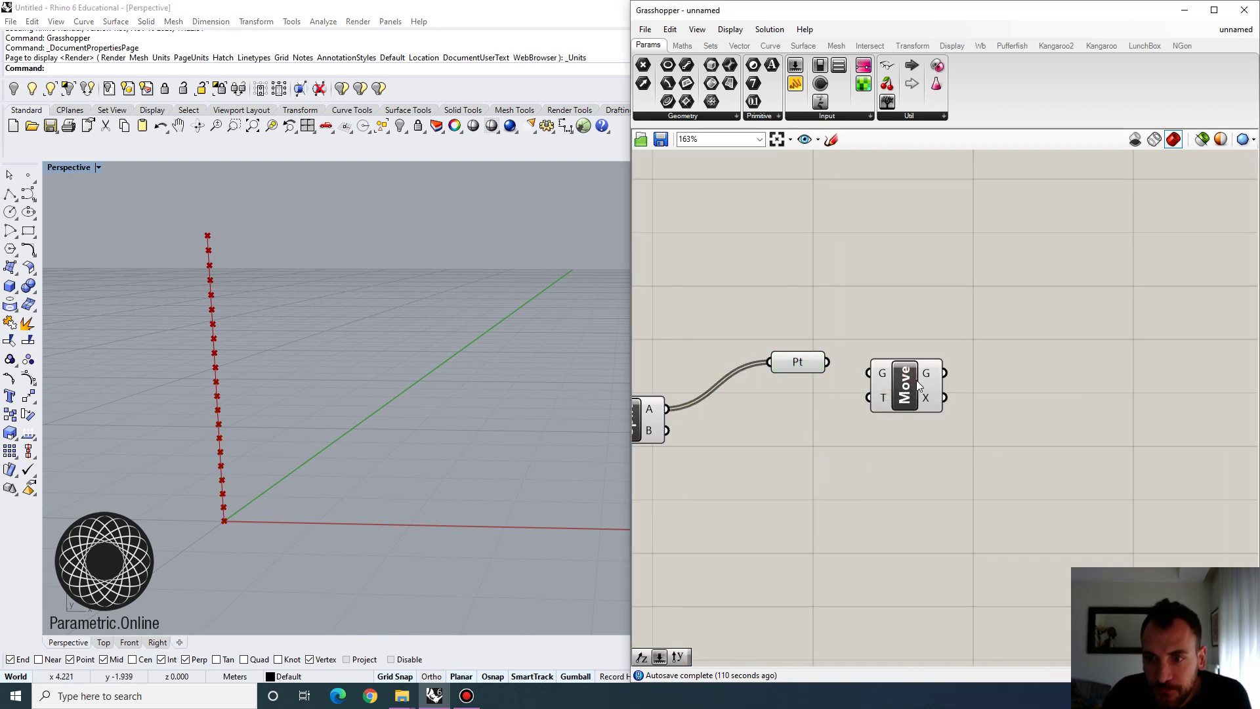
Add a Series component above the Point parameter, before Move.
double_click(872, 284)
type("s")
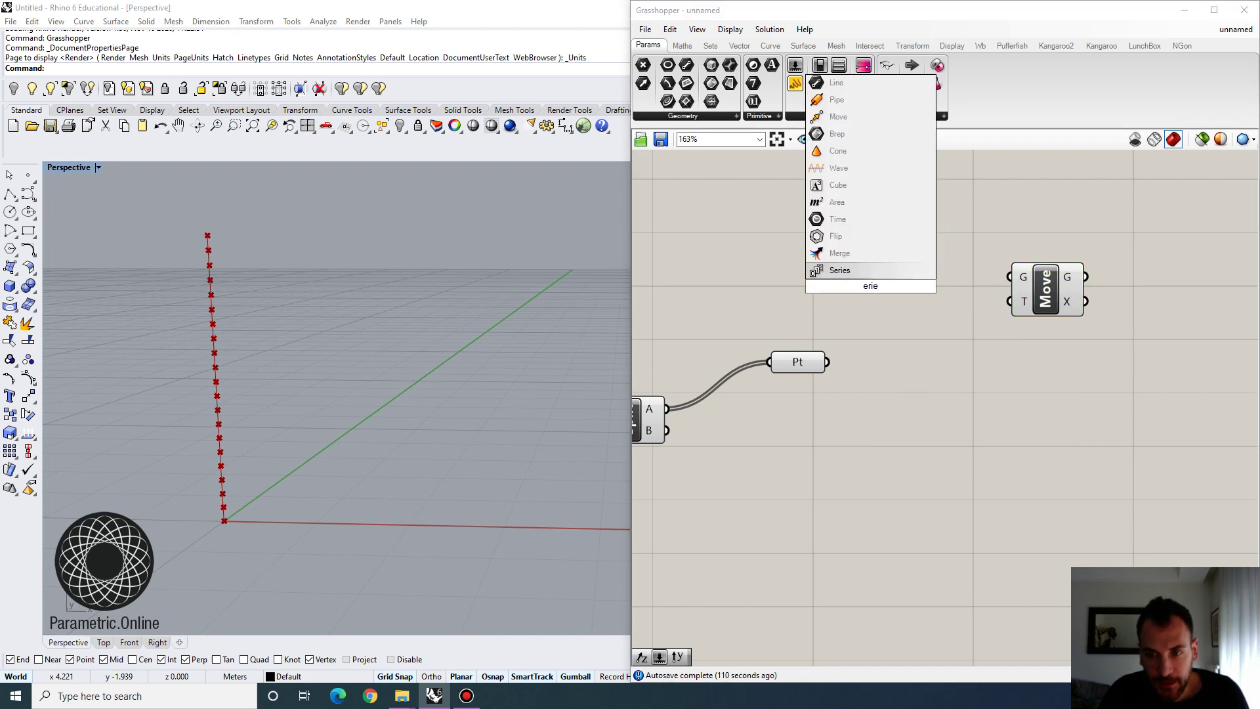
type("erse")
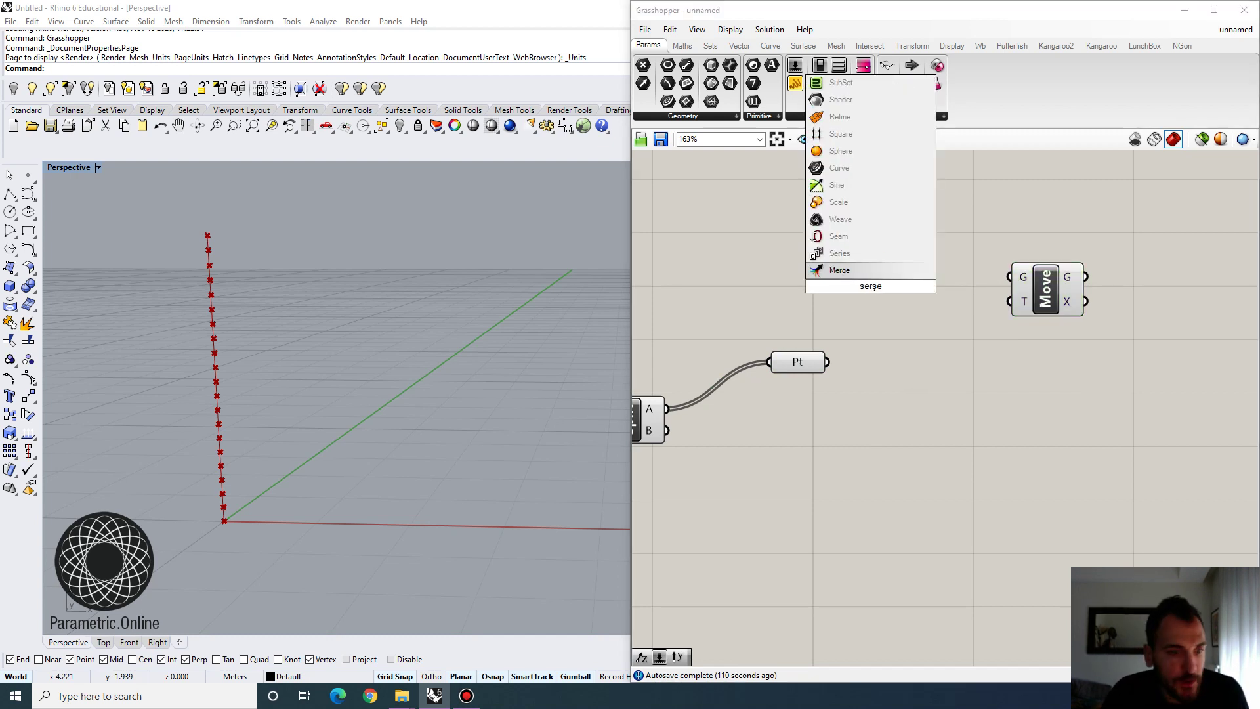
key("BackSpace")
key("BackSpace")
type("ies")
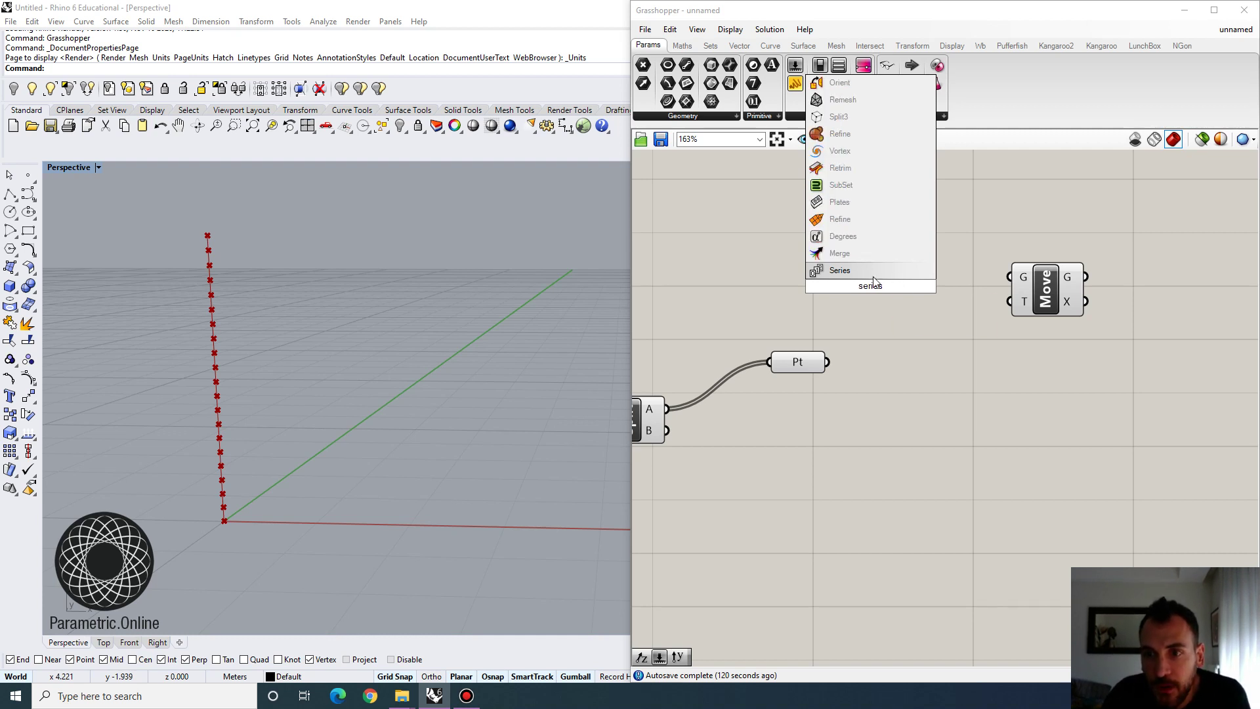
key("Return")
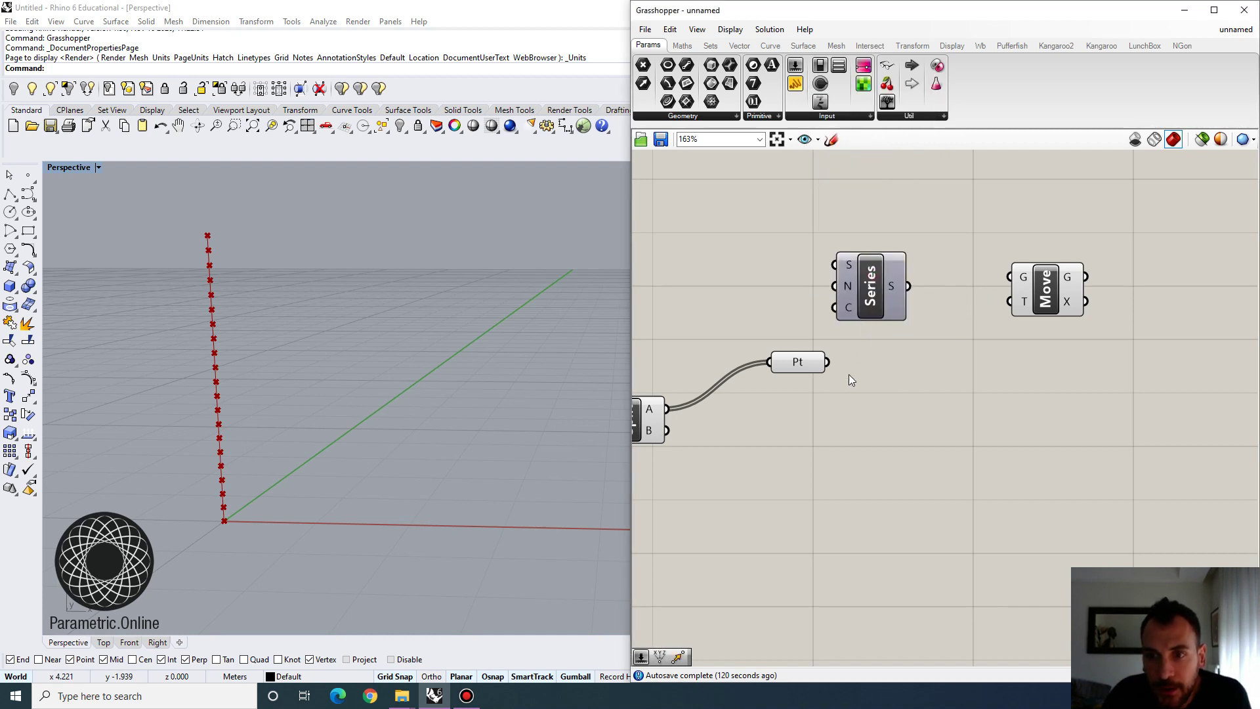
Add a number slider set to 0.3 and connect it to Series' step input.
right_click_drag(893, 332, 1037, 433)
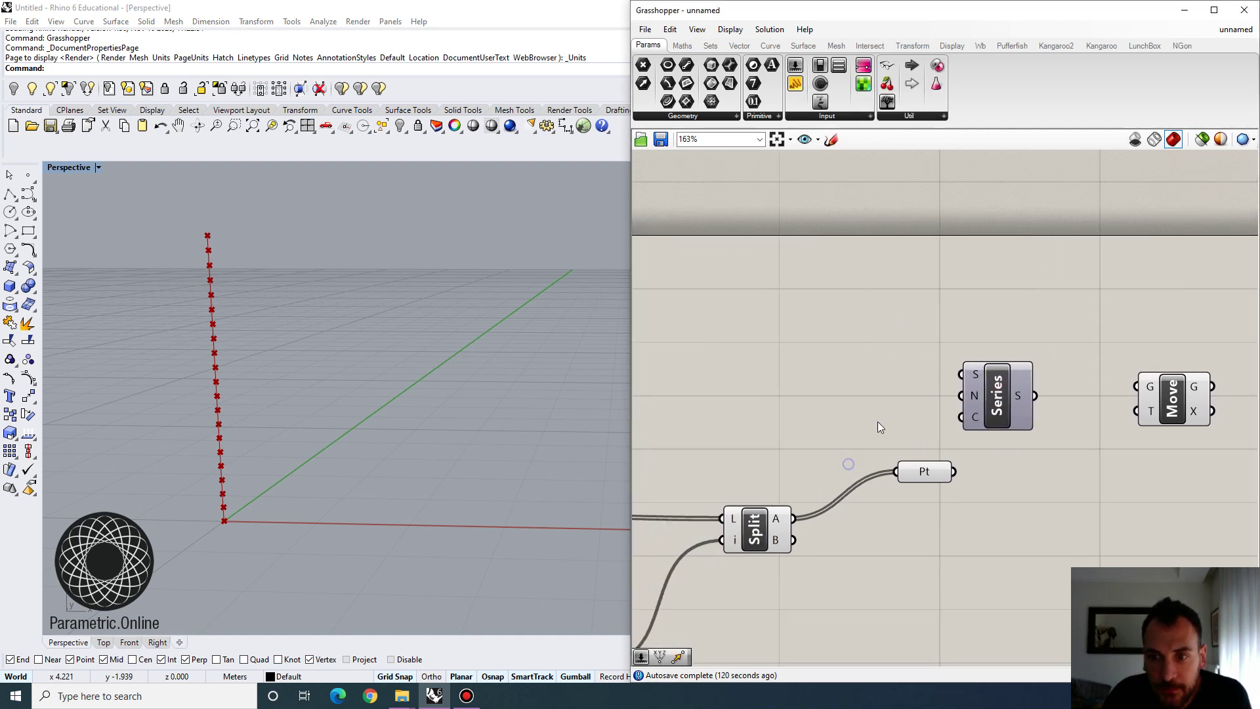
double_click(742, 363)
type("0.3")
key("Return")
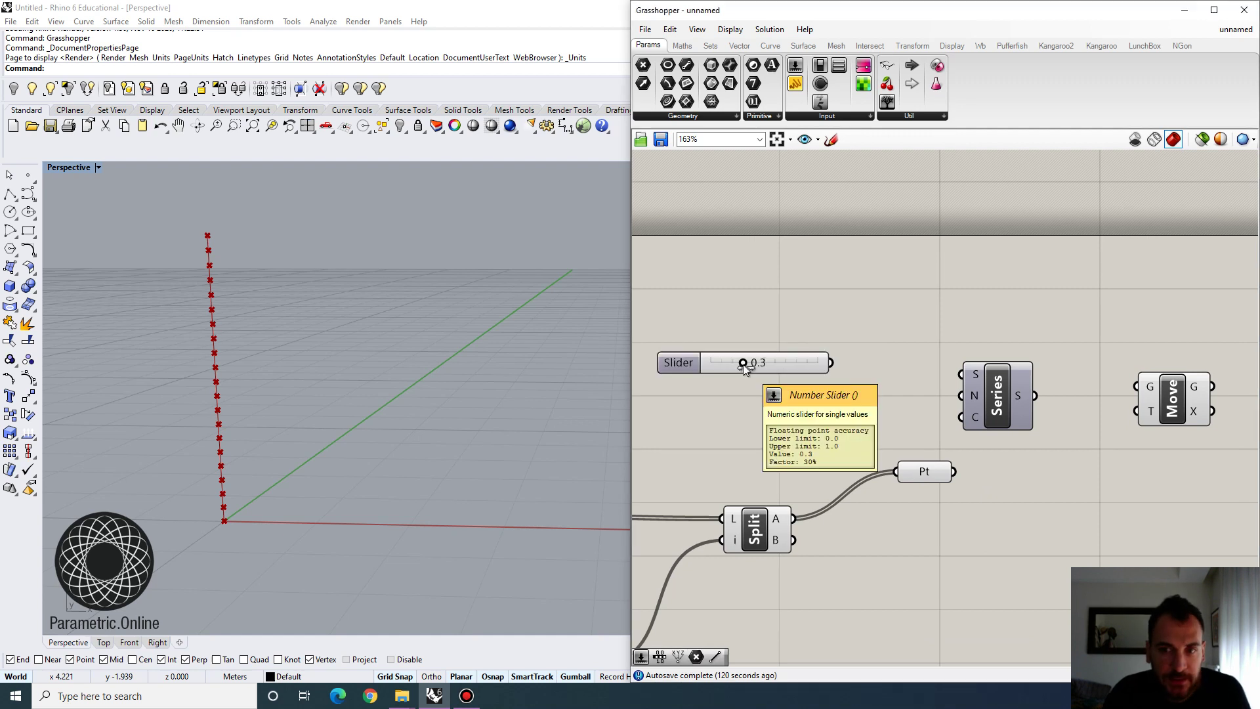
left_click_drag(838, 359, 995, 375)
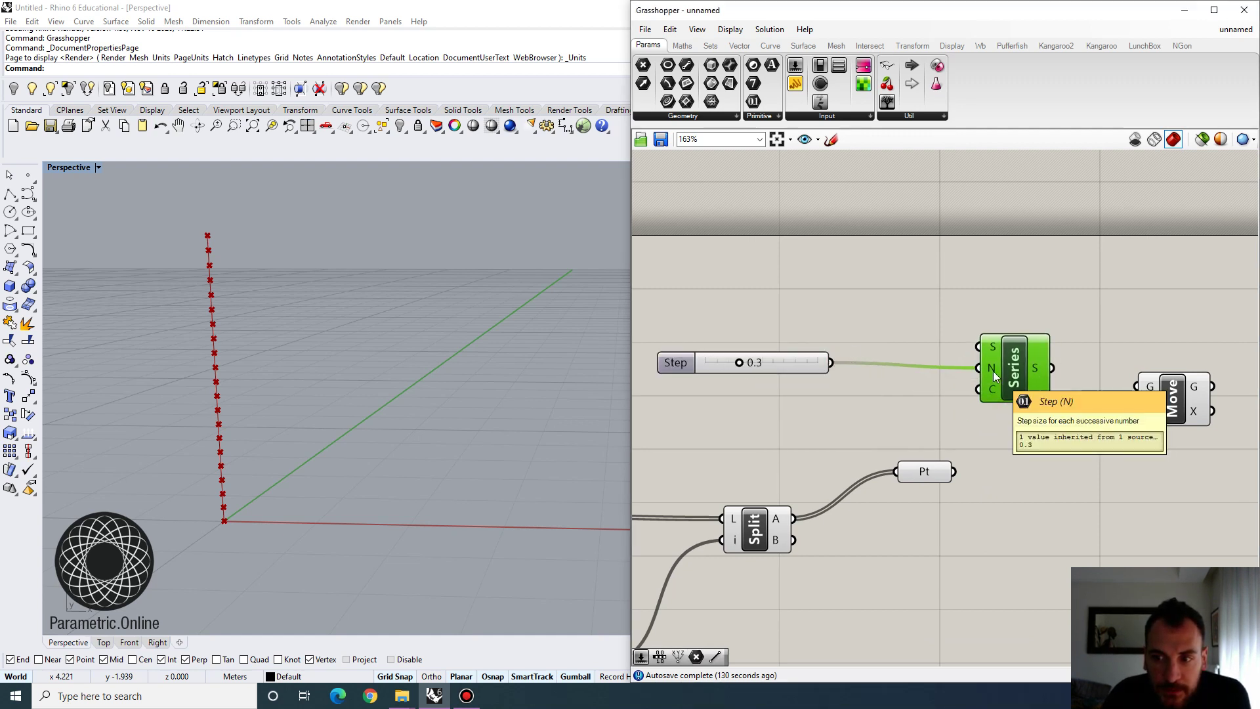
Add a List Length component fed by the Point parameter and connect its result to Series' count input.
left_click_drag(942, 467, 926, 473)
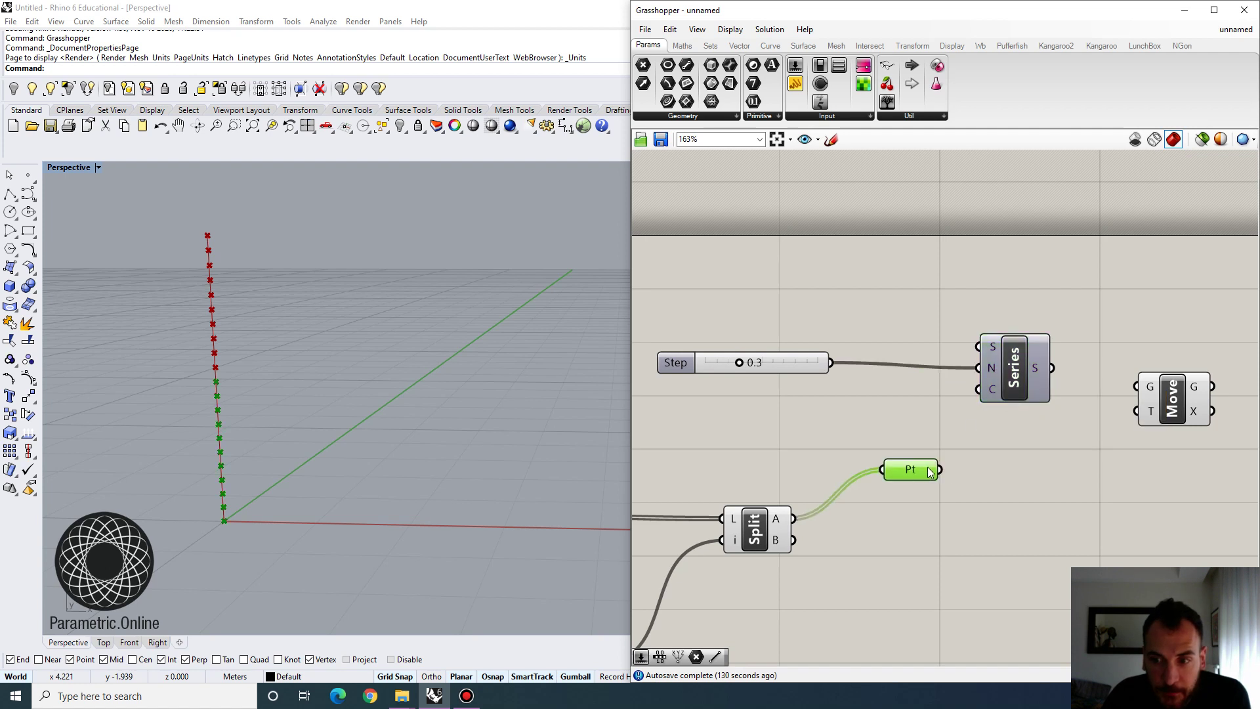
mouse_move(930, 471)
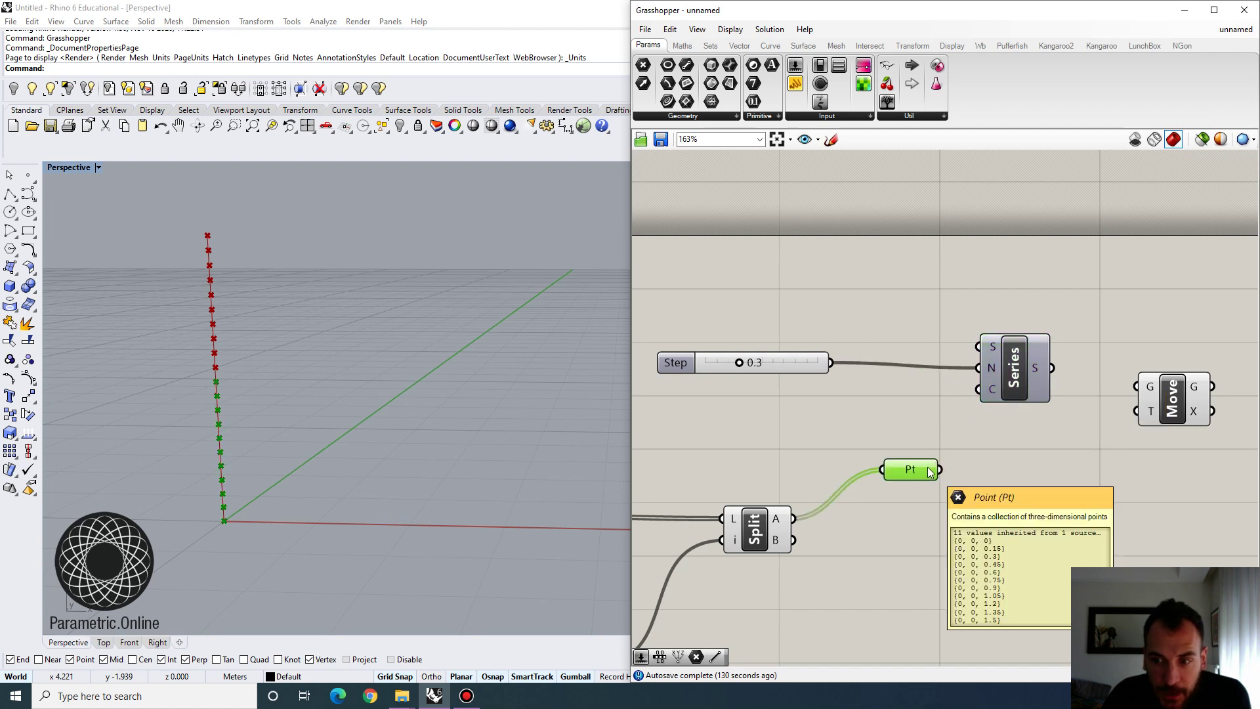
double_click(987, 481)
type("list i")
key("BackSpace")
type("len")
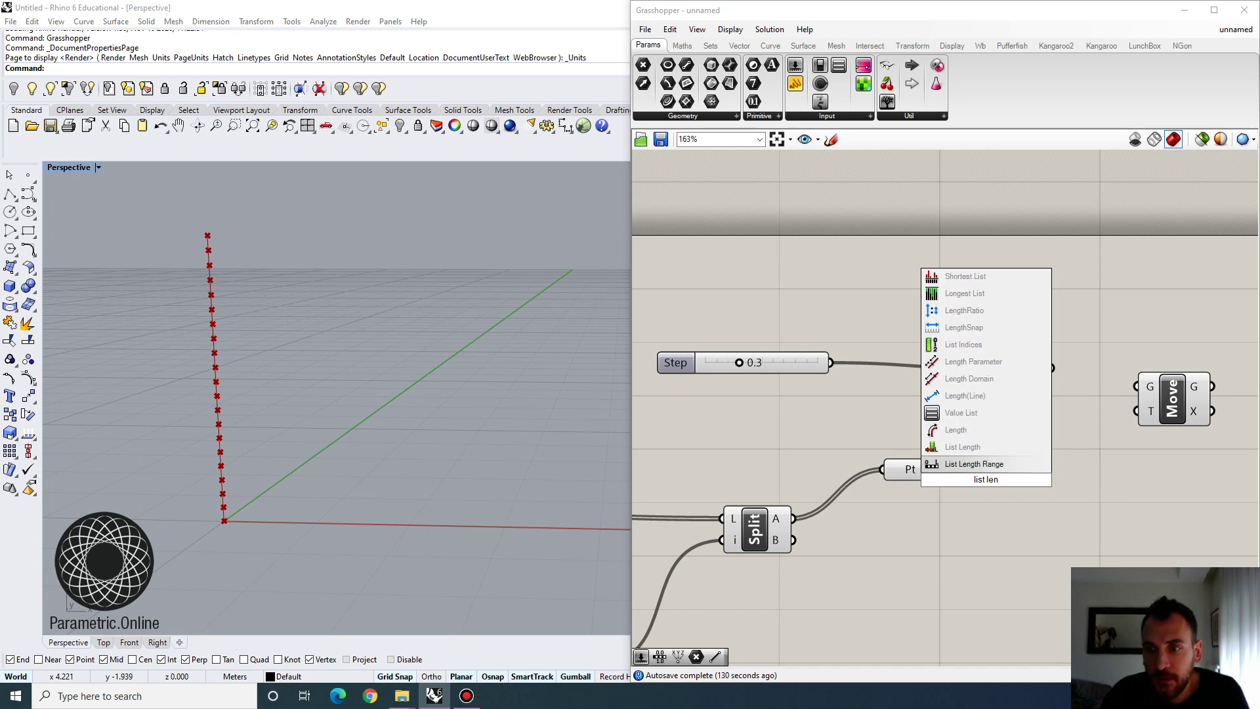
left_click(992, 434)
left_click_drag(938, 468, 980, 390)
Spread Move, Series and the Point parameter apart to make room between the components.
right_click_drag(1069, 372, 894, 395)
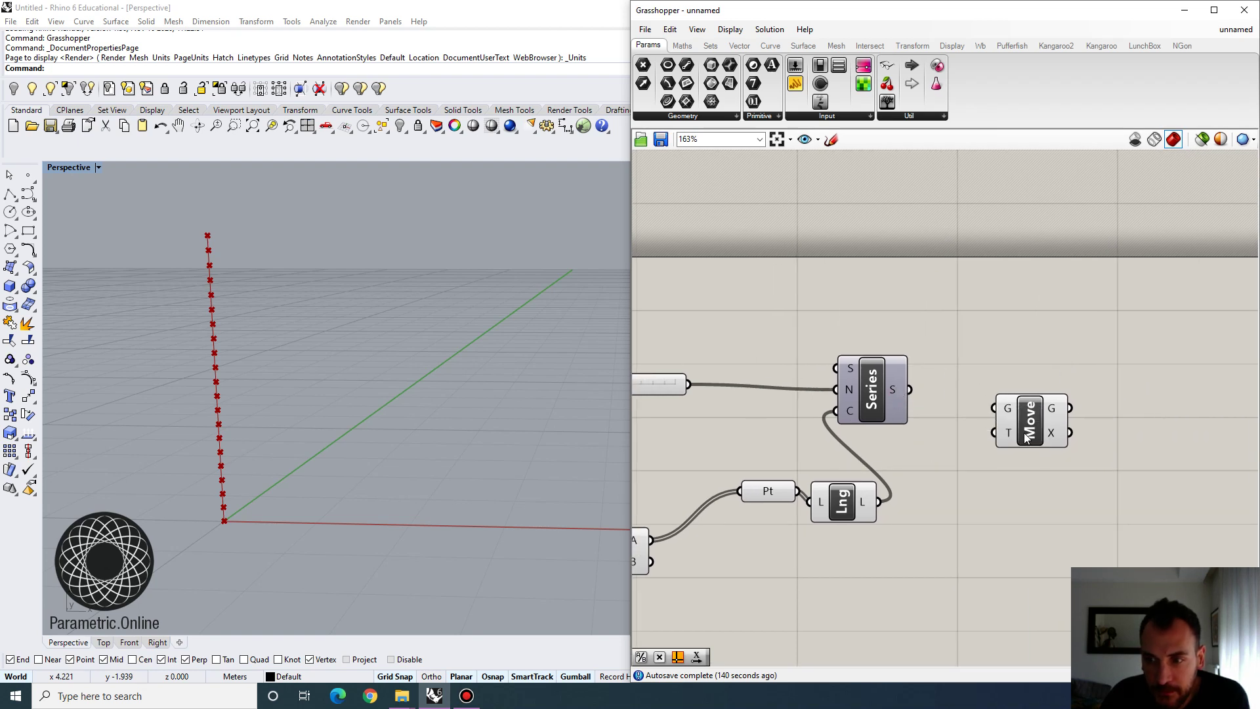
left_click_drag(1035, 420, 1143, 388)
left_click_drag(885, 394, 969, 389)
left_click_drag(842, 510, 792, 483)
scroll(855, 471, "down", 1)
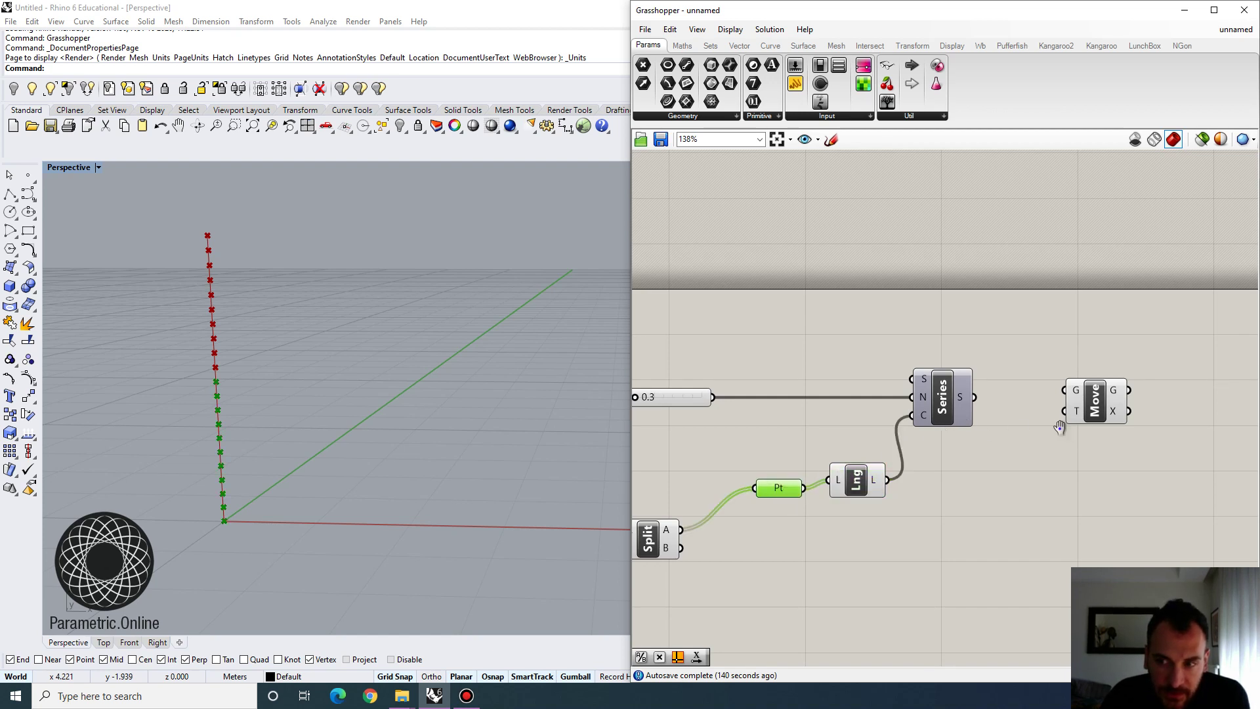
Add a Unit X component driven by Series' output, and wire the points and the X vector to Move's geometry and motion inputs.
double_click(977, 481)
type("x")
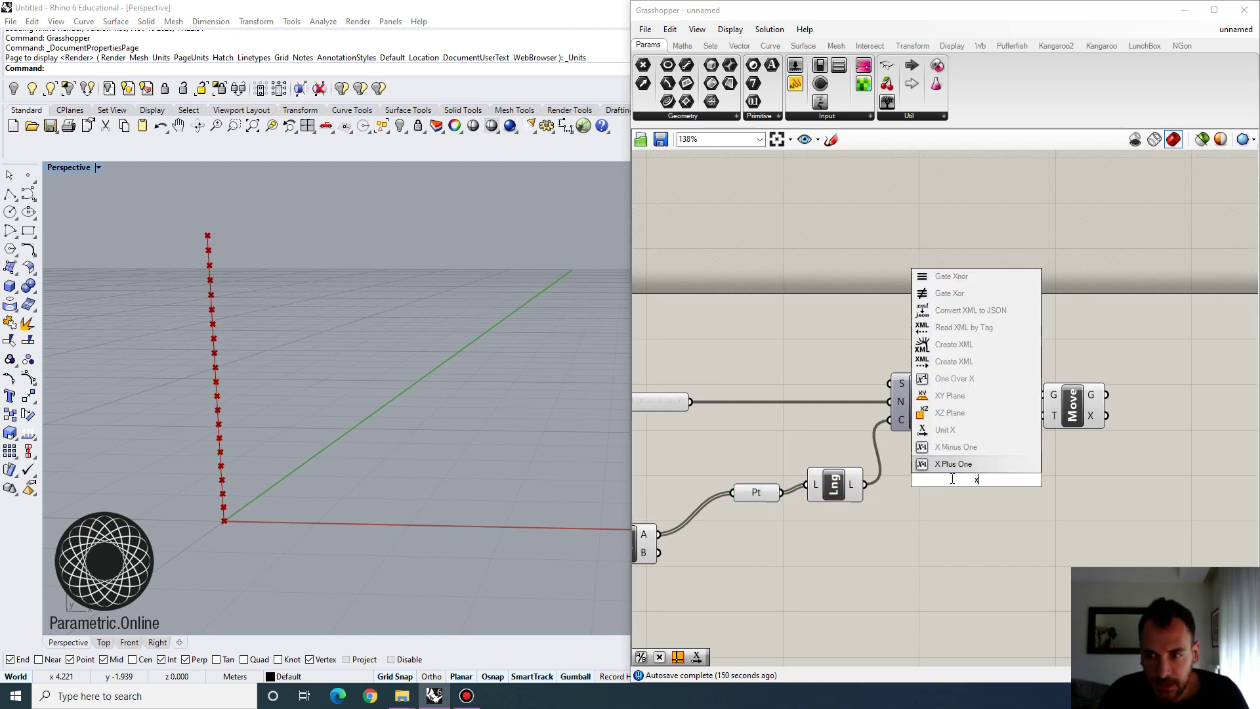
left_click(947, 430)
left_click_drag(756, 494, 1042, 394)
left_click_drag(943, 399, 931, 399)
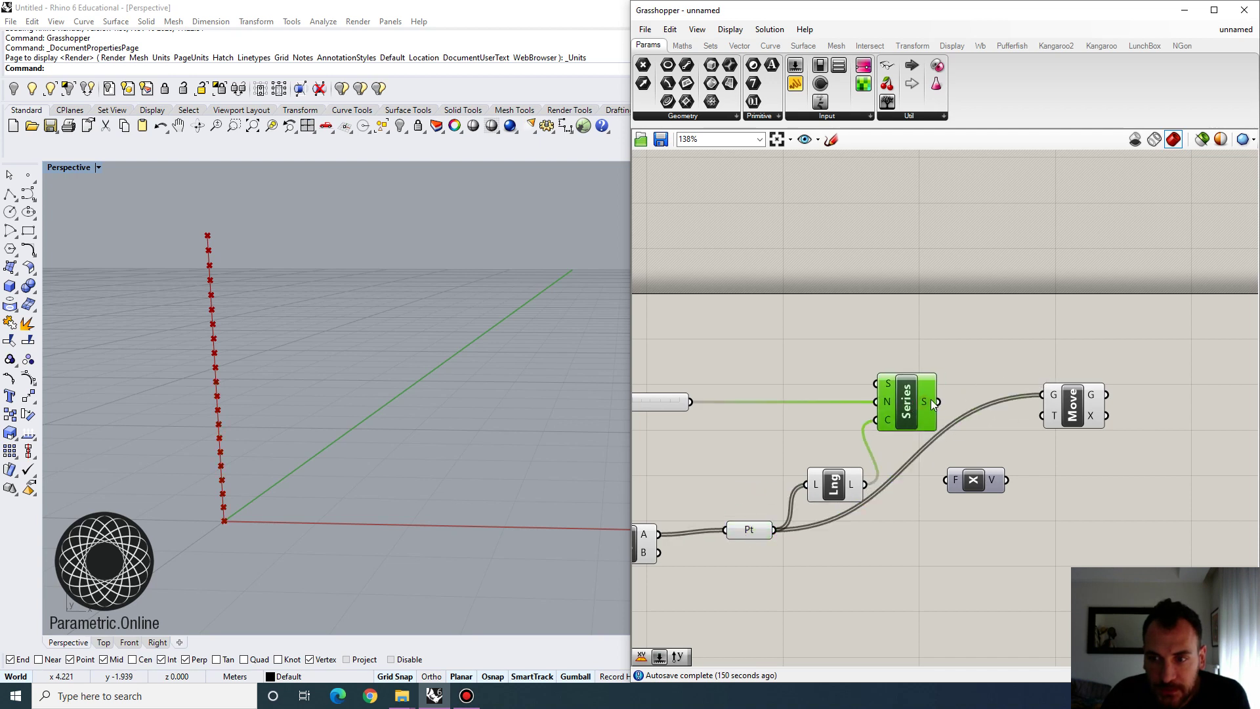
left_click_drag(983, 482, 990, 479)
left_click_drag(859, 493, 838, 459)
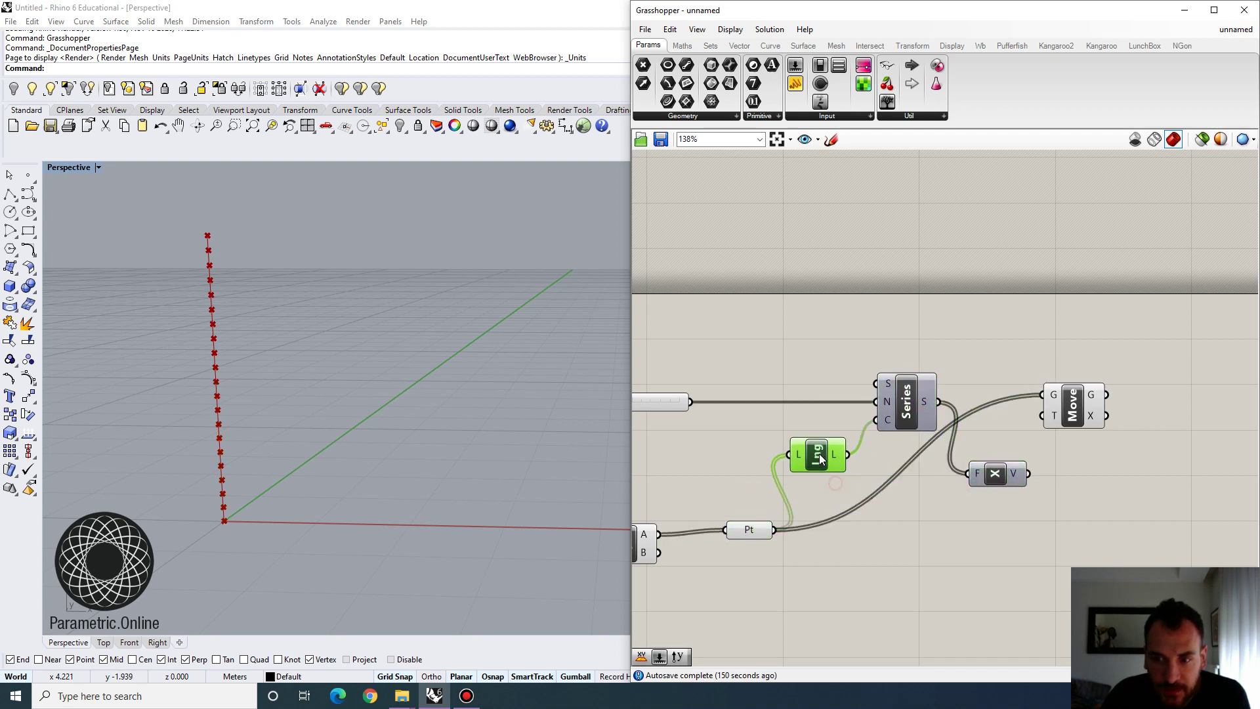
right_click_drag(732, 408, 813, 408)
left_click_drag(1109, 473, 1122, 415)
left_click(1155, 404)
Examine the moved points in the perspective viewport and the values produced by Series.
right_click_drag(170, 433, 296, 434)
scroll(351, 415, "down", 5)
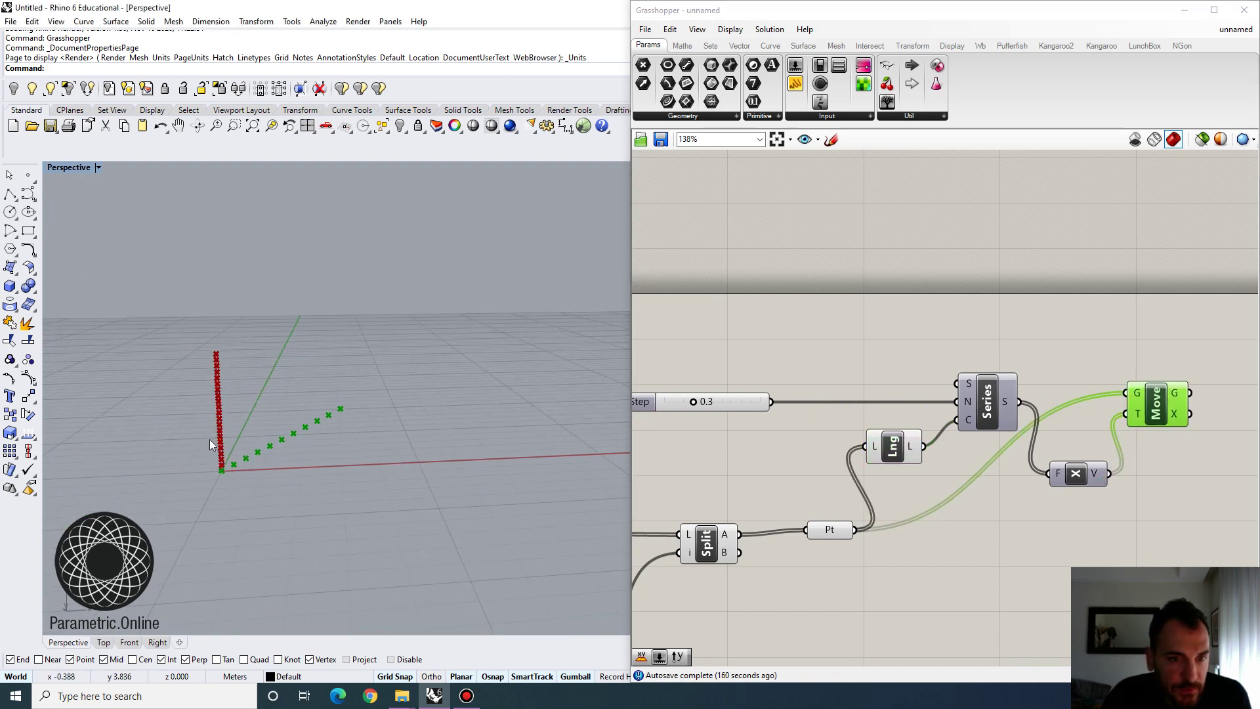
scroll(224, 441, "up", 8)
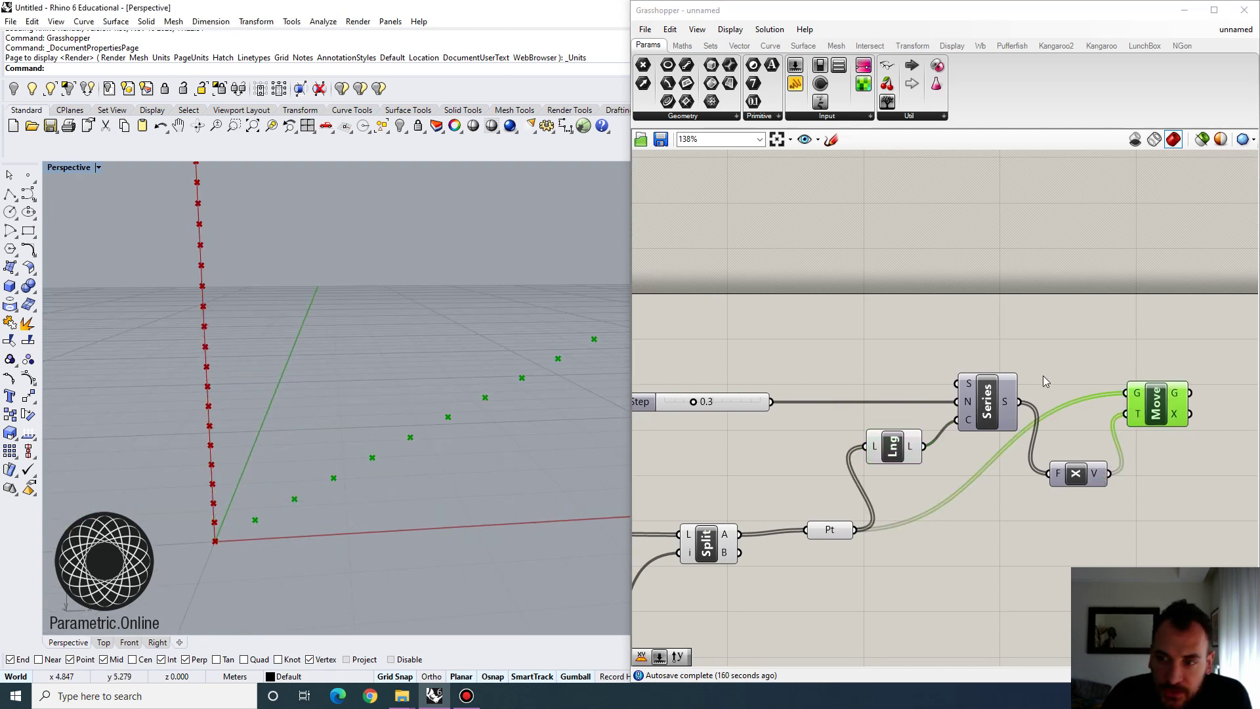
mouse_move(1007, 398)
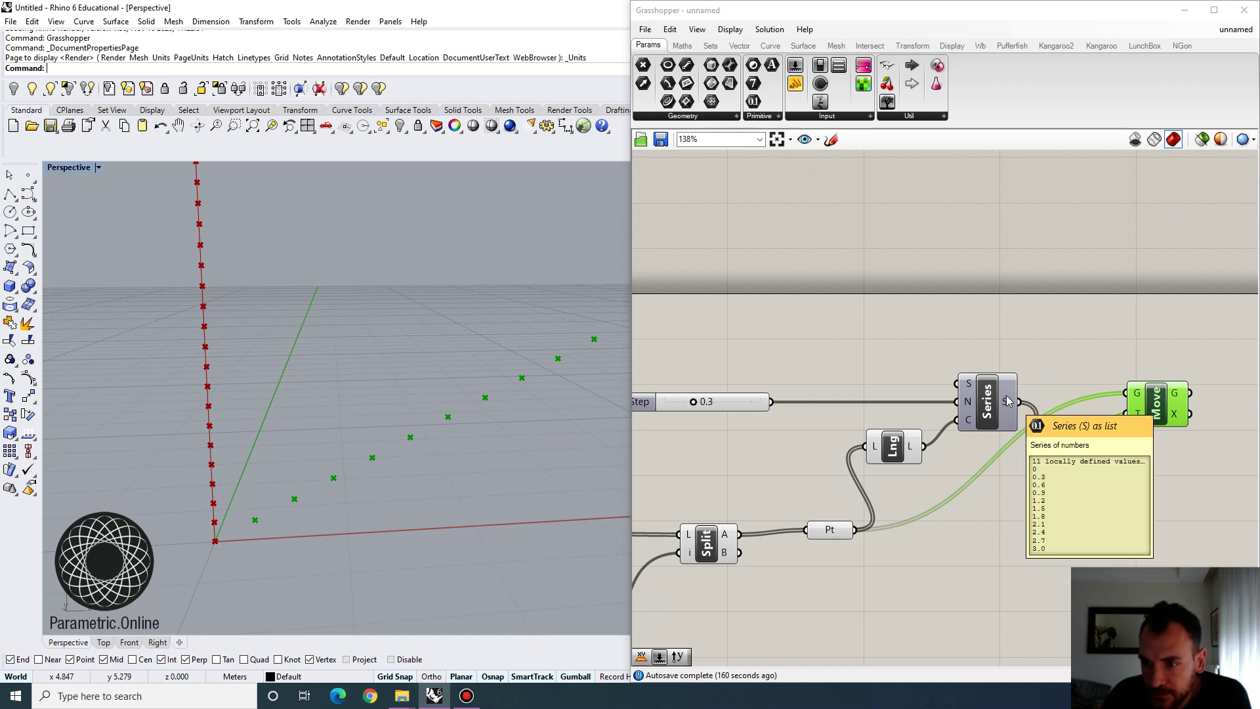
right_click_drag(294, 500, 315, 427)
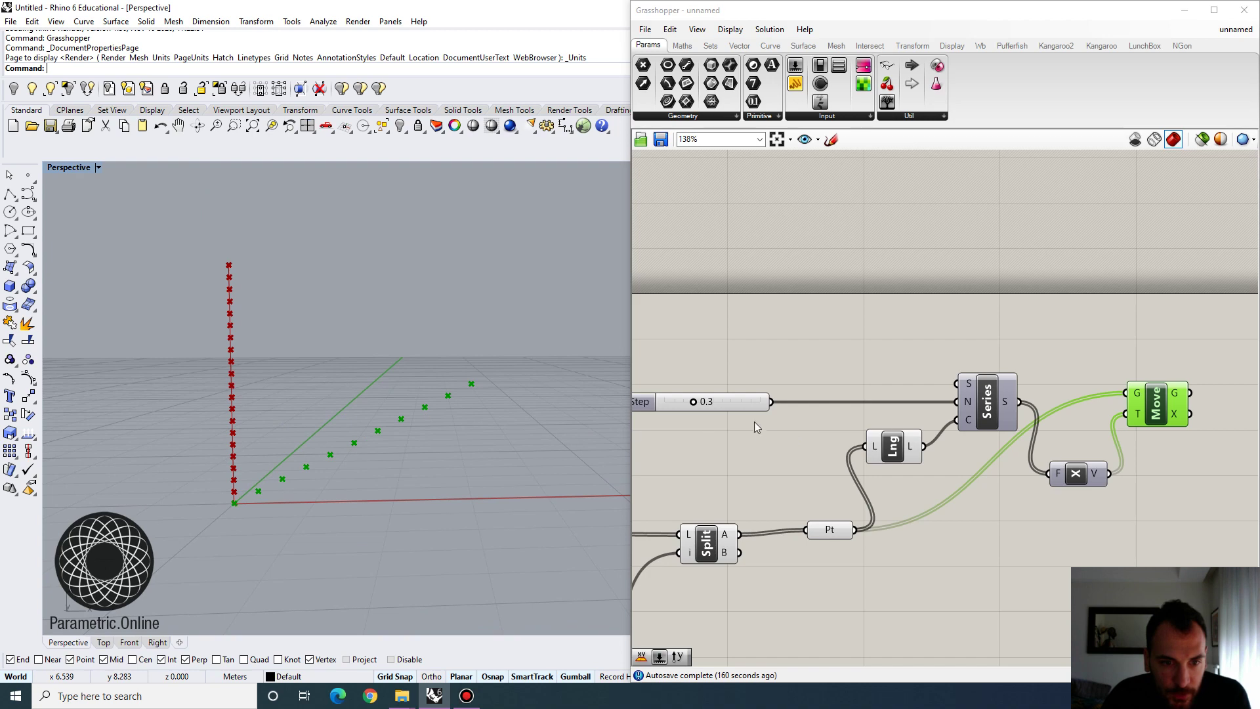
right_click_drag(1138, 387, 999, 387)
scroll(1001, 392, "up", 2)
left_click_drag(1015, 395, 1032, 395)
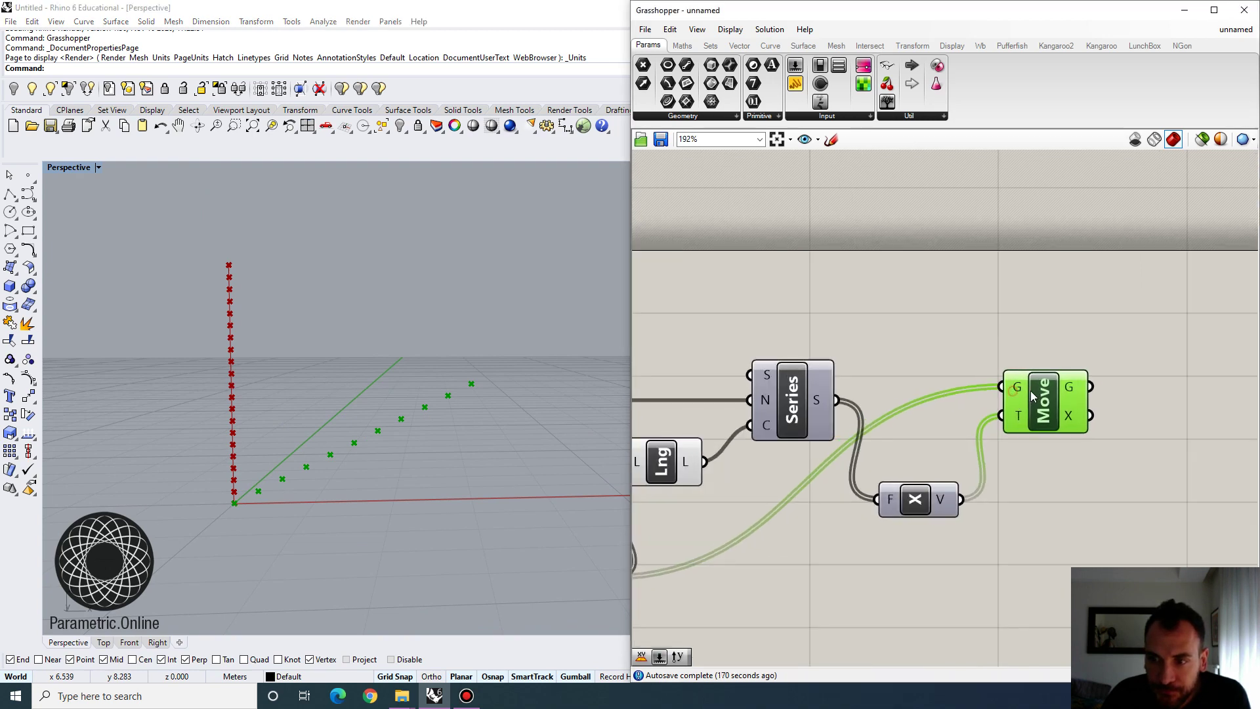
scroll(989, 341, "down", 2)
scroll(989, 340, "up", 1)
scroll(978, 355, "down", 1)
scroll(978, 355, "down", 1)
right_click_drag(515, 422, 530, 459)
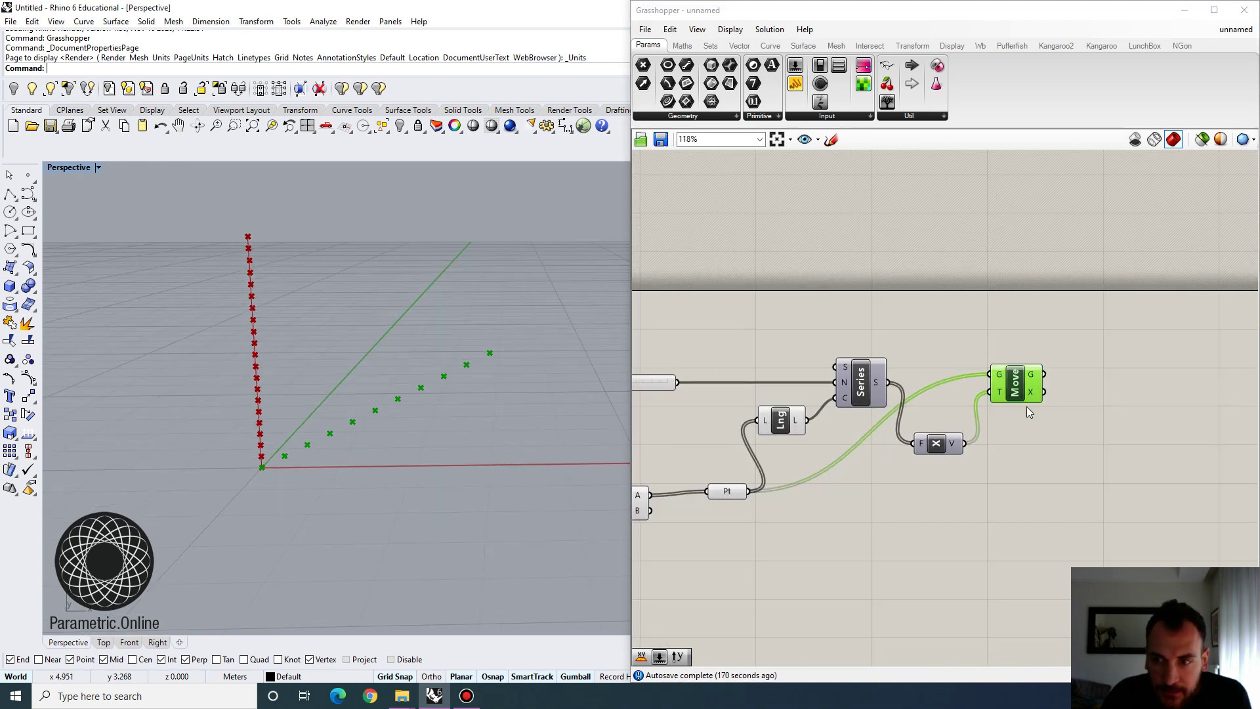
Reposition Move lower on the canvas and add an XY Plane component with Move's geometry output as its origin.
right_click_drag(1011, 402, 930, 393)
left_click_drag(938, 374, 1004, 461)
double_click(1101, 452)
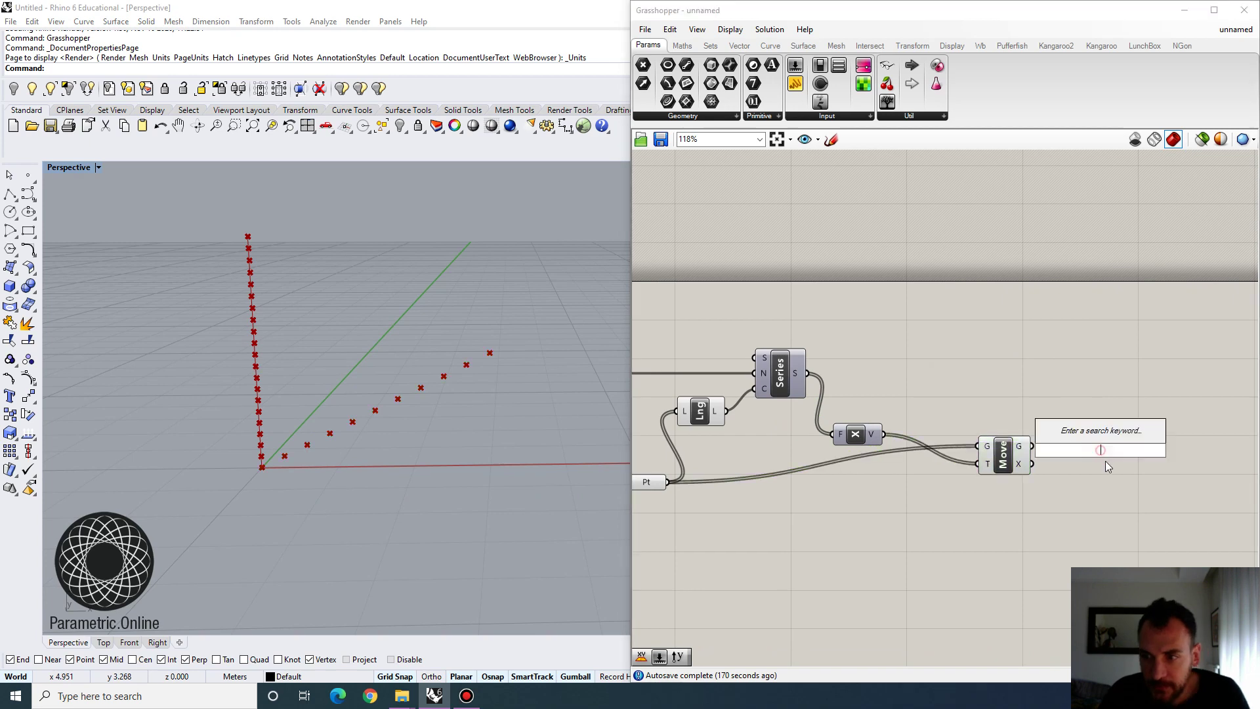
type("xy")
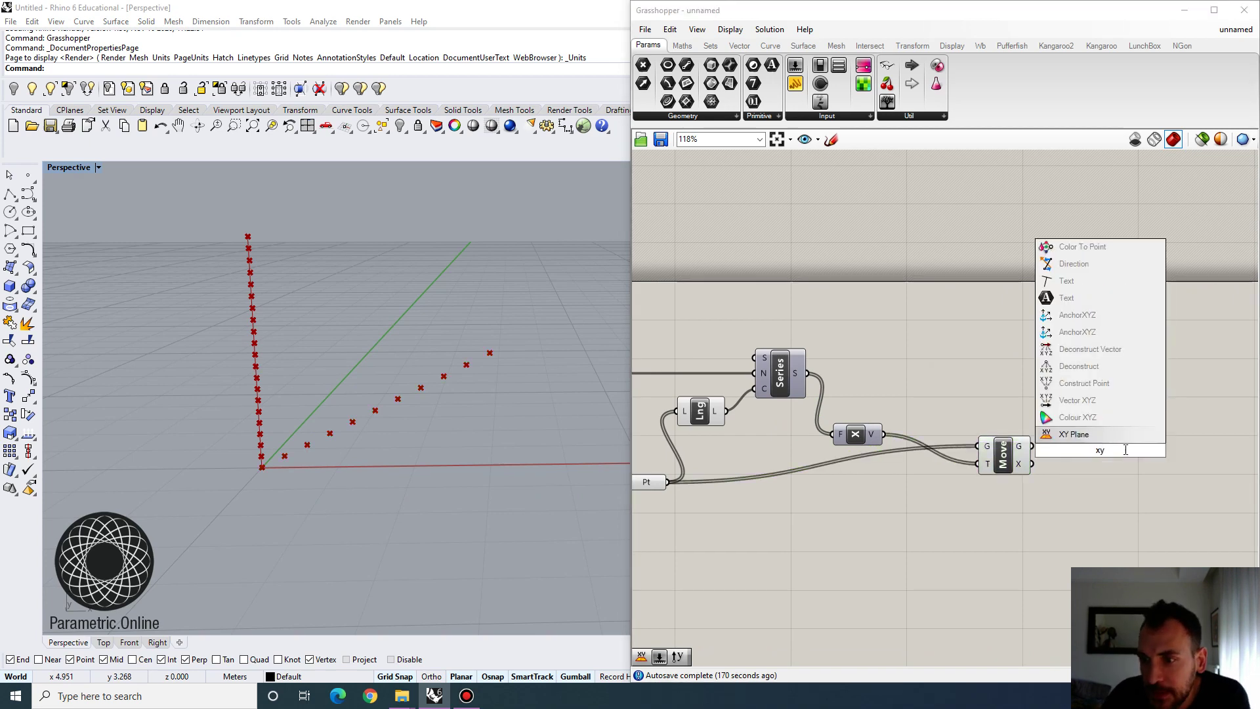
key("Return")
left_click_drag(1028, 448, 1106, 450)
Inspect the planes in the perspective viewport and turn off the XY Plane component's preview.
right_click_drag(499, 349, 328, 446)
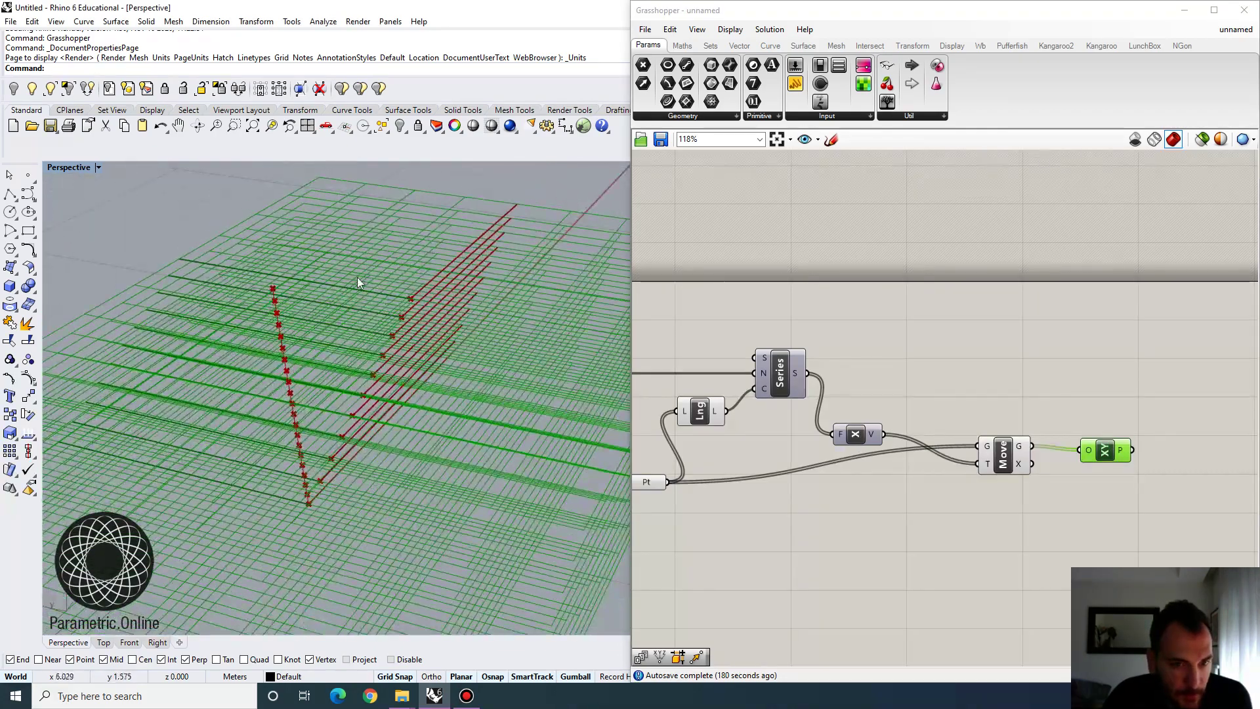
right_click_drag(358, 283, 271, 277)
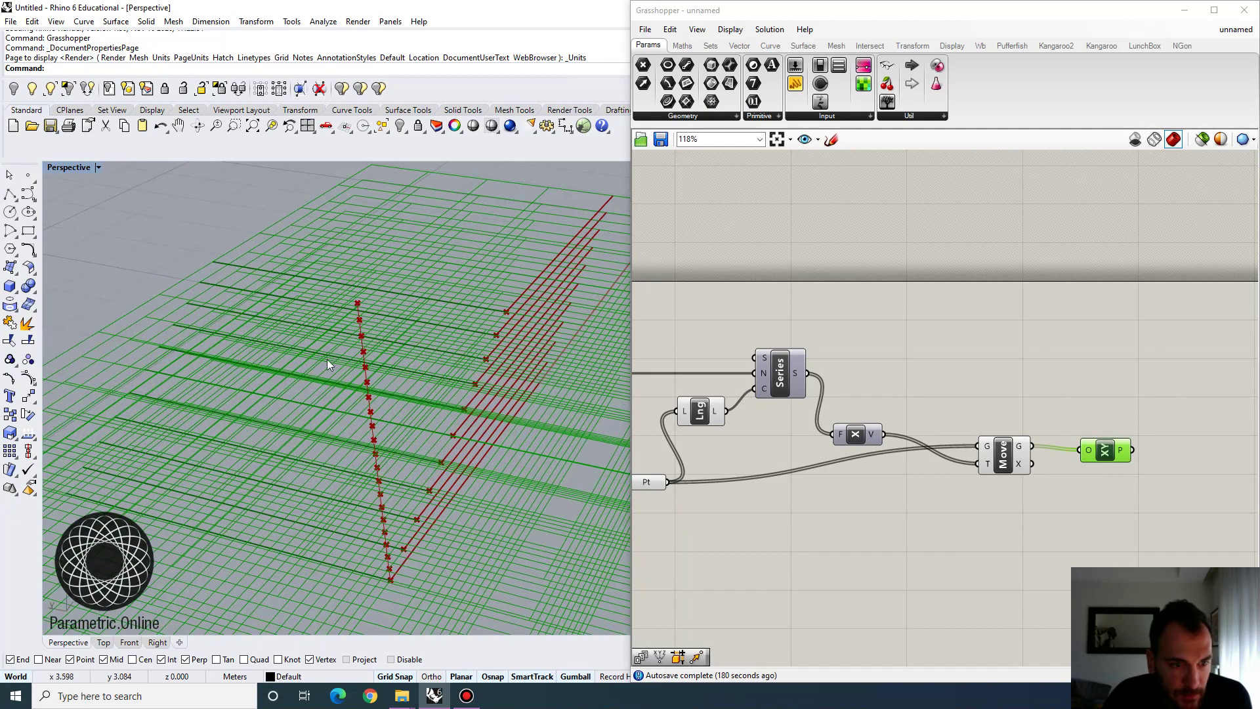
scroll(310, 355, "down", 4)
right_click_drag(1105, 382, 1005, 341)
left_click_drag(1018, 402, 1037, 399)
right_click(1023, 399)
left_click(1053, 425)
Add a Domain Box component after XY Plane and connect the planes to its base input.
right_click_drag(1050, 423, 958, 407)
double_click(1105, 431)
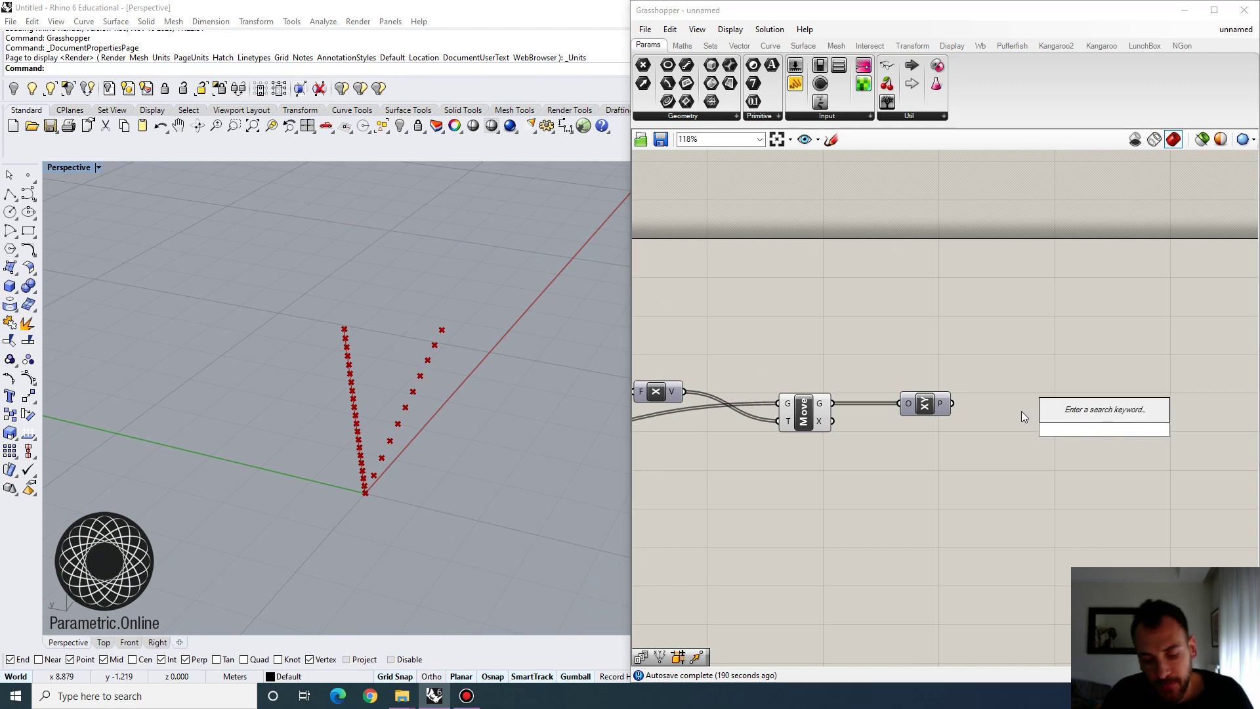
type("box")
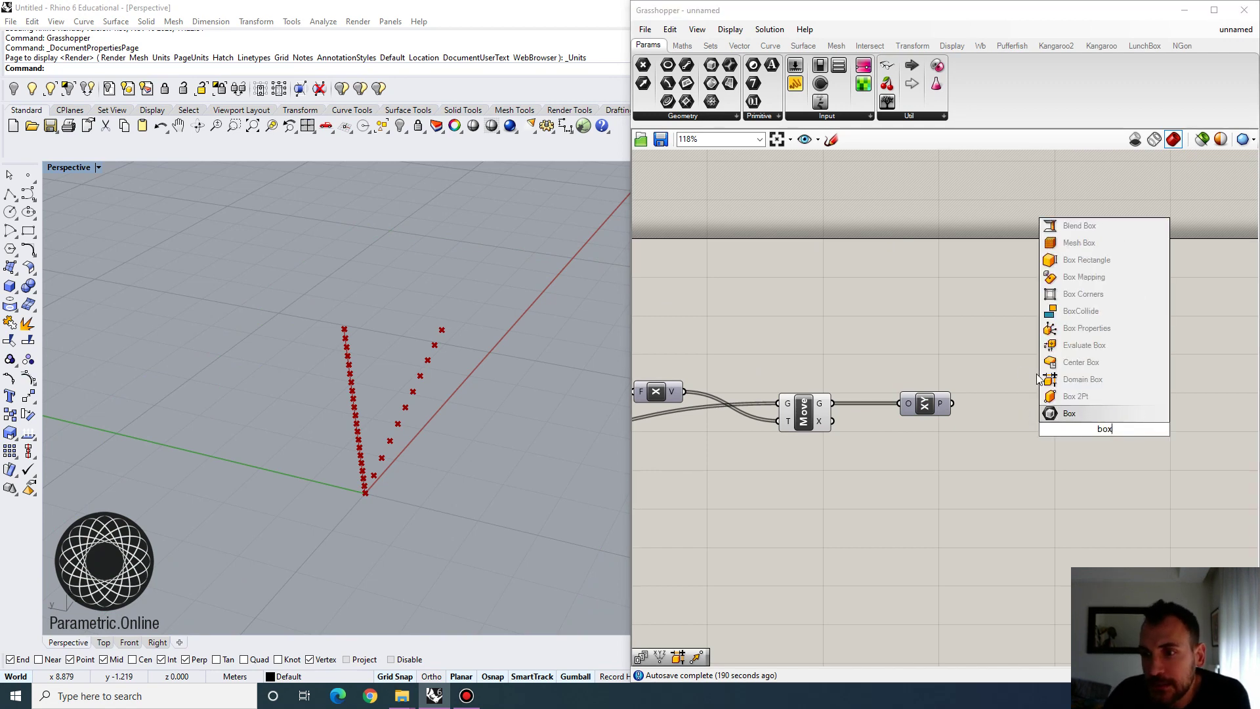
key("Return")
scroll(984, 432, "up", 2)
left_click_drag(931, 393, 1105, 396)
scroll(1076, 452, "down", 1)
scroll(1037, 368, "down", 1)
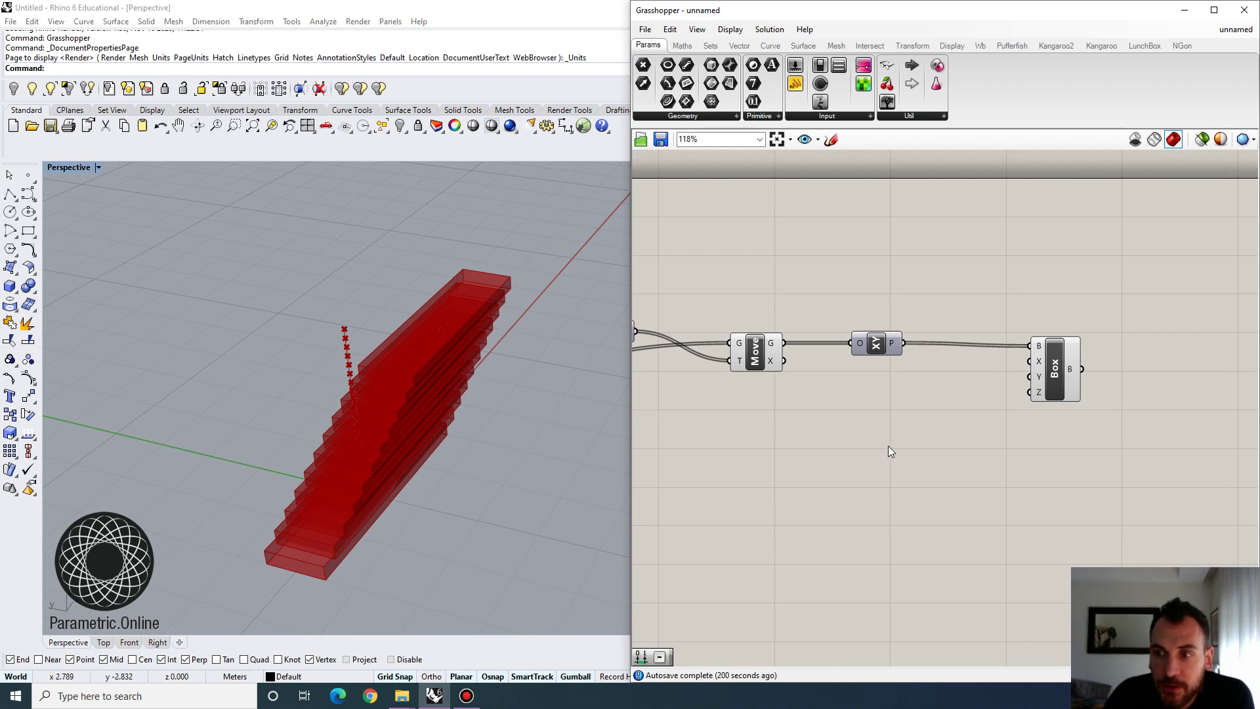
mouse_move(1041, 364)
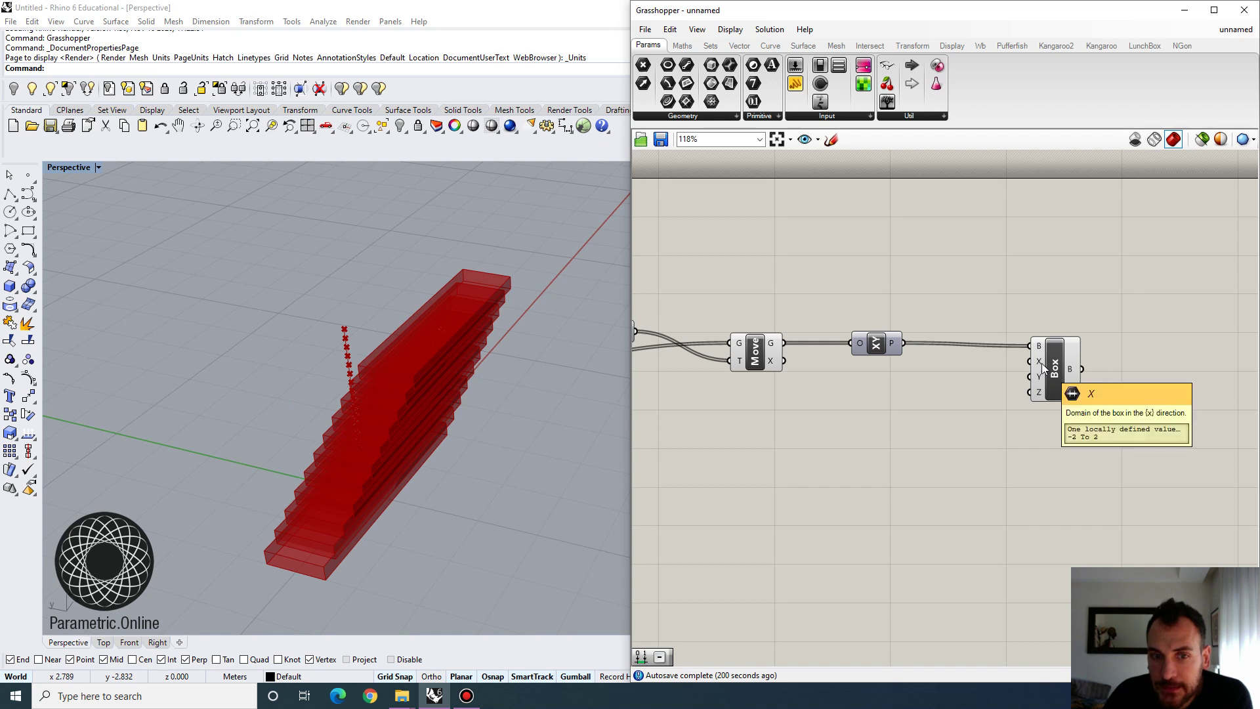
Move the Step slider closer to the Series component and place a Construct Domain component below Move.
right_click_drag(848, 368, 943, 455)
scroll(943, 456, "down", 2)
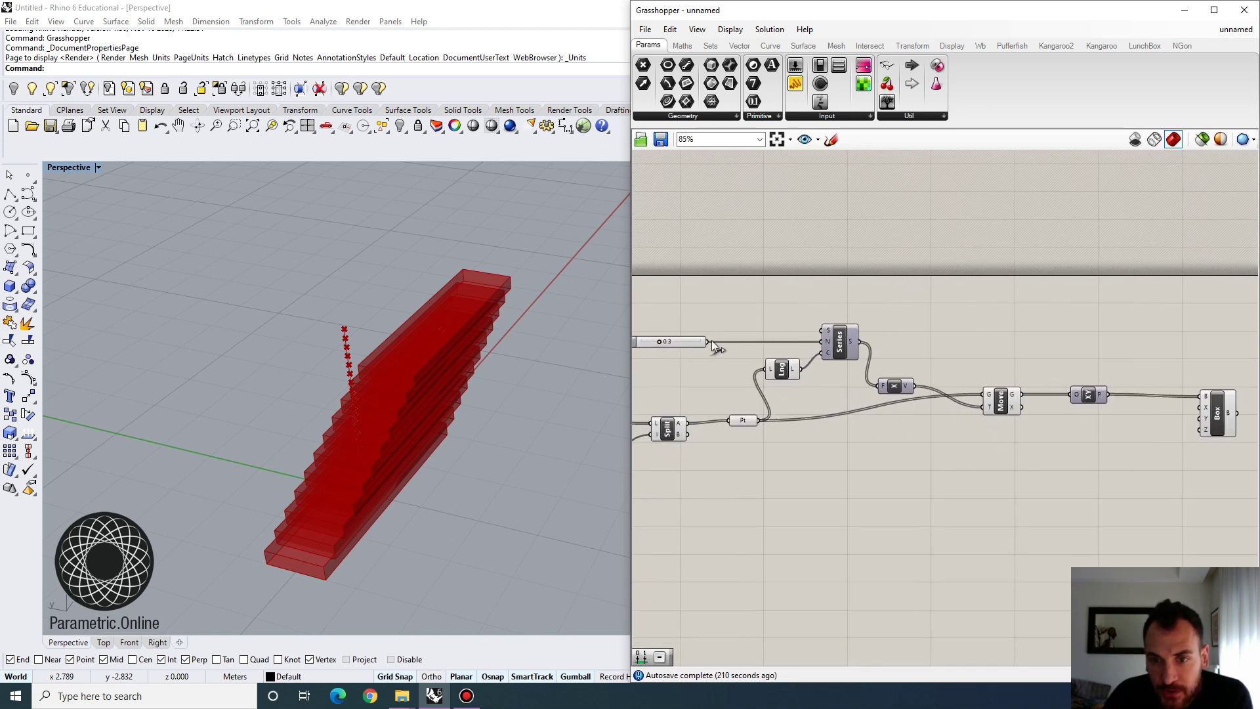
left_click_drag(684, 343, 771, 336)
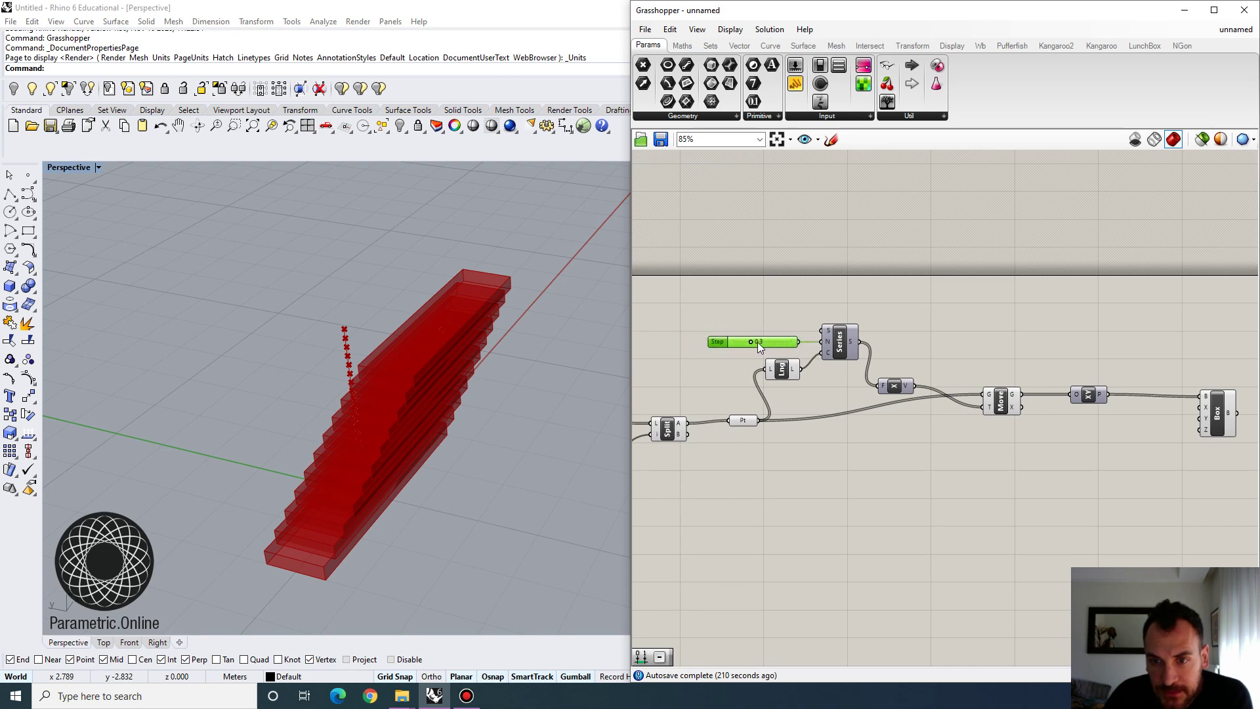
scroll(847, 371, "up", 1)
scroll(908, 410, "down", 1)
double_click(991, 463)
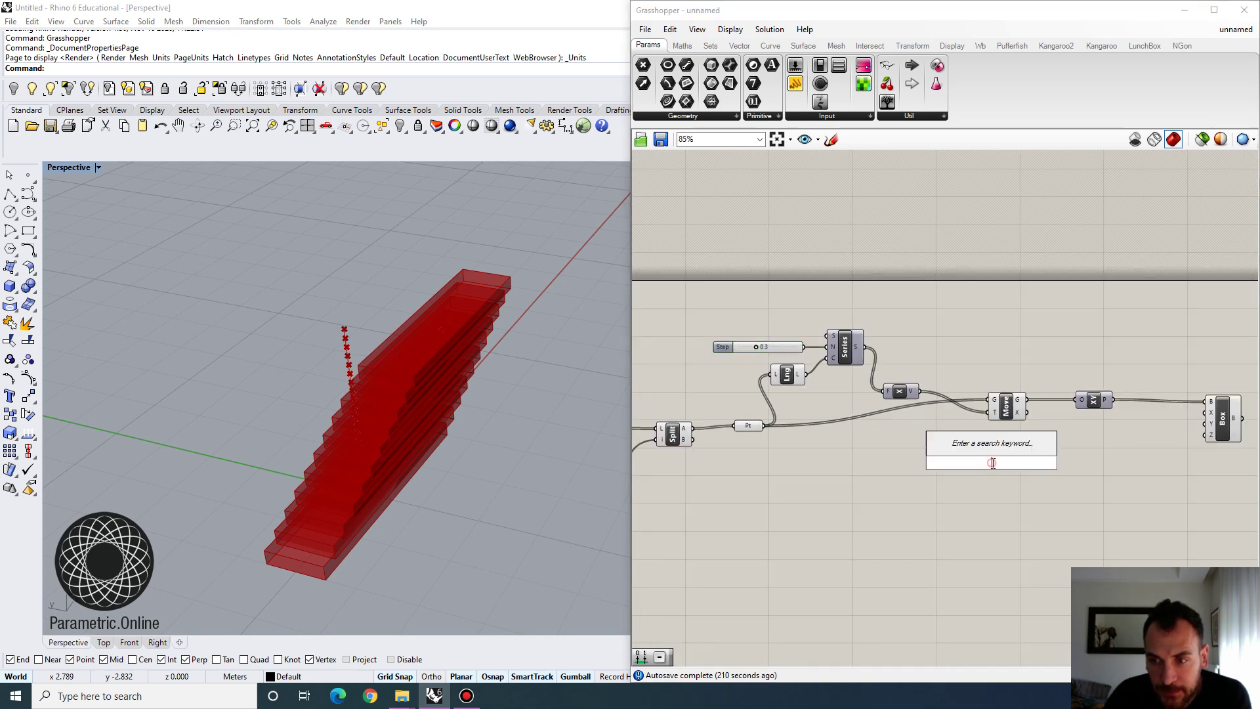
type("dom")
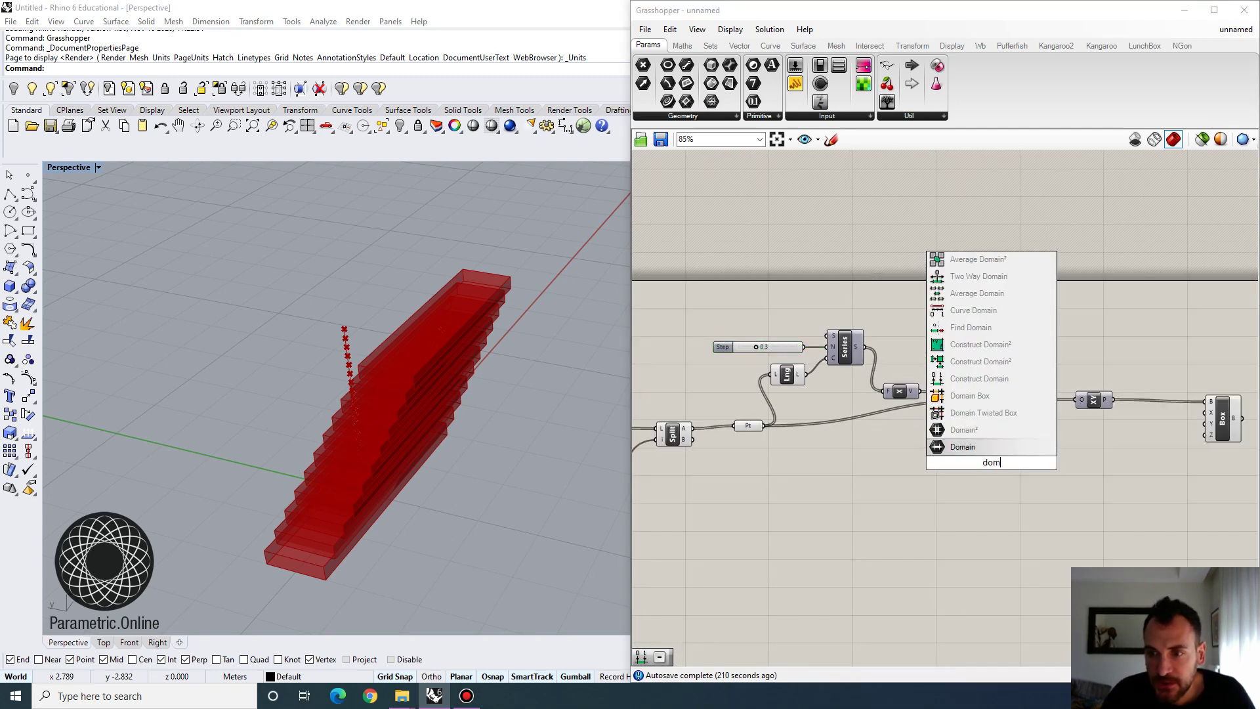
left_click(992, 380)
left_click_drag(1002, 477, 1029, 472)
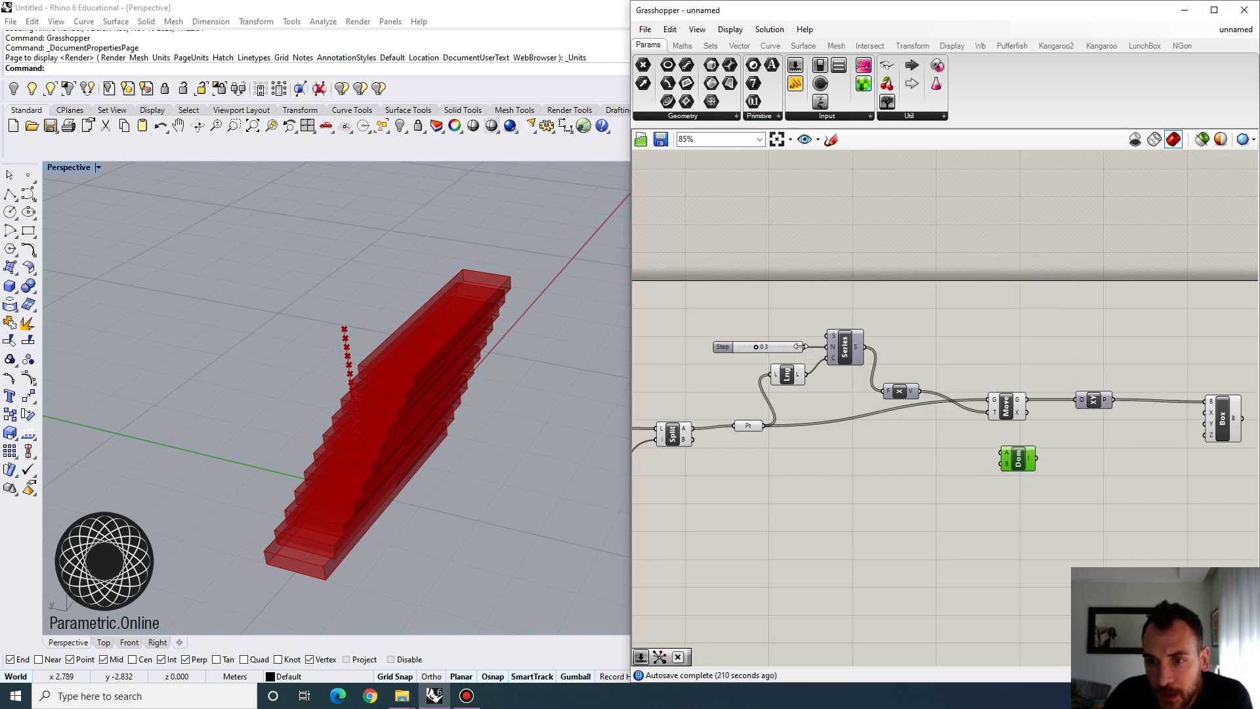
Connect the Step slider to the Construct Domain's end input and a new slider of 0 to its start input.
left_click_drag(864, 347, 1002, 463)
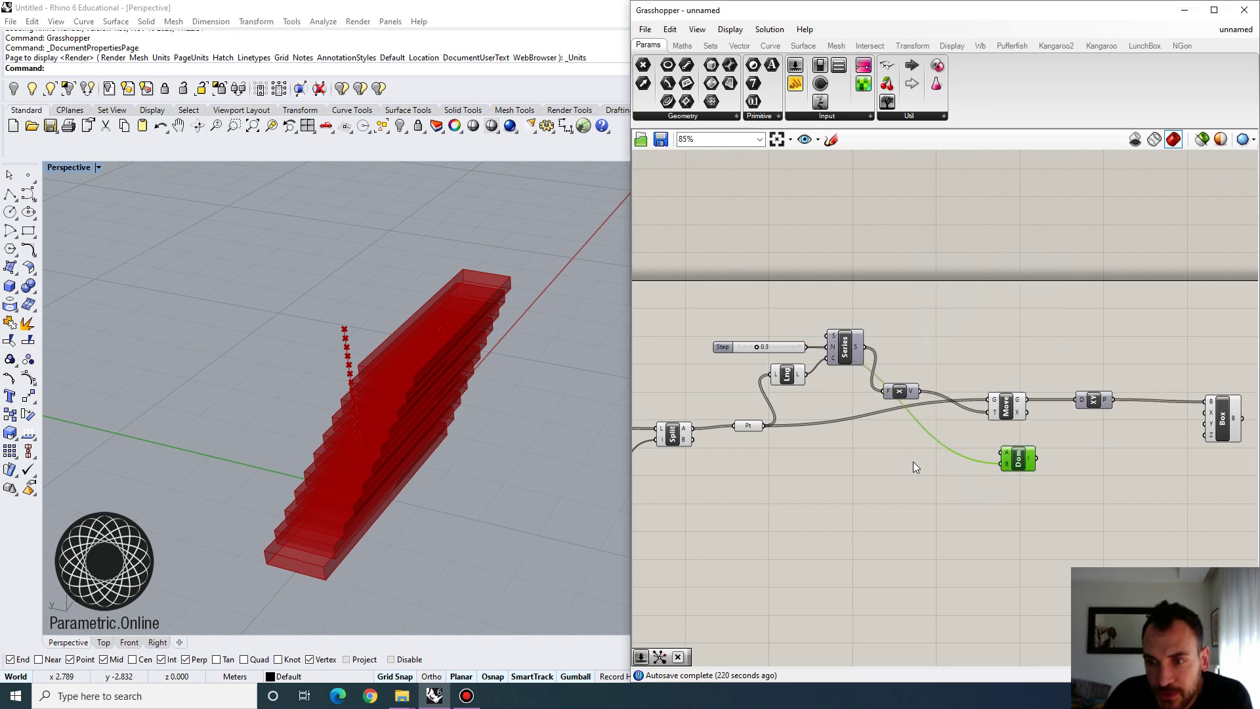
double_click(913, 462)
type("0")
key("Return")
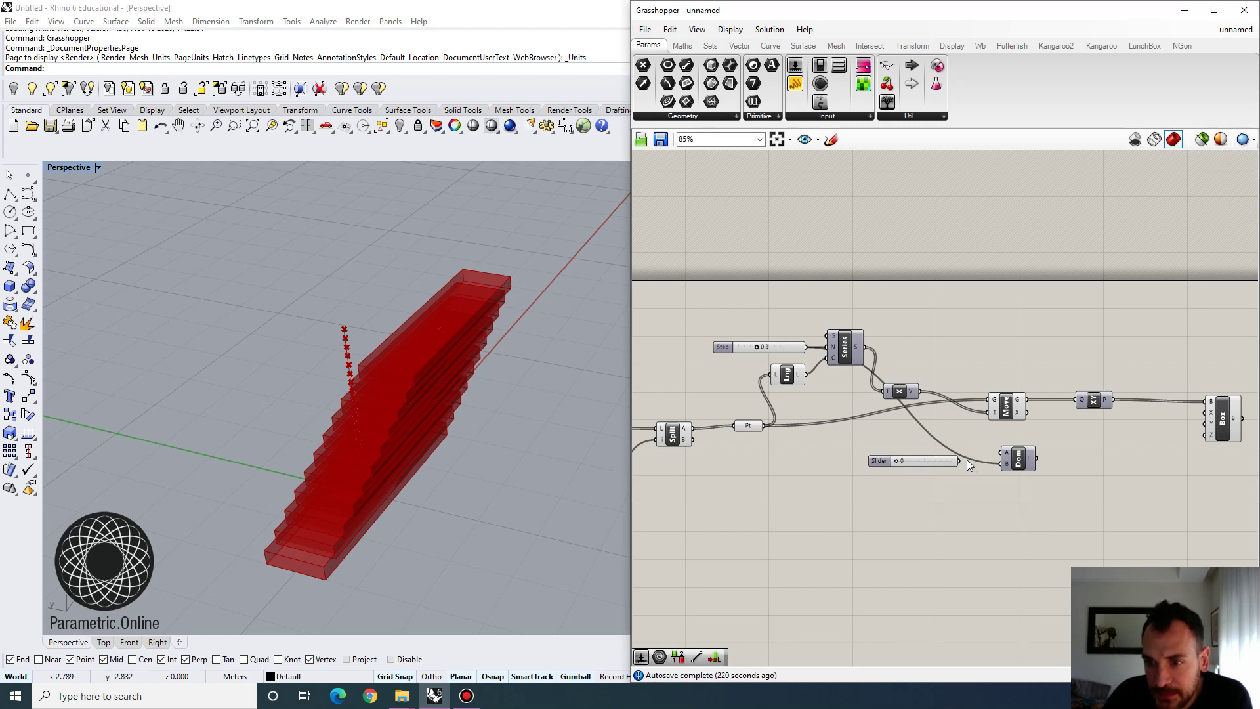
left_click_drag(979, 456, 999, 453)
scroll(1027, 460, "up", 2)
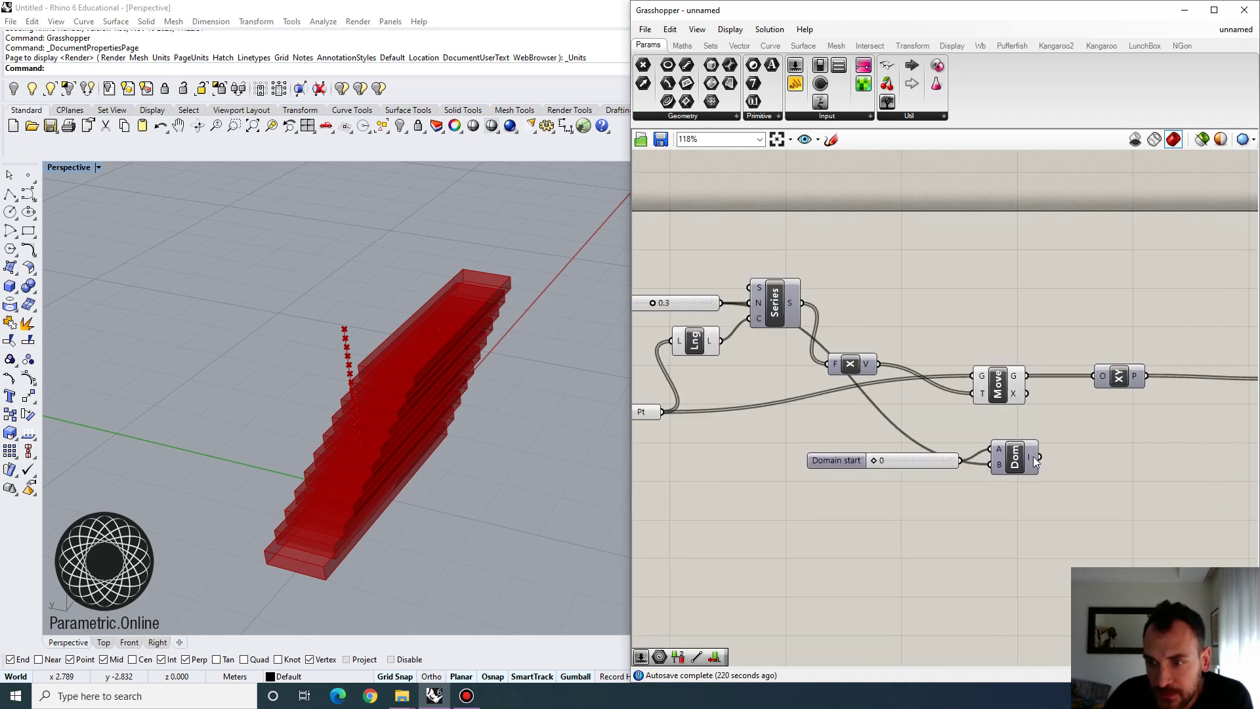
Connect the domain to the Domain Box's X input and check the step depth in the perspective viewport.
scroll(1034, 455, "down", 2)
left_click_drag(981, 444, 1145, 398)
left_click_drag(1049, 386, 1153, 388)
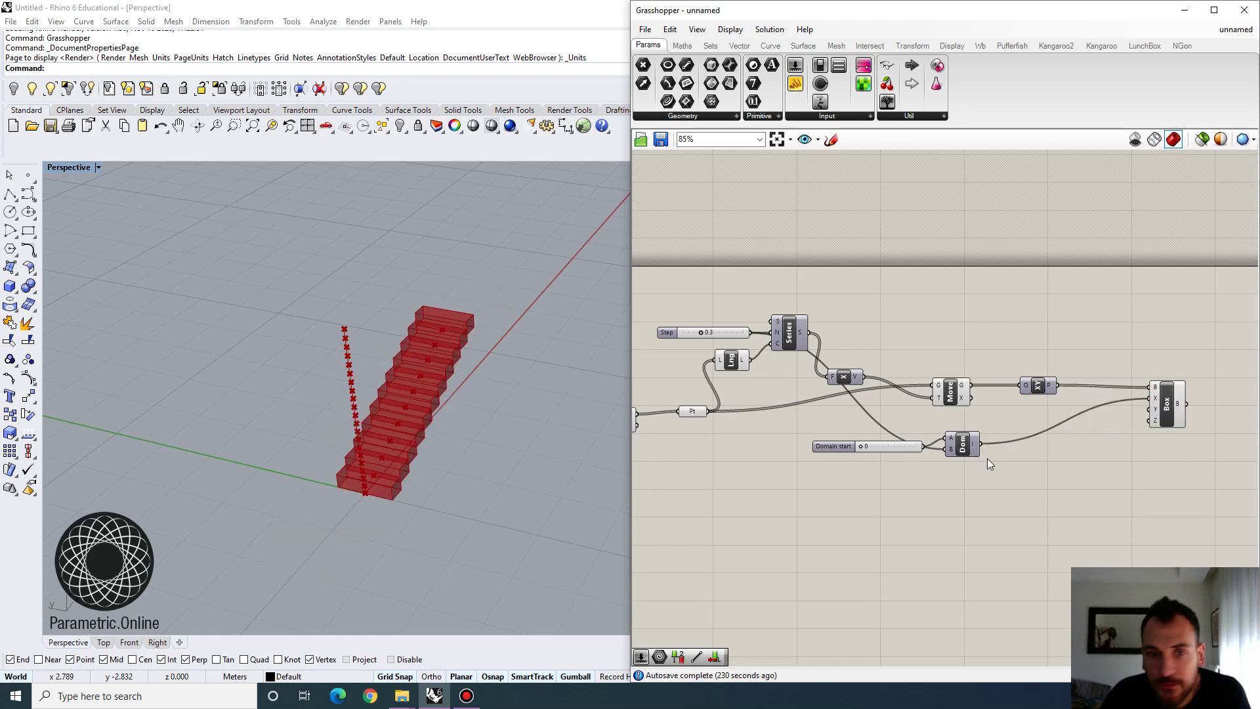
right_click_drag(545, 523, 450, 439)
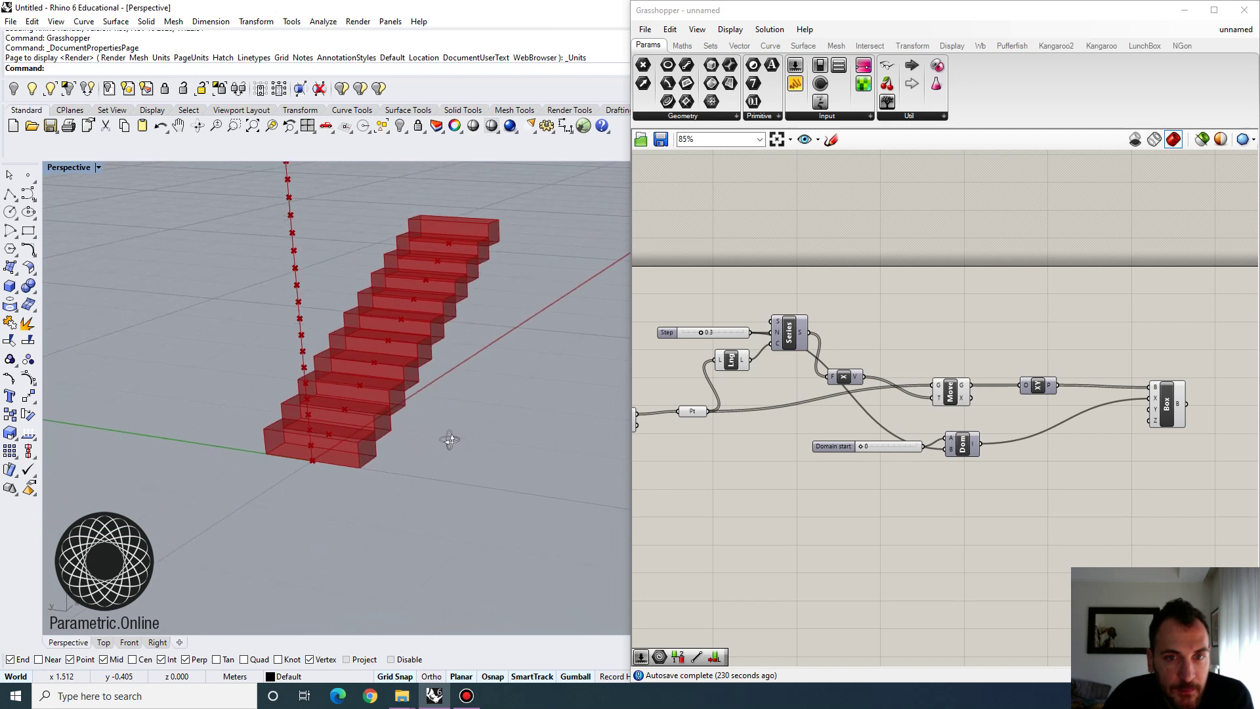
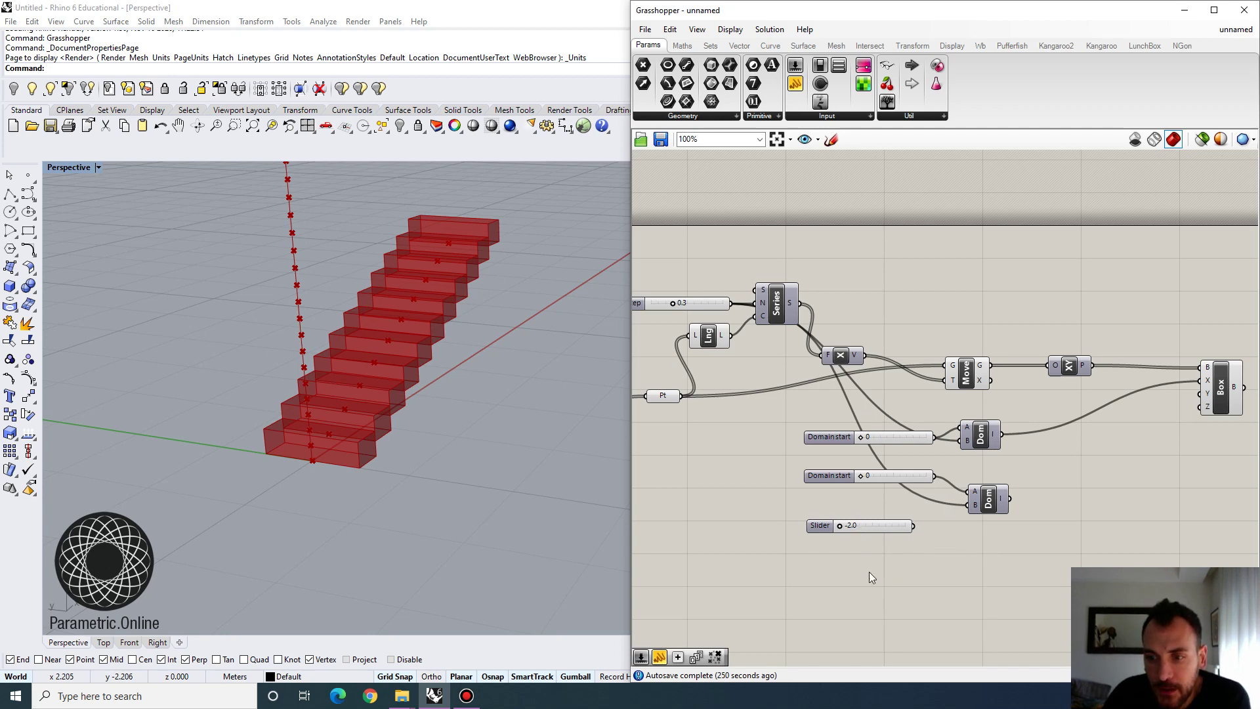
Add a number slider of 1.5 and a Multiplication component, and connect the slider to the component's A input.
right_click_drag(868, 572, 991, 491)
double_click(859, 518)
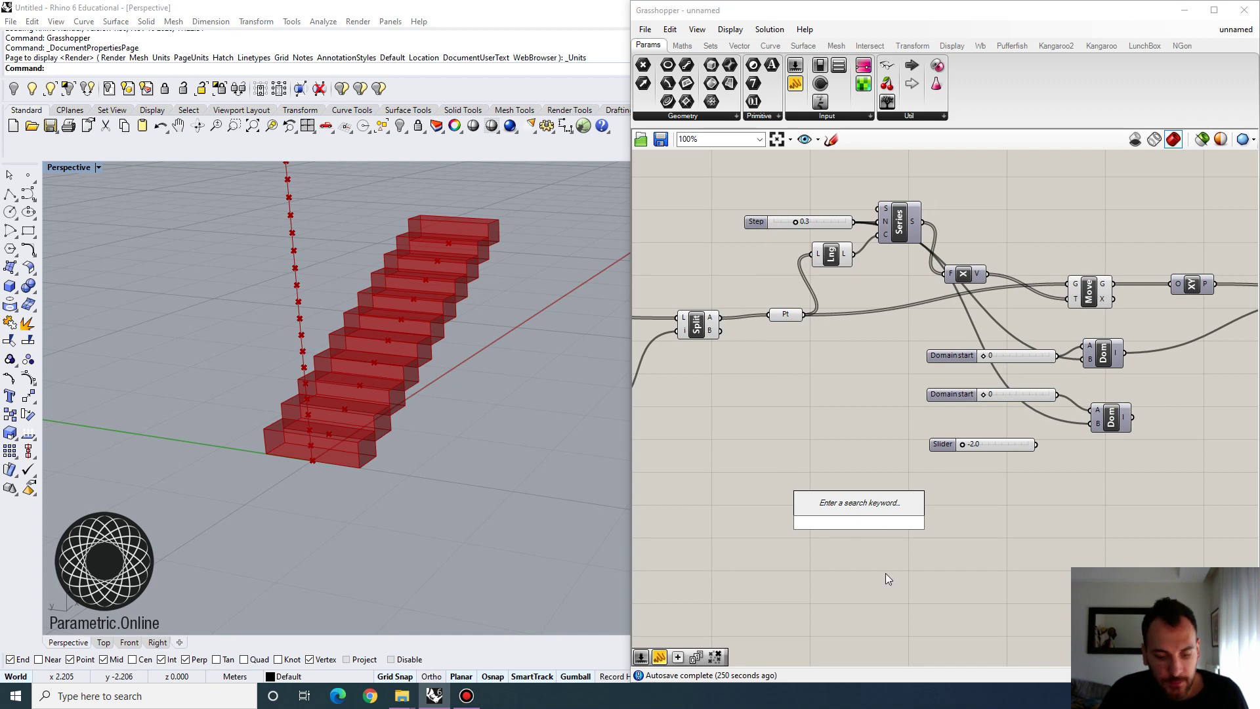
type("1.5")
key("Return")
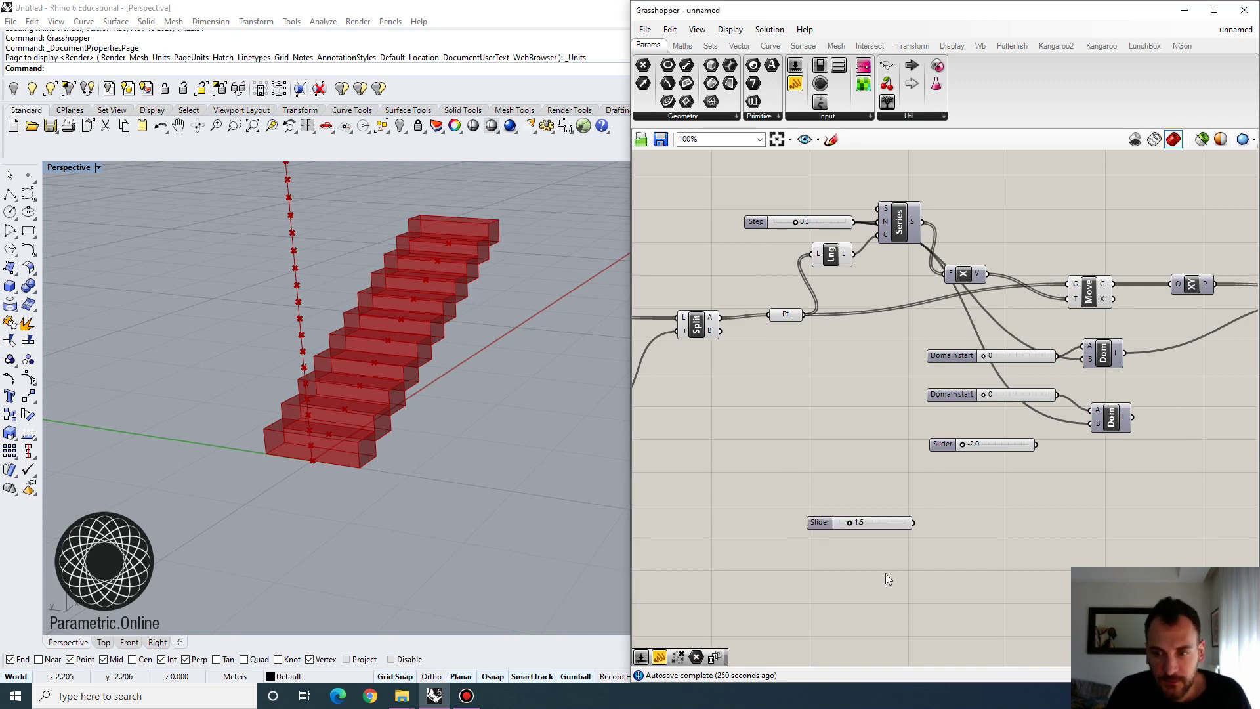
right_click_drag(910, 495, 875, 501)
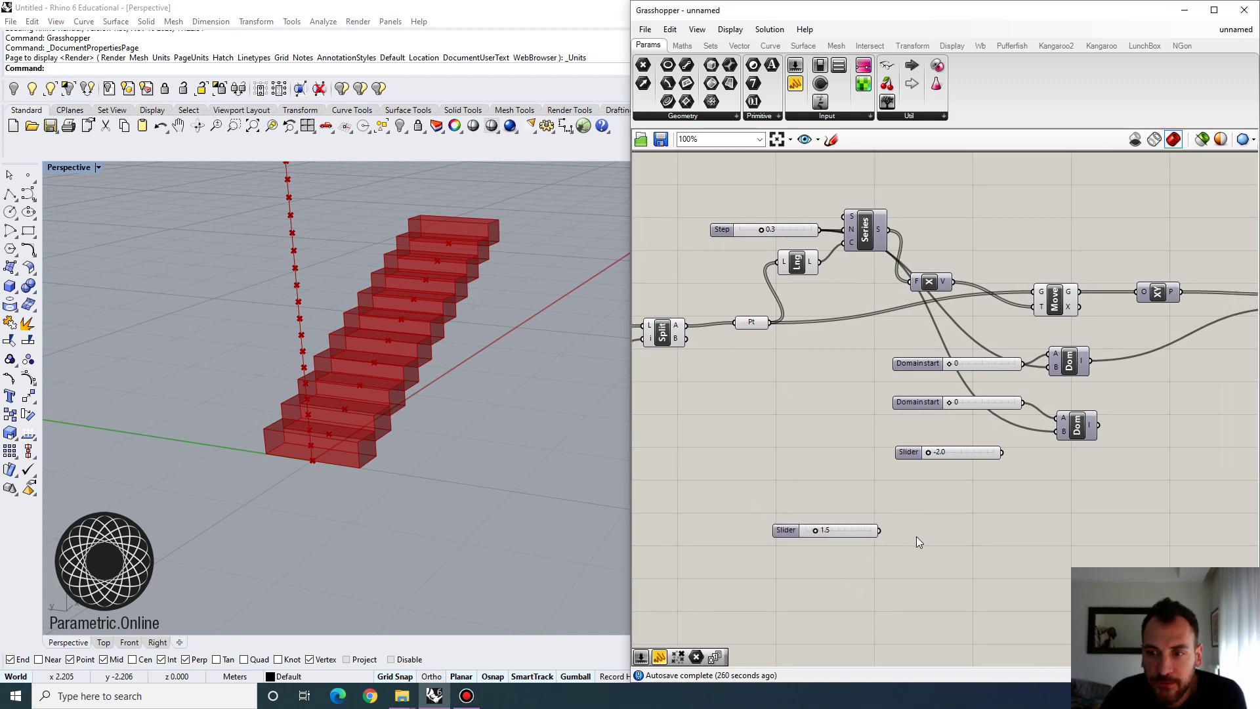
double_click(916, 535)
type("mul")
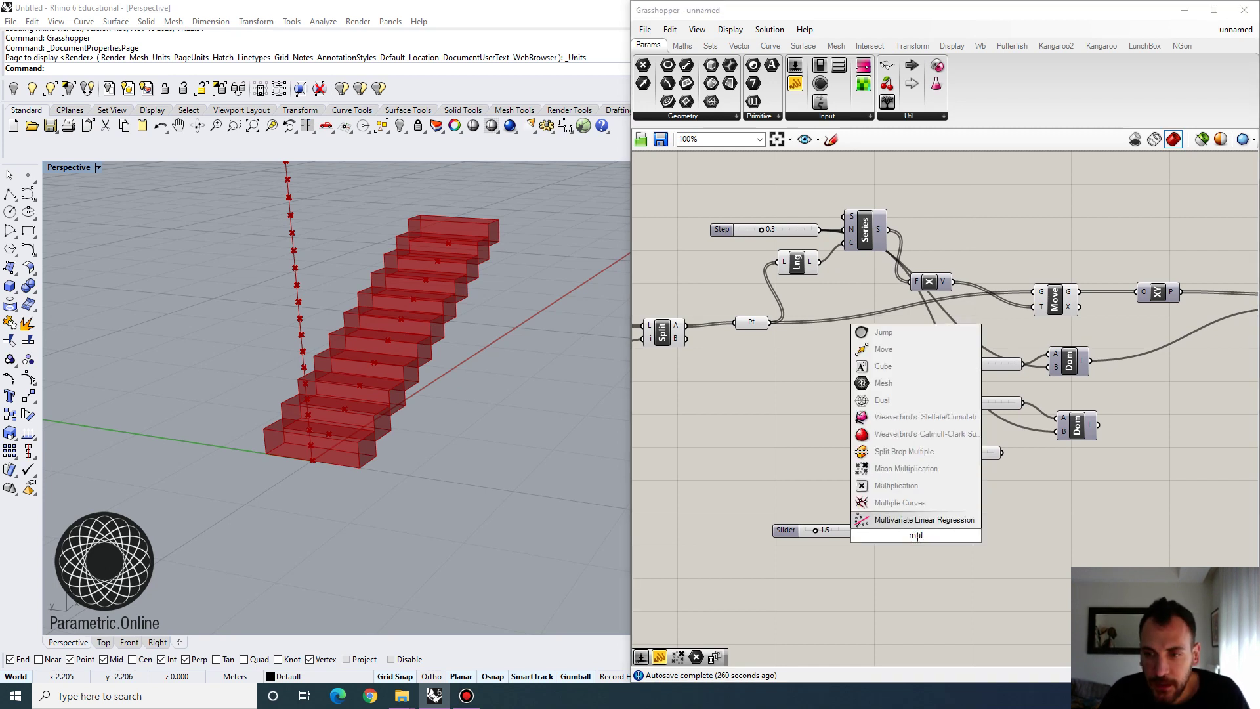
left_click(897, 486)
left_click_drag(880, 529, 982, 496)
Set the unconnected slider to -1, connect it to Multiplication's B input, and feed the product into the second domain's end.
left_click_drag(965, 452, 886, 458)
double_click(886, 458)
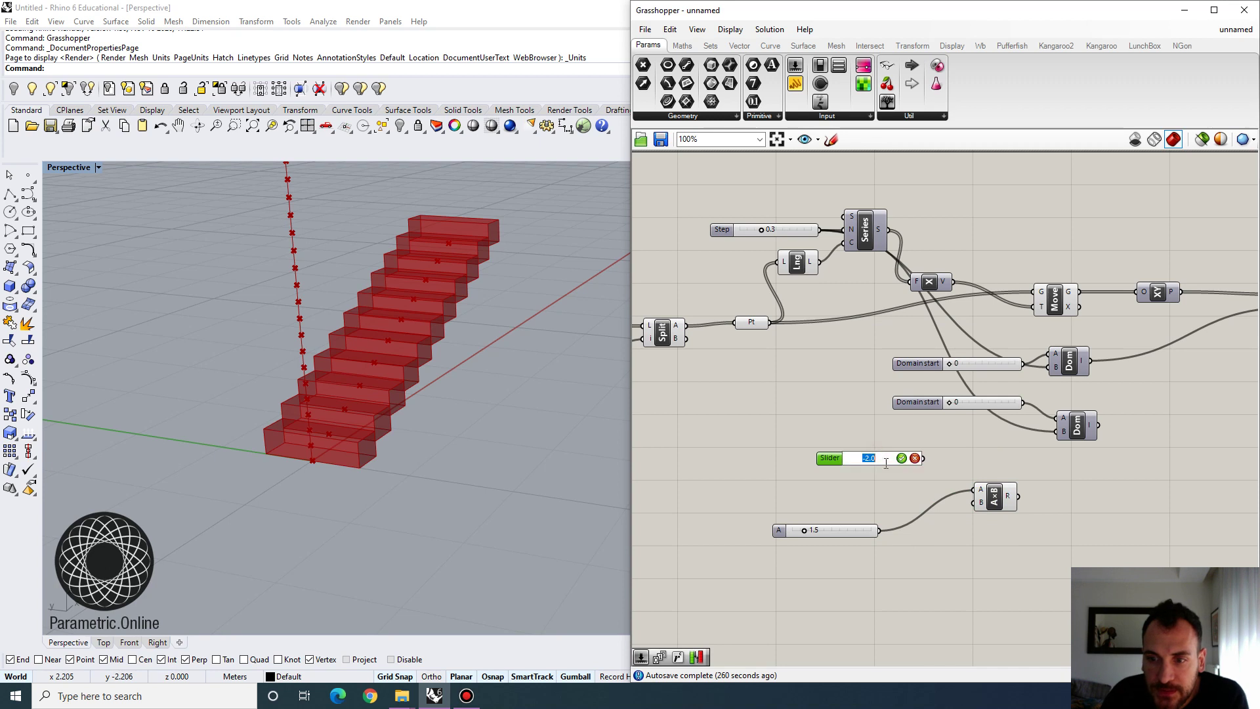
type("-1")
key("Return")
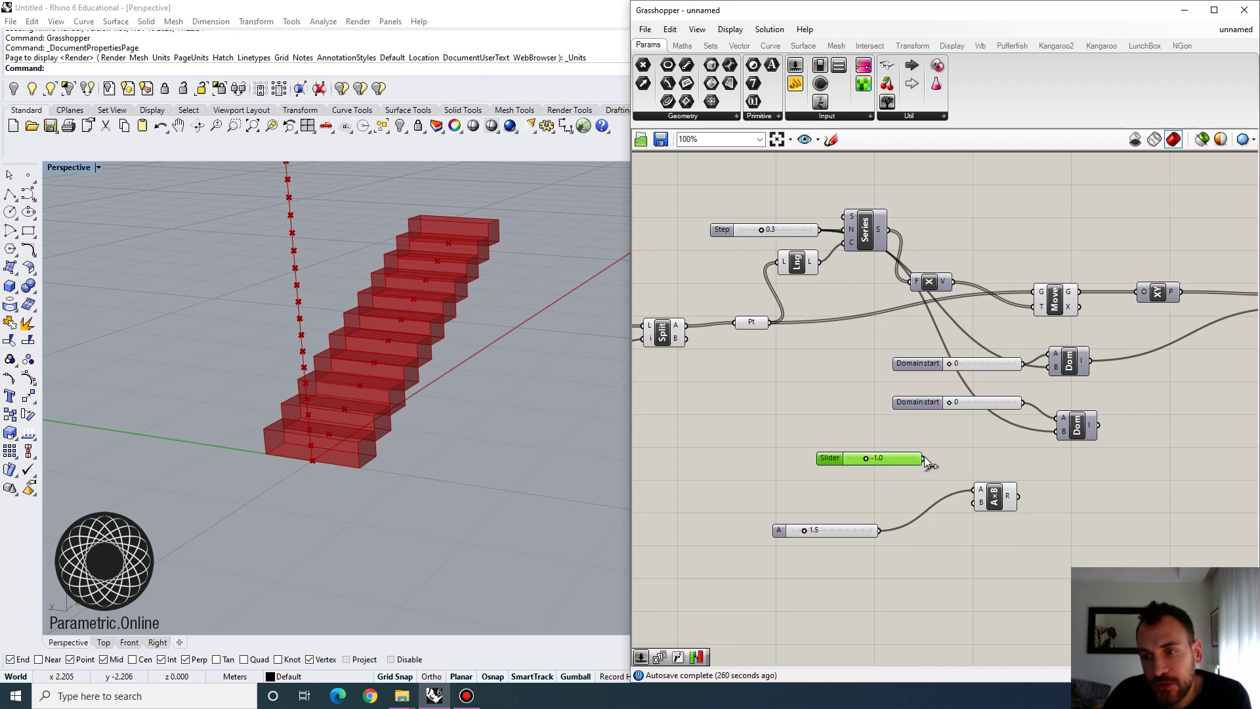
left_click_drag(924, 458, 1056, 435)
right_click_drag(1084, 445, 1014, 459)
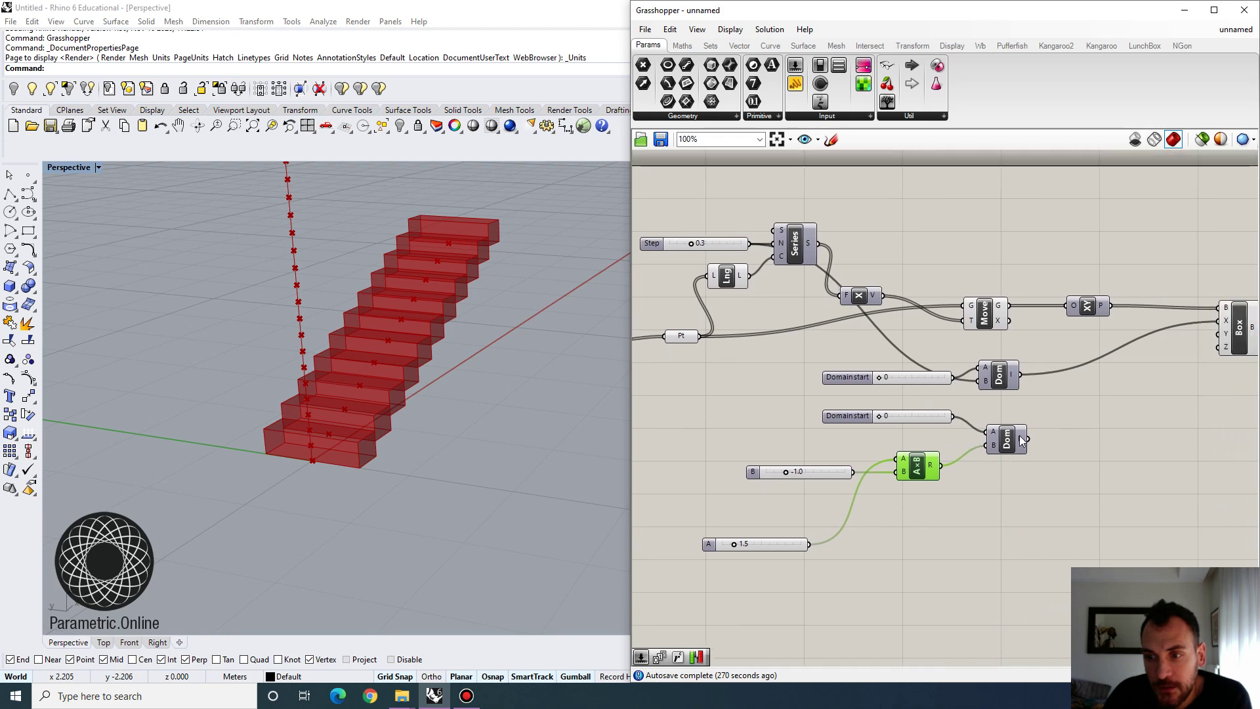
Connect the second domain to the Domain Box's Y input and inspect the step width in the perspective viewport.
scroll(1023, 413, "down", 2)
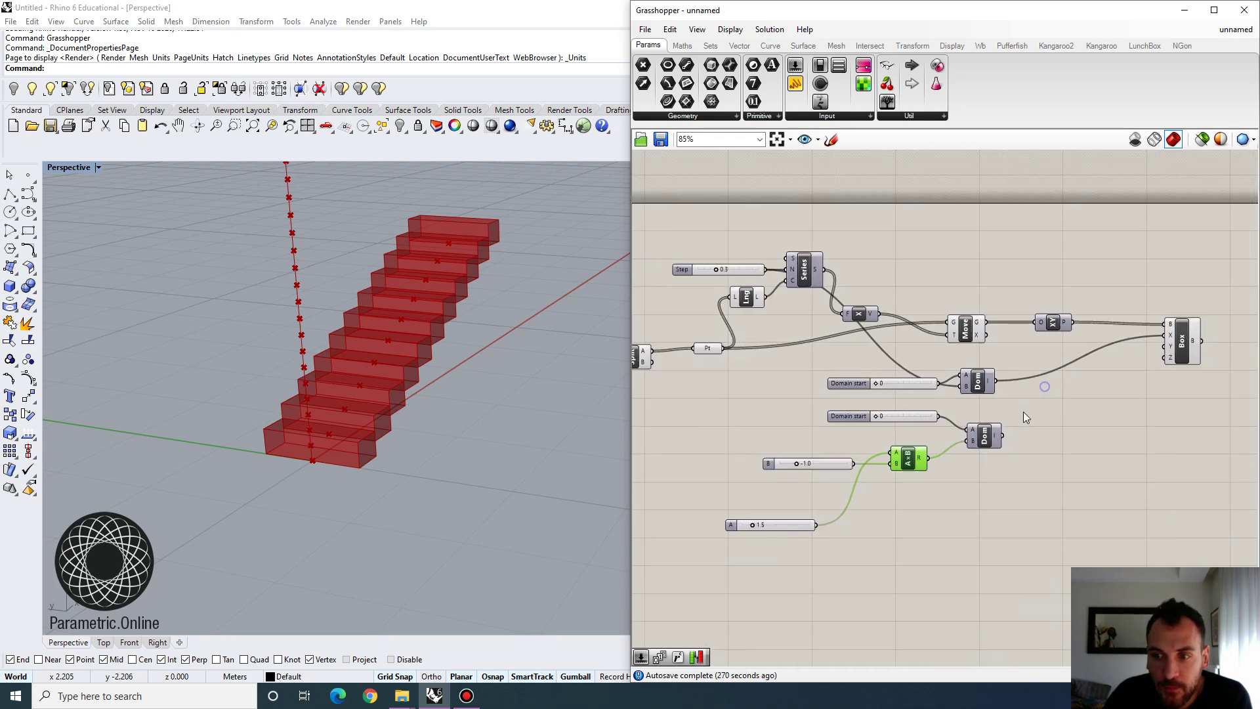
mouse_move(1008, 437)
left_mouse_down()
mouse_move(1142, 360)
mouse_move(997, 441)
left_mouse_up()
right_click_drag(511, 427, 505, 453)
scroll(479, 404, "down", 5)
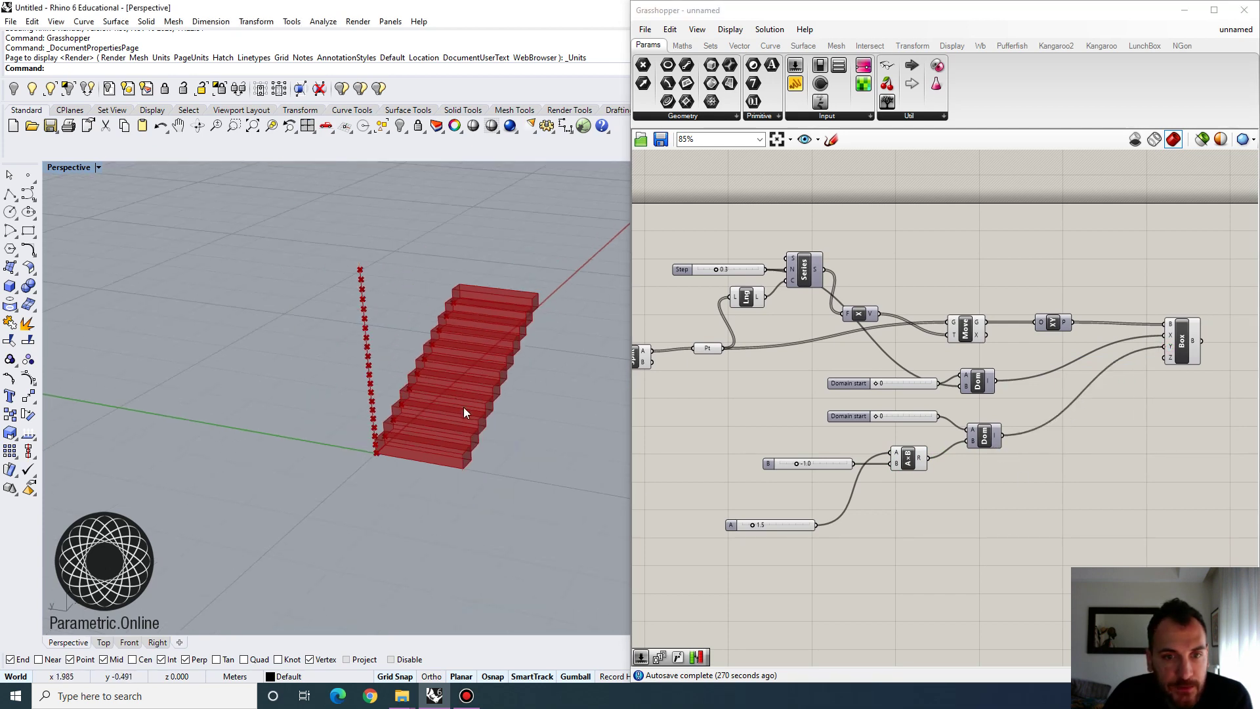
right_click_drag(463, 407, 448, 402)
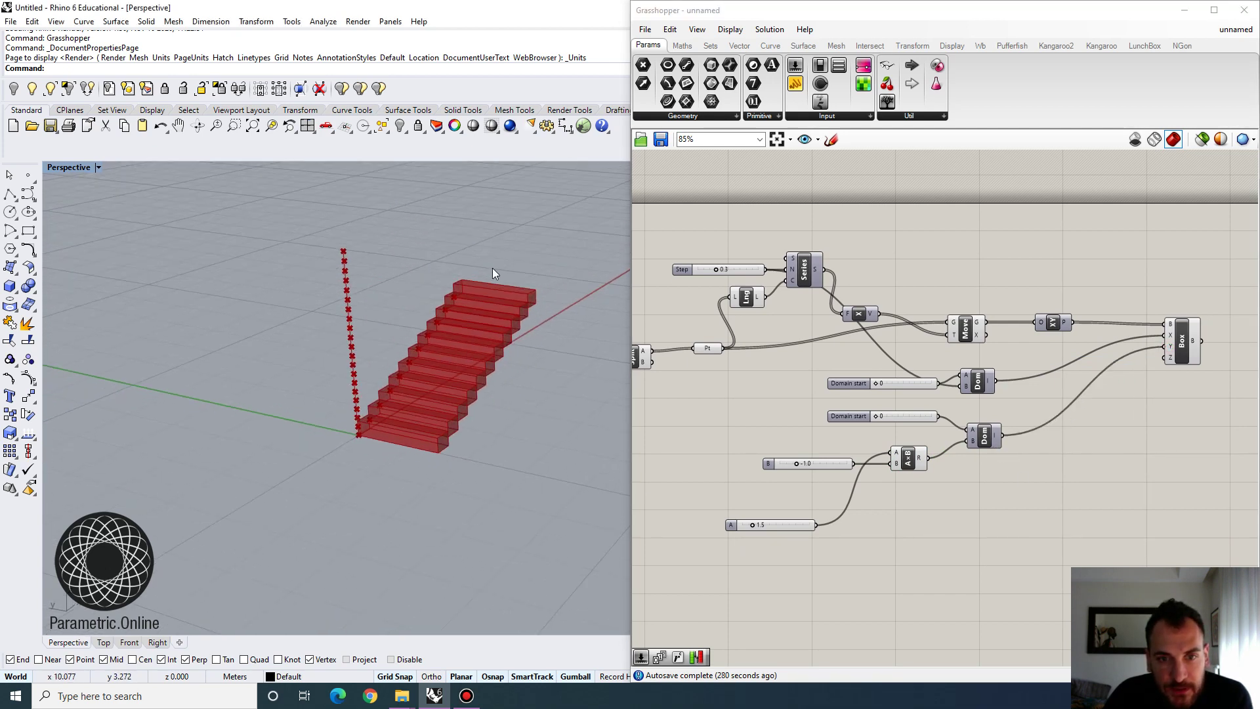
scroll(1180, 357, "up", 3)
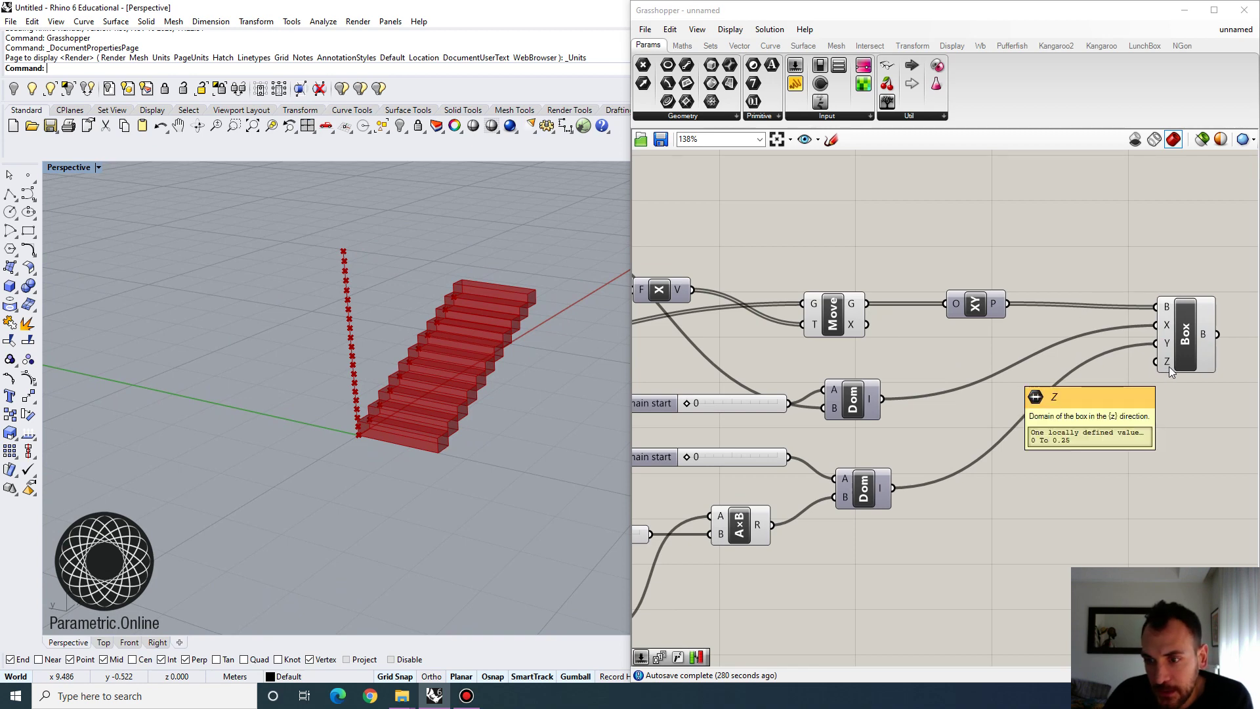
right_click_drag(426, 403, 263, 376)
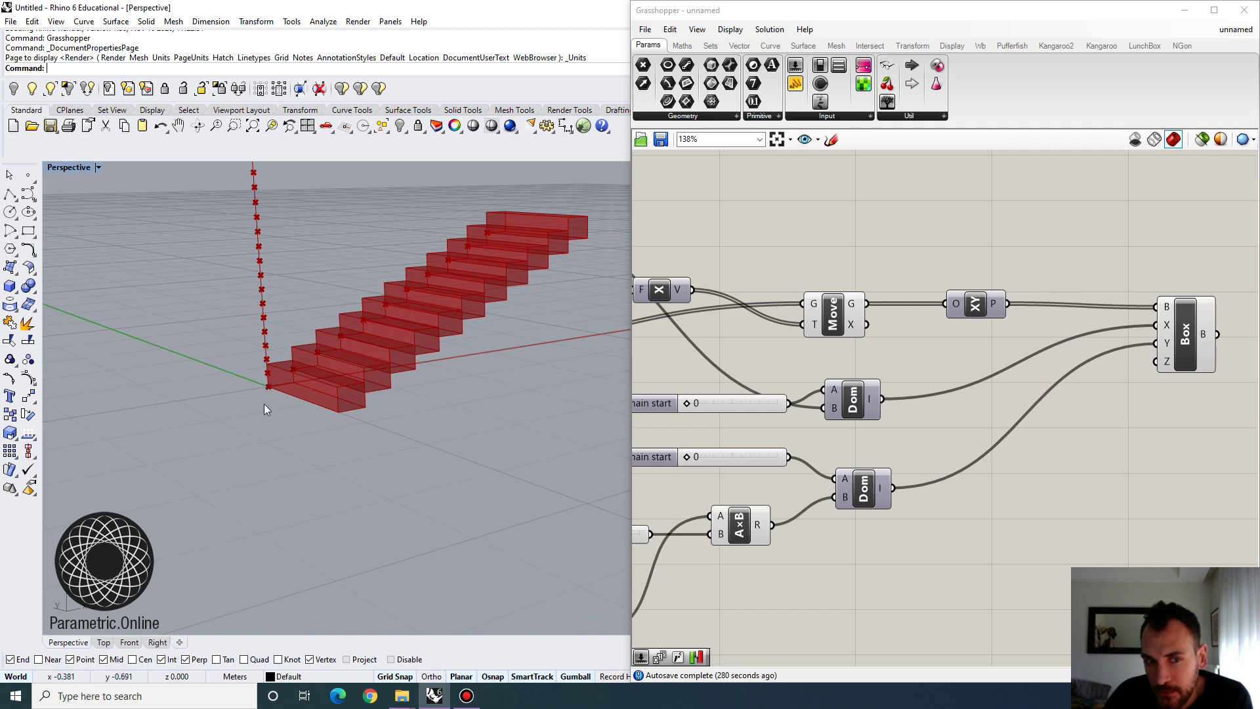
Duplicate the first Construct Domain component with its Domain start slider and place the copies below the second domain.
scroll(1053, 353, "down", 1)
right_click_drag(975, 403, 996, 367)
right_click_drag(502, 388, 481, 366)
scroll(1019, 337, "down", 1)
right_click_drag(826, 333, 881, 334)
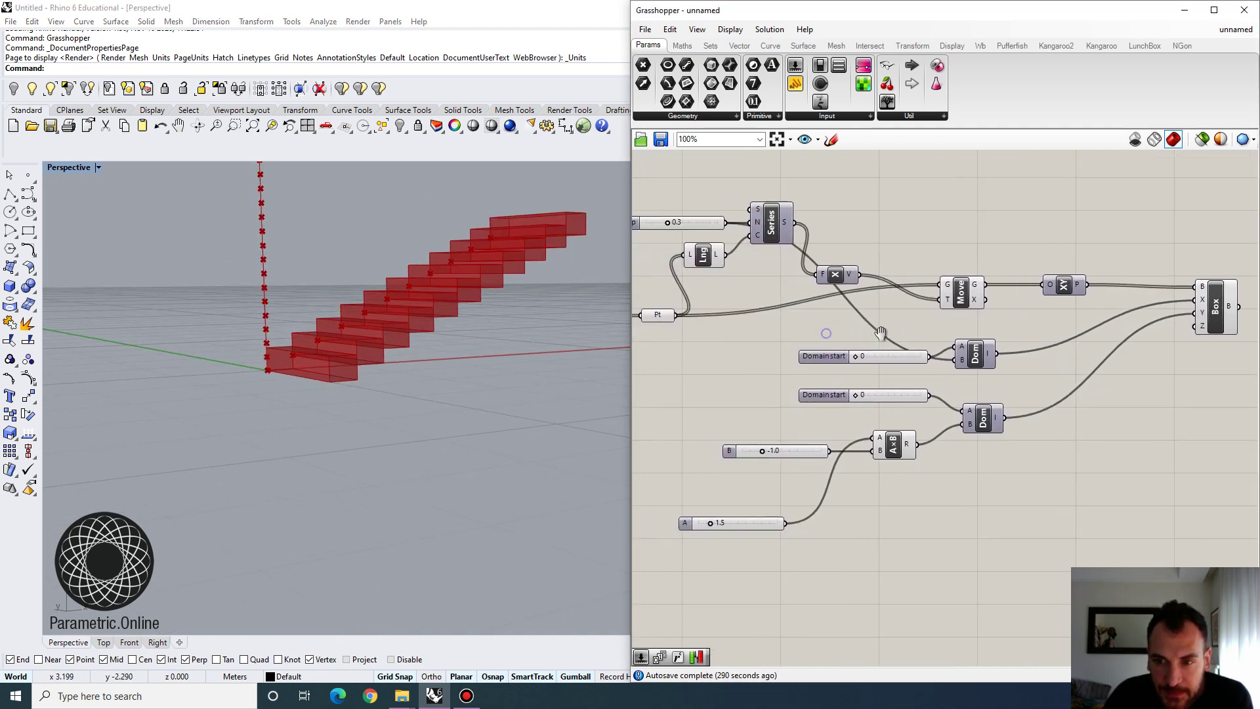
left_click_drag(983, 380, 973, 547)
left_click(969, 505)
Connect the 0.15 Length slider of the Divide Length component to the third domain's end input.
scroll(976, 551, "down", 2)
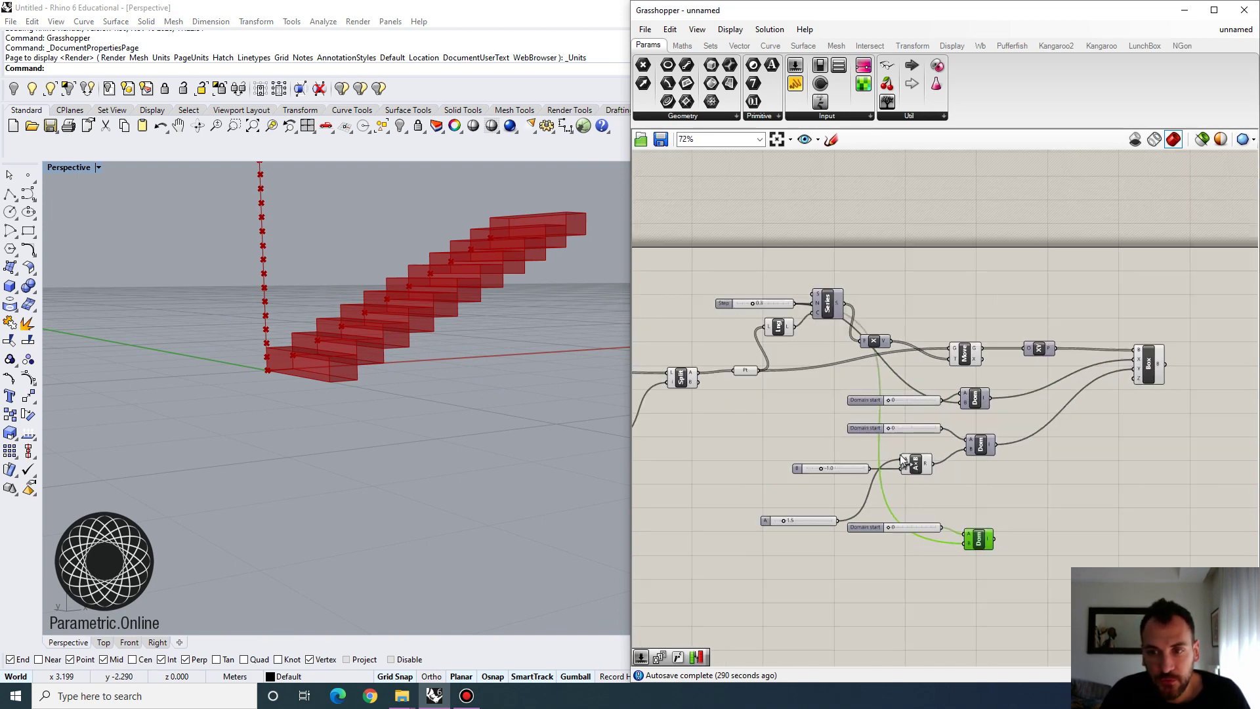
right_click_drag(817, 418, 1174, 402)
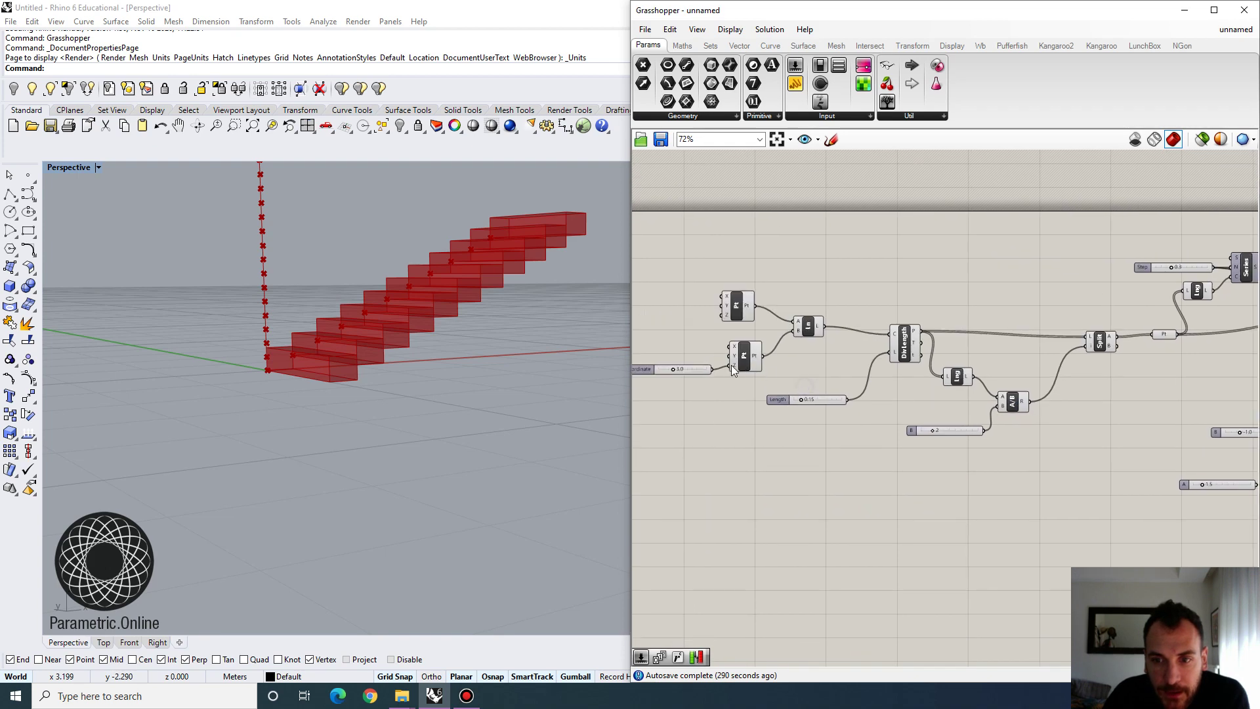
scroll(729, 365, "up", 3)
scroll(828, 402, "down", 2)
right_click_drag(880, 416, 794, 372)
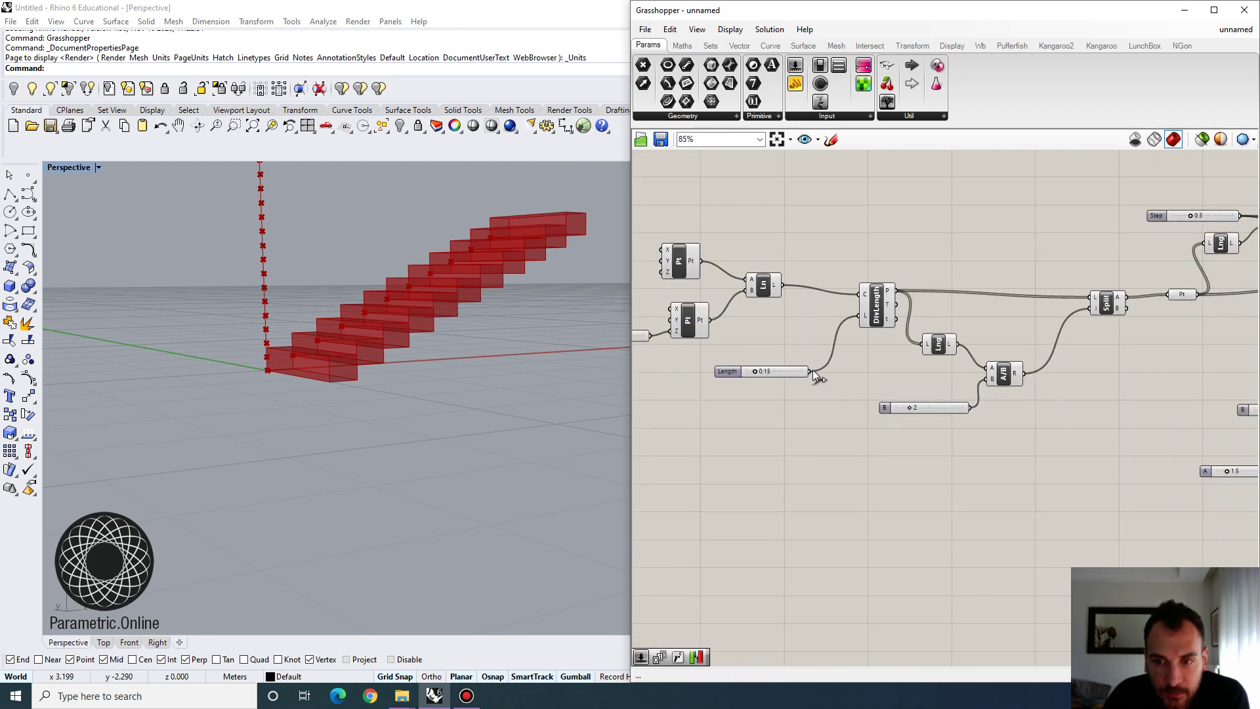
left_click_drag(800, 377, 1109, 412)
Connect the third domain to the Domain Box's Z input and inspect how the step boxes meet in the perspective viewport.
scroll(1155, 460, "up", 1)
right_click_drag(1181, 368, 847, 491)
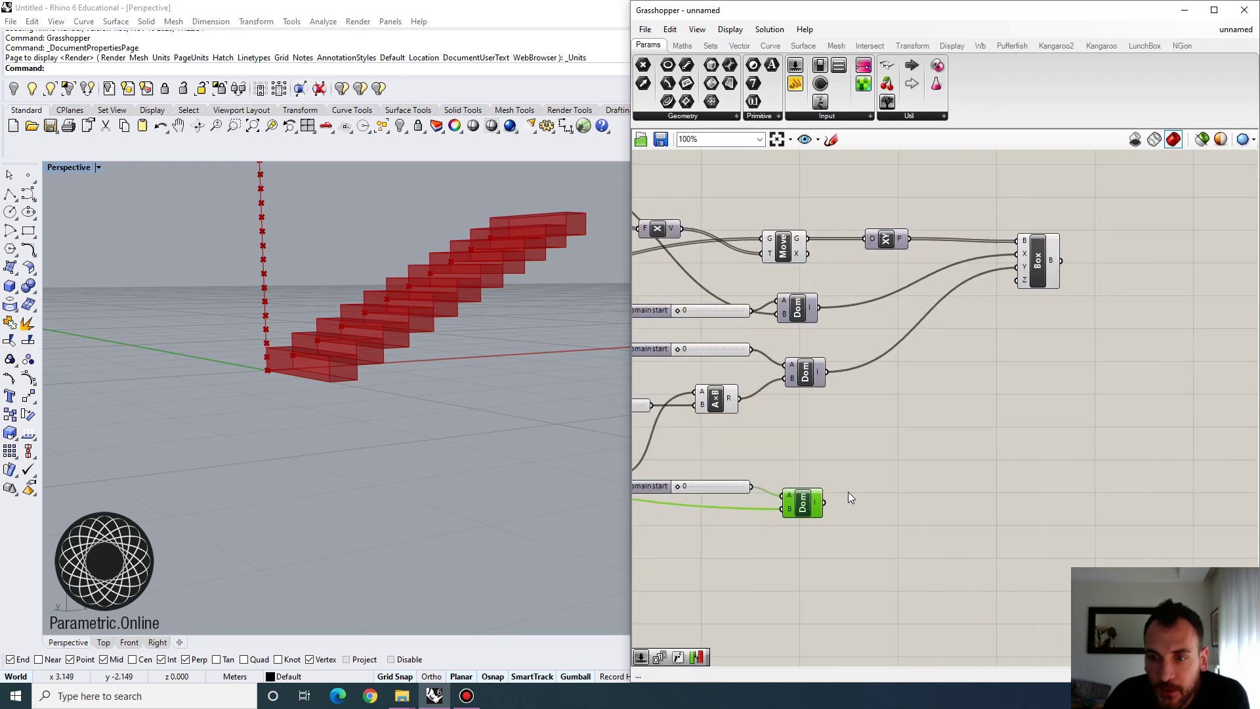
left_click_drag(826, 504, 1017, 280)
mouse_move(424, 317)
right_mouse_down()
mouse_move(300, 320)
mouse_move(401, 334)
mouse_move(361, 348)
mouse_move(384, 304)
mouse_move(429, 336)
right_mouse_up()
scroll(382, 299, "up", 5)
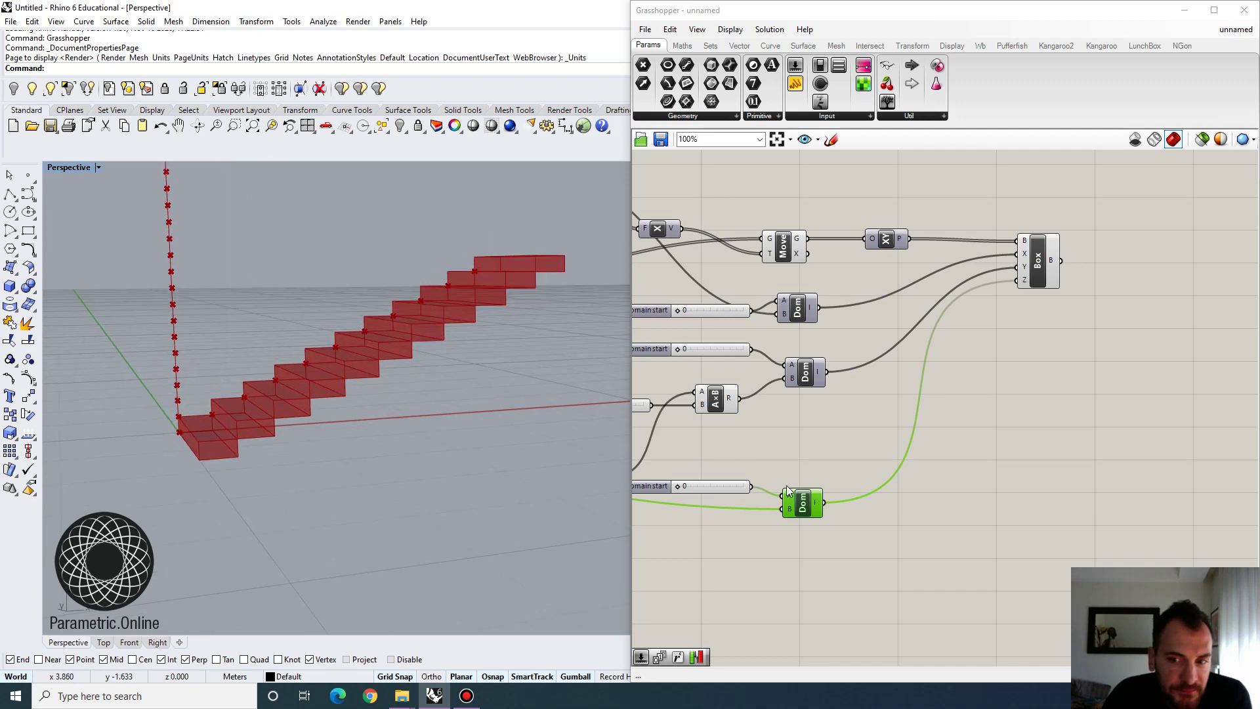
mouse_move(301, 416)
right_mouse_down()
mouse_move(247, 441)
mouse_move(219, 430)
mouse_move(197, 403)
mouse_move(215, 356)
right_mouse_up()
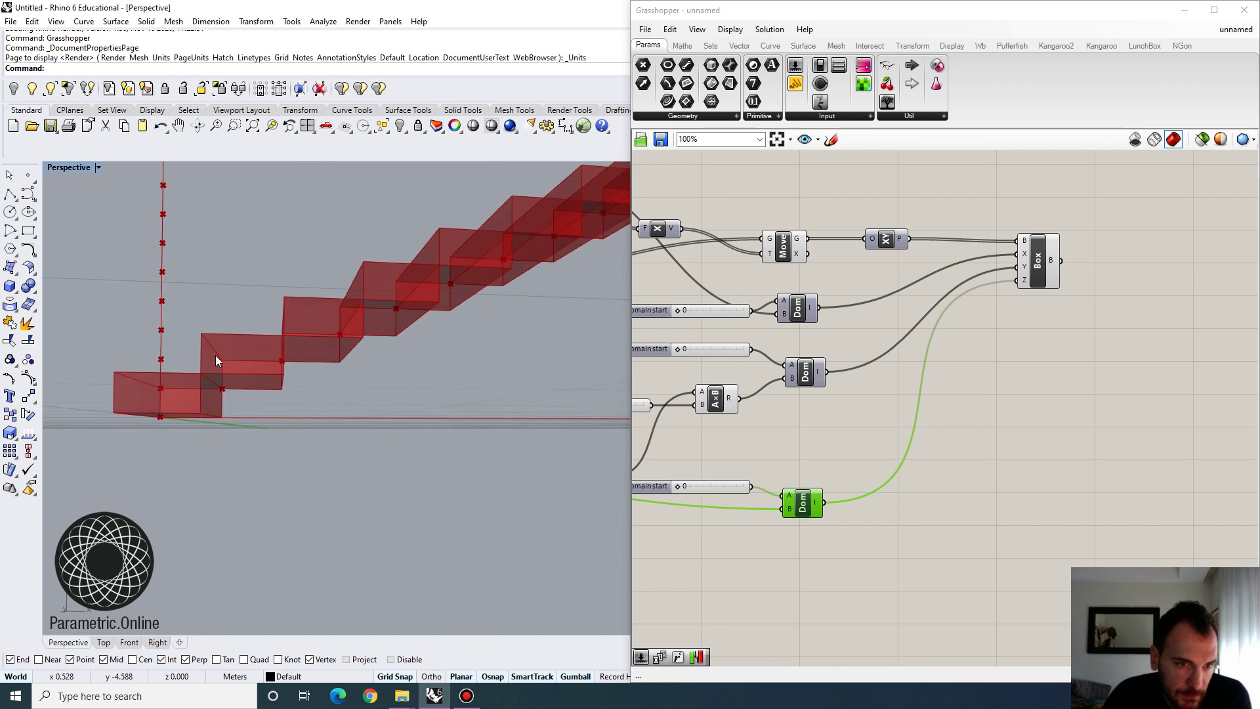
Add a Multiplication component before the third domain and connect the Length slider to its A input.
mouse_move(789, 510)
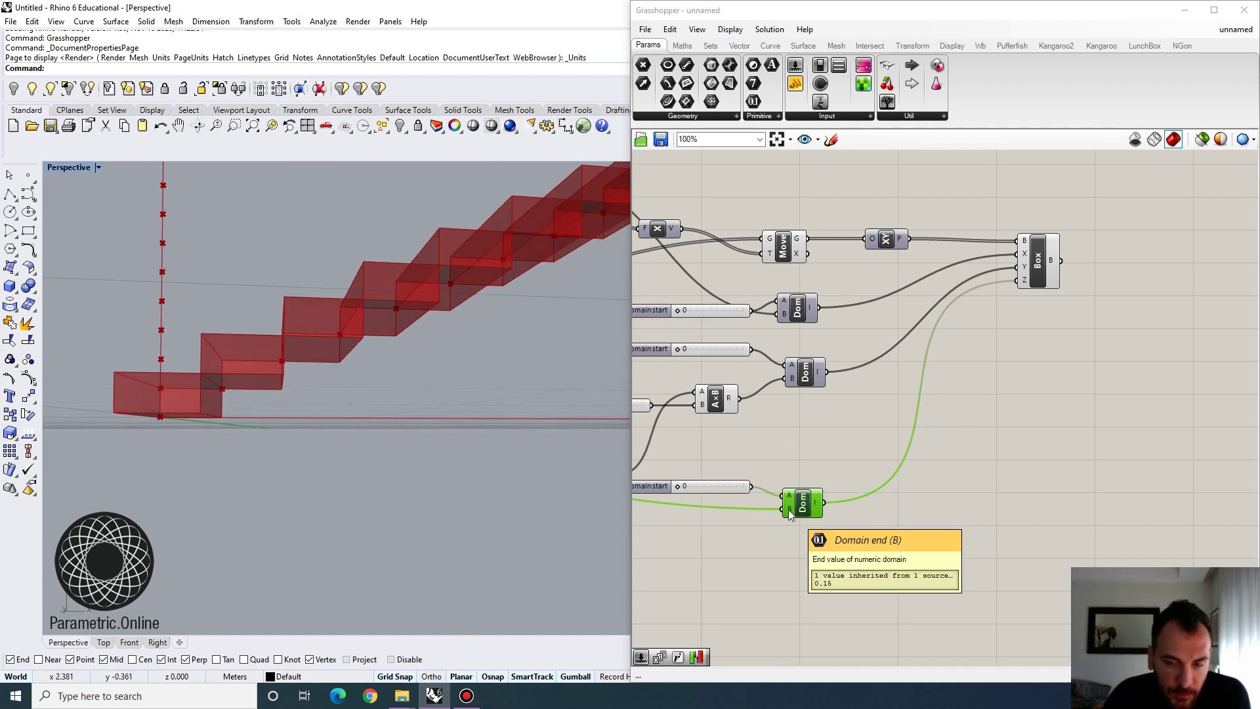
scroll(789, 509, "down", 2)
right_click_drag(780, 439, 978, 450)
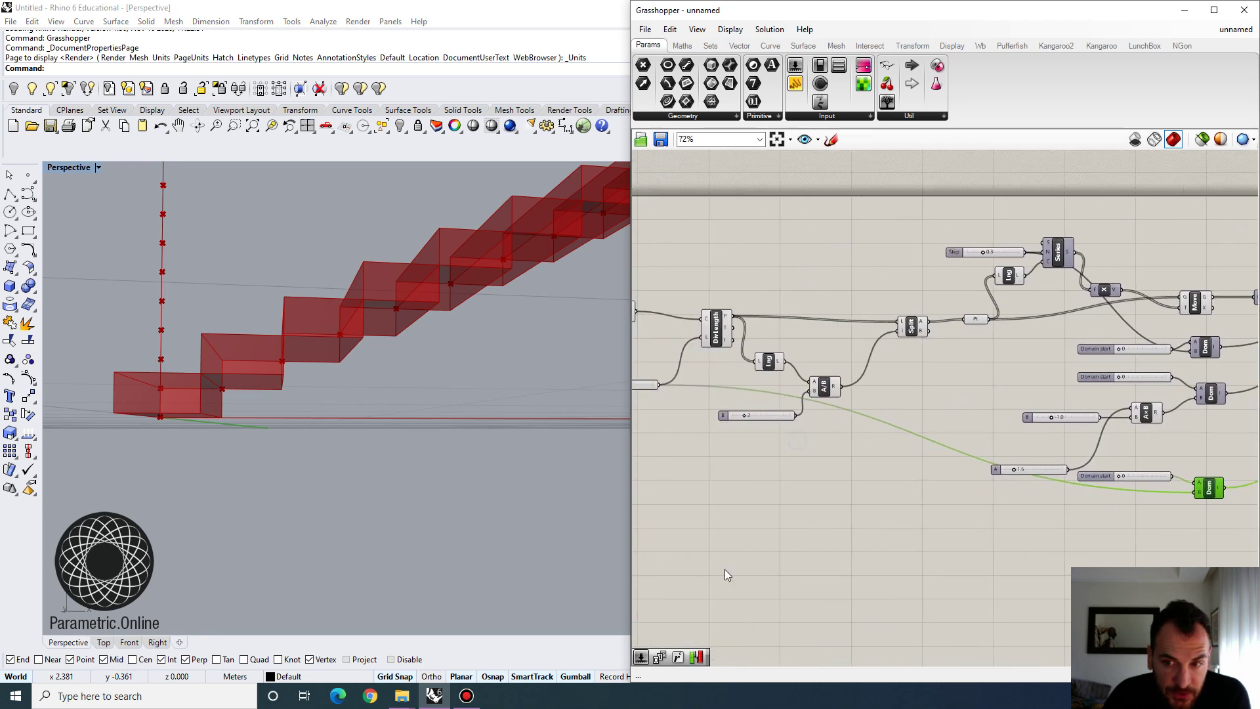
double_click(730, 474)
type("mul")
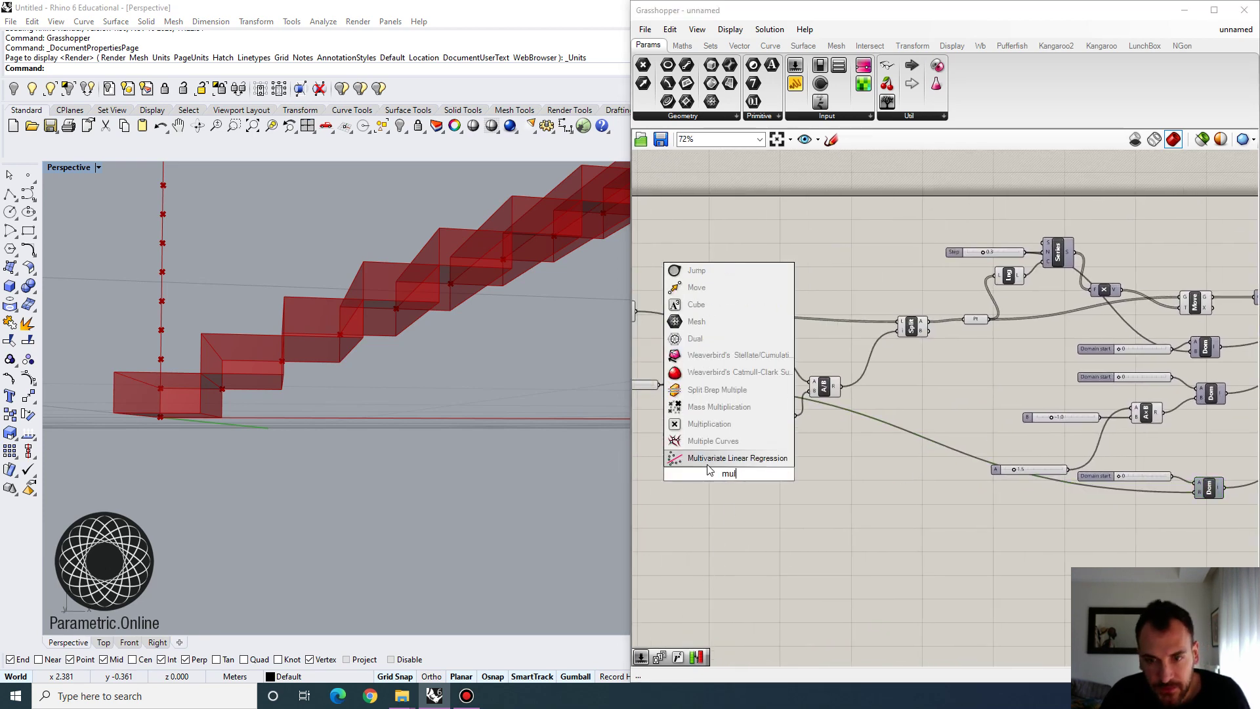
left_click(714, 425)
left_click_drag(659, 387, 1095, 484)
left_click(718, 474)
scroll(714, 474, "down", 1)
scroll(710, 474, "down", 1)
Multiply the riser height by a new slider of 2, feed the product into the third domain's end, and check the boxes.
scroll(1023, 489, "up", 4)
double_click(920, 550)
type("2")
key("Return")
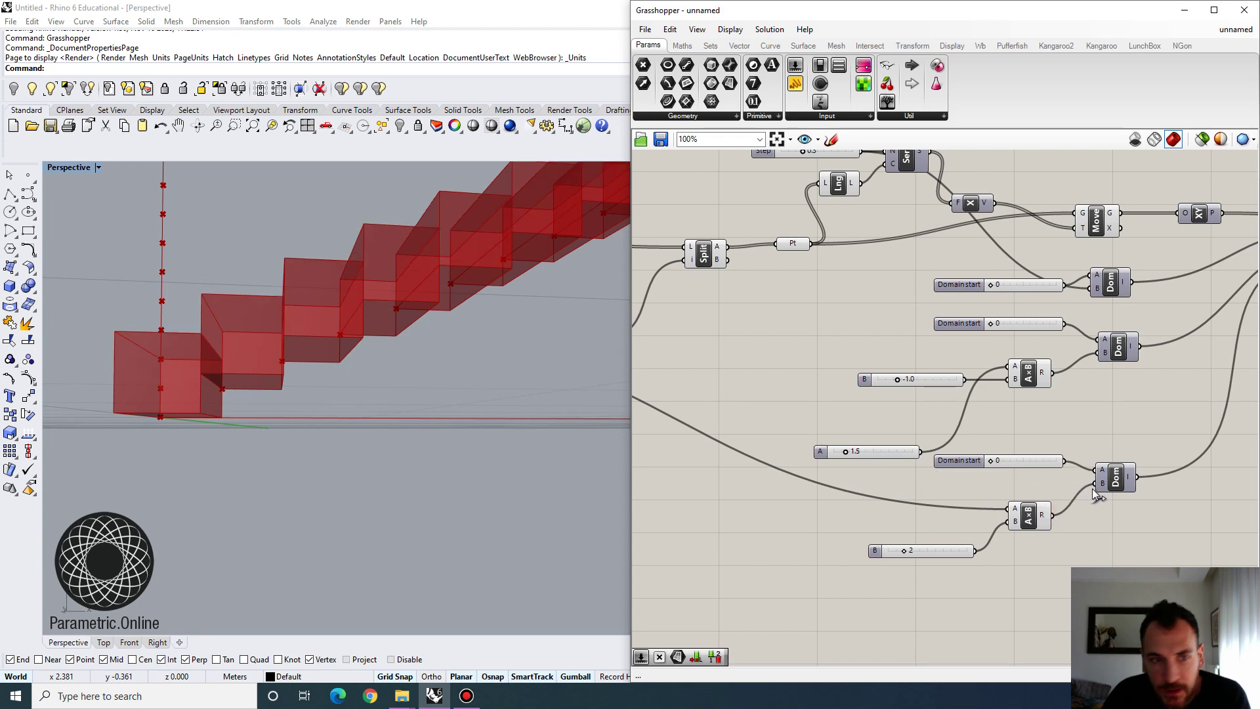
right_click_drag(438, 345, 412, 367)
right_click_drag(153, 411, 172, 412)
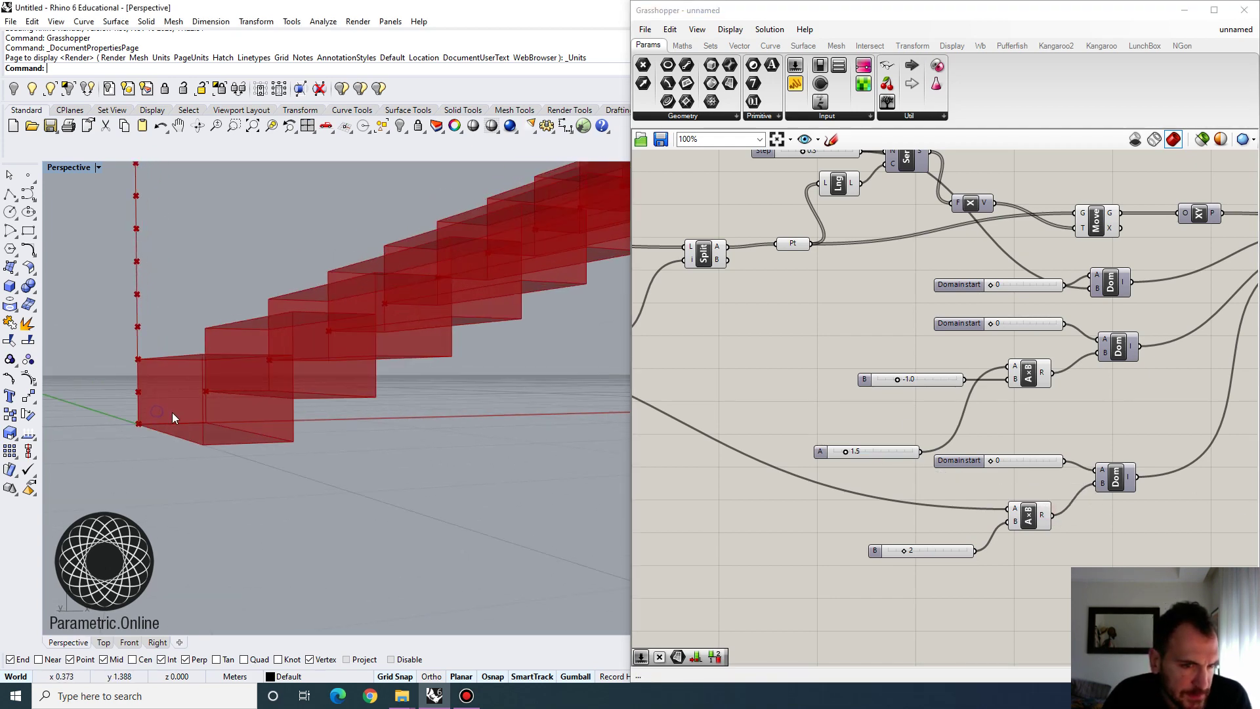
Set the minimum of the riser multiplier slider to -2 and its value to -2.
right_click_drag(964, 514, 929, 489)
left_click(914, 502)
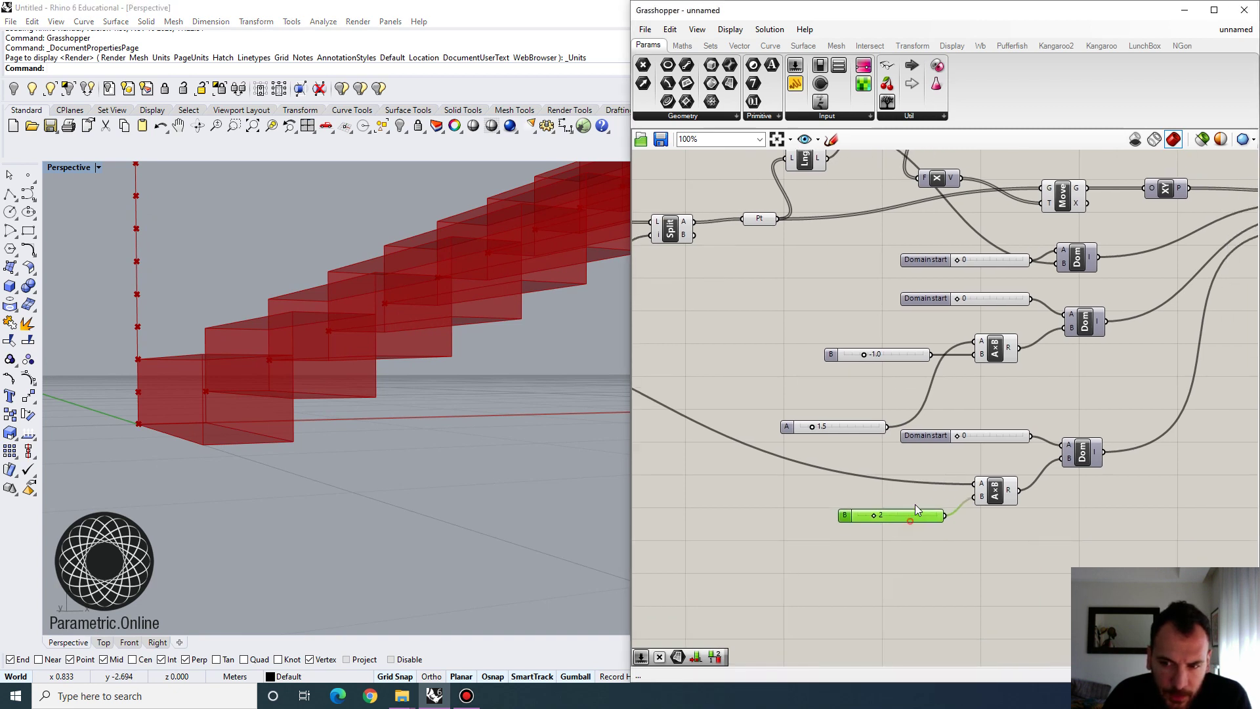
right_click_drag(1033, 438, 945, 451)
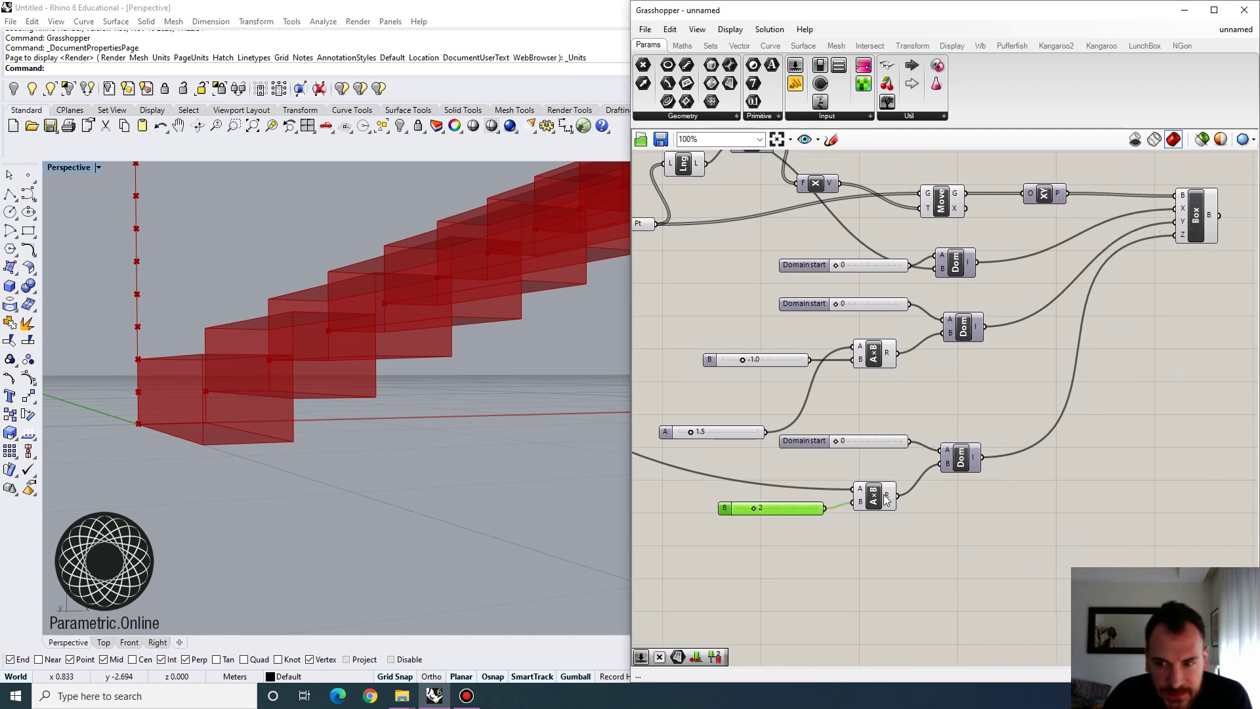
scroll(904, 504, "up", 2)
double_click(962, 527)
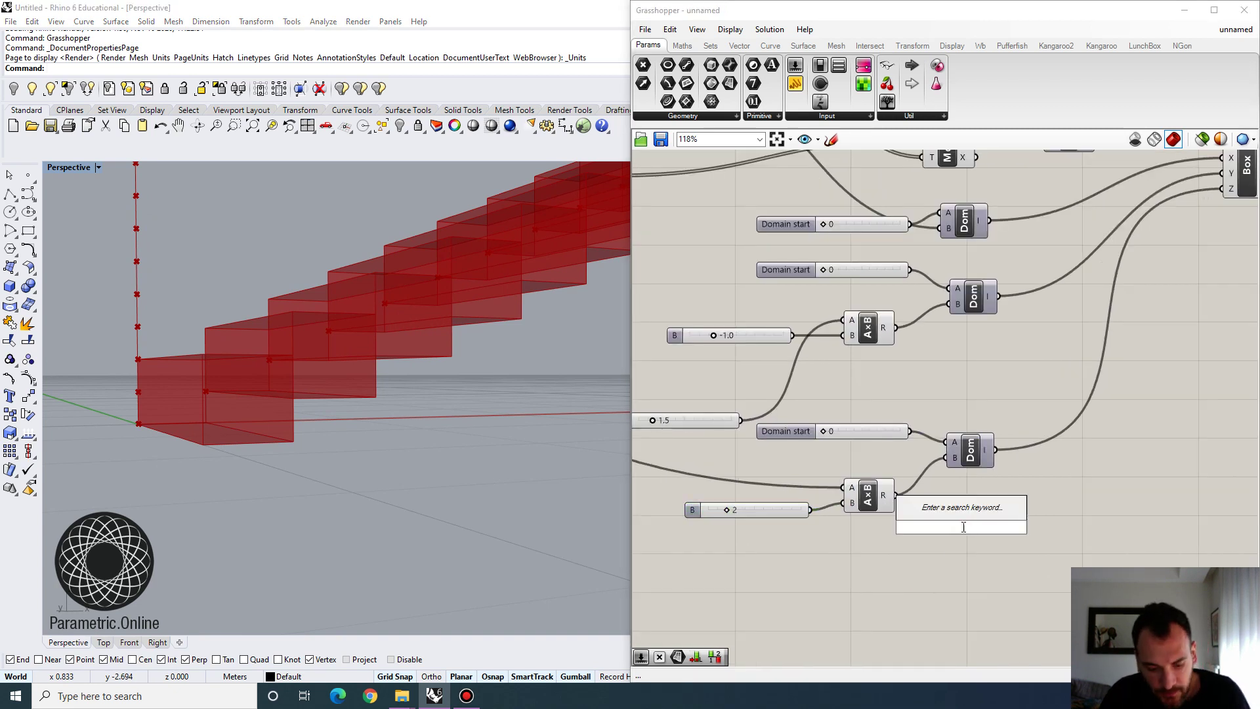
left_click(697, 512)
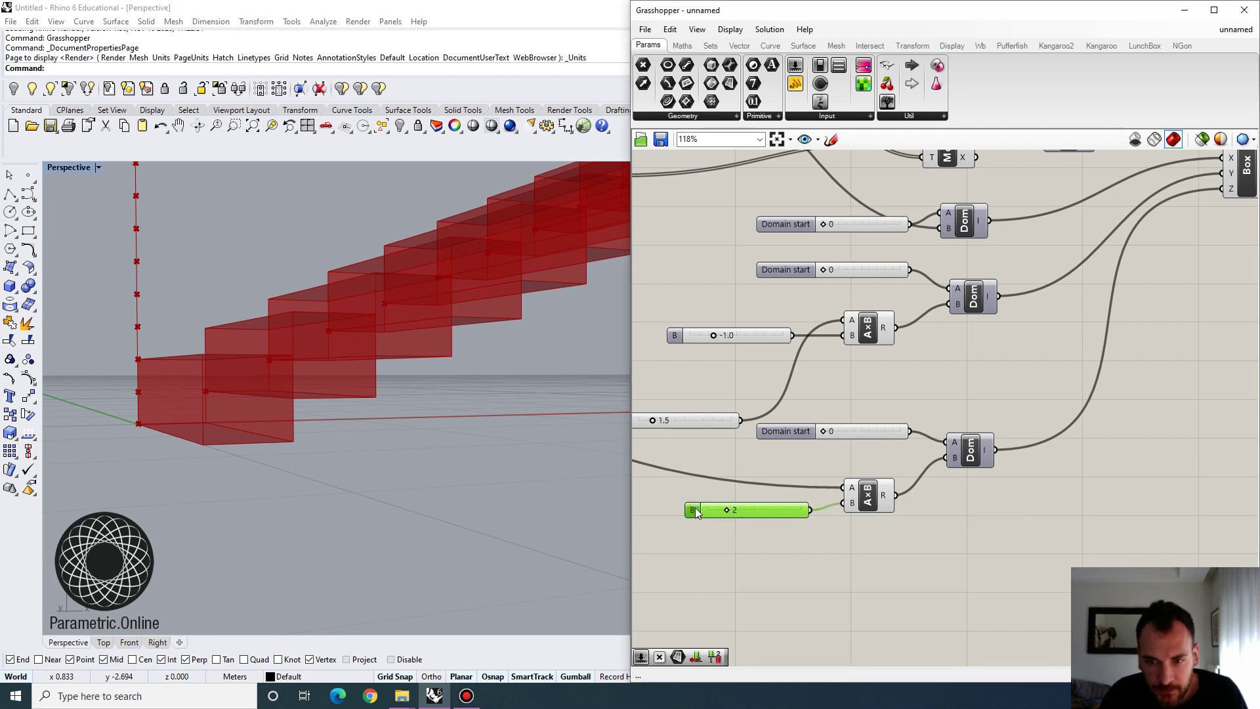
double_click(694, 510)
double_click(682, 529)
type("-2")
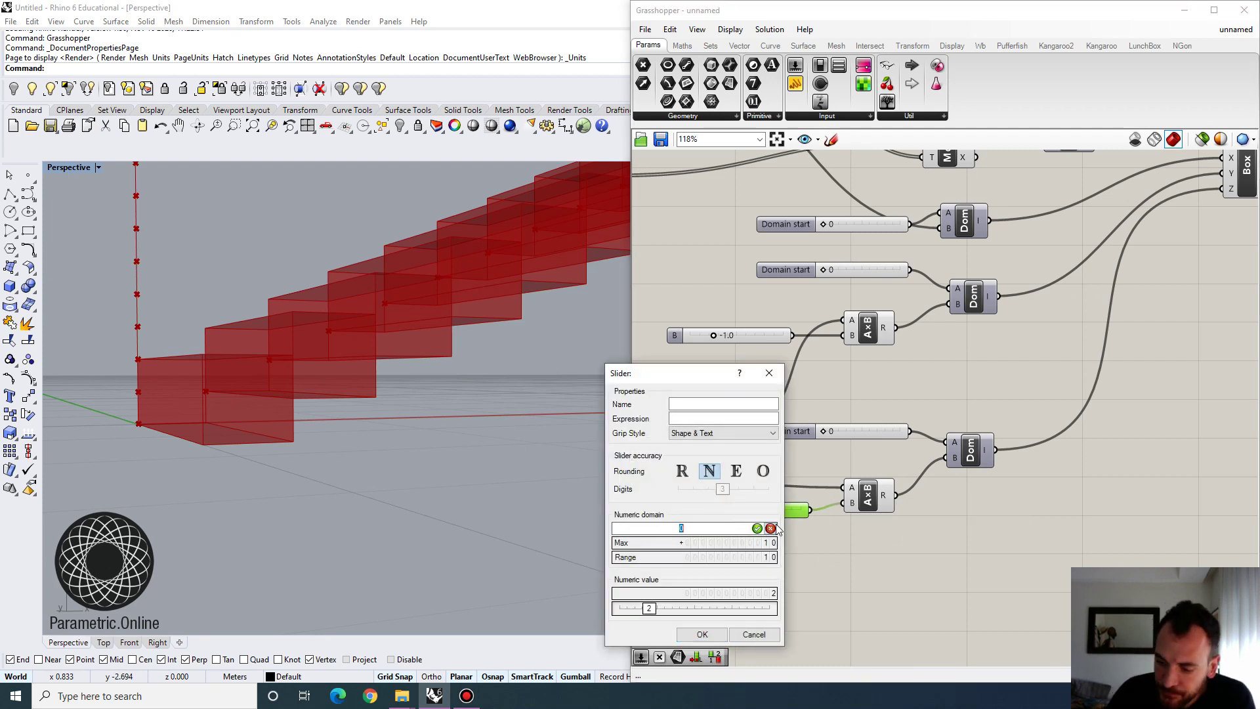
key("Return")
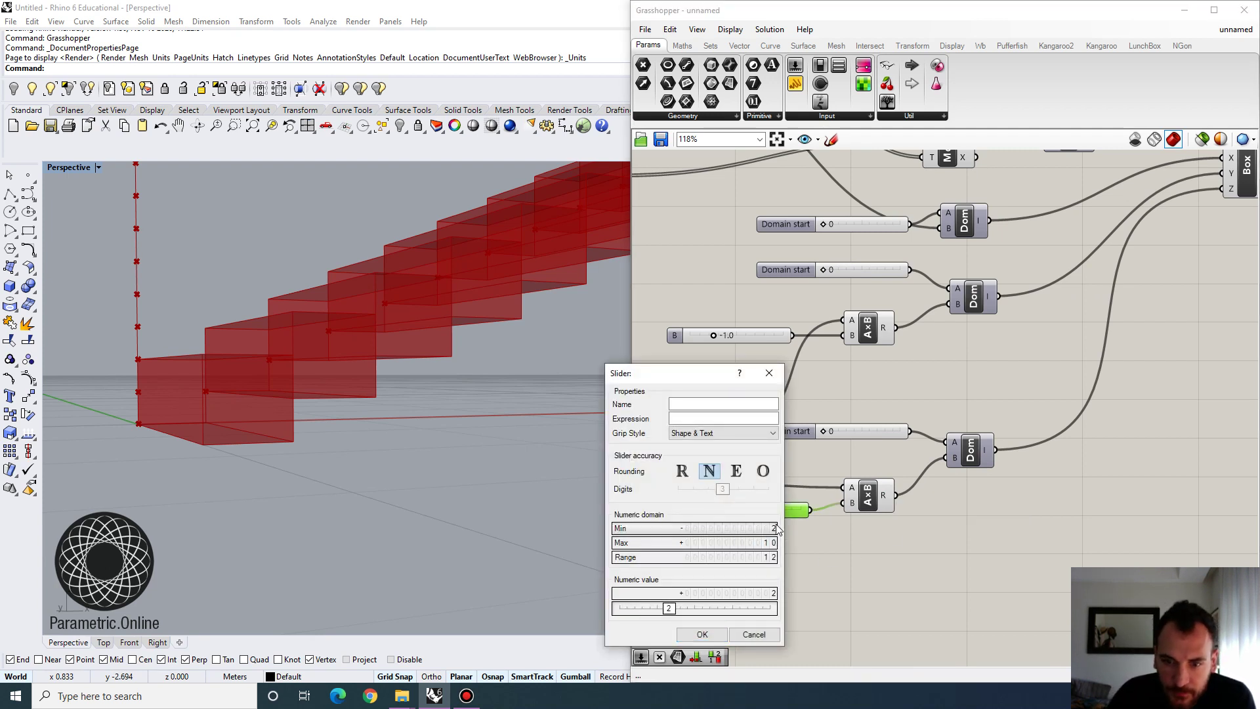
left_click(665, 608)
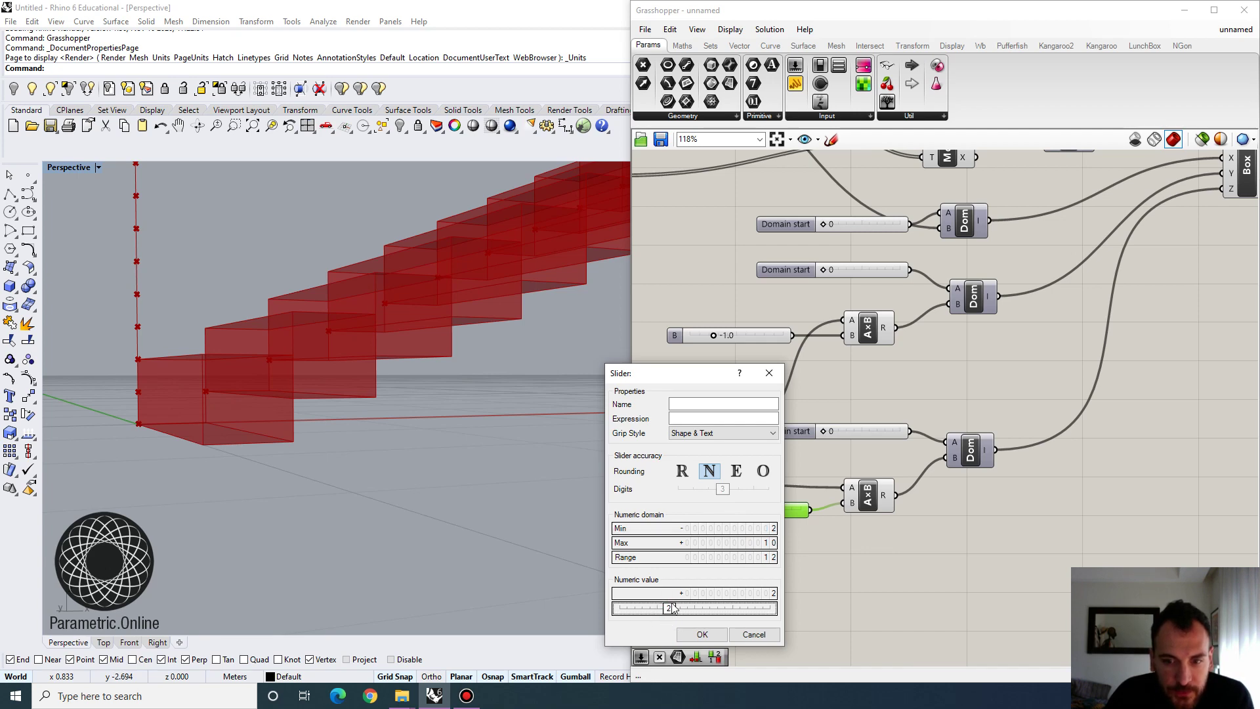
left_click_drag(673, 609, 619, 609)
left_click(702, 634)
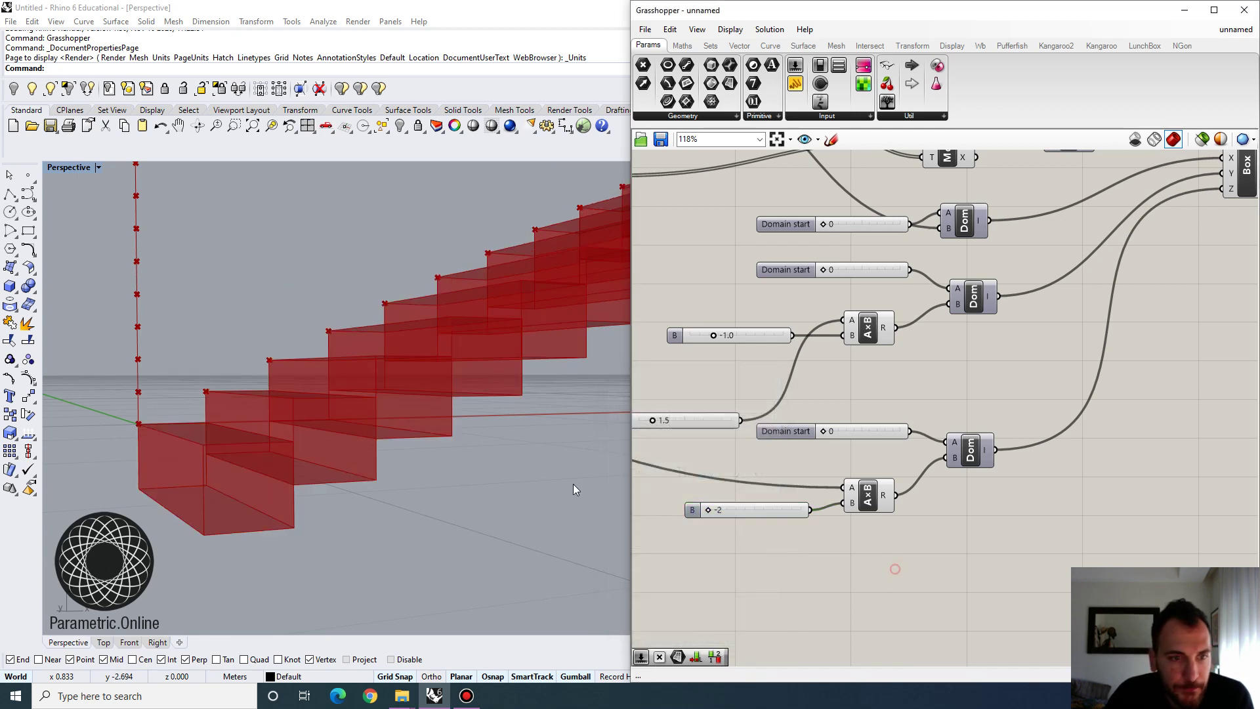
Set the riser multiplier slider to -1 and check the step boxes in the perspective viewport.
scroll(315, 472, "down", 6)
mouse_move(409, 442)
right_mouse_down()
mouse_move(365, 414)
mouse_move(460, 410)
mouse_move(399, 427)
right_mouse_up()
scroll(226, 453, "up", 3)
scroll(691, 534, "up", 2)
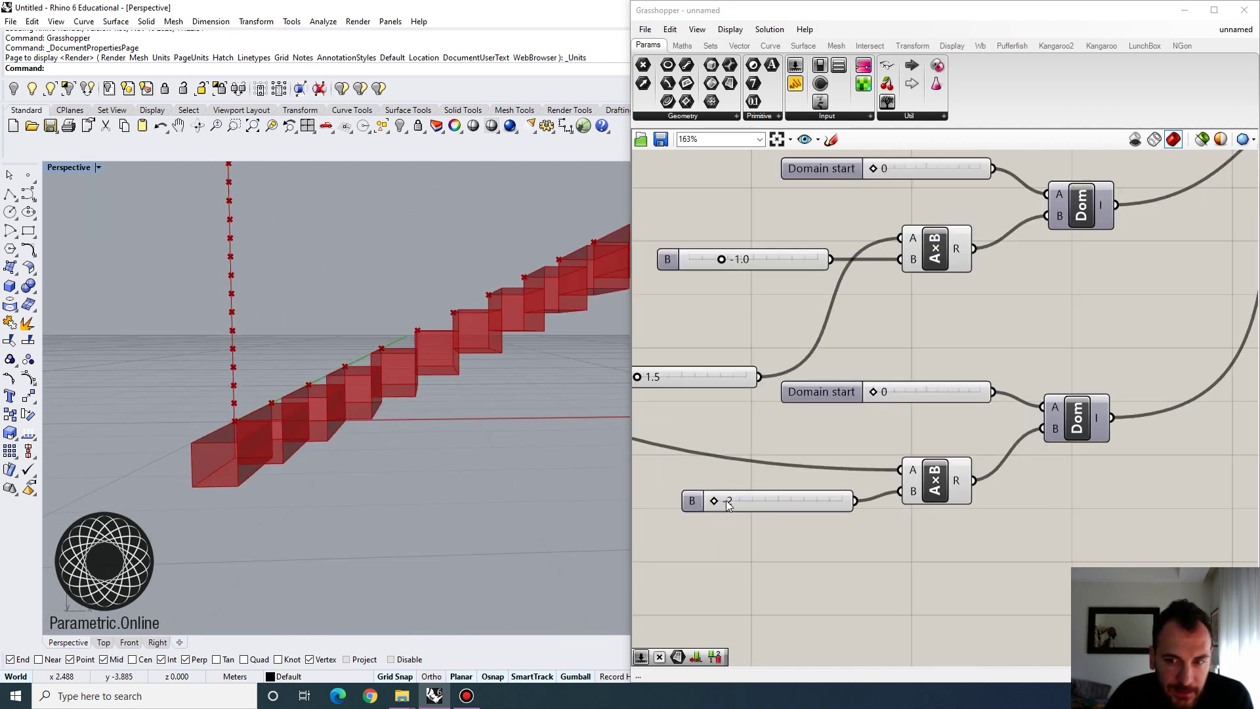
left_click_drag(714, 500, 725, 500)
right_click_drag(243, 460, 313, 443)
scroll(289, 451, "down", 4)
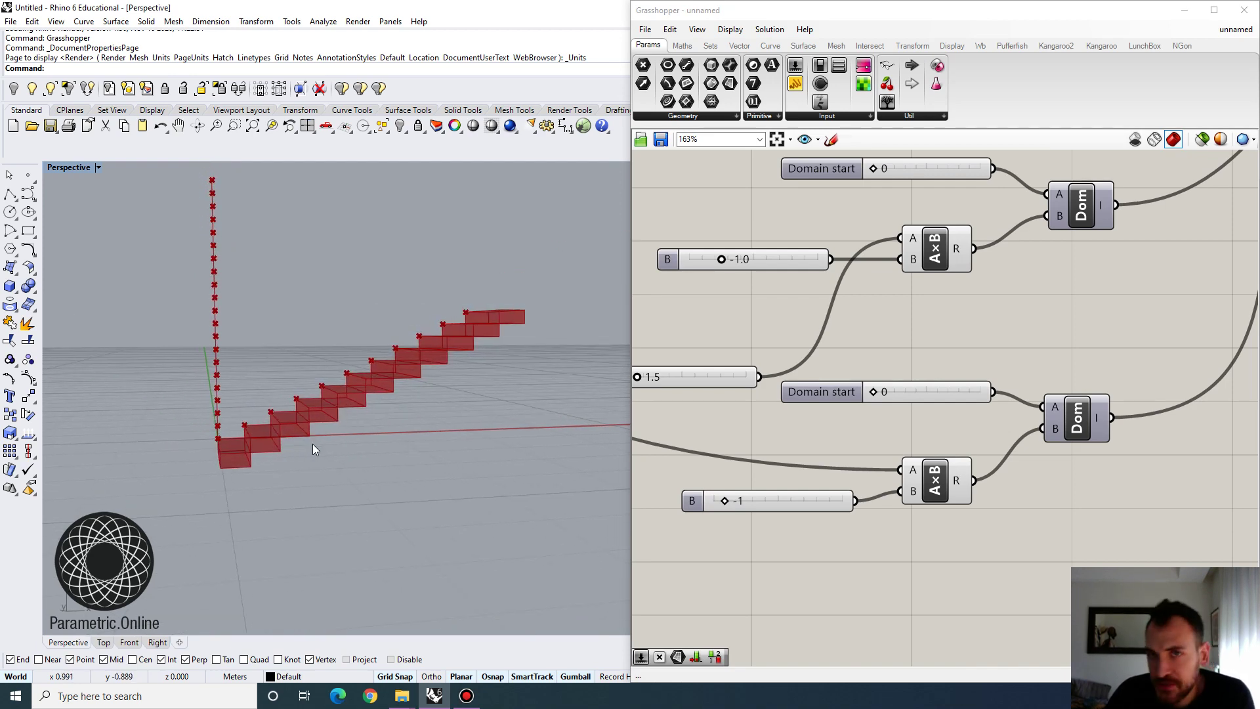
right_click_drag(447, 434, 486, 383)
Examine the first flight from several angles and review the components that feed its Domain Box.
left_click(883, 387)
left_click(887, 368)
scroll(885, 343, "down", 4)
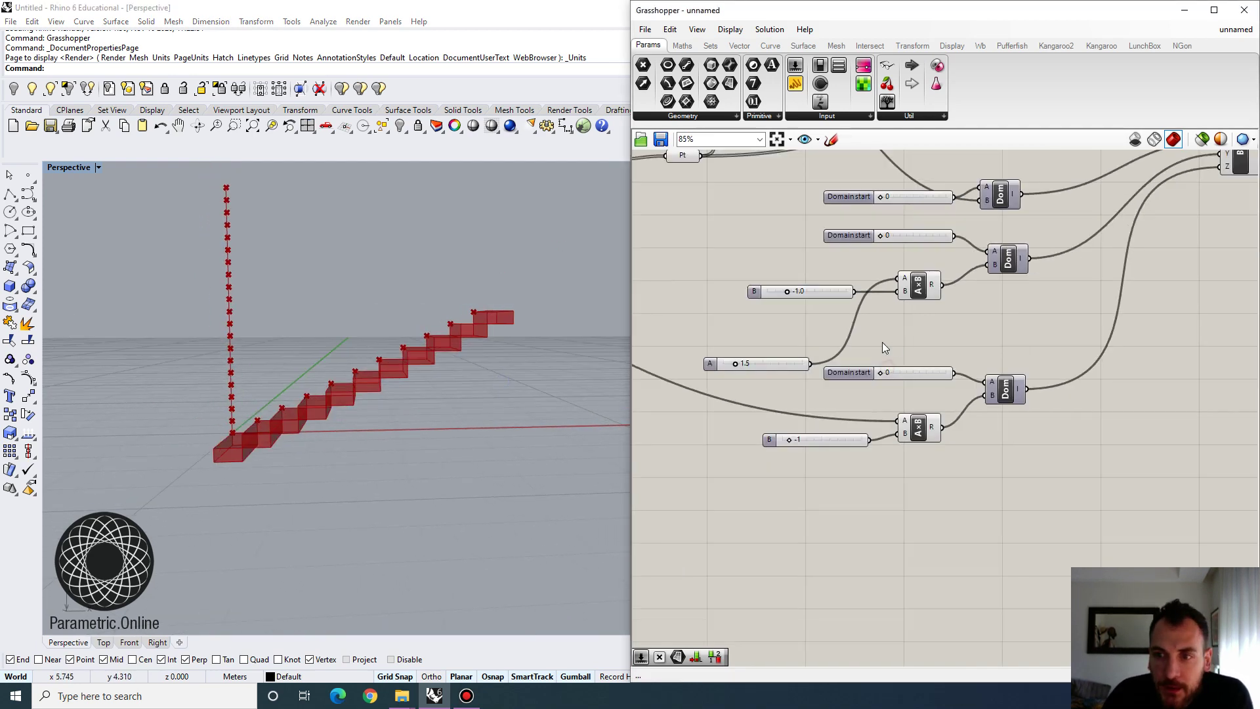
scroll(882, 341, "down", 1)
right_click_drag(499, 331, 437, 318)
right_click_drag(785, 253, 799, 369)
scroll(912, 270, "down", 2)
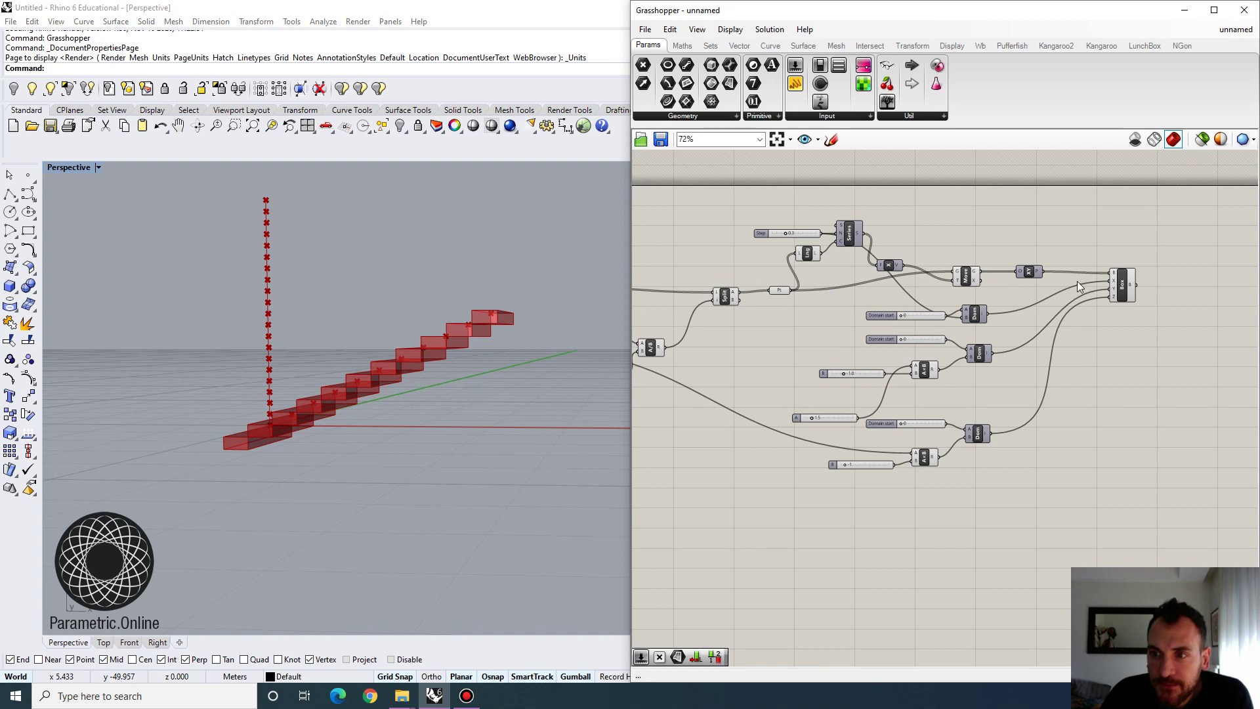
scroll(1077, 281, "up", 1)
right_click_drag(537, 379, 482, 402)
right_click_drag(688, 351, 796, 358)
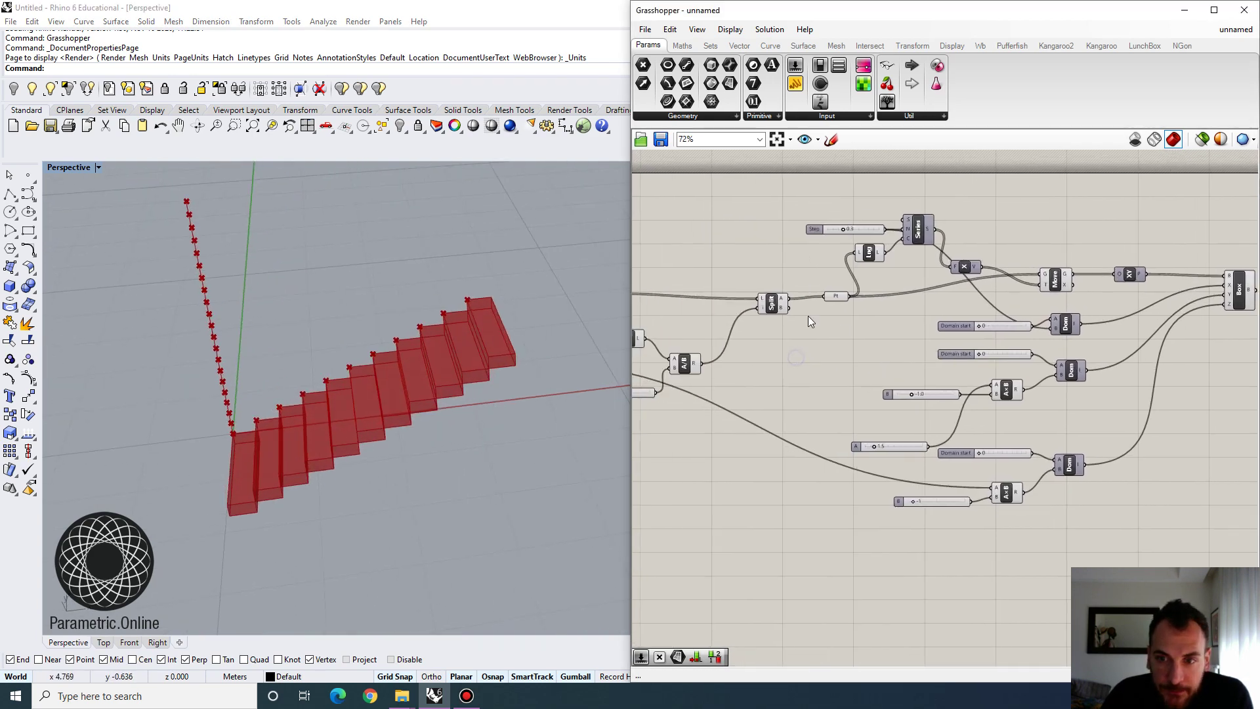
Move the first flight's components farther from the Split List component and bring the Point parameter back closer to it.
scroll(806, 317, "down", 1)
left_click(785, 322)
scroll(794, 308, "down", 1)
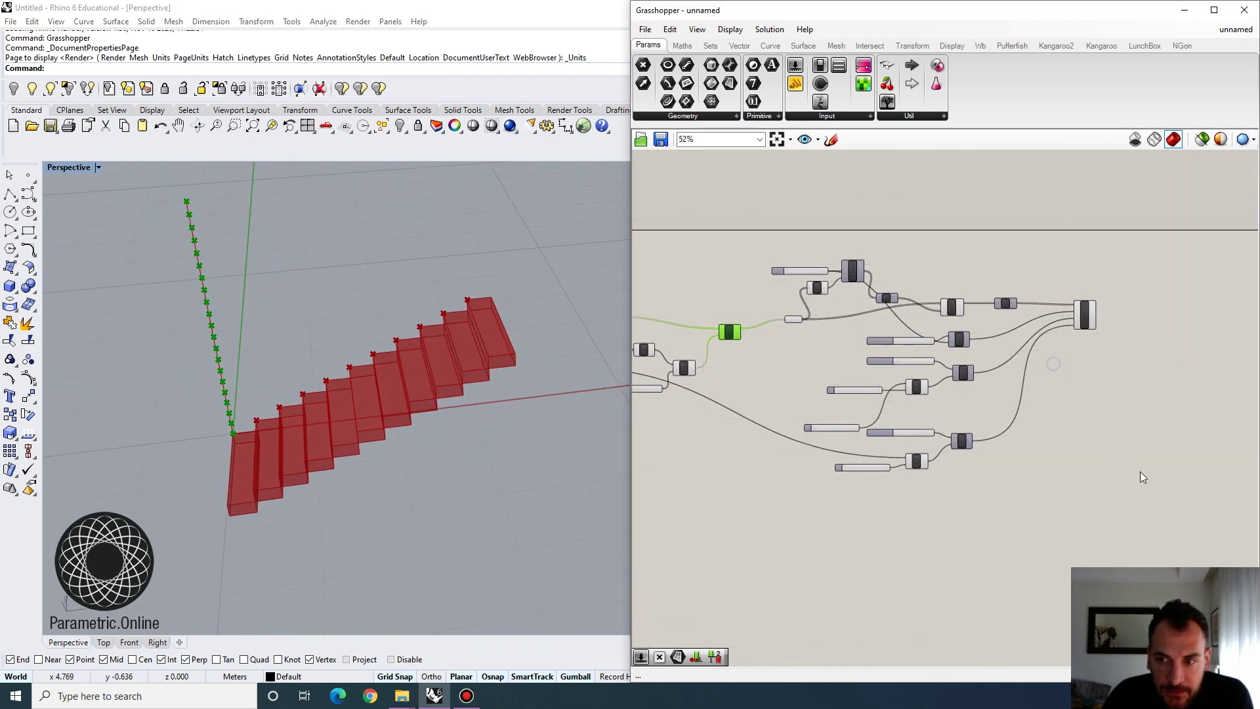
left_click_drag(1160, 507, 829, 213)
left_click_drag(864, 290, 968, 284)
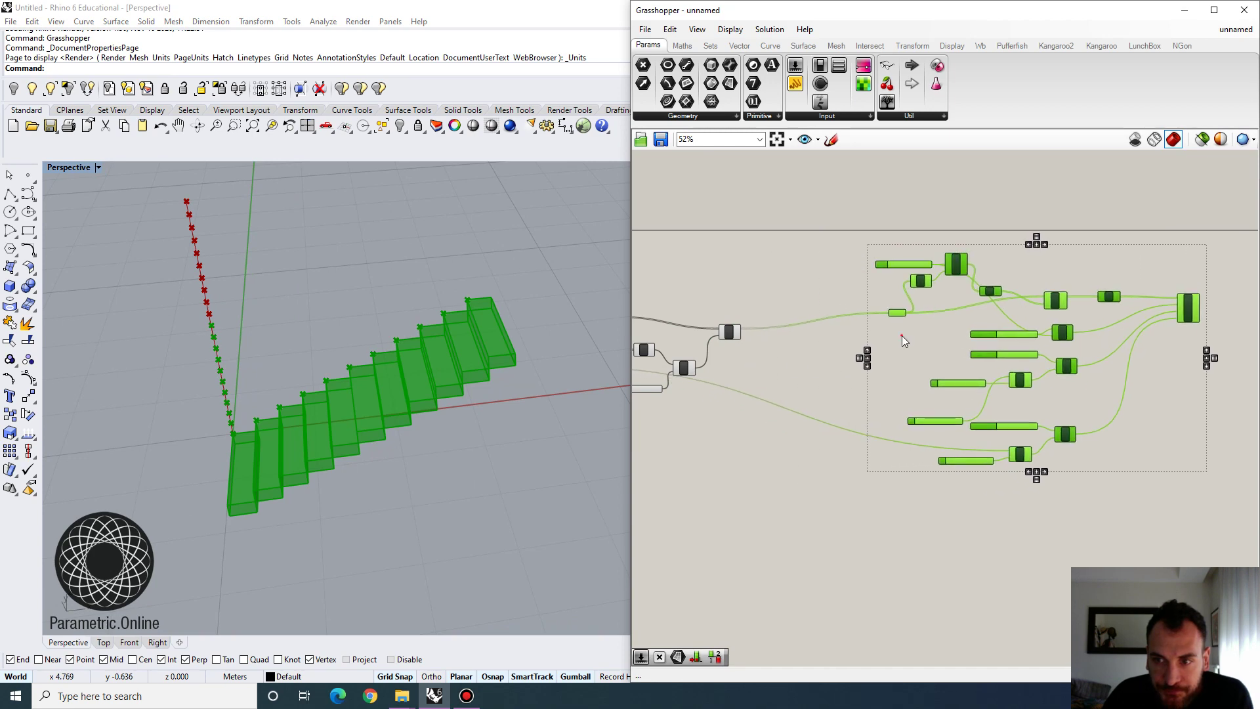
left_click(901, 336)
scroll(915, 317, "up", 1)
left_click_drag(882, 317, 791, 313)
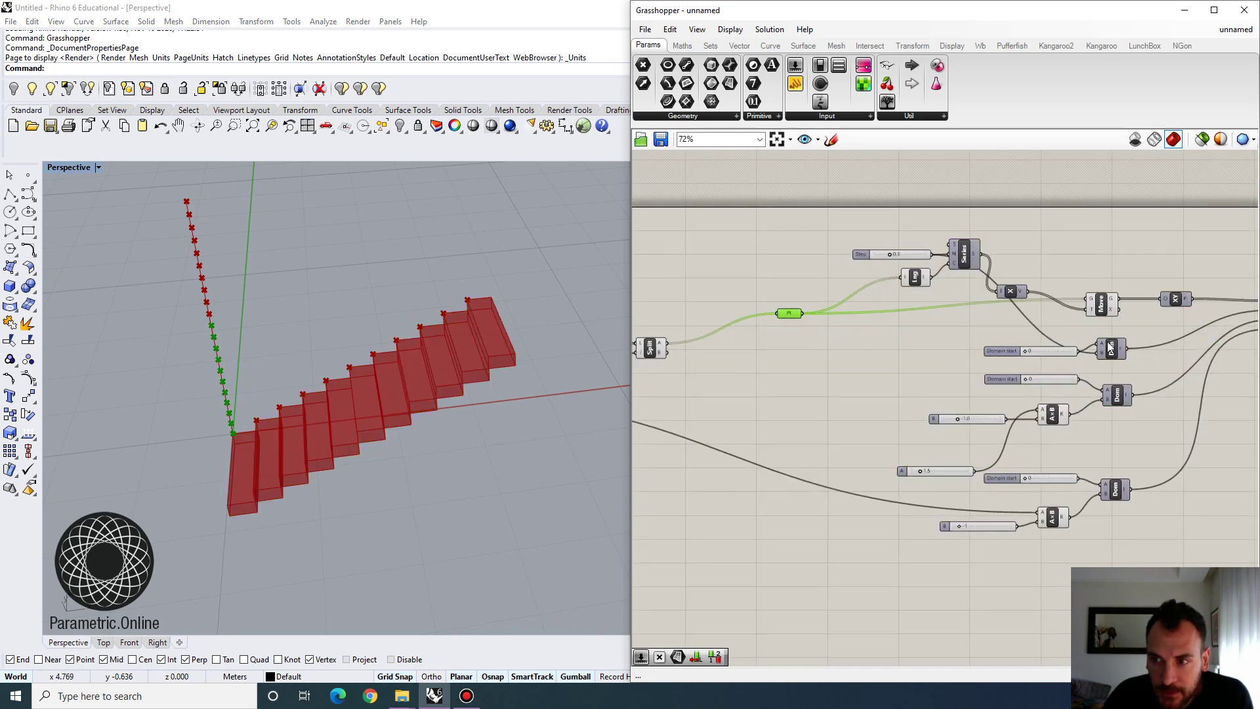
Duplicate the Point parameter, List Length, Series with its step slider, Unit X and Move components below the first flight's group.
scroll(1007, 271, "down", 1)
left_click_drag(1109, 316, 803, 237)
key("ctrl+c")
key("ctrl+v")
left_click_drag(973, 257, 977, 546)
Connect the Split List's B output to the copied Point parameter and view the second flight's points.
left_click(799, 522)
left_click_drag(807, 581, 719, 341)
right_click_drag(295, 363, 276, 344)
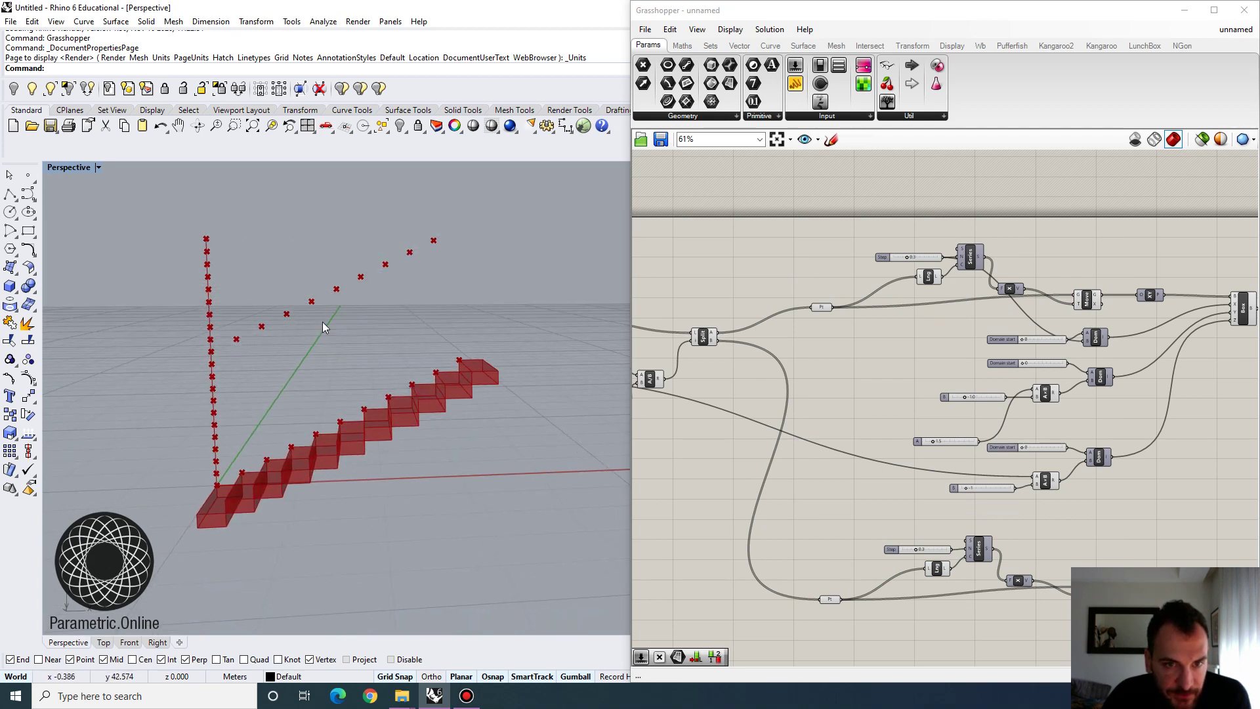
Add a Reverse List component below the Split List component.
right_click_drag(653, 410, 721, 410)
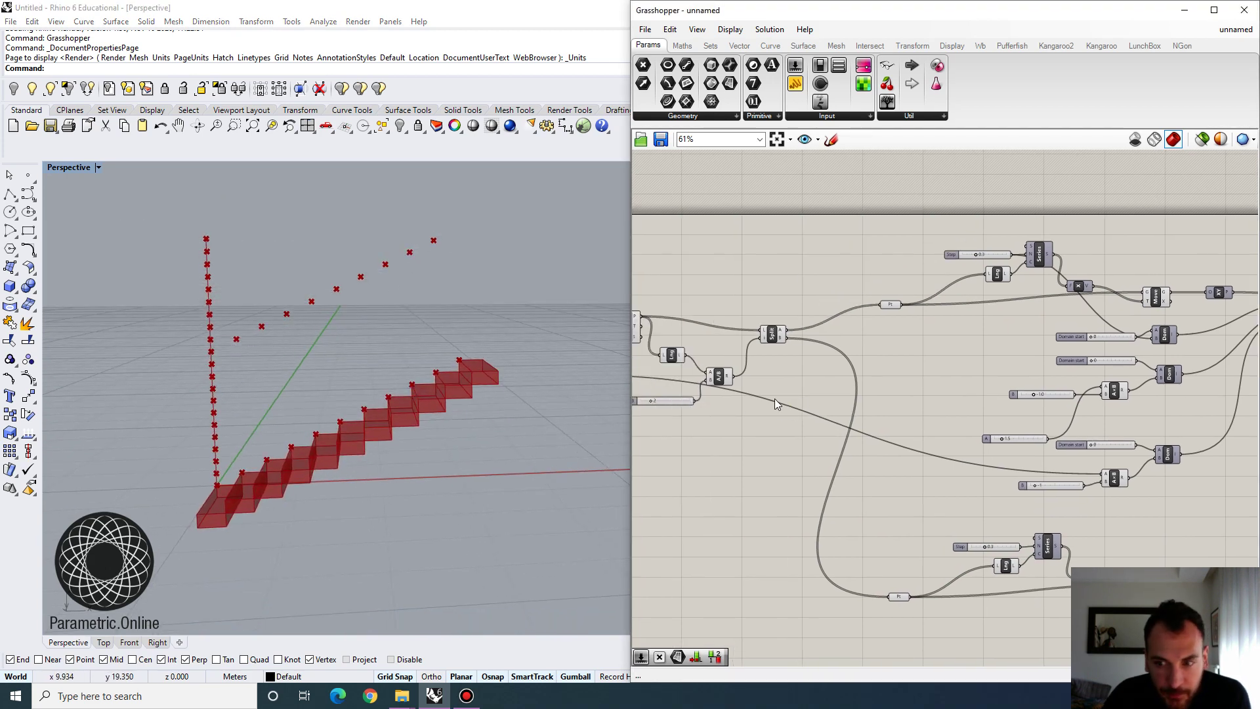
scroll(822, 384, "up", 1)
right_click_drag(801, 379, 779, 339)
double_click(772, 436)
type("r")
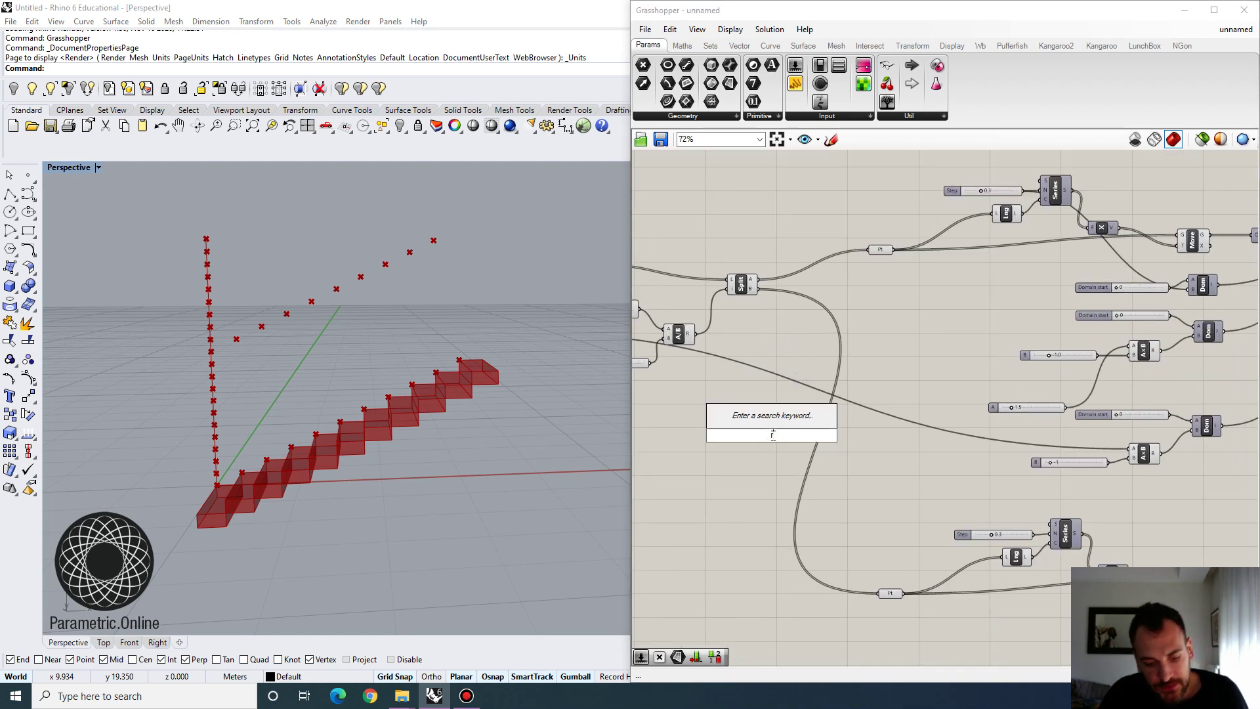
type("ever")
left_click(765, 407)
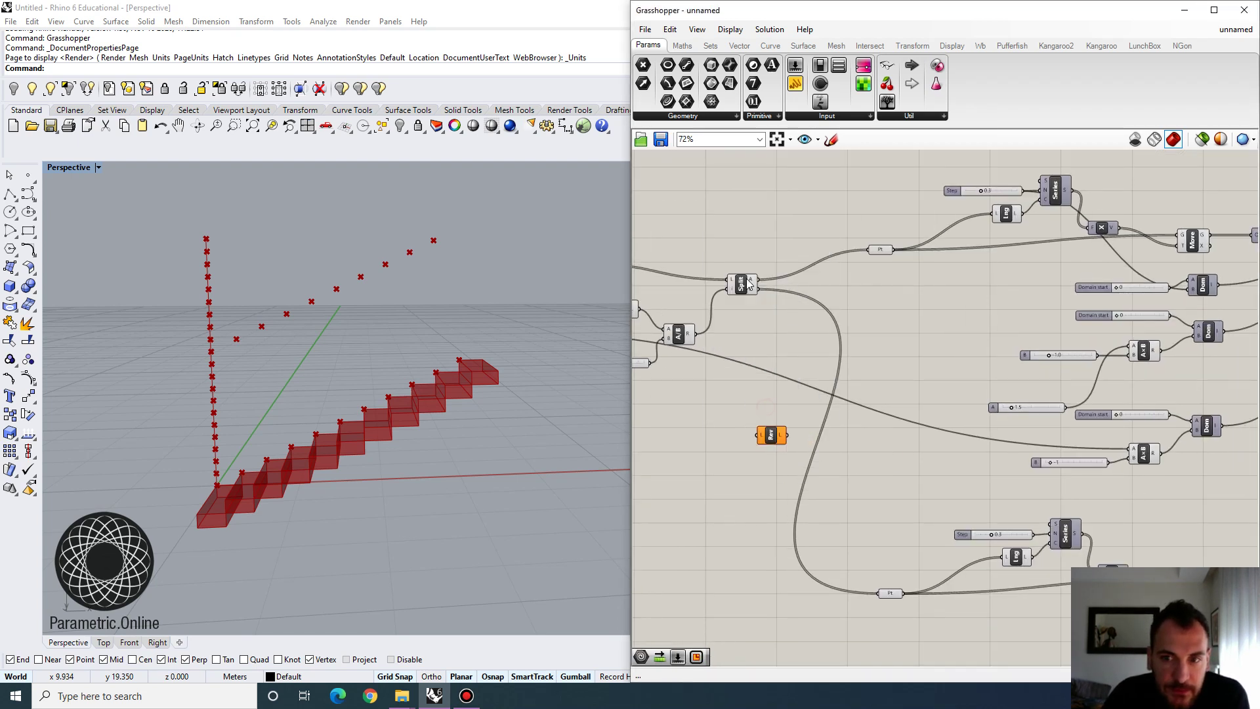
Route the Split List's B output through Reverse List into the copied Point parameter, and place Reverse List beside that parameter.
left_click_drag(756, 376, 712, 453)
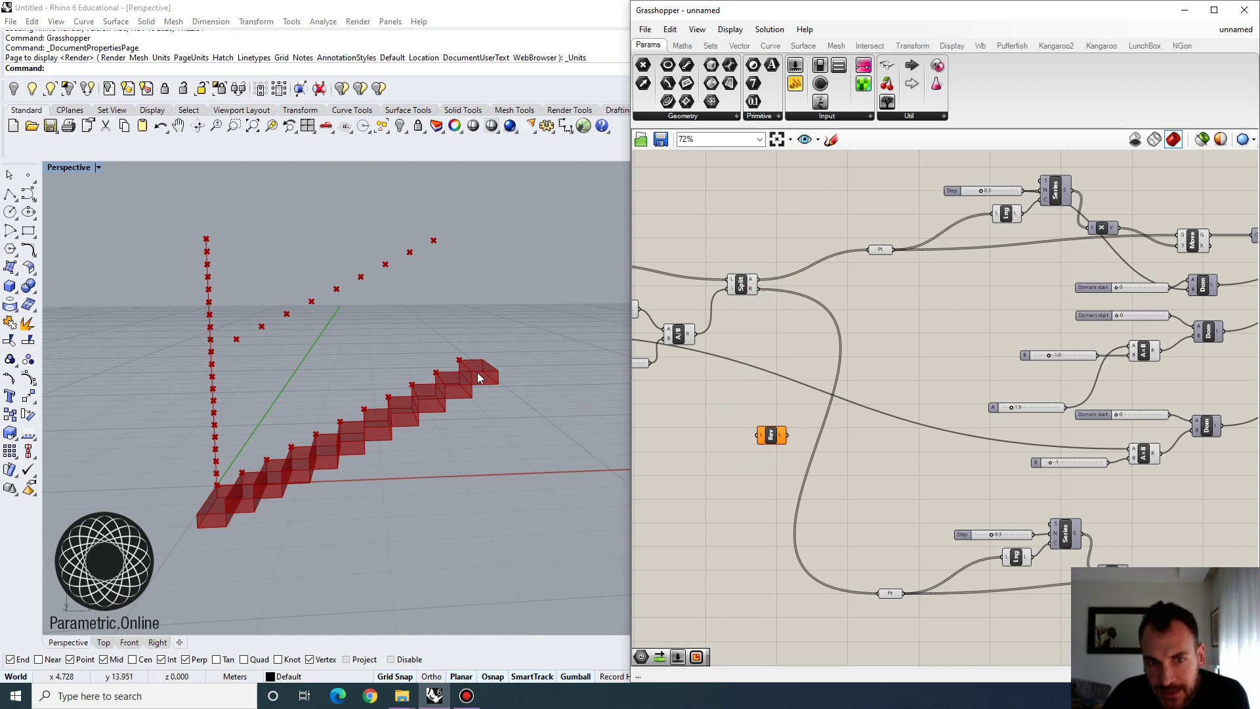
left_click(749, 292)
left_click_drag(749, 293, 879, 594)
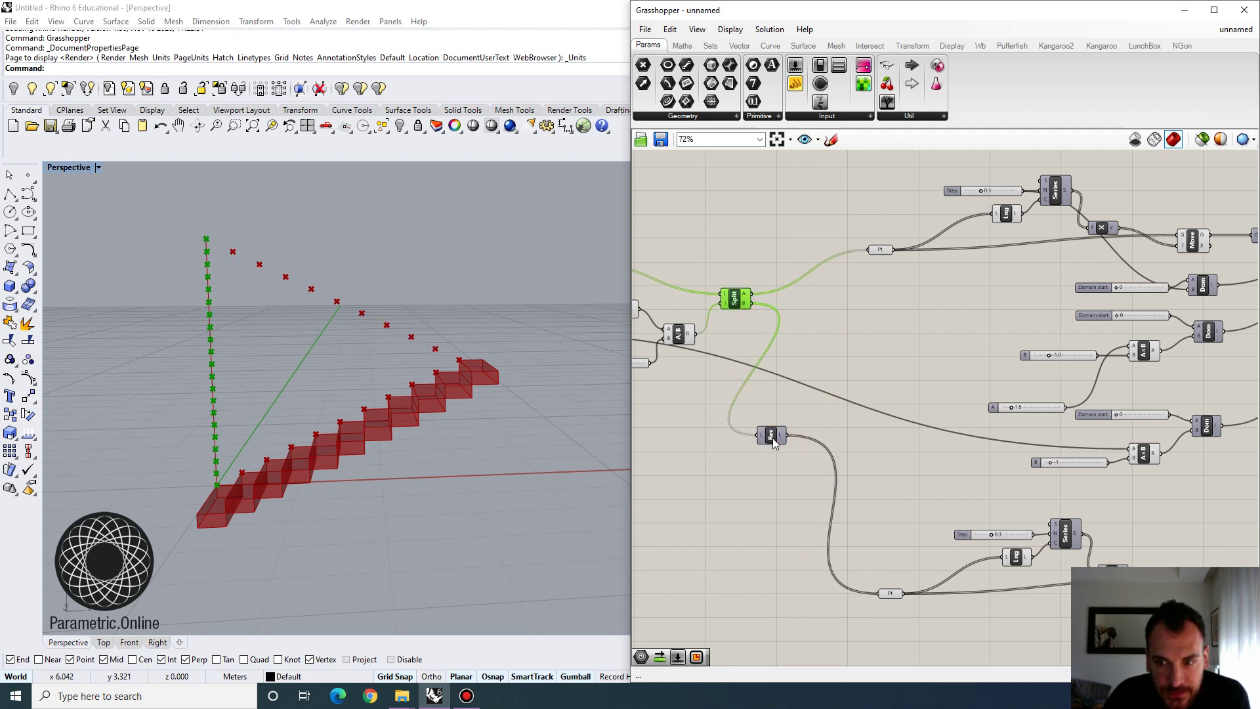
left_click_drag(773, 438, 821, 593)
Duplicate the XY Plane and Domain Box components next to the second flight's Move component.
right_click_drag(982, 539, 775, 506)
left_click(994, 545)
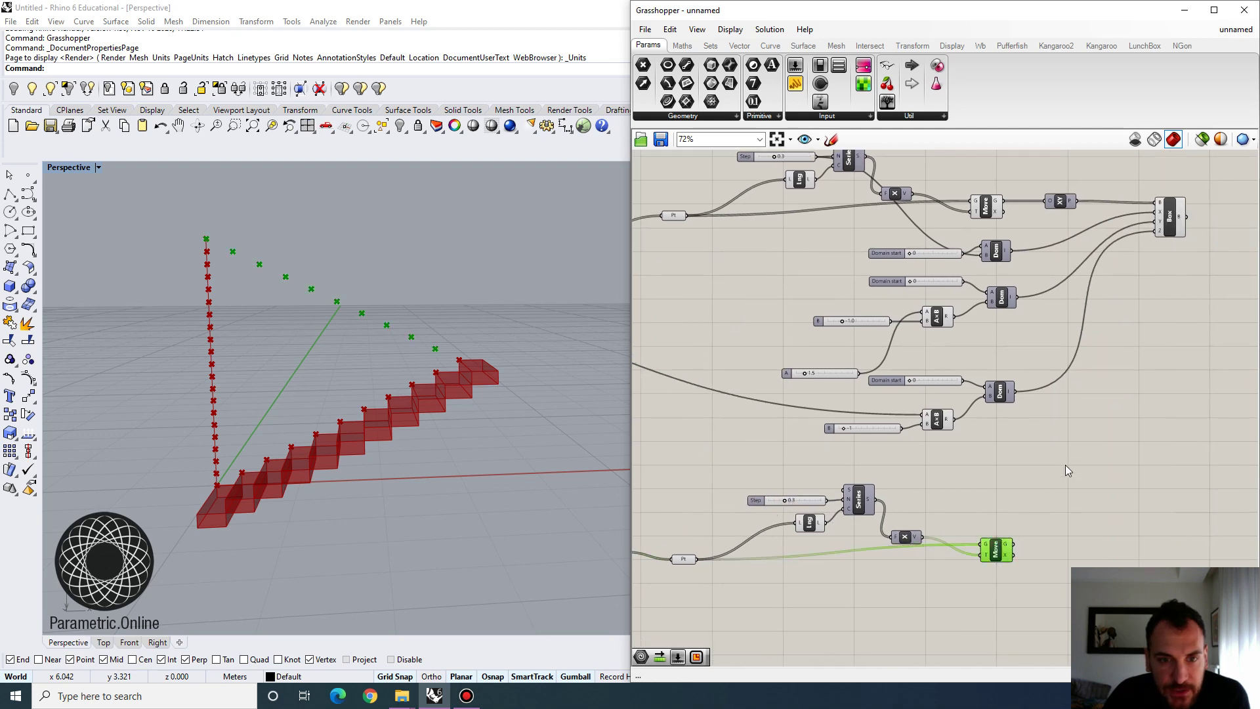
left_click(1065, 464)
scroll(1070, 399, "down", 1)
right_click_drag(1070, 399, 856, 448)
left_click(950, 531)
scroll(883, 219, "down", 1)
scroll(870, 327, "up", 1)
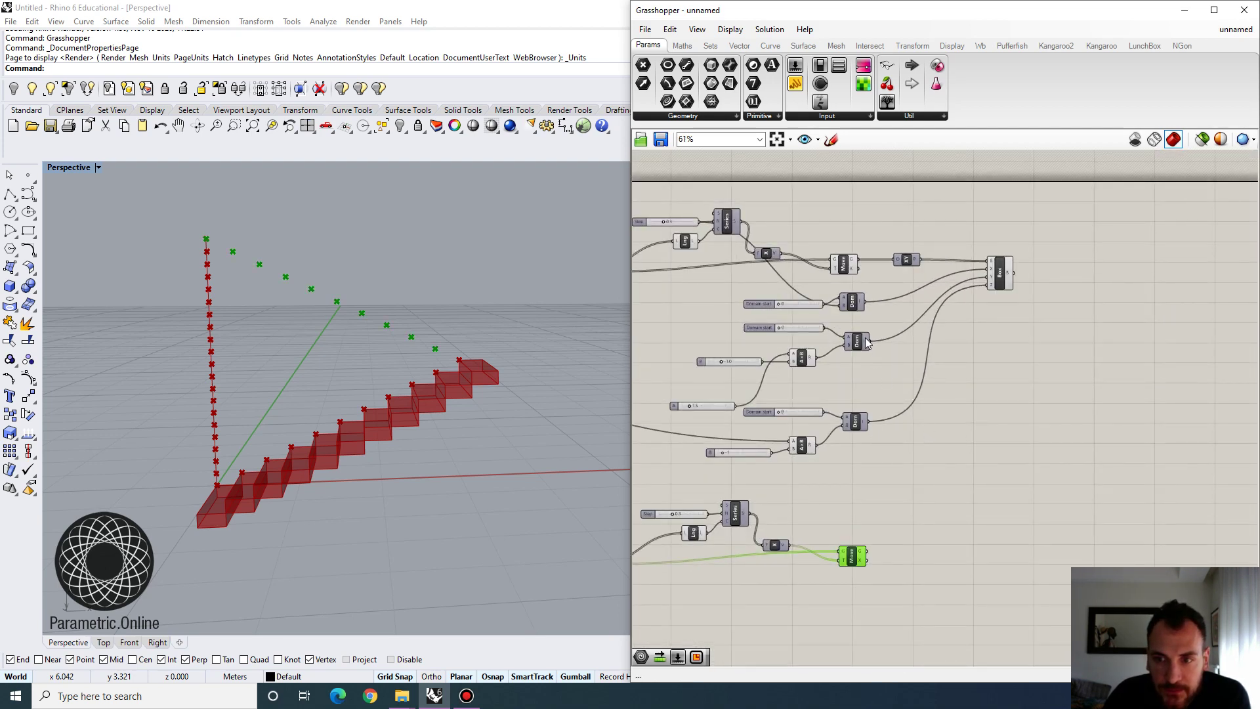
left_click_drag(1048, 310, 900, 206)
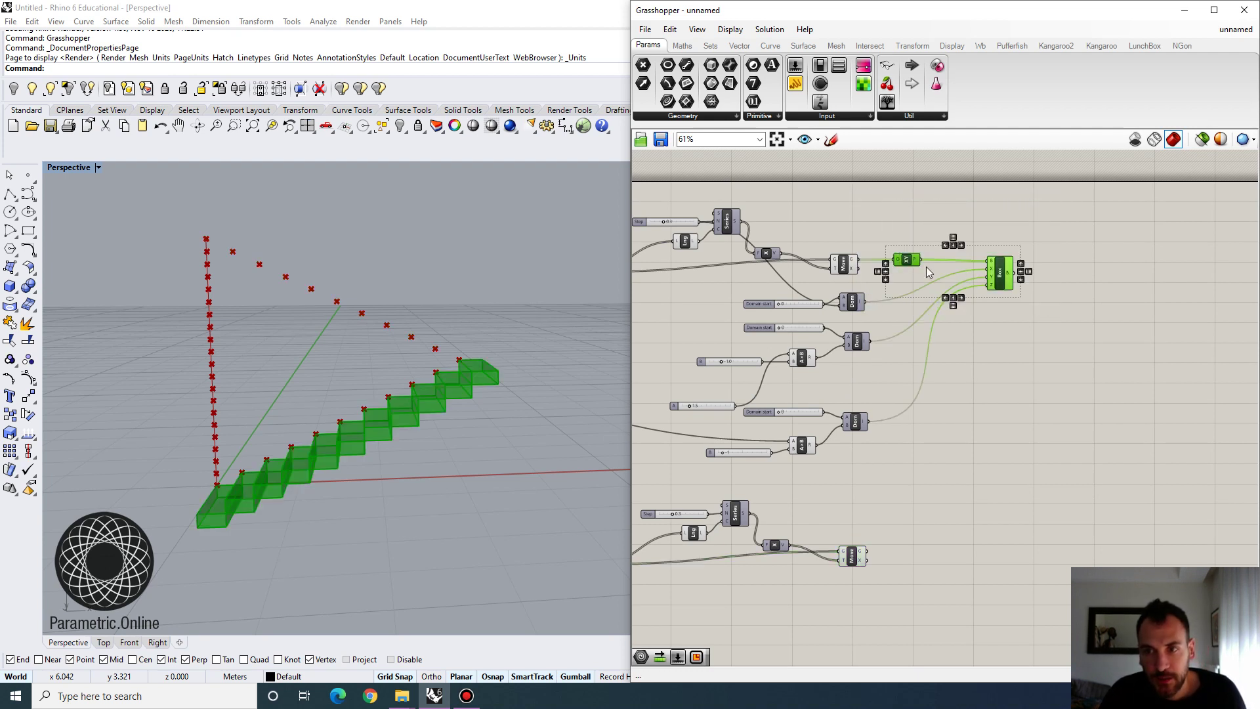
left_click_drag(907, 261, 920, 524, "alt")
Connect the second Move's geometry output to the copied XY Plane and inspect the second flight in perspective.
left_click(879, 560)
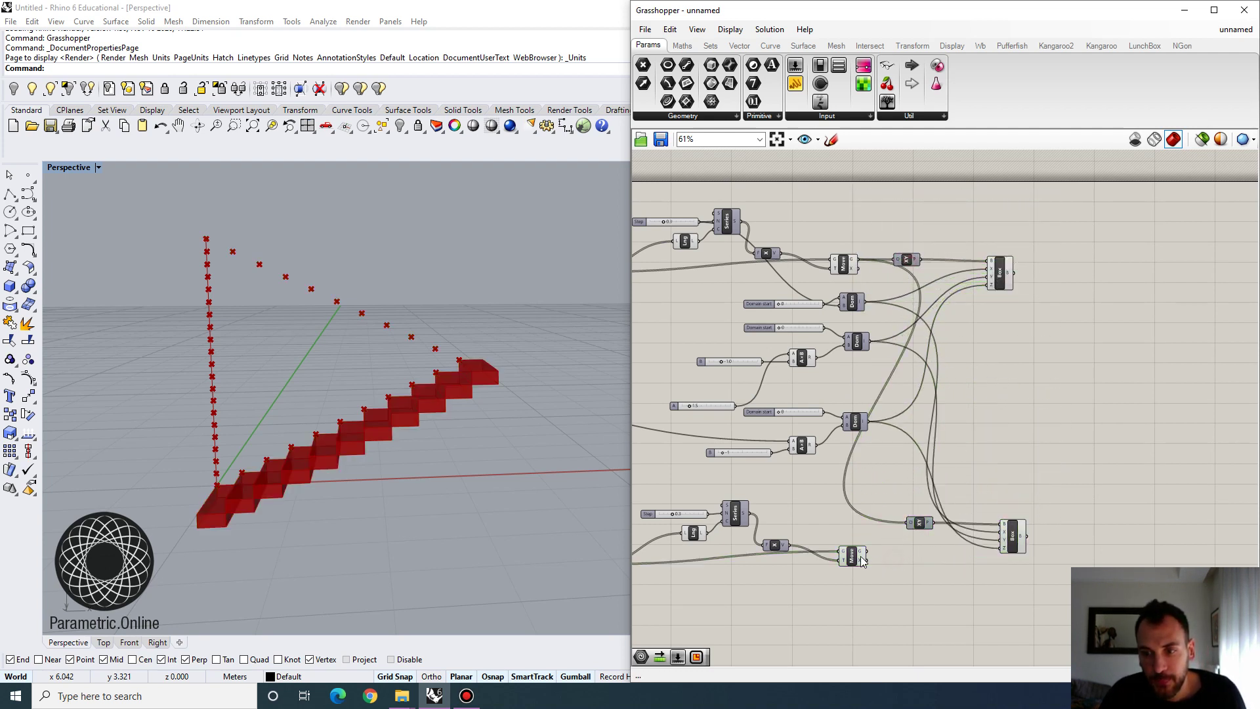
left_click_drag(861, 558, 910, 523)
left_click(523, 315)
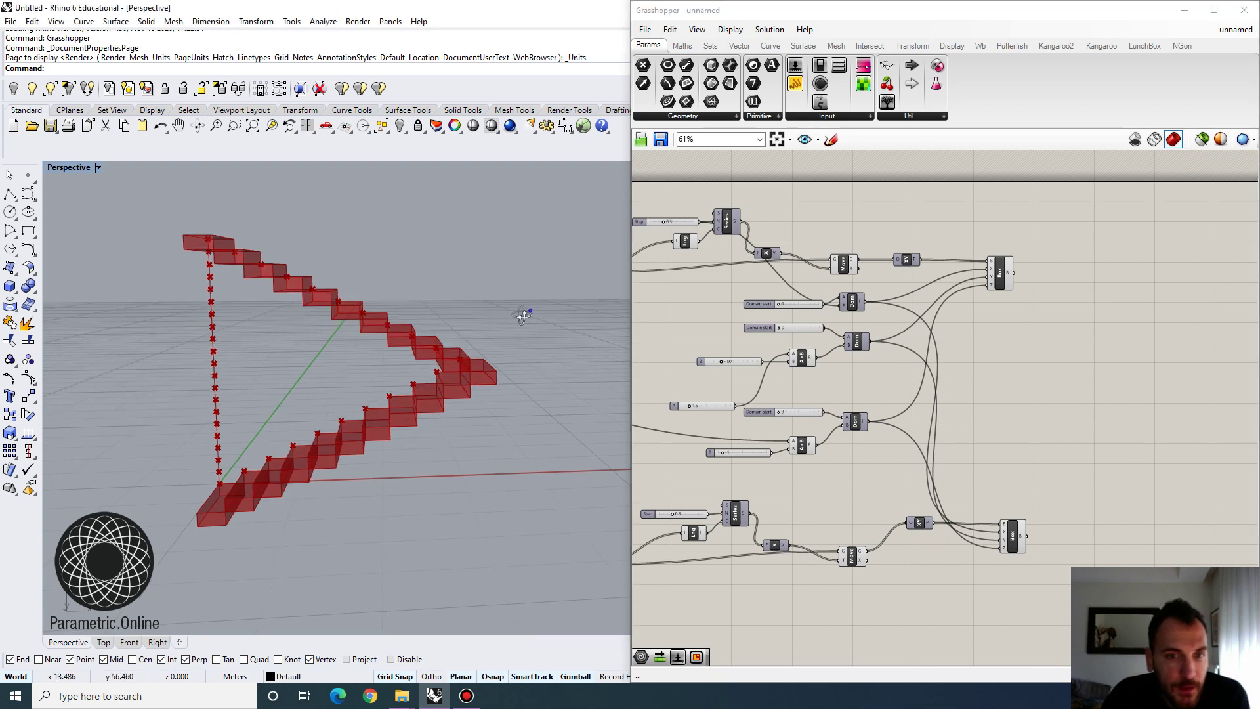
right_click_drag(523, 315, 446, 332)
Reposition the second Domain Box and duplicate the stair width domain just below the original.
scroll(949, 536, "up", 3)
left_click_drag(1050, 525, 1079, 477)
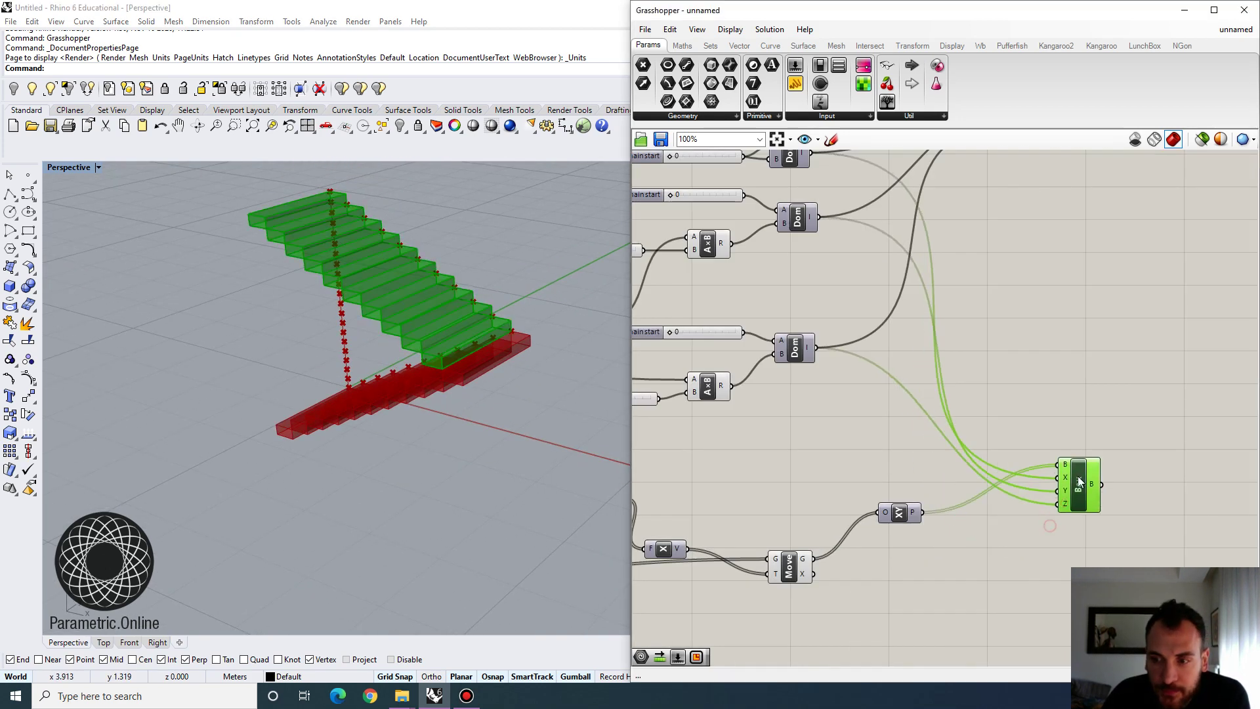
scroll(1080, 482, "down", 1)
mouse_move(1063, 484)
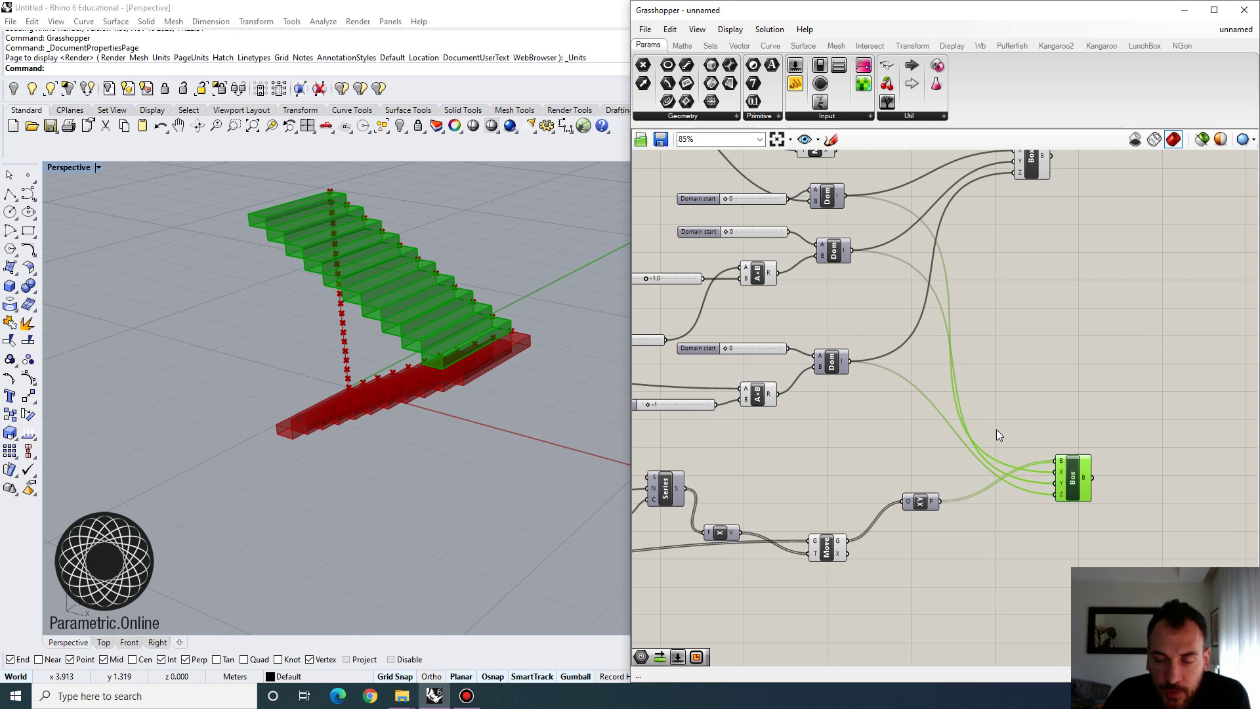
right_click_drag(863, 324, 940, 386)
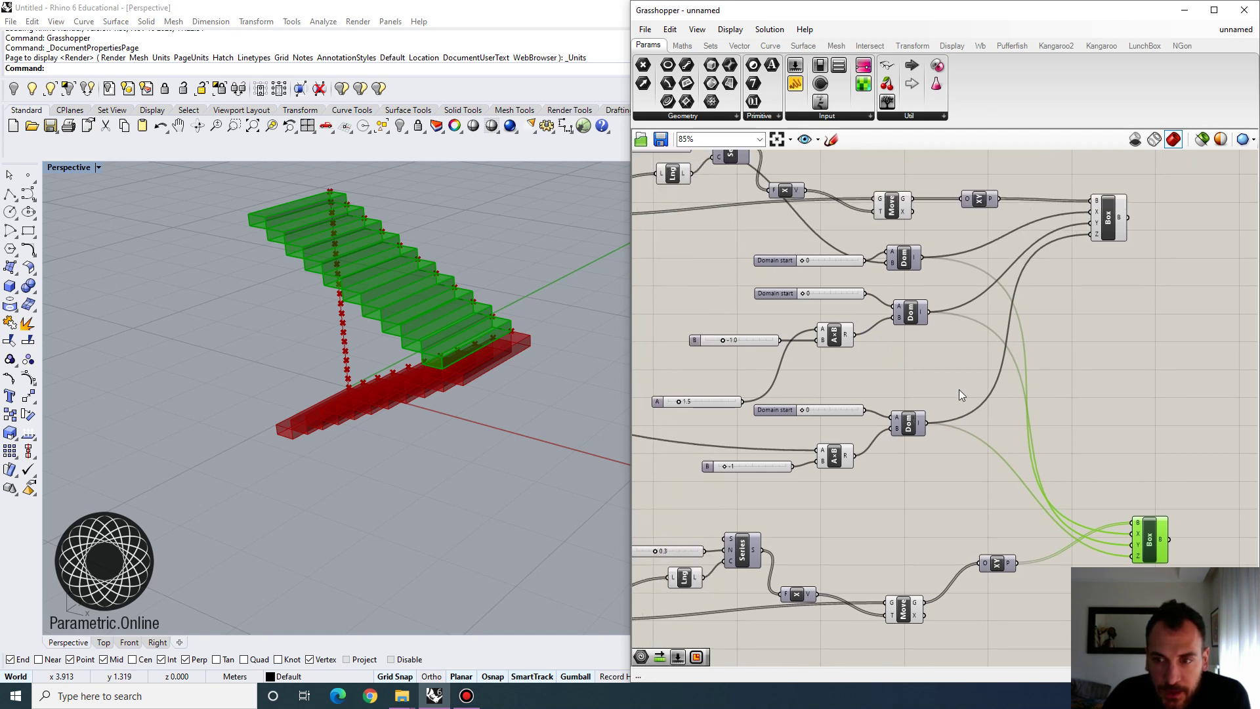
left_click(945, 458)
left_click_drag(906, 324, 920, 361)
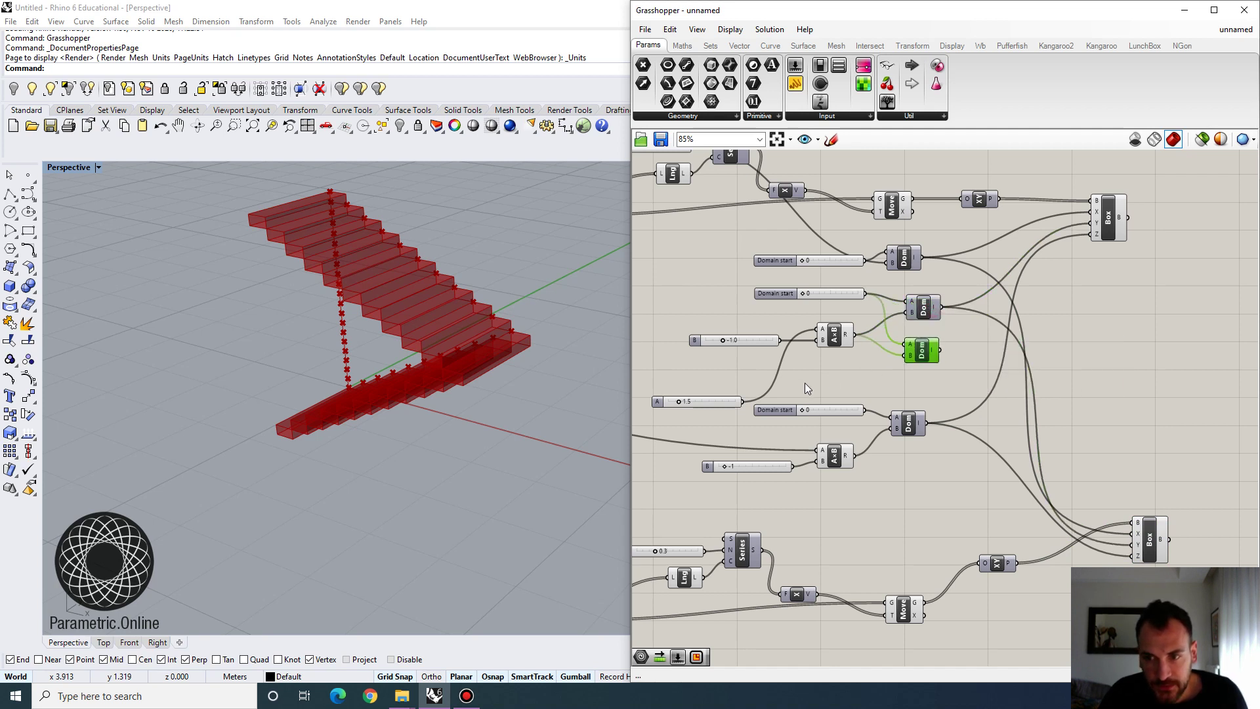
Connect the 1.5 width slider to the copied domain's end and that domain to the second Domain Box's Y input.
left_click_drag(742, 401, 1137, 544)
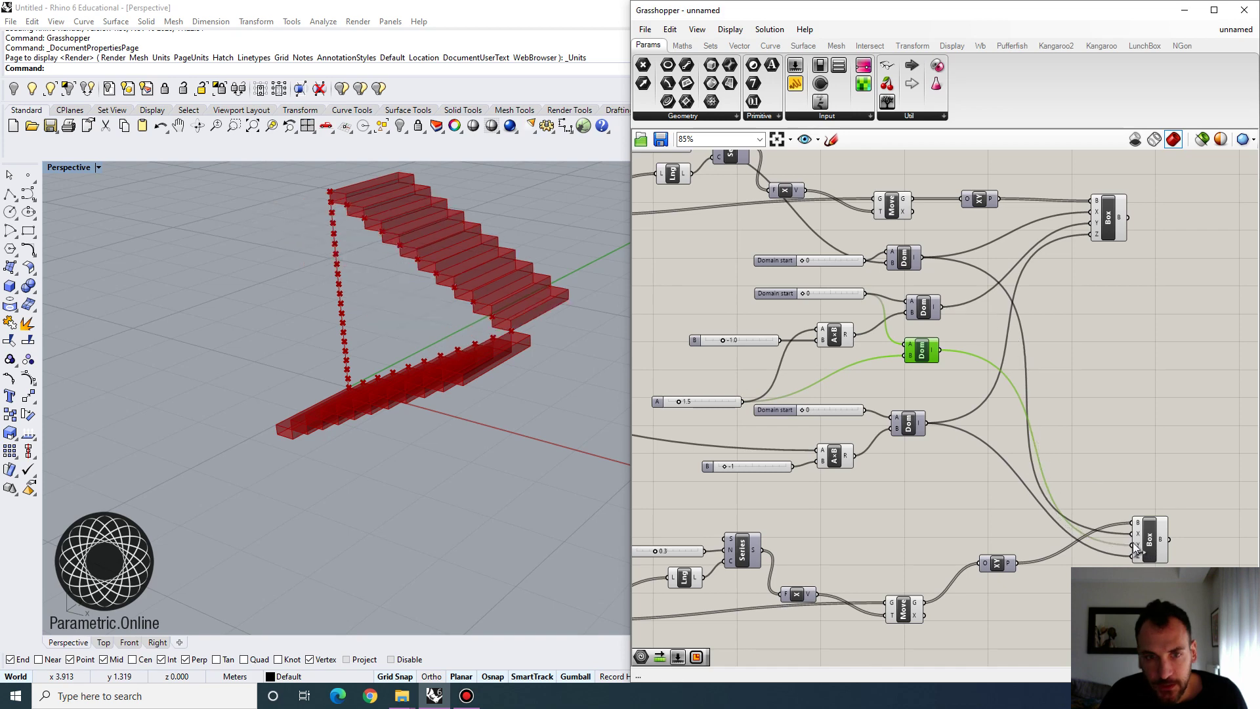
mouse_move(534, 273)
right_mouse_down()
mouse_move(486, 306)
mouse_move(489, 318)
mouse_move(483, 282)
mouse_move(520, 290)
right_mouse_up()
left_click(1059, 402)
Reposition the two Domain Box components so they line up roughly one above the other.
scroll(1059, 402, "down", 2)
right_click_drag(1116, 411, 956, 404)
scroll(957, 404, "up", 2)
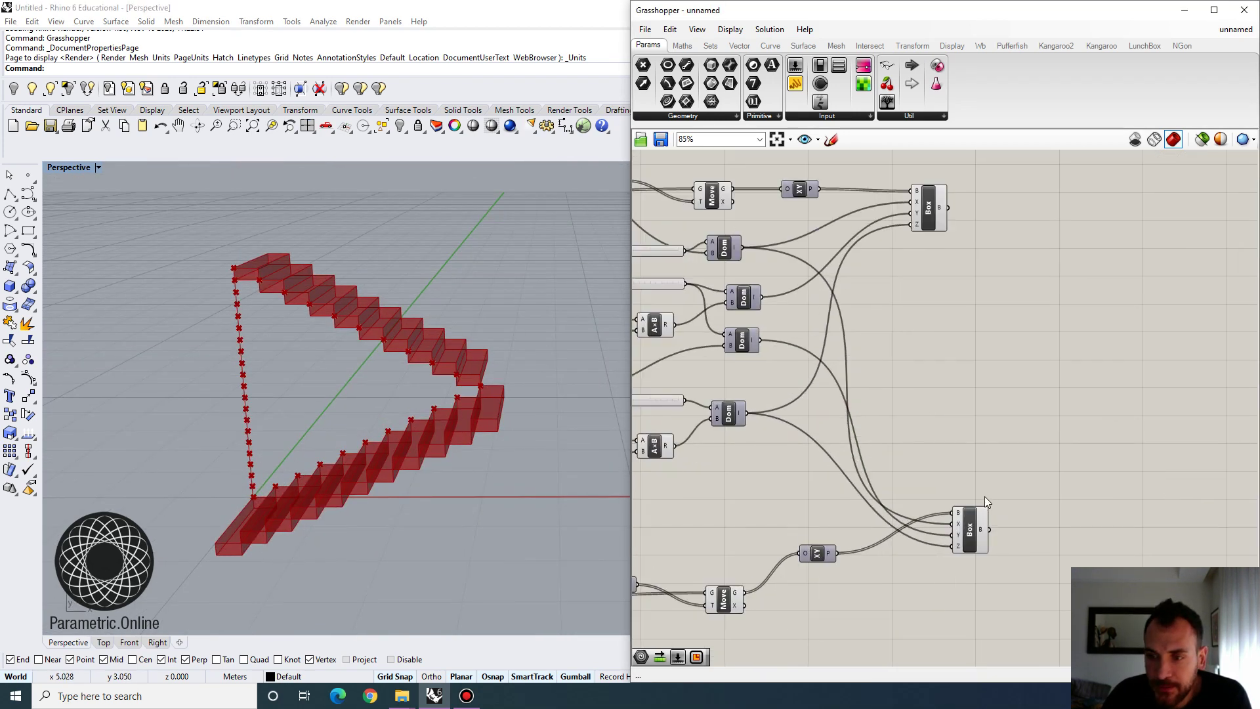
left_click_drag(977, 533, 956, 524)
left_click_drag(918, 199, 939, 226)
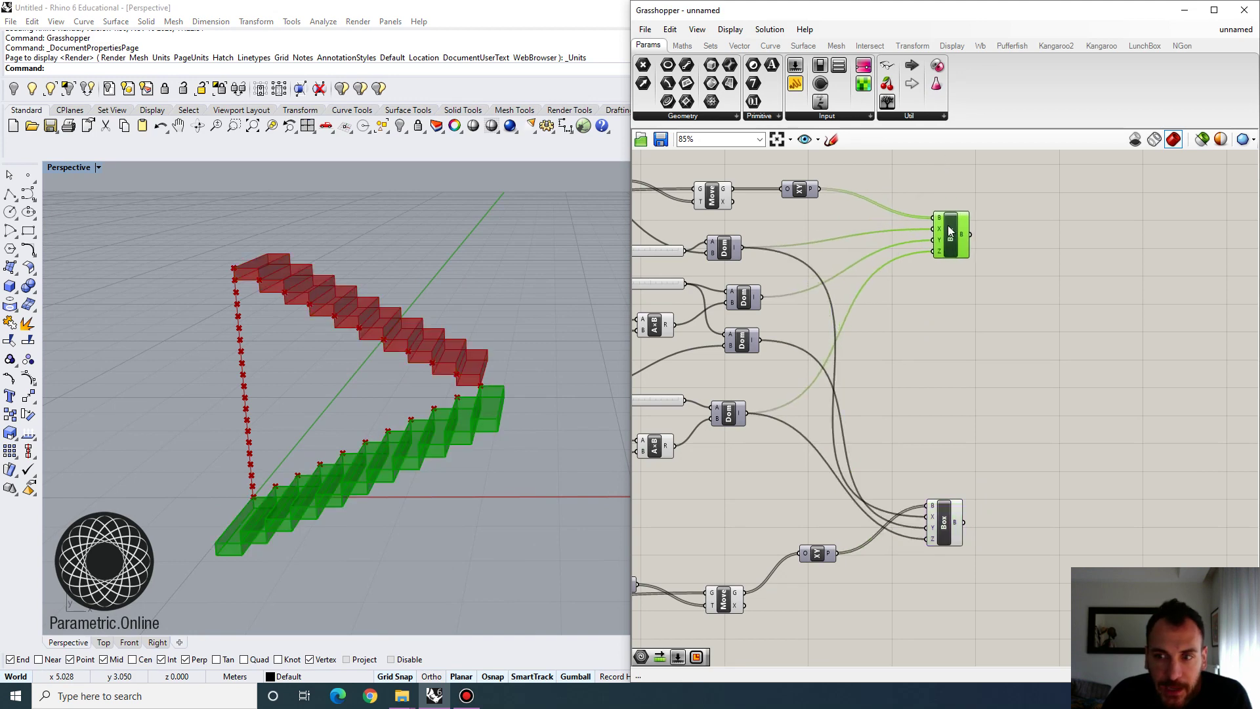
left_click(1032, 481)
left_click_drag(945, 517, 947, 514)
left_click(1002, 468)
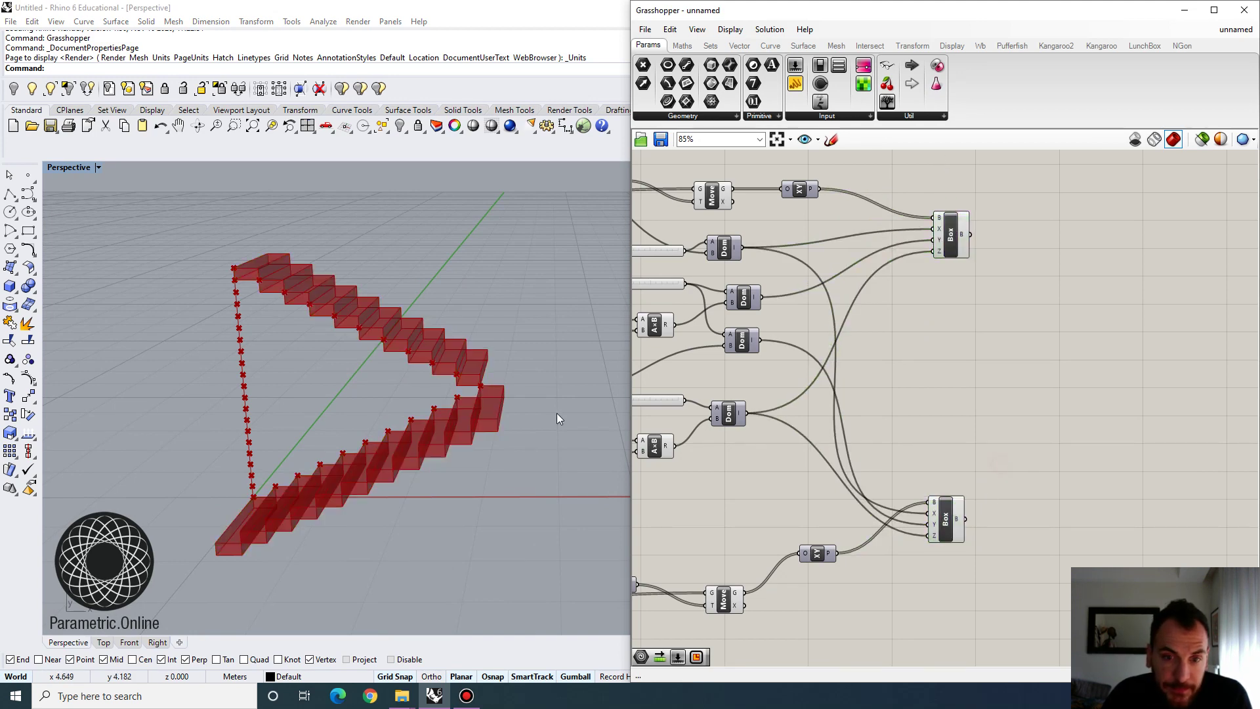
Examine where the two stair flights meet, highlighting the first flight's Domain Box to identify its top step.
right_click_drag(556, 412, 563, 375)
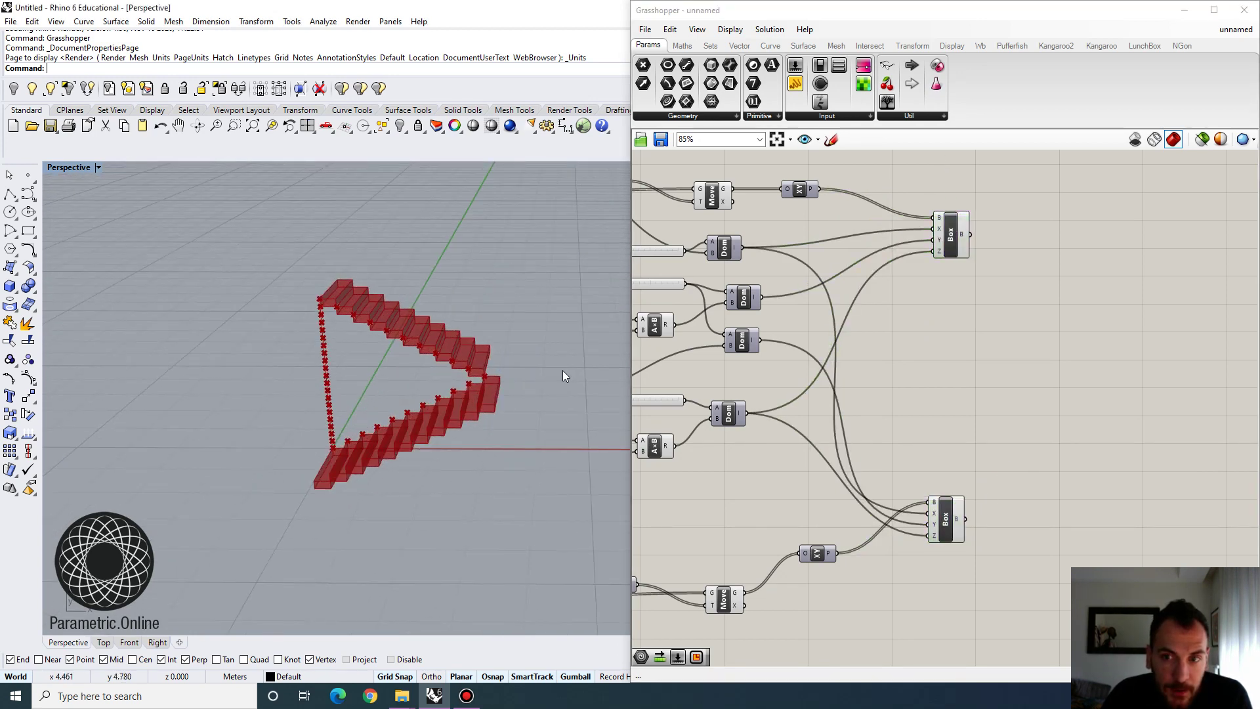
scroll(504, 368, "up", 3)
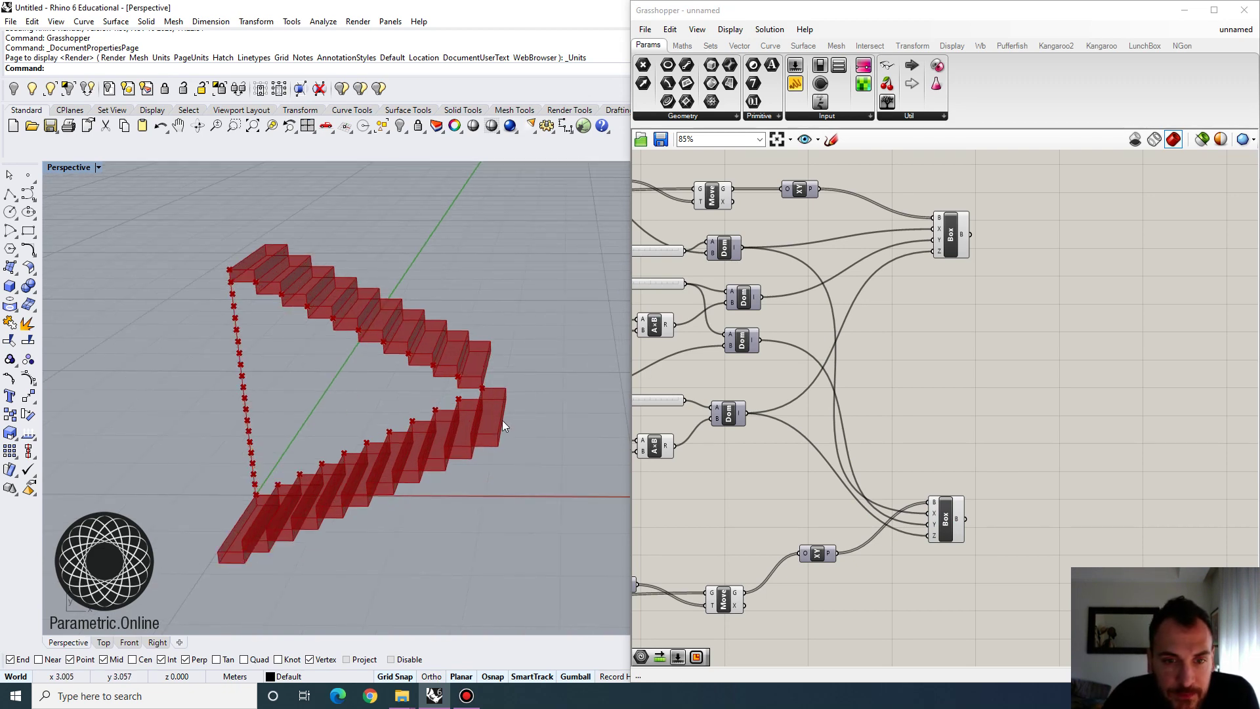
scroll(446, 412, "down", 4)
scroll(446, 412, "up", 5)
mouse_move(496, 427)
right_mouse_down()
mouse_move(423, 412)
mouse_move(470, 427)
mouse_move(512, 416)
mouse_move(439, 392)
mouse_move(473, 392)
mouse_move(474, 424)
right_mouse_up()
scroll(429, 408, "down", 4)
scroll(470, 427, "up", 4)
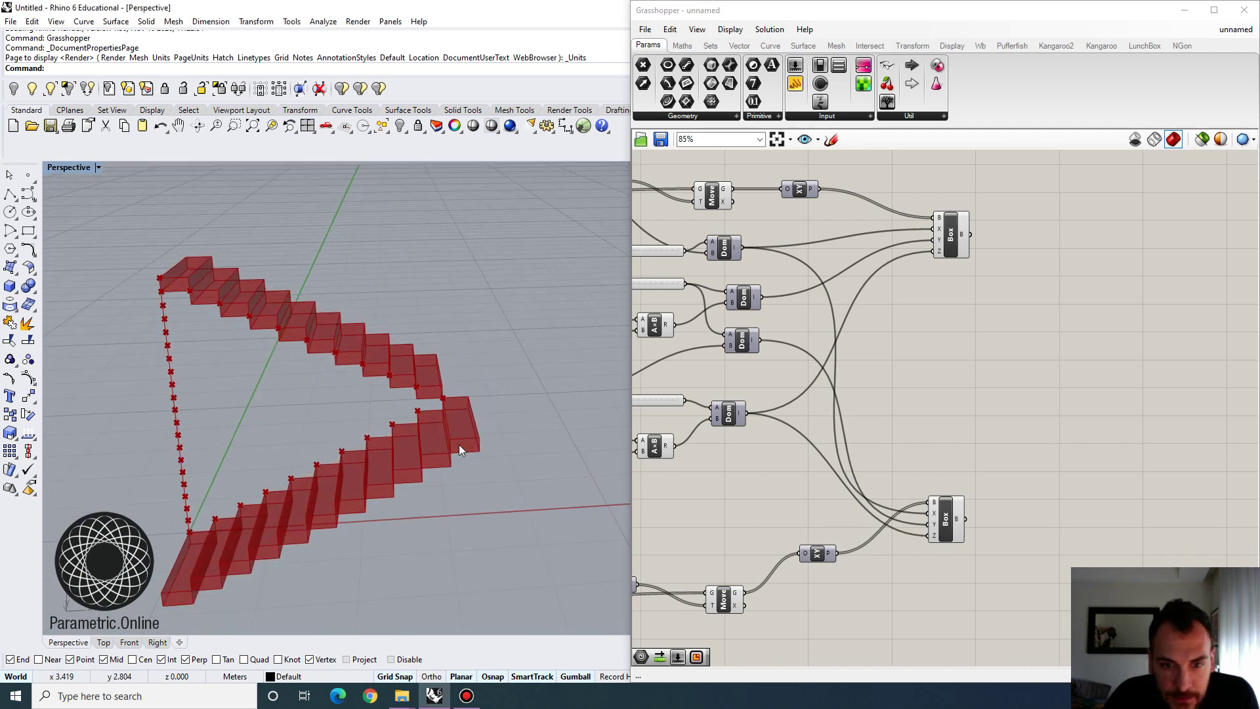
mouse_move(488, 377)
right_mouse_down()
mouse_move(514, 399)
mouse_move(475, 390)
right_mouse_up()
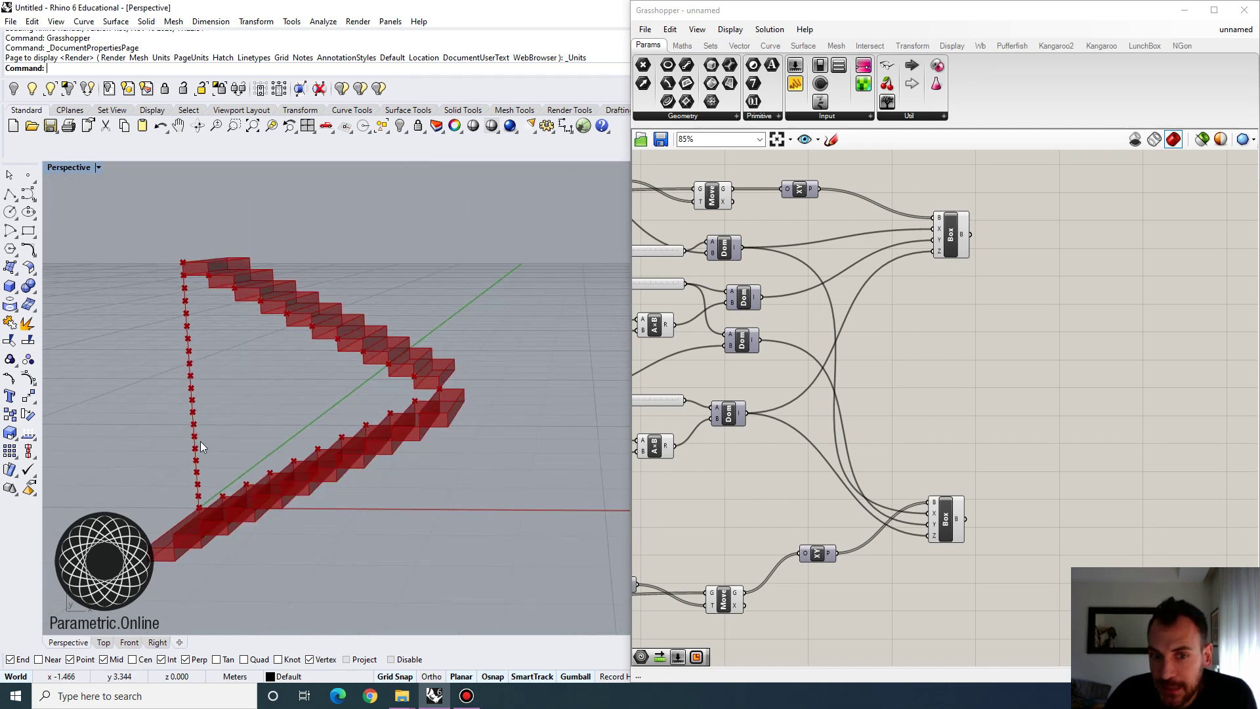
scroll(440, 420, "up", 3)
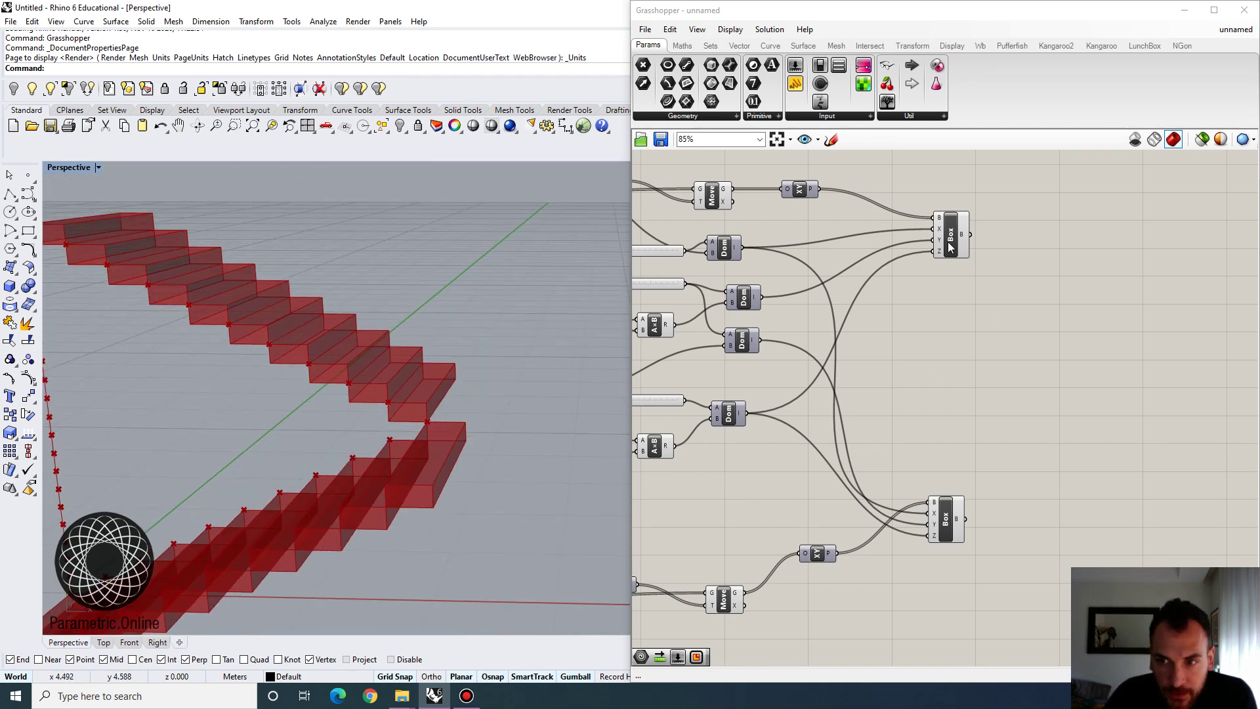
left_click_drag(950, 247, 954, 244)
scroll(420, 427, "up", 3)
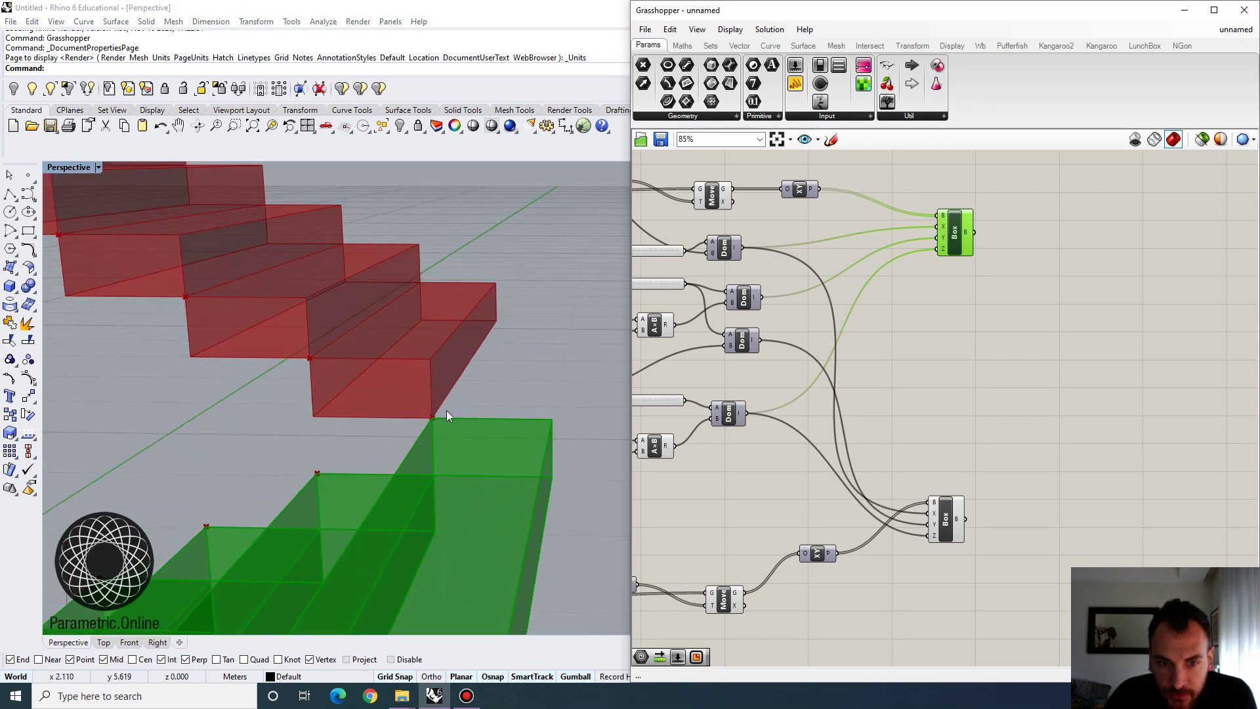
scroll(446, 415, "down", 3)
scroll(912, 292, "down", 3)
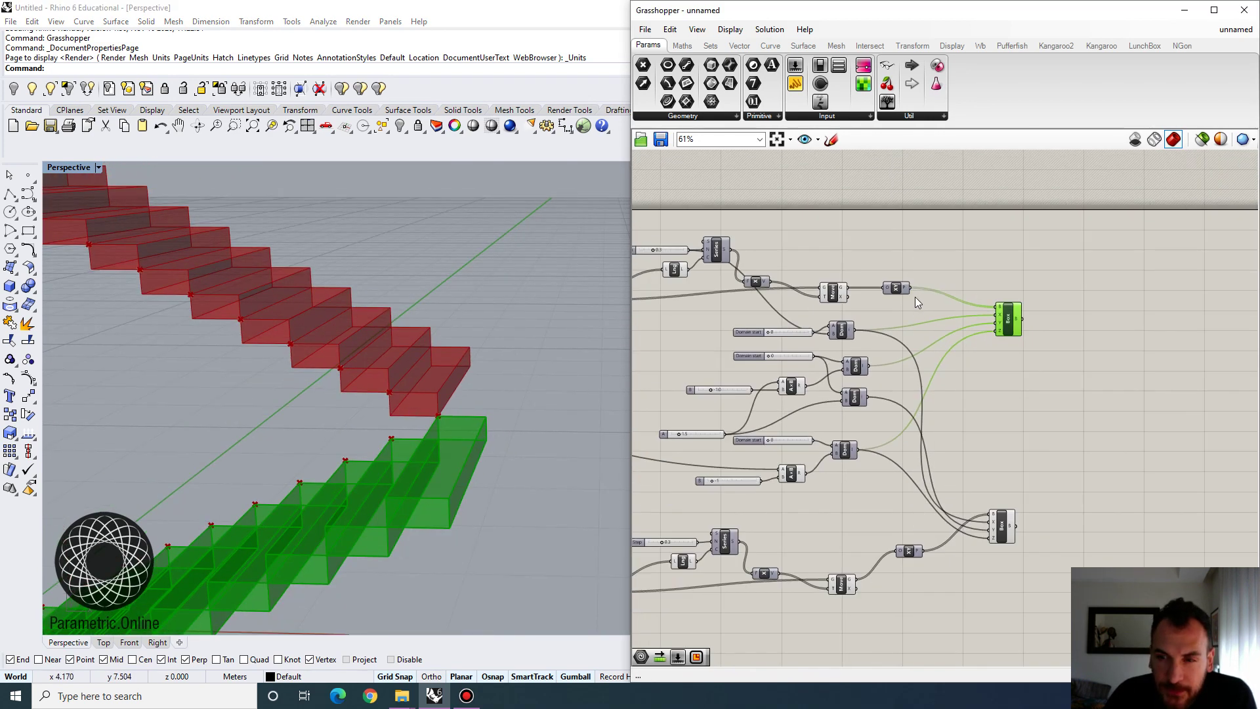
Reposition the first flight's Move and add a Shift List fed by its geometry output.
scroll(891, 273, "up", 3)
left_click_drag(818, 305, 789, 252)
scroll(843, 266, "down", 1)
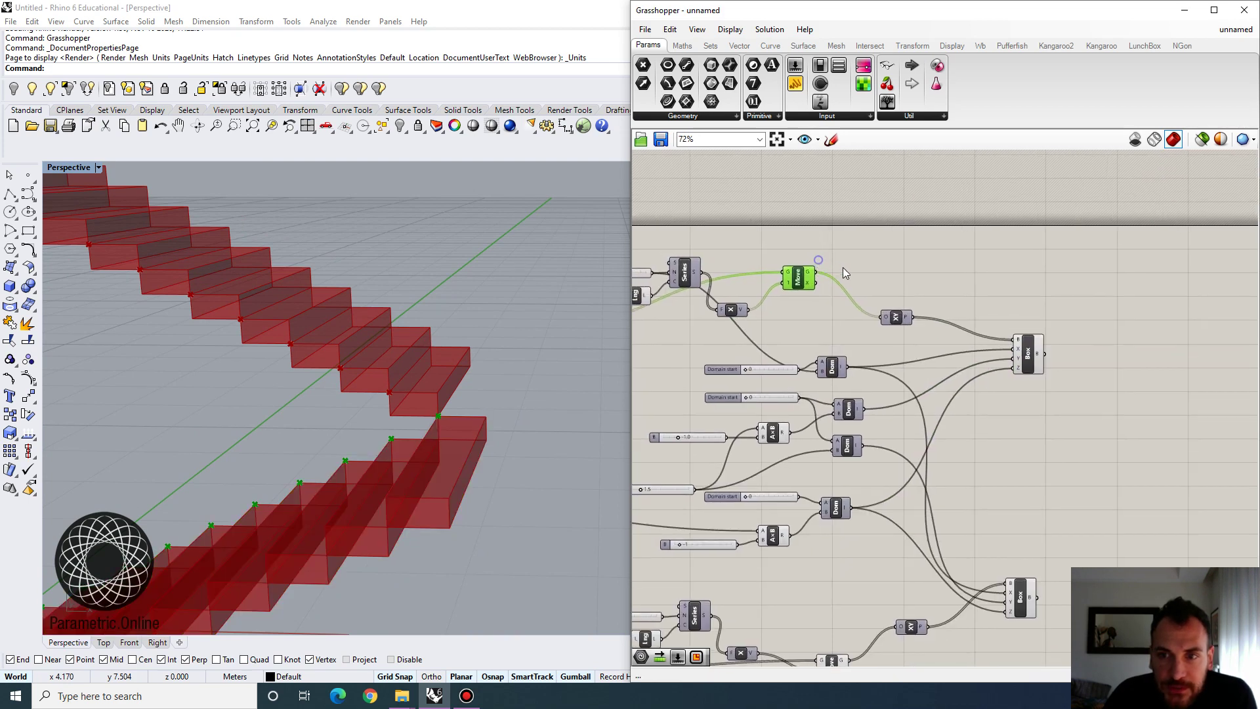
double_click(843, 265)
type("shif")
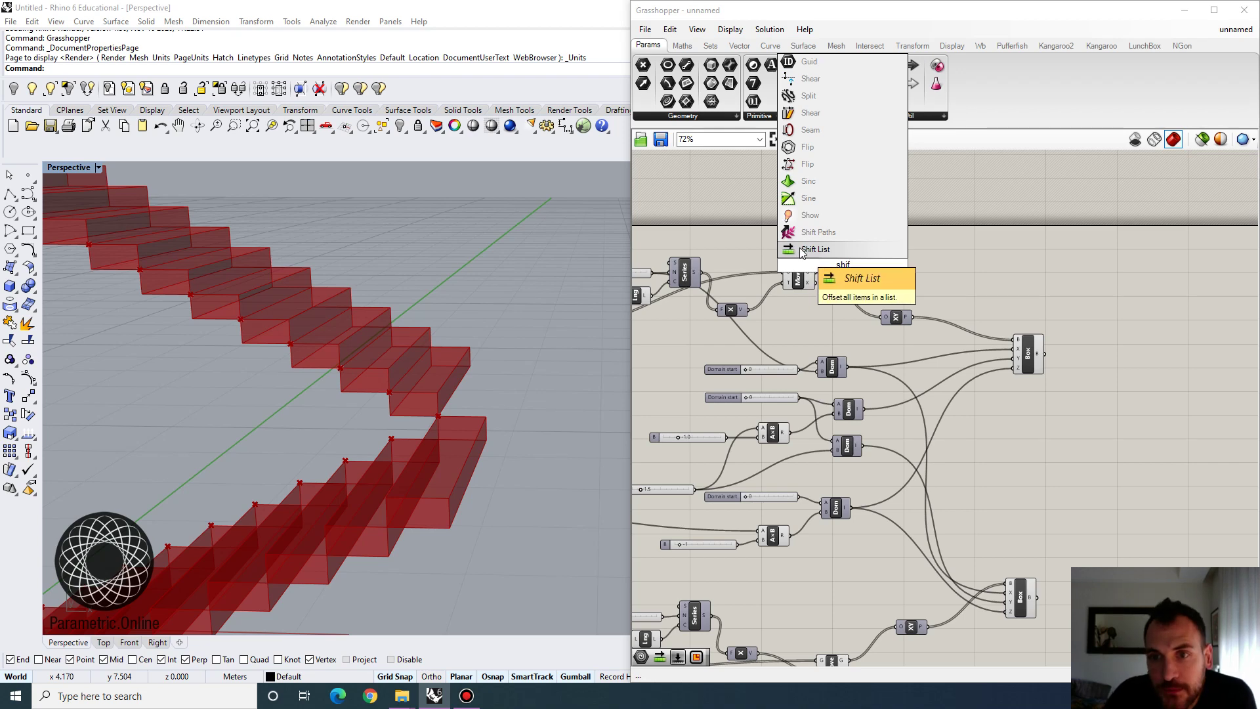
key("Return")
left_click_drag(846, 263, 868, 252)
scroll(805, 259, "up", 3)
left_click_drag(814, 286, 886, 233)
Create a number slider set to -1 and connect it to the Shift List's shift input.
double_click(719, 229)
type("-")
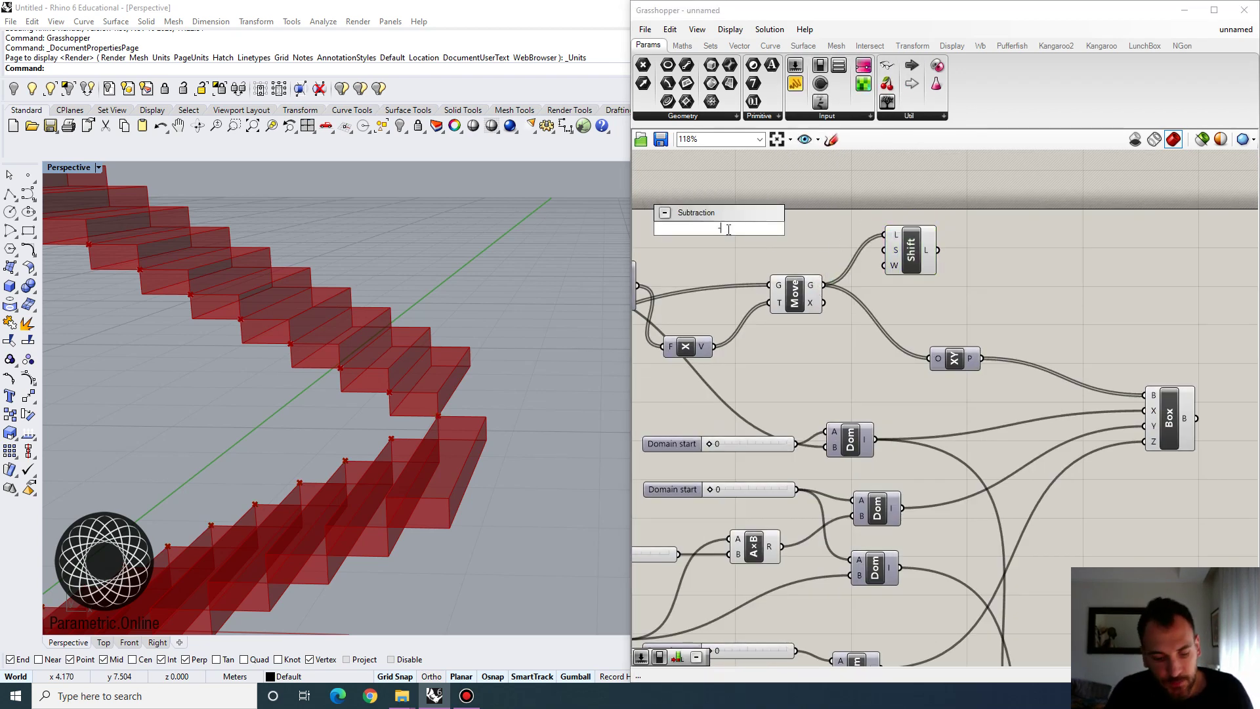
type("1.1")
key("Return")
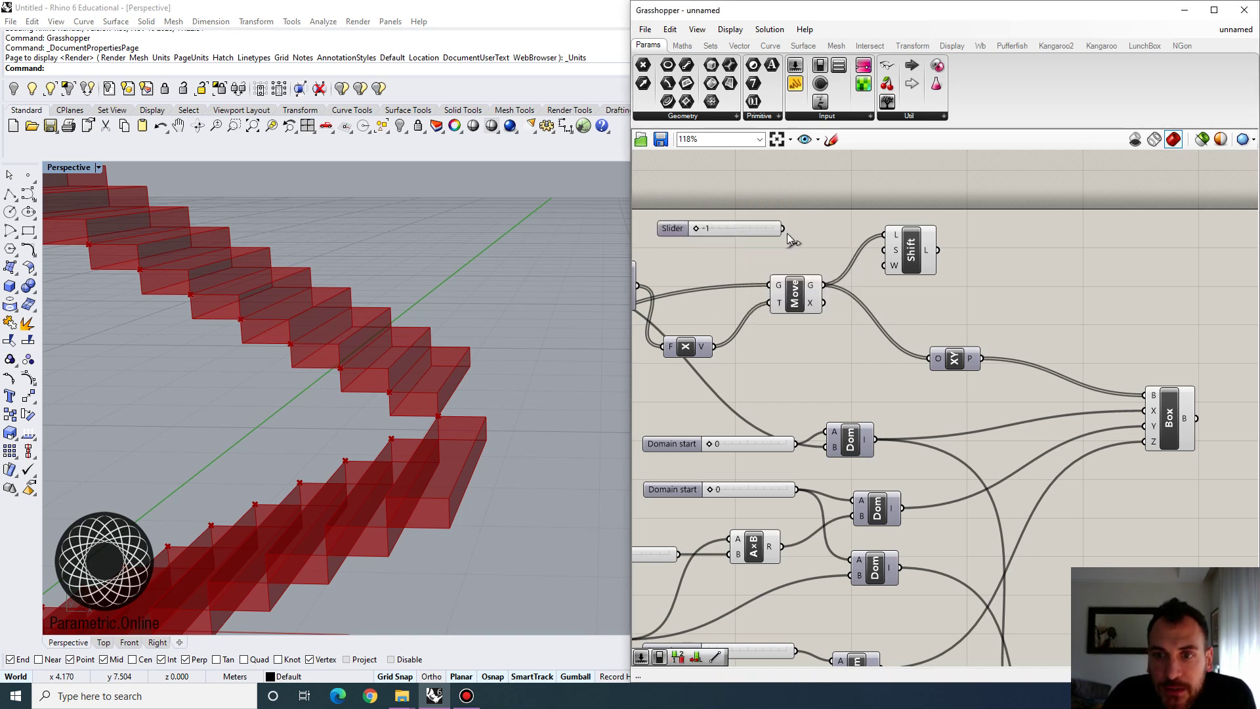
left_click_drag(783, 229, 885, 250)
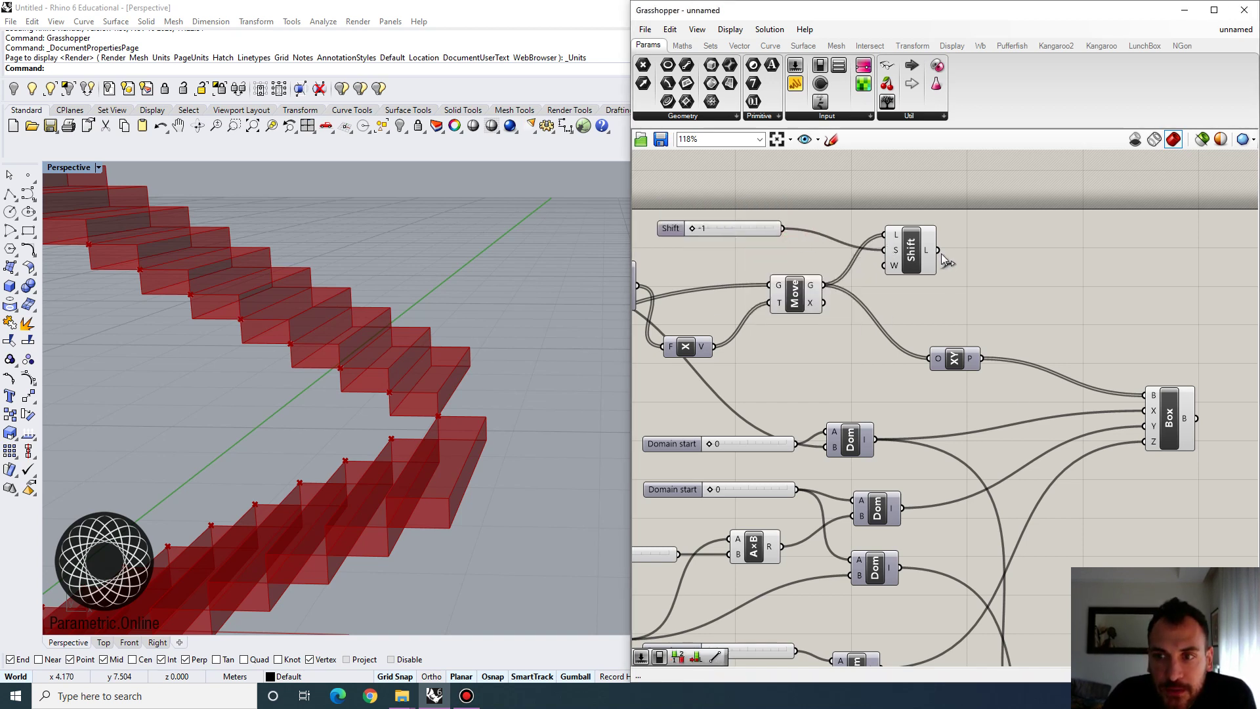
Set the Shift List's wrap to False and connect its output to the first flight's XY Plane, replacing the Move connection.
right_click(892, 269)
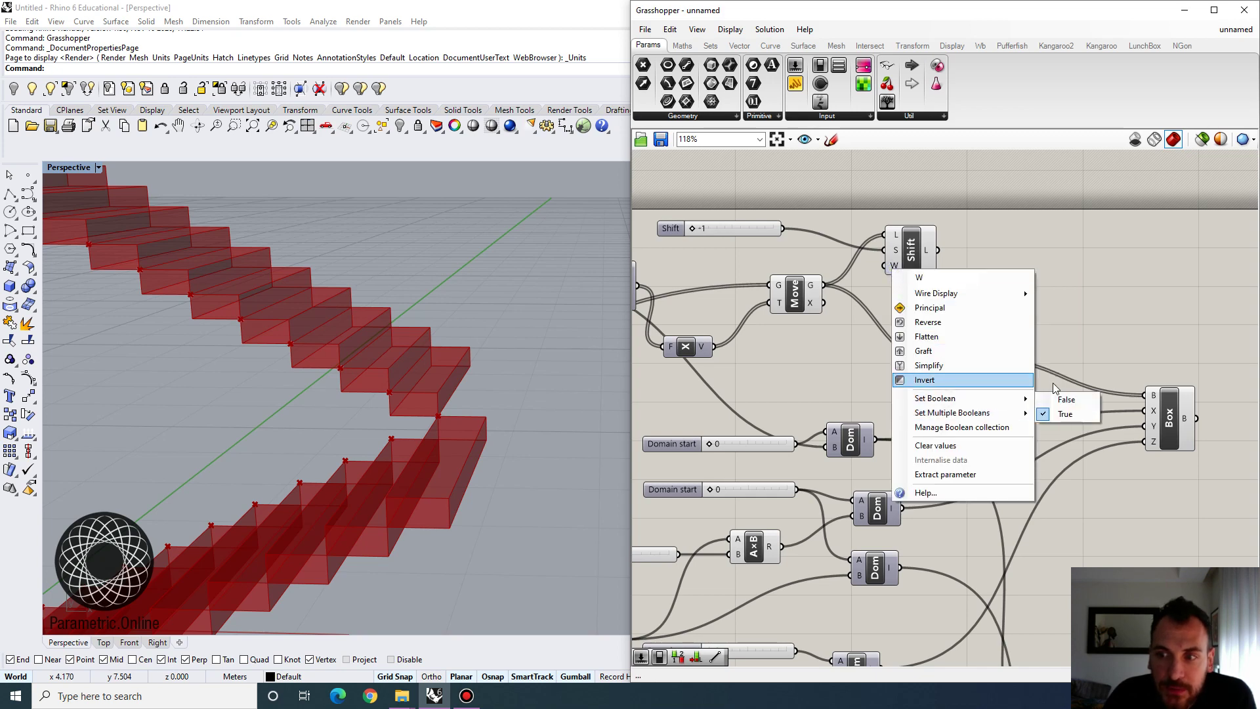
left_click(1054, 398)
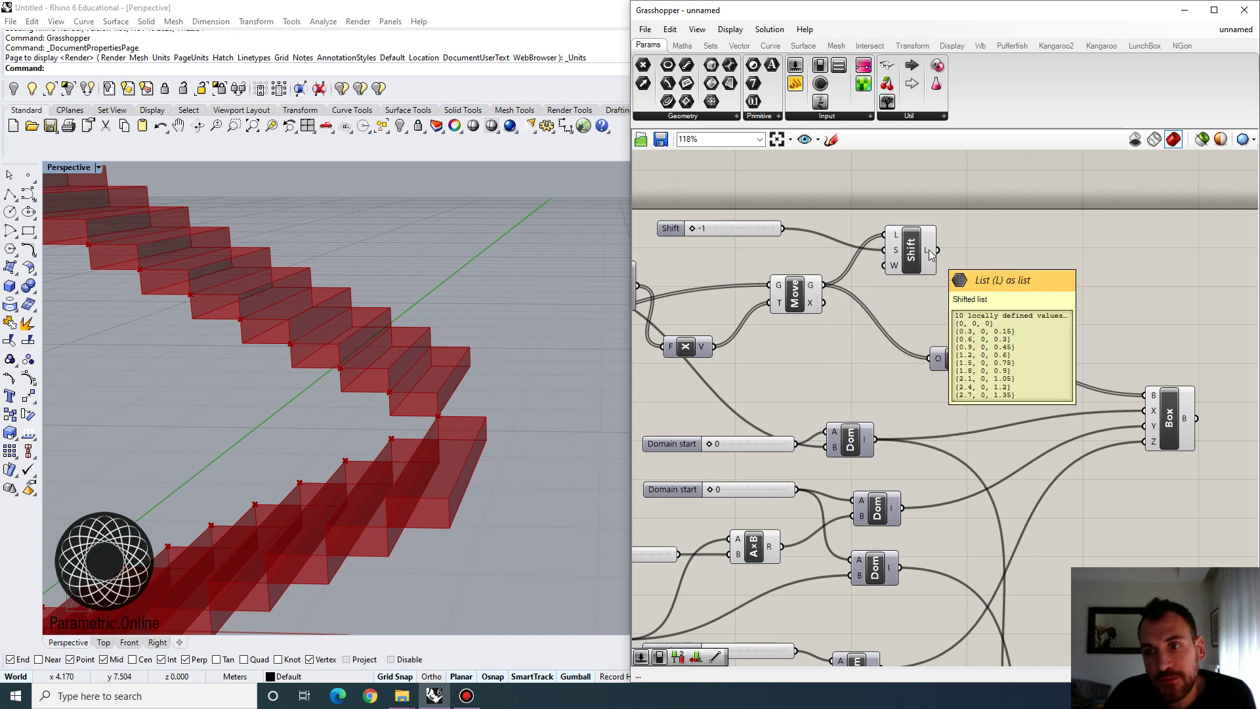
left_click_drag(938, 254, 929, 358)
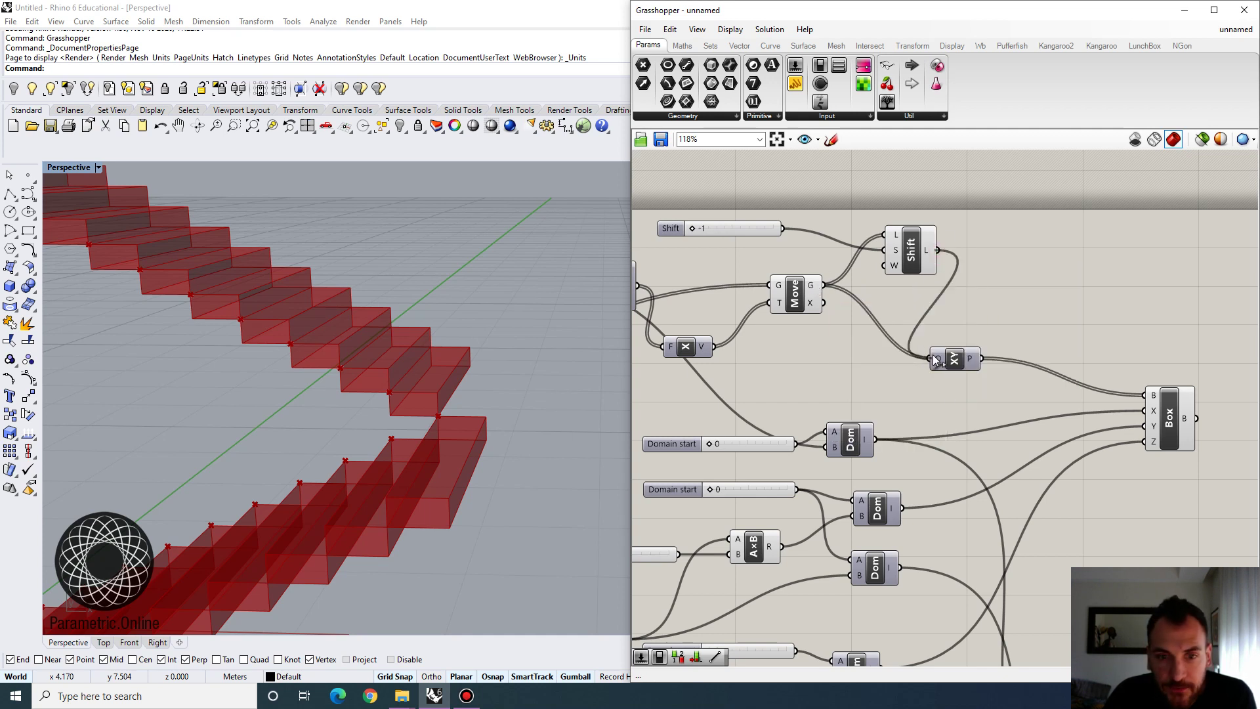
right_click_drag(995, 302, 894, 320)
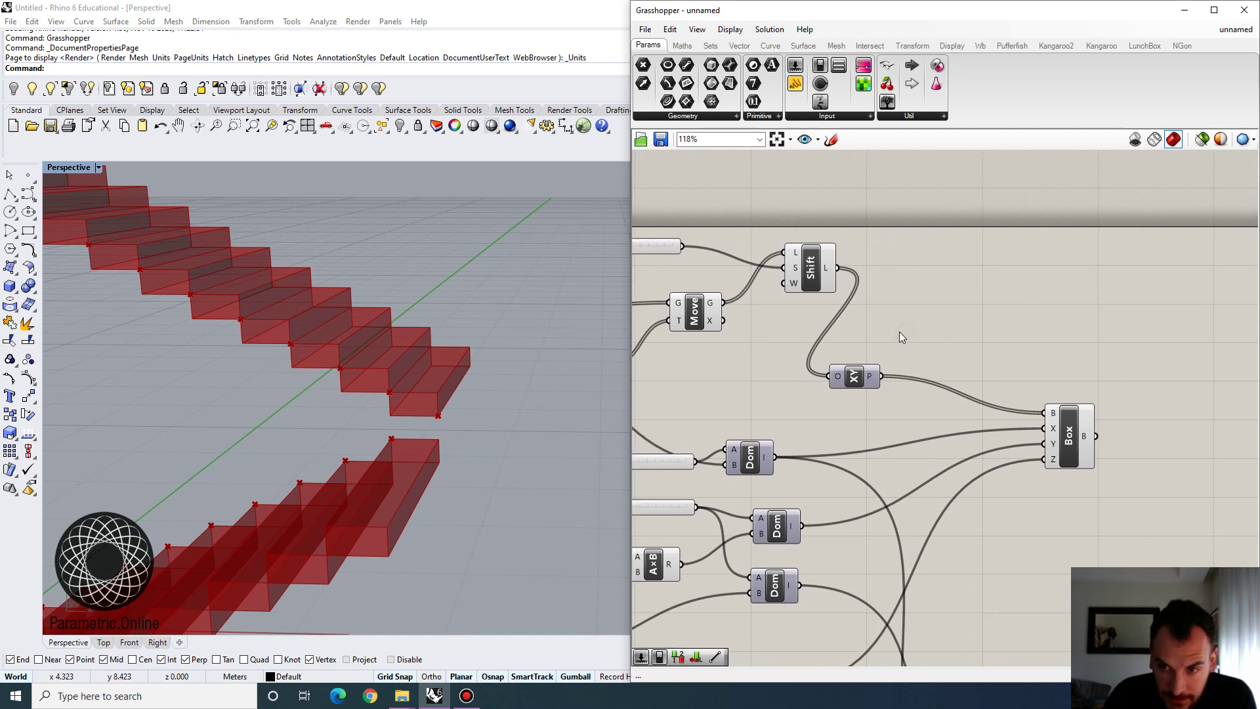
Add a Reverse List component and connect the first Move's geometry output to it.
double_click(1006, 315)
type("reve")
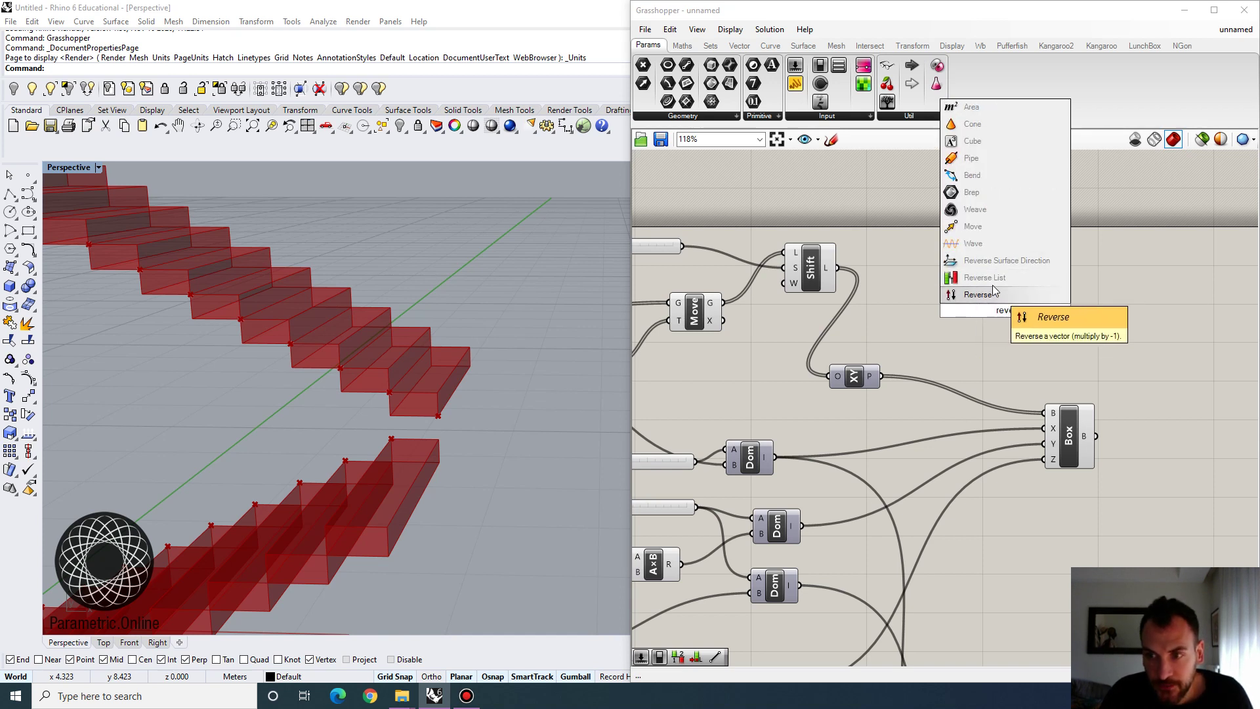
left_click(984, 278)
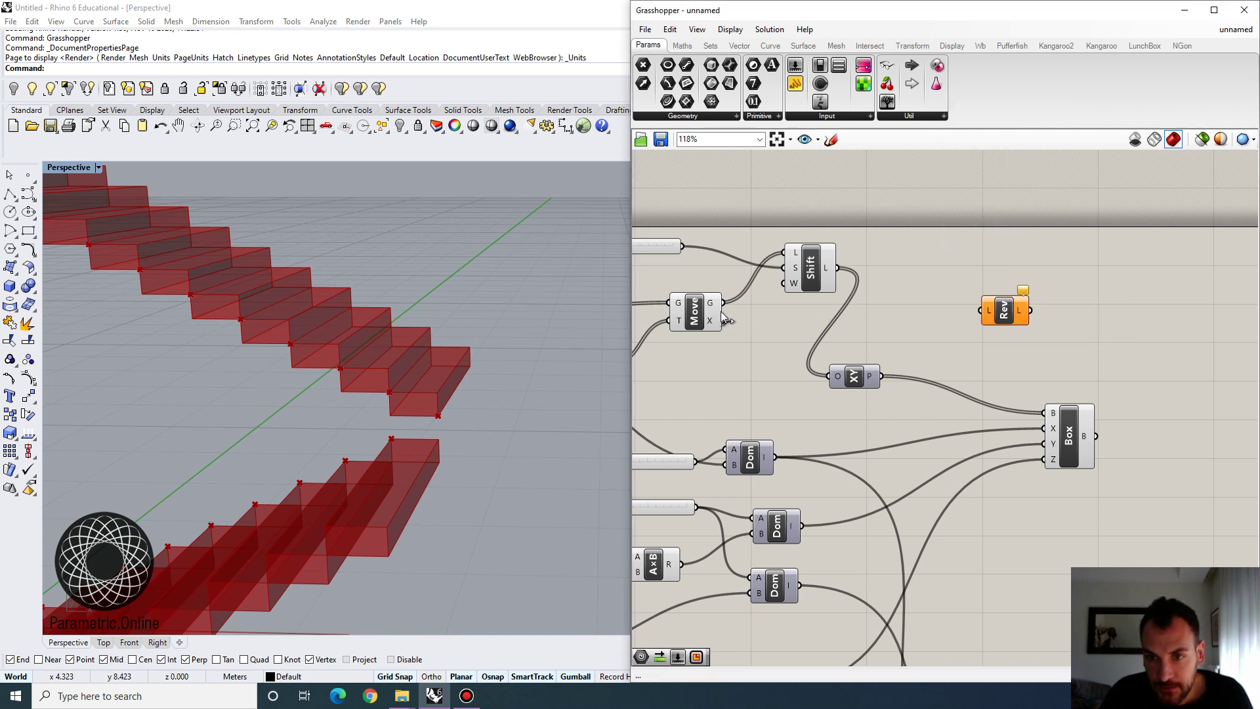
left_click_drag(722, 302, 984, 311)
Add a List Item component and feed it the reversed list to isolate the flight's last point.
double_click(1108, 314)
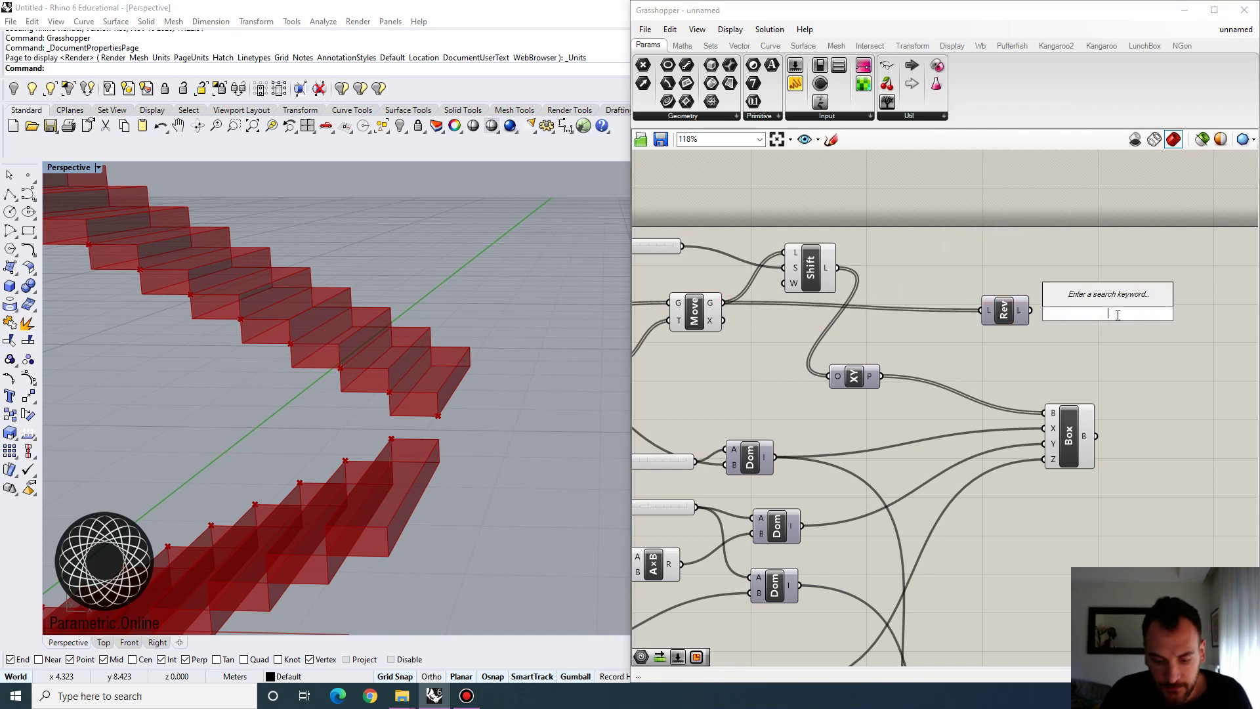
type("list")
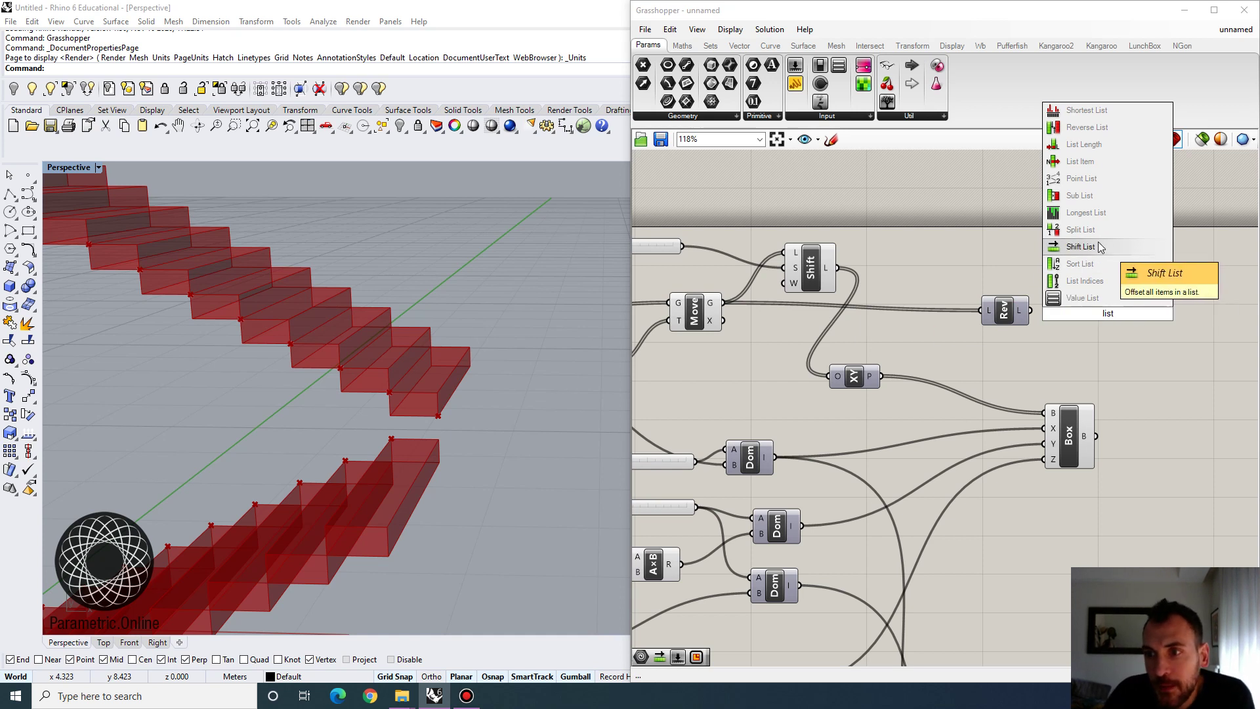
left_click(1082, 162)
left_click_drag(1029, 310, 1093, 321)
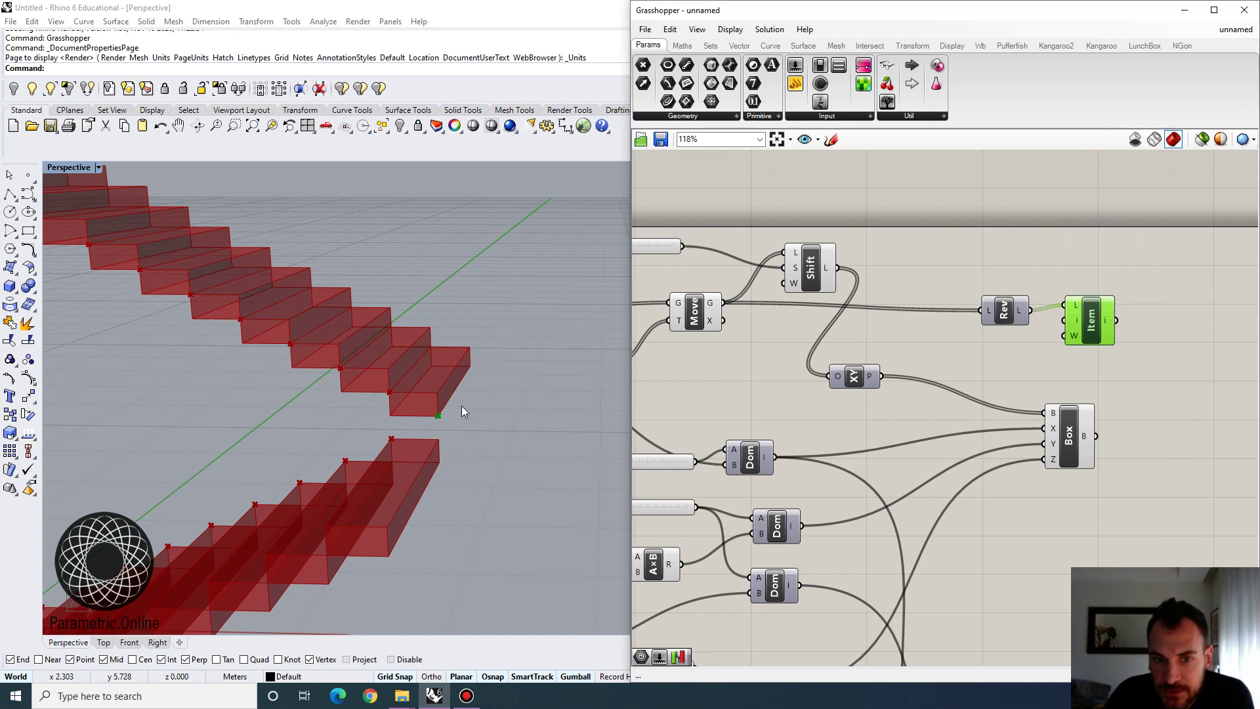
scroll(933, 387, "down", 3)
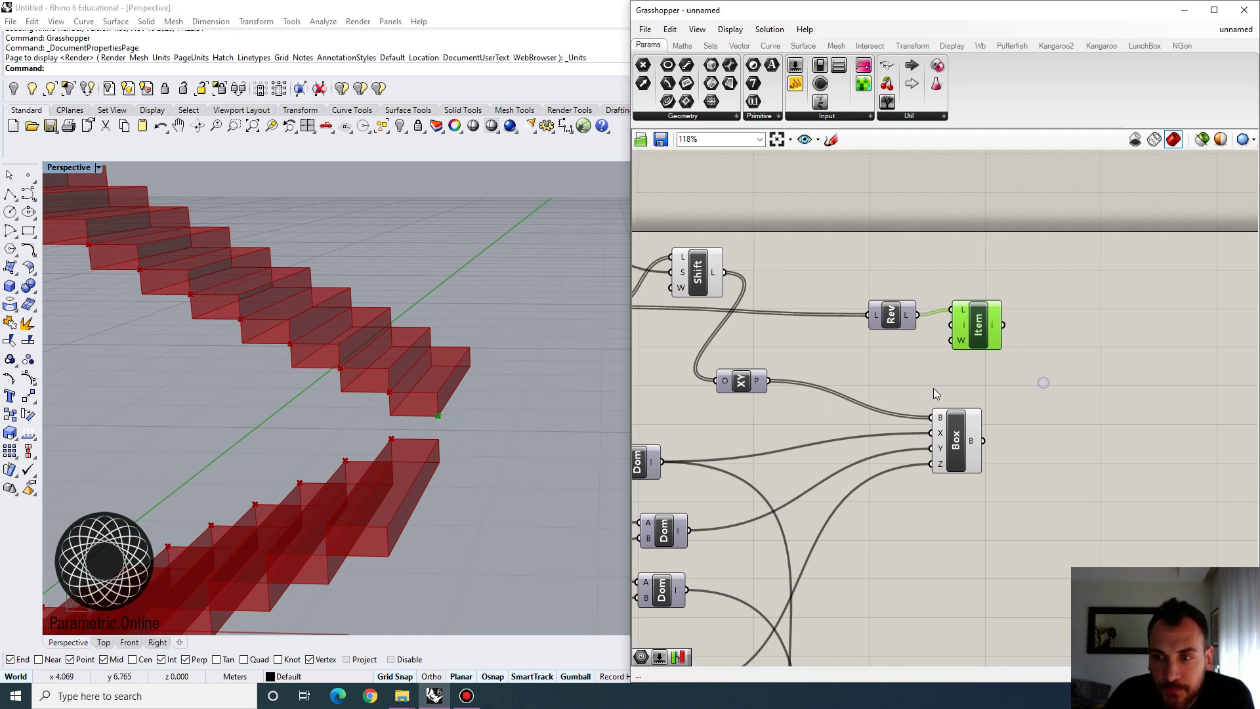
Duplicate the first flight's XY Plane and Domain Box, placing the copies beyond the List Item.
left_click_drag(1014, 508, 854, 407)
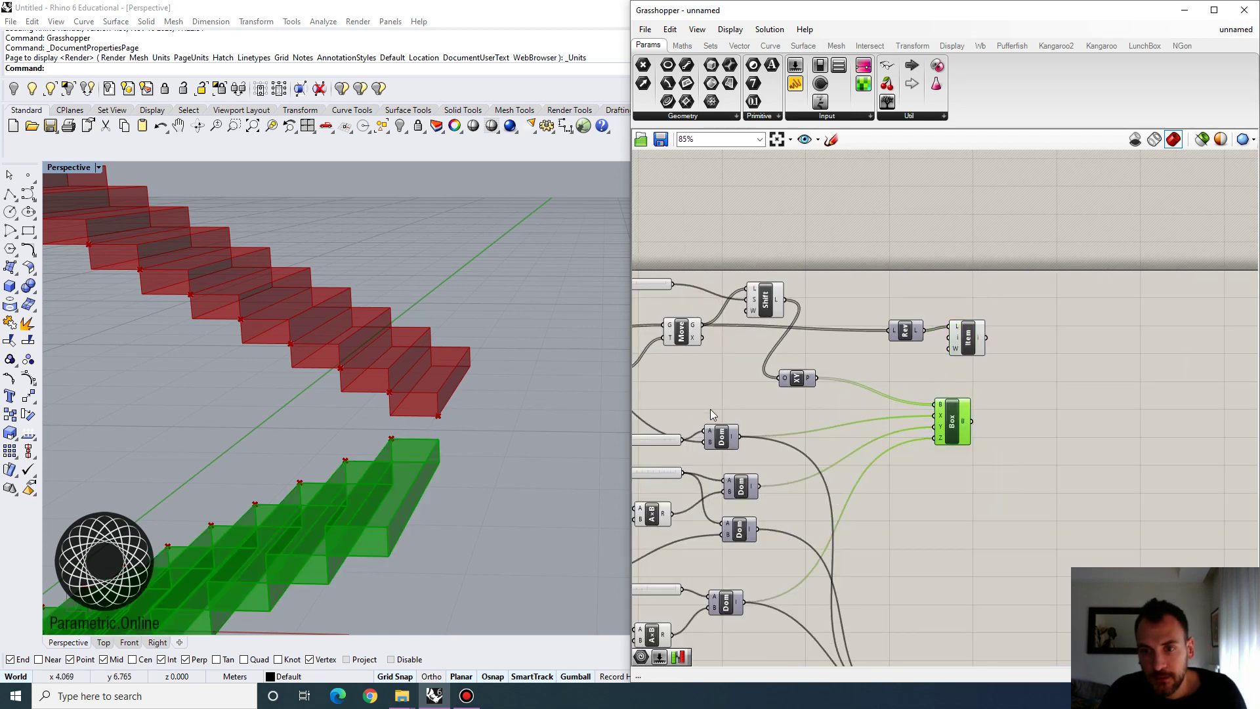
left_click(798, 384)
left_click_drag(954, 426, 1218, 425)
left_click(807, 383, "shift")
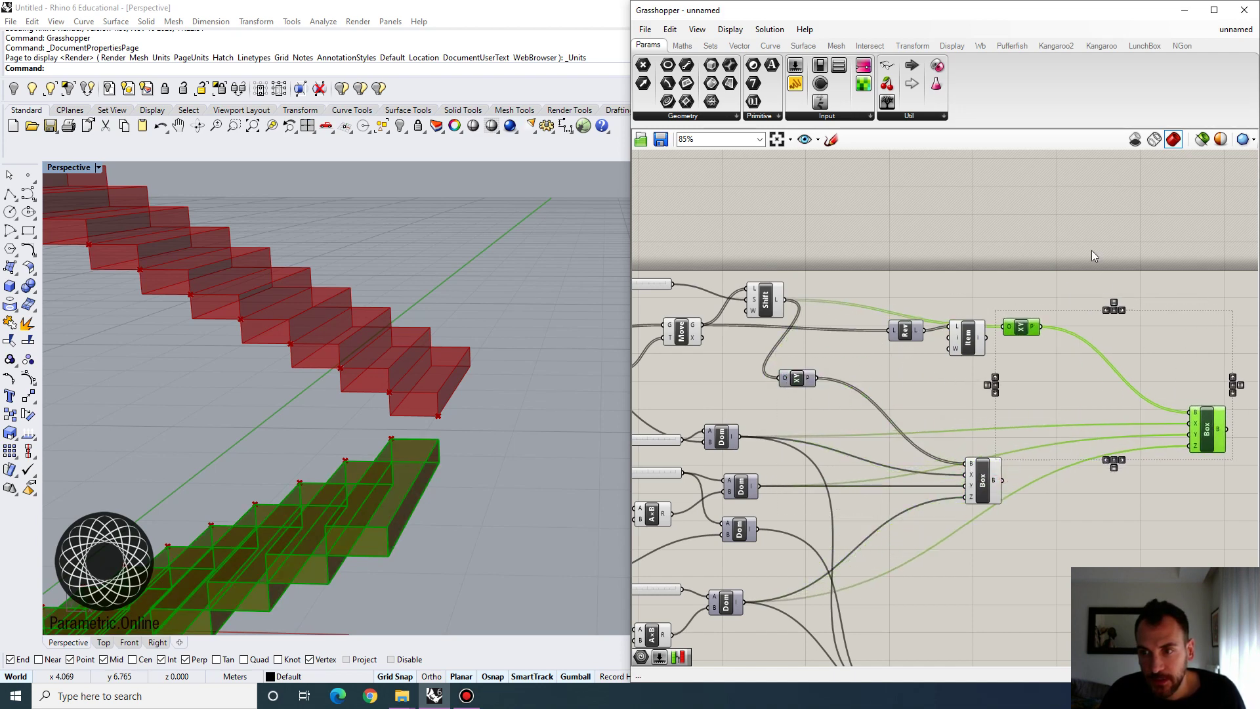
Connect the List Item's output to the copied XY Plane's origin, reposition that plane and highlight the copied Domain Box.
scroll(1050, 289, "up", 2)
left_click(1022, 316)
left_click_drag(966, 356, 984, 339)
scroll(983, 340, "down", 2)
right_click_drag(1057, 346, 928, 353)
scroll(927, 353, "up", 1)
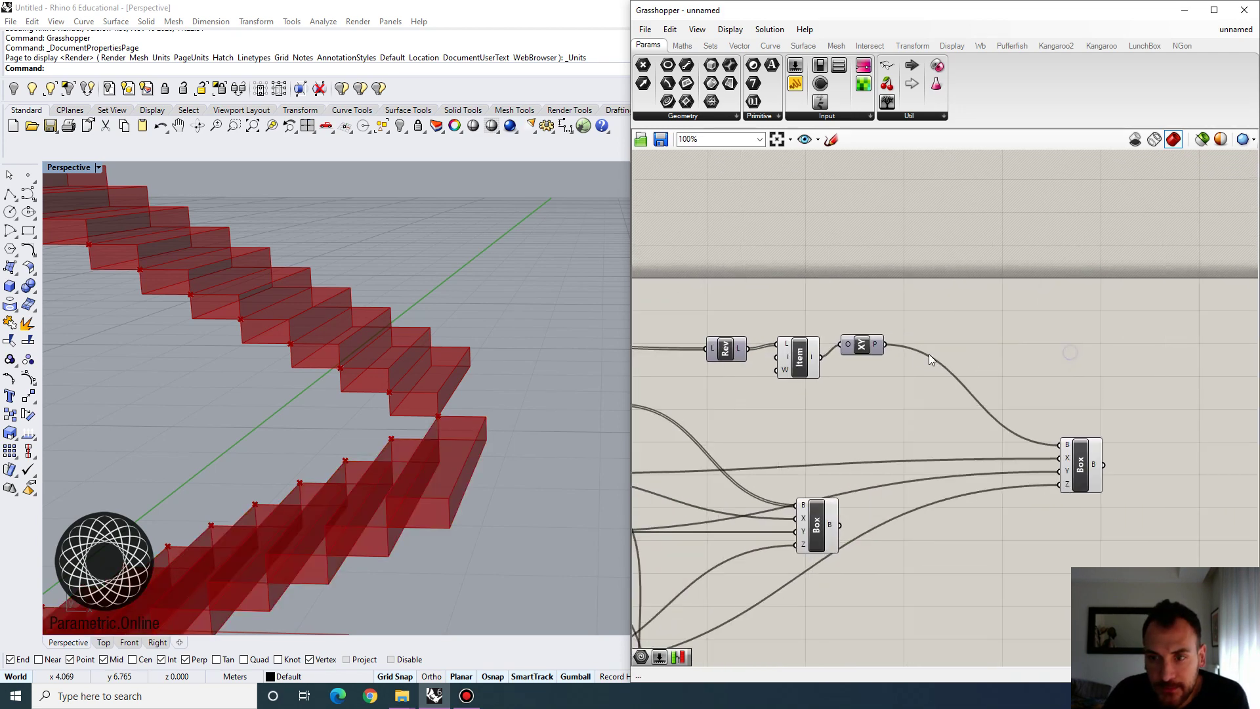
left_click_drag(874, 346, 921, 368)
left_click(1086, 470)
scroll(1090, 459, "up", 2)
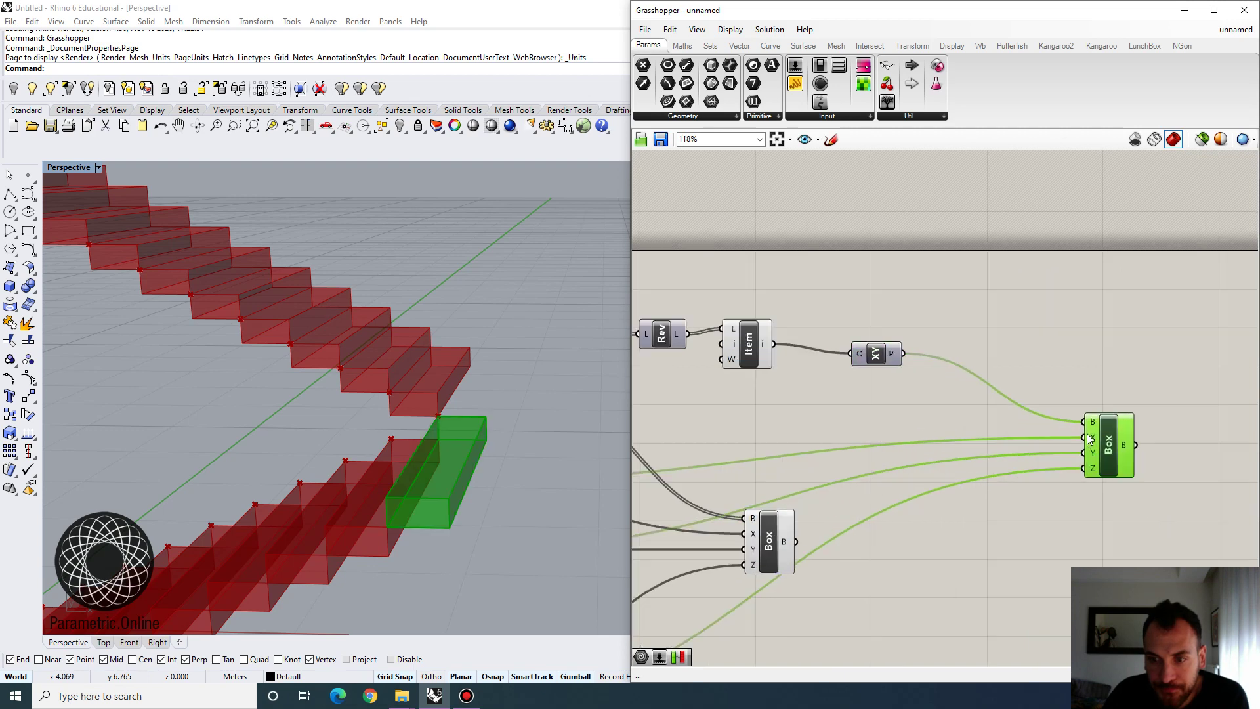
Connect the 0 to 1.5 width domain to the copied Domain Box's X input and inspect the landing in perspective.
mouse_move(1093, 440)
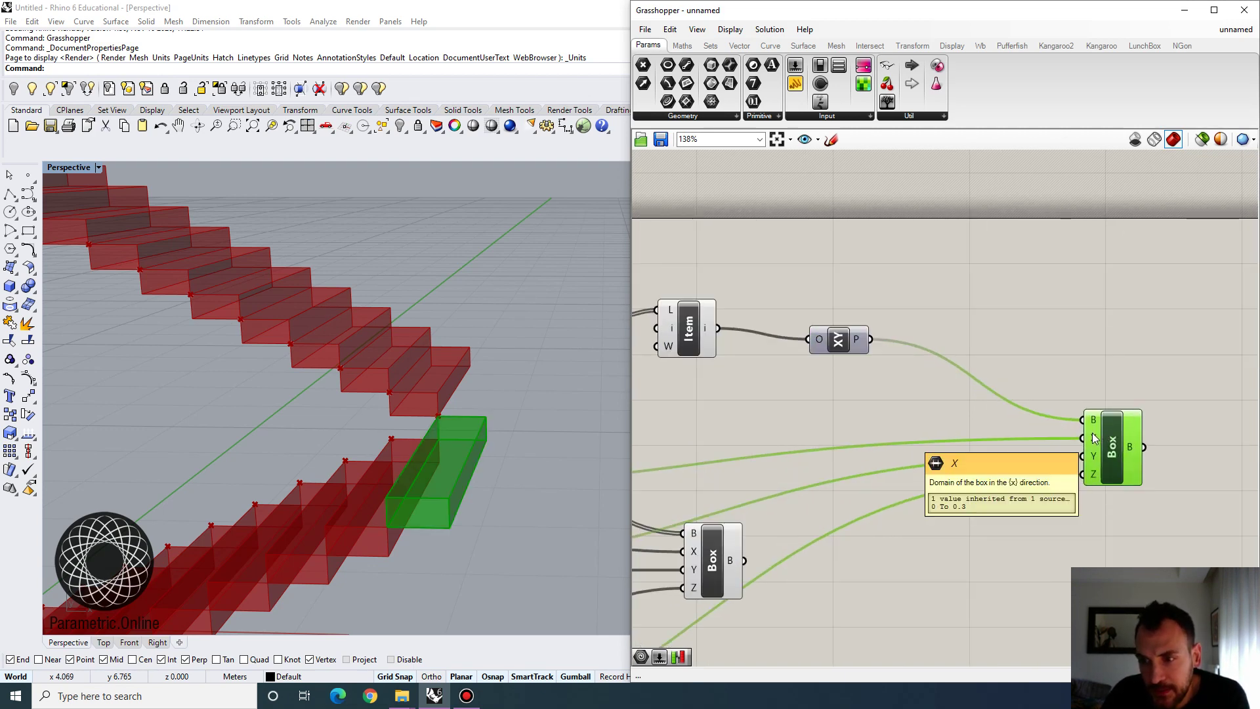
scroll(1092, 434, "down", 4)
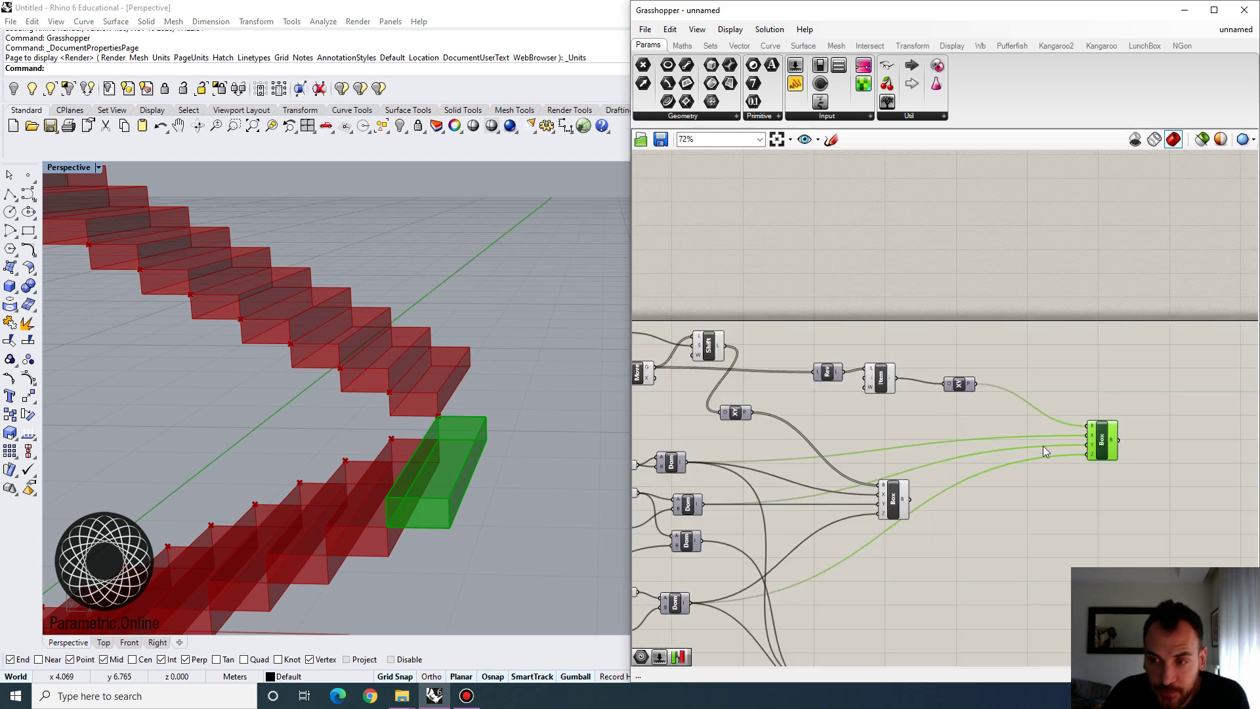
right_click_drag(1042, 446, 1123, 251)
scroll(833, 387, "up", 2)
scroll(784, 407, "down", 1)
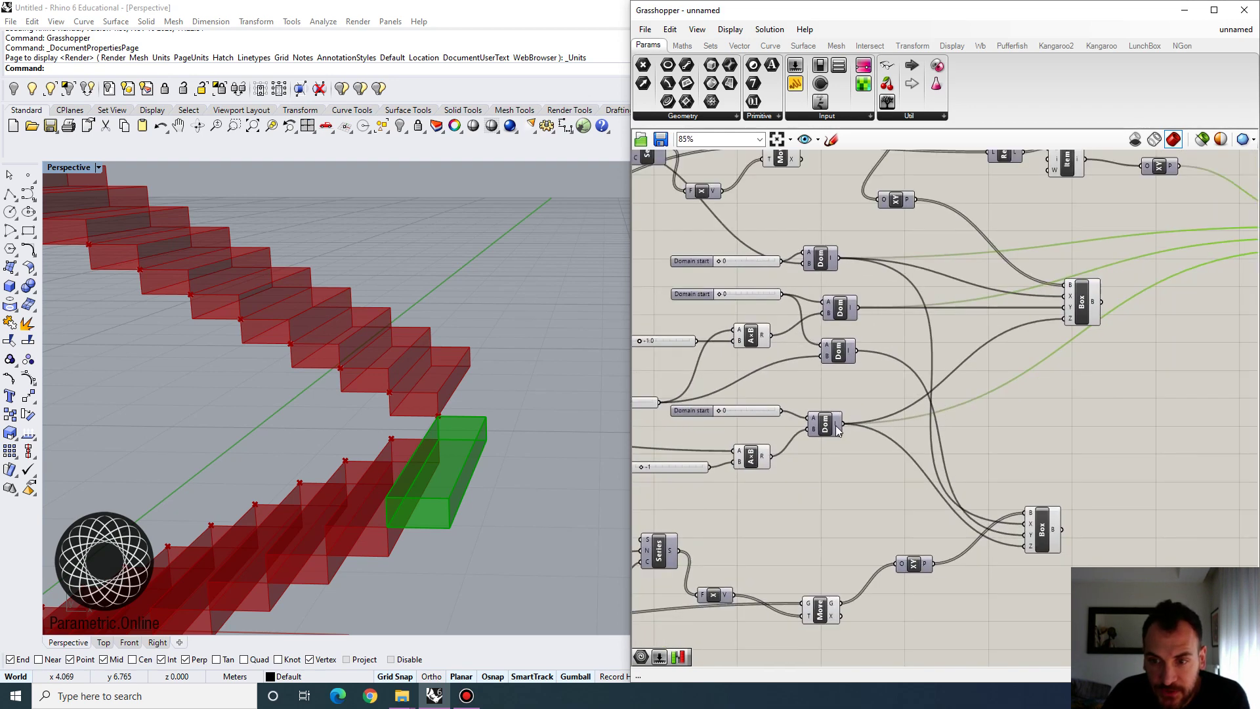
scroll(847, 393, "down", 1)
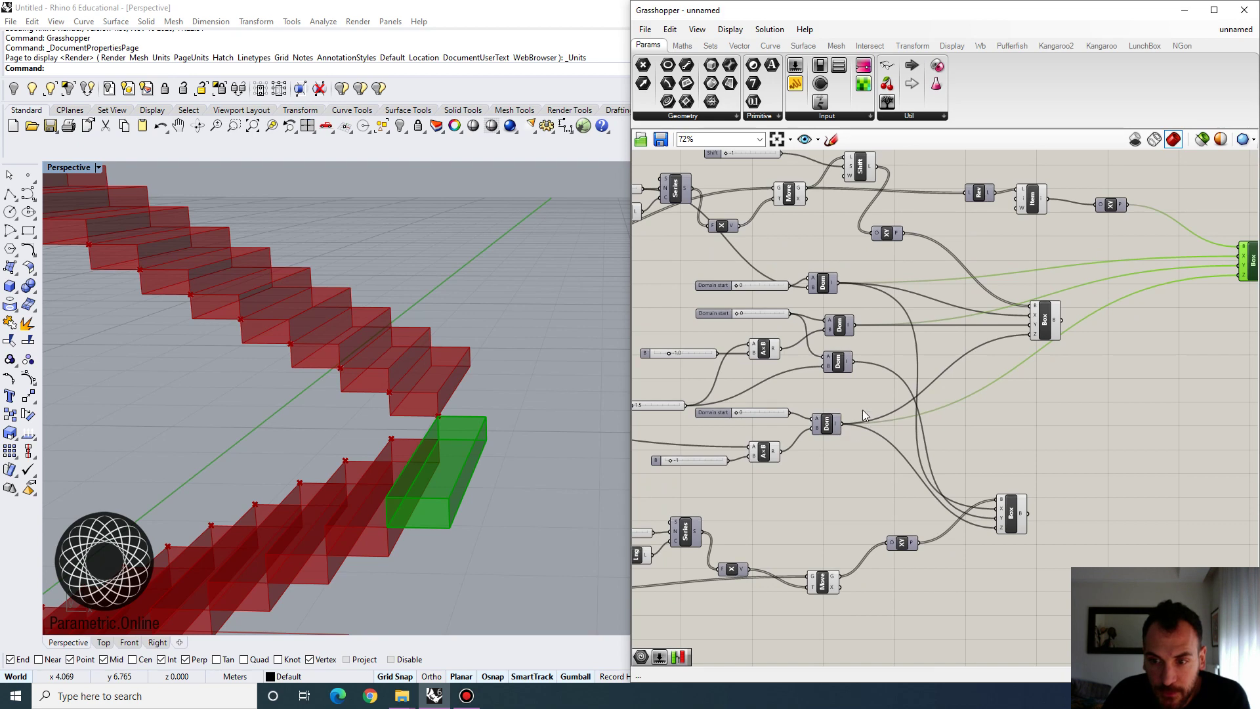
scroll(855, 359, "up", 1)
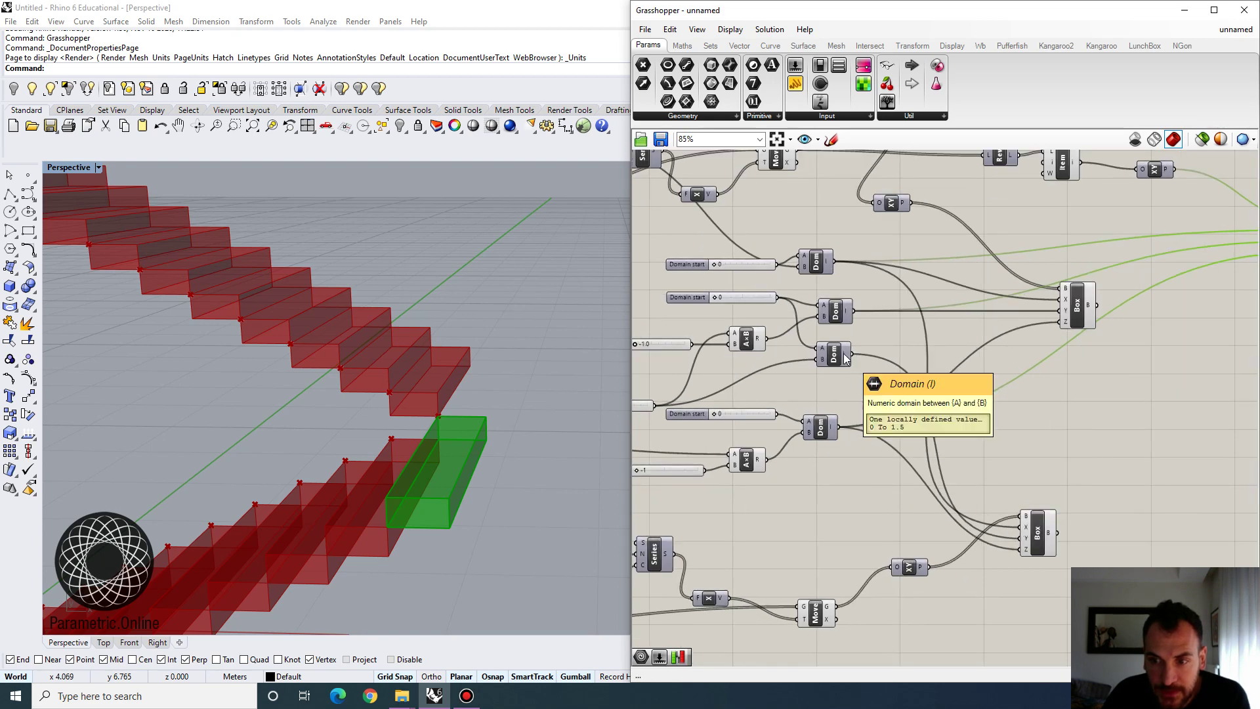
scroll(873, 391, "down", 3)
scroll(1155, 309, "up", 4)
left_click_drag(984, 360, 1121, 278)
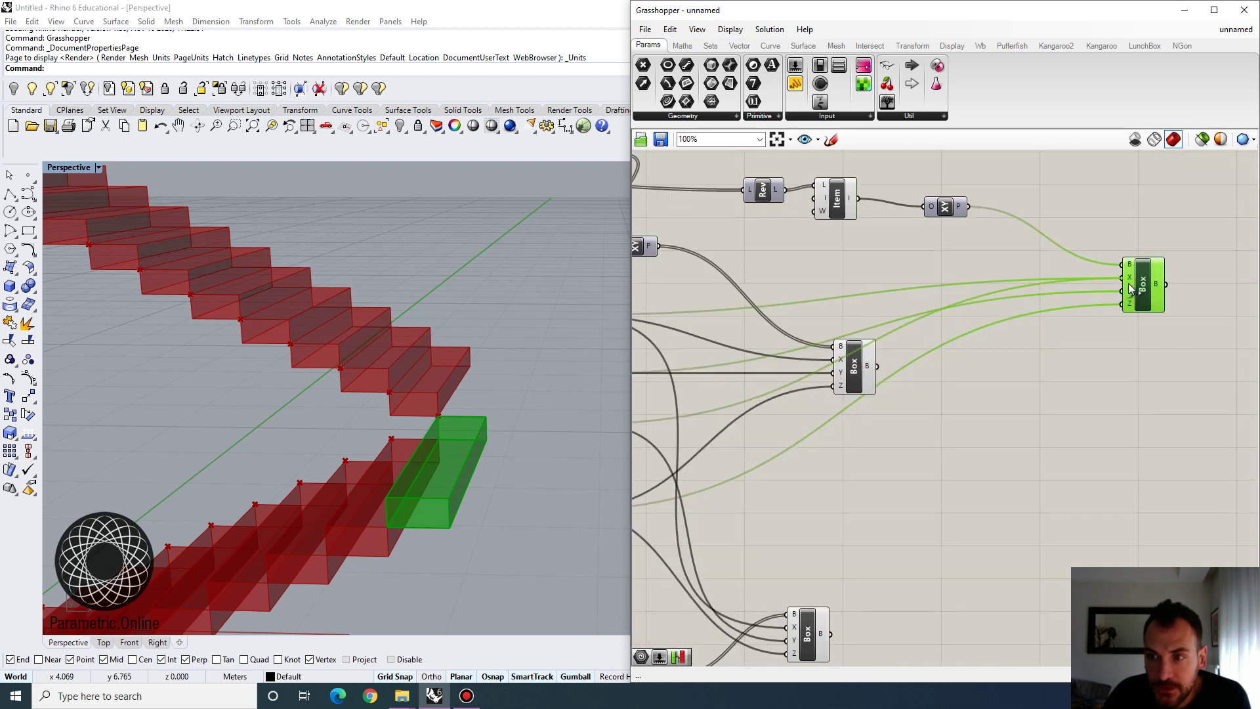
scroll(172, 379, "down", 4)
right_click_drag(488, 408, 473, 432)
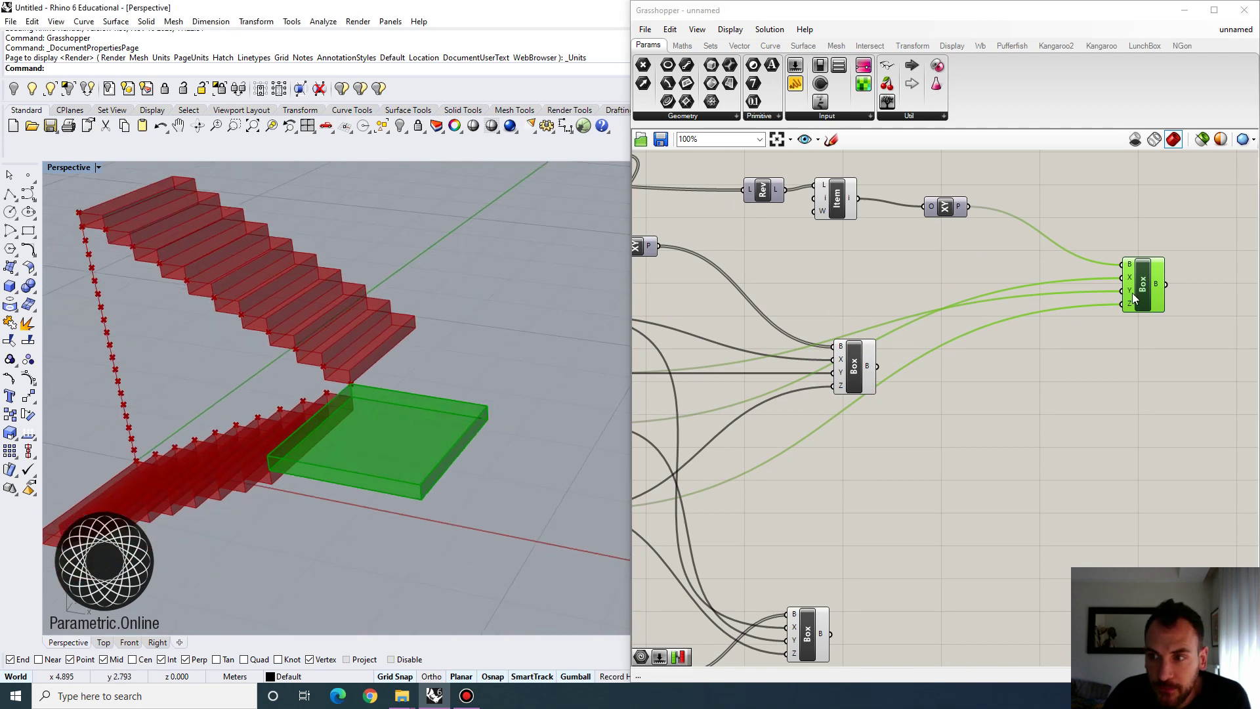
Duplicate the flight's Construct Domain component and connect the A×B width result to the copy's domain start.
mouse_move(1129, 290)
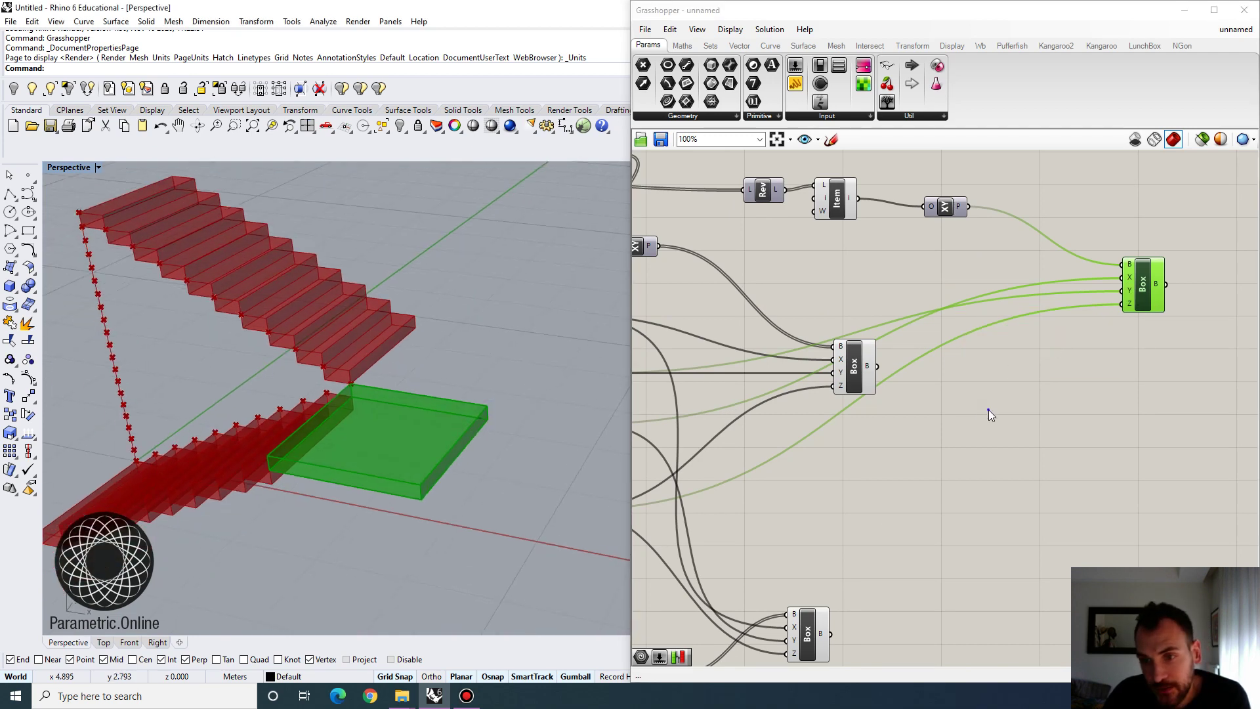
right_click_drag(902, 397, 1077, 401)
scroll(789, 404, "down", 2)
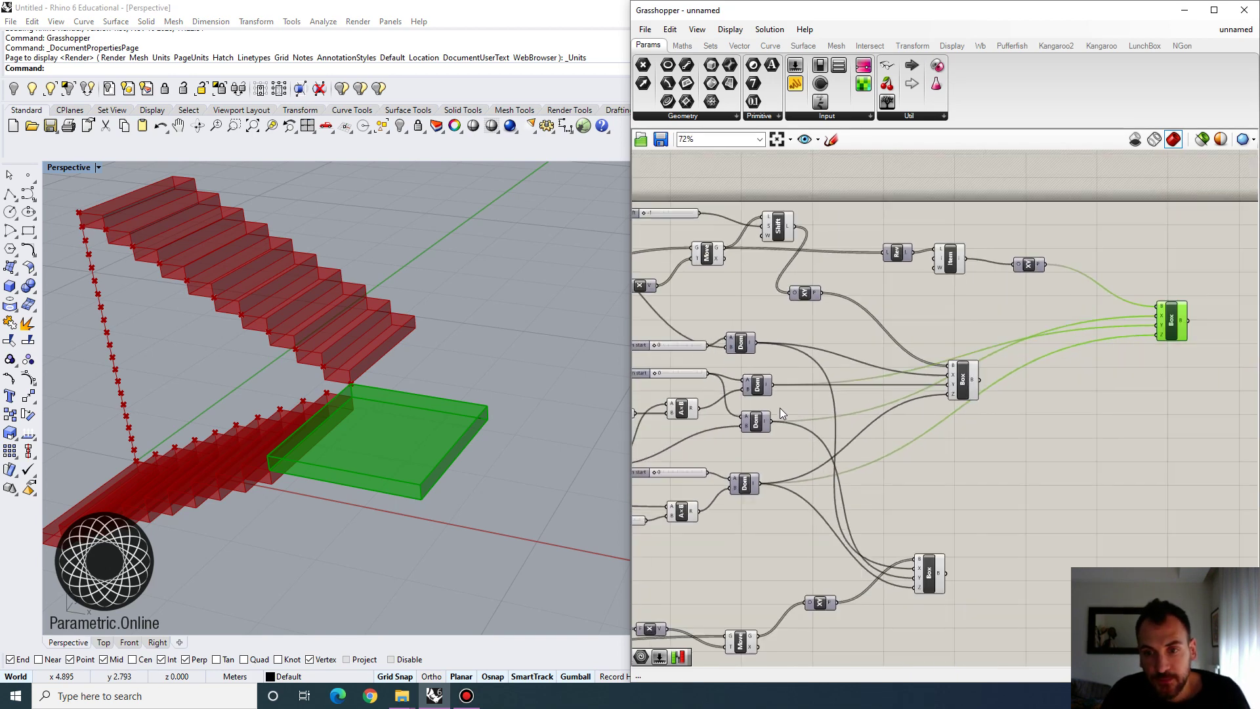
left_click_drag(749, 418, 931, 446, "alt")
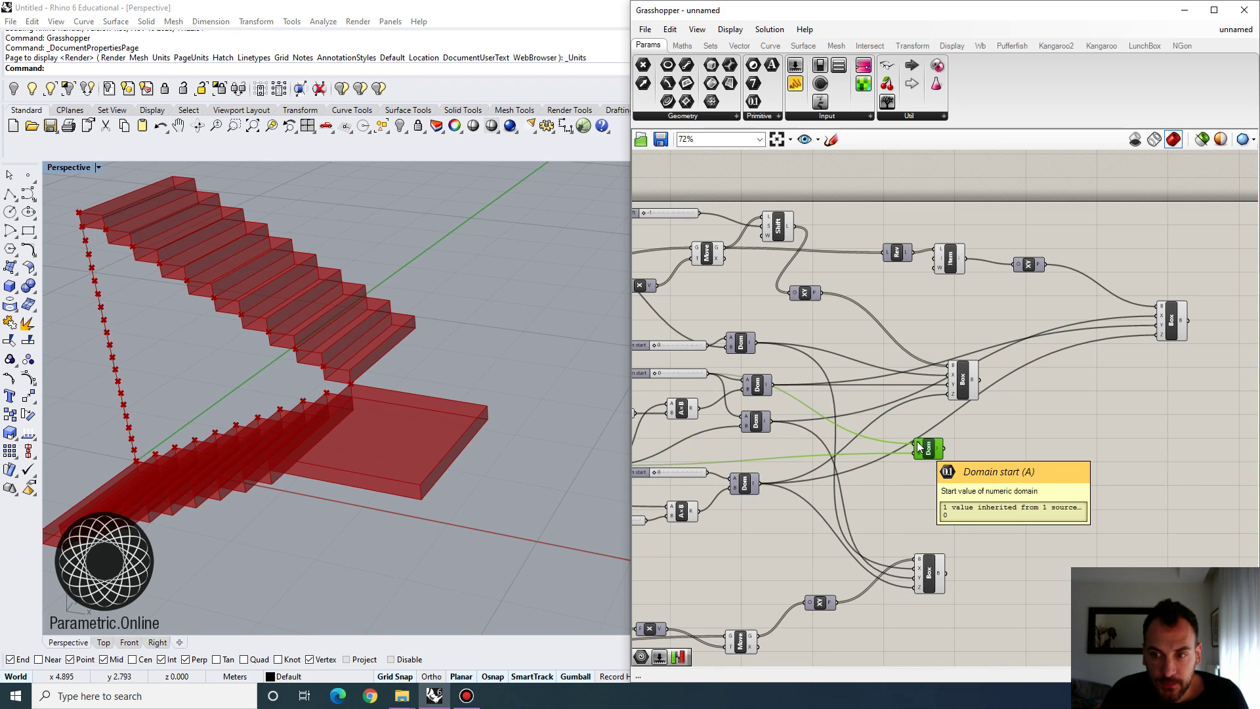
scroll(912, 445, "up", 2)
scroll(974, 455, "down", 1)
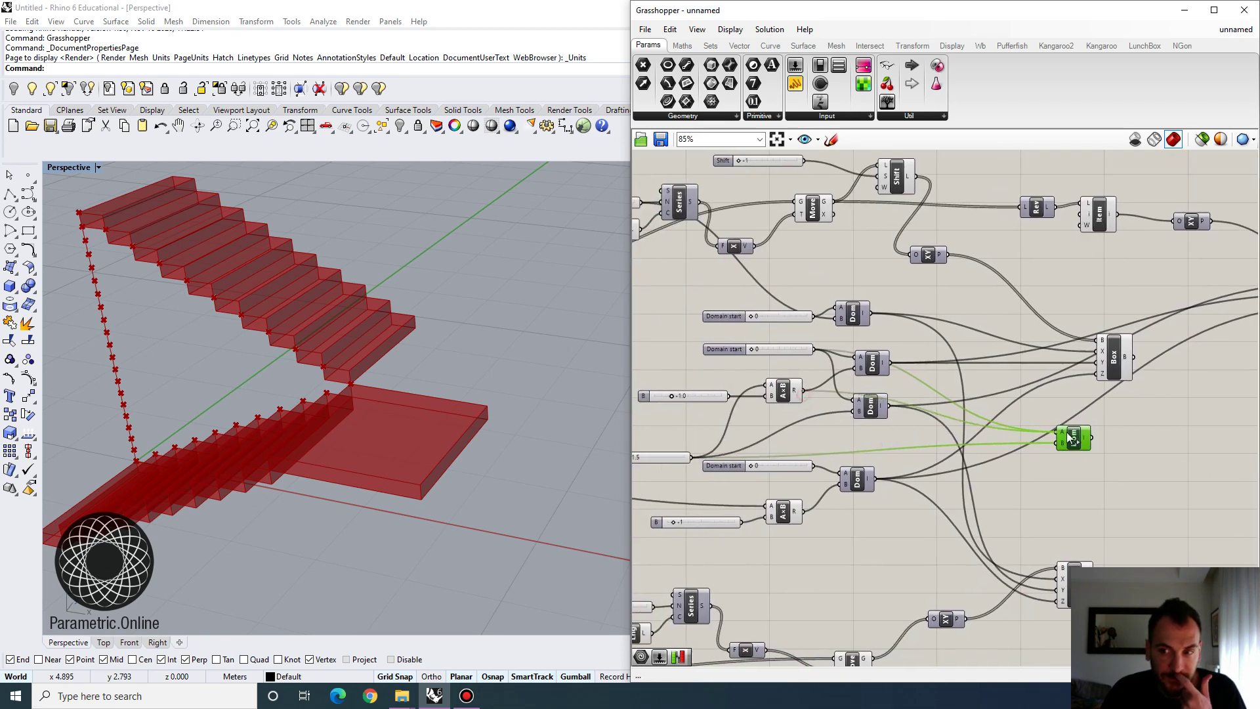
scroll(1083, 438, "up", 1)
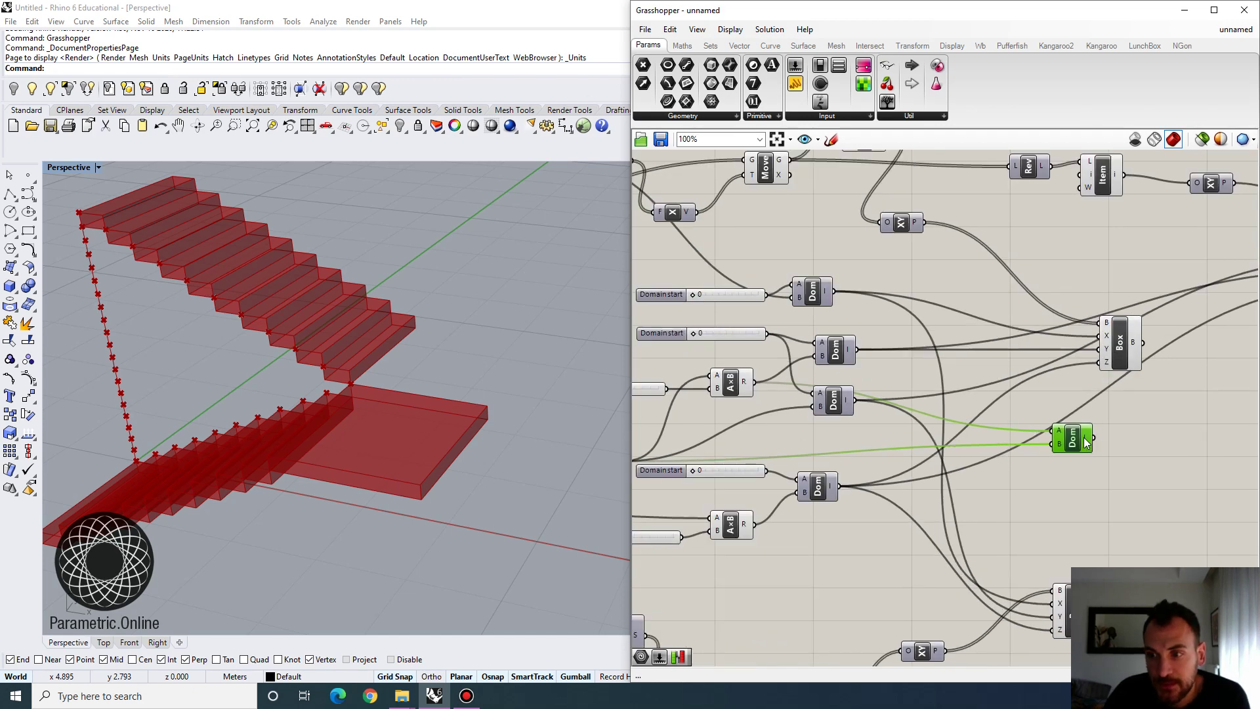
Connect the copied domain to the landing box's Y input and inspect the widened landing in perspective.
right_click_drag(1109, 397, 949, 432)
left_click_drag(933, 471, 1163, 336)
left_click(536, 424)
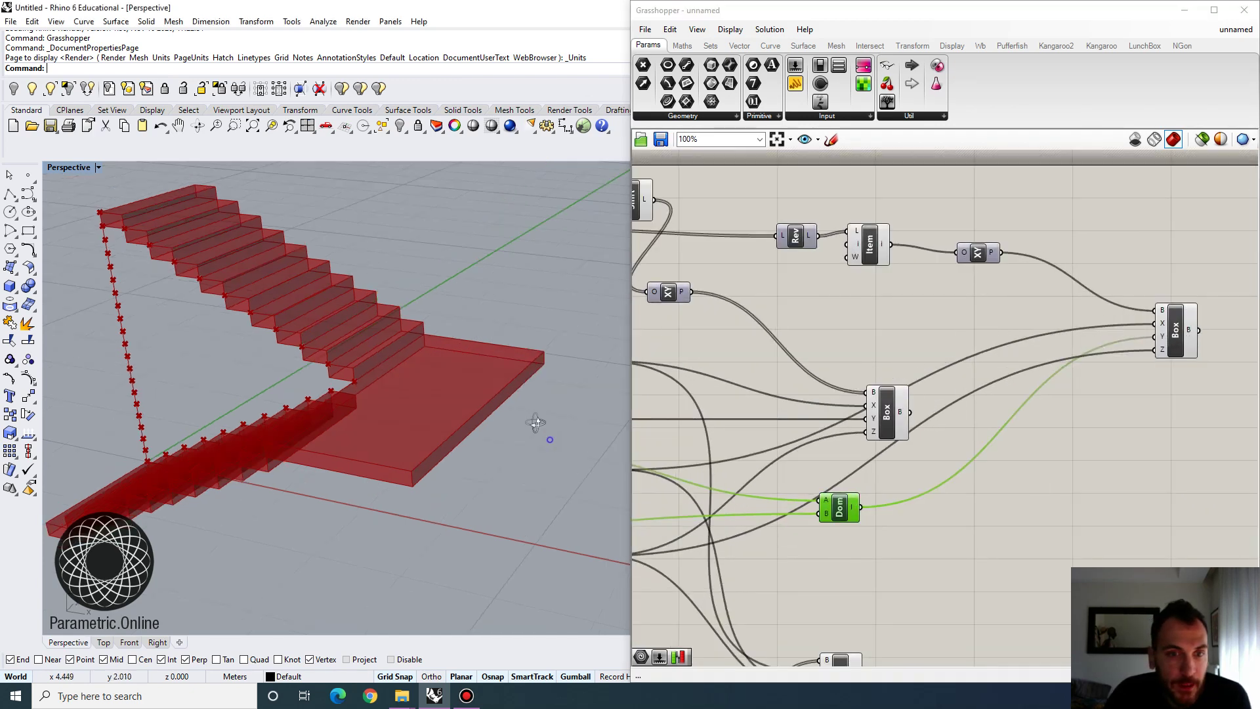
right_click_drag(536, 423, 390, 474)
Bring the landing box and both flights' Domain Box components together in a rough column.
left_click(1116, 355)
scroll(1133, 349, "down", 4)
scroll(1139, 349, "up", 3)
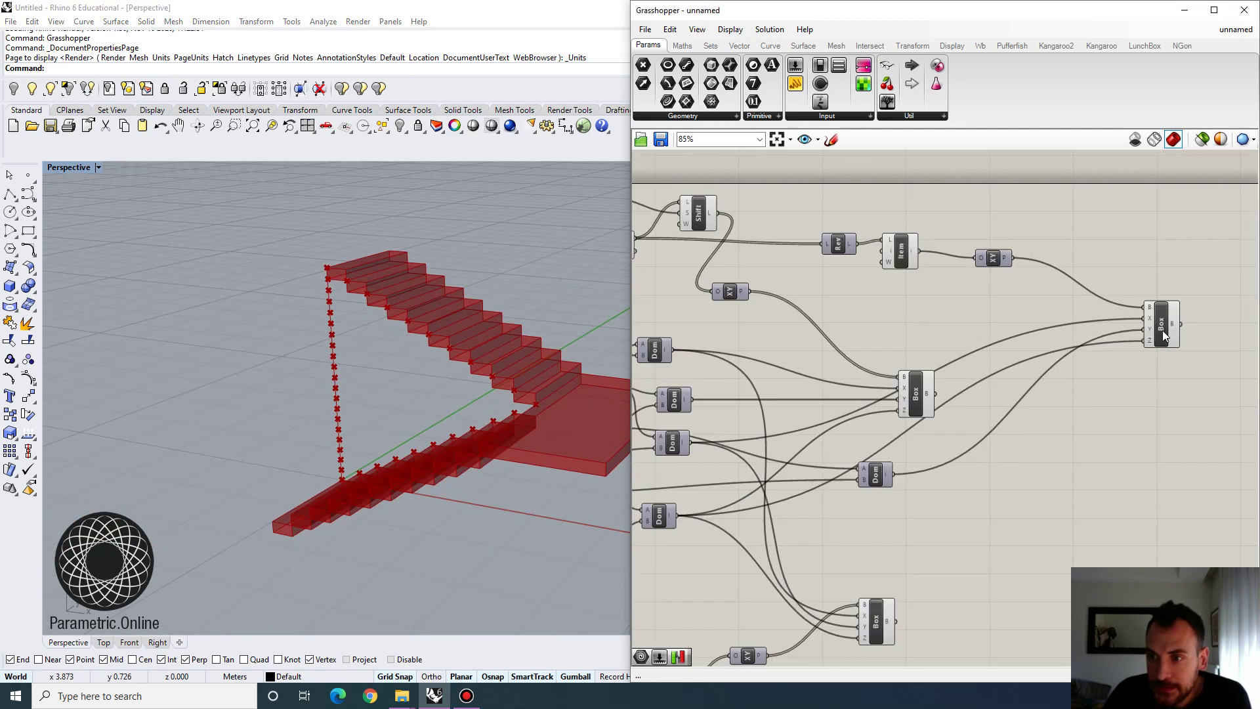
left_click_drag(1163, 333, 1101, 336)
left_click_drag(929, 394, 1101, 435)
left_click_drag(877, 626, 1096, 513)
right_click_drag(1120, 498, 1053, 478)
left_click_drag(1101, 578, 1016, 598)
Select the three Domain Box components, align them in one column and distribute them with even vertical spacing.
left_click(1043, 273)
left_click(1042, 273)
left_click_drag(1043, 276, 1015, 551)
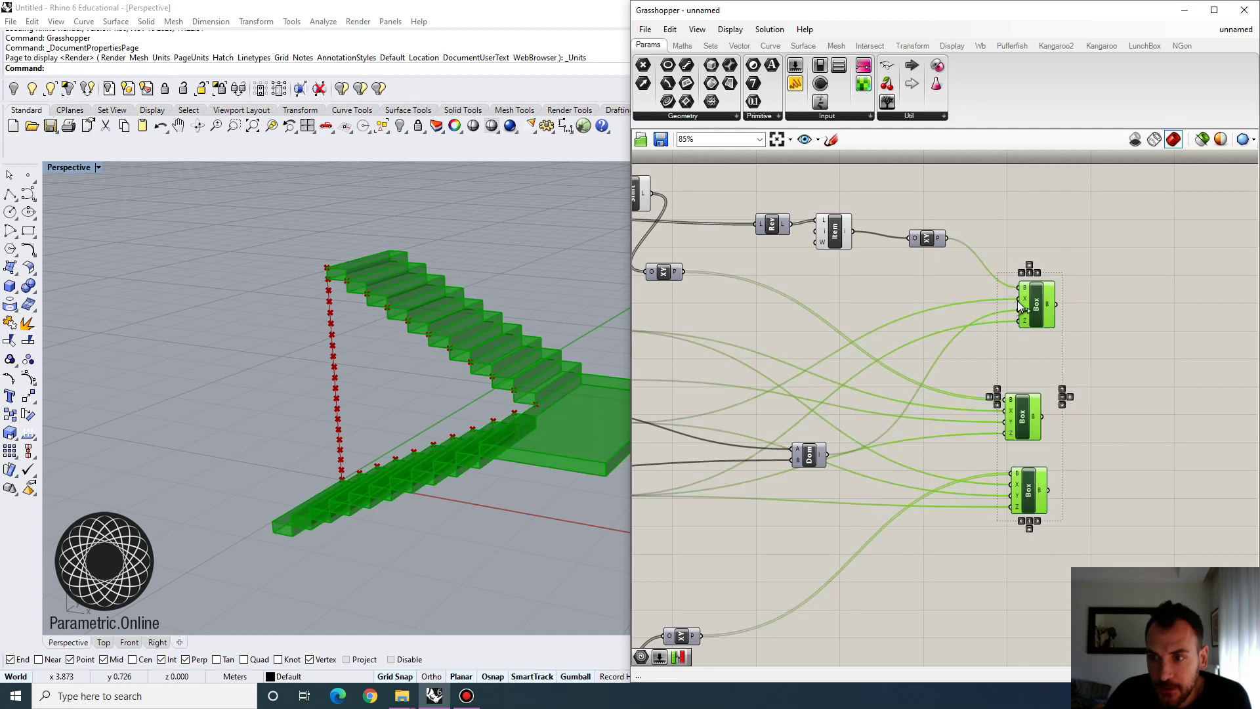
left_click(1022, 273)
left_click(1024, 265)
left_click(1096, 321)
Return to the start of the definition and move the 0.15 Length slider beneath the Z coordinate slider.
scroll(1086, 321, "down", 1)
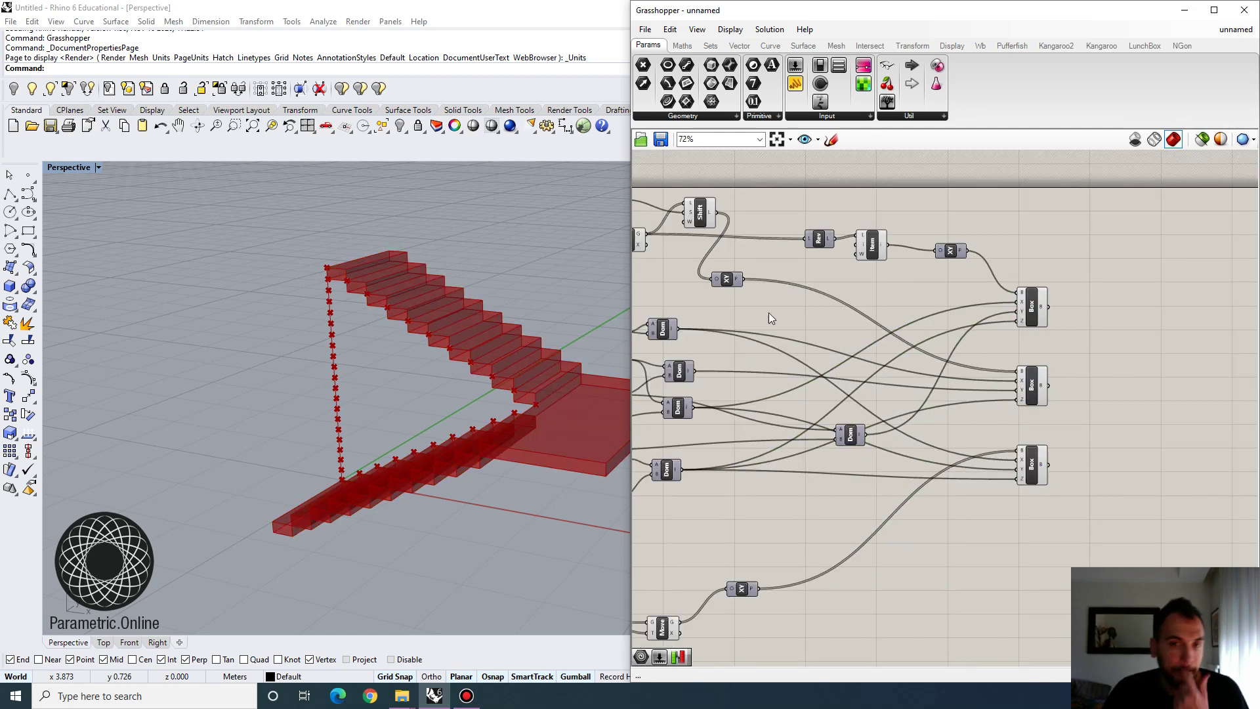
right_click_drag(396, 257, 459, 279)
right_click_drag(730, 413, 904, 405)
scroll(853, 279, "down", 5)
right_click_drag(768, 304, 1042, 355)
scroll(807, 357, "up", 4)
scroll(809, 364, "up", 5)
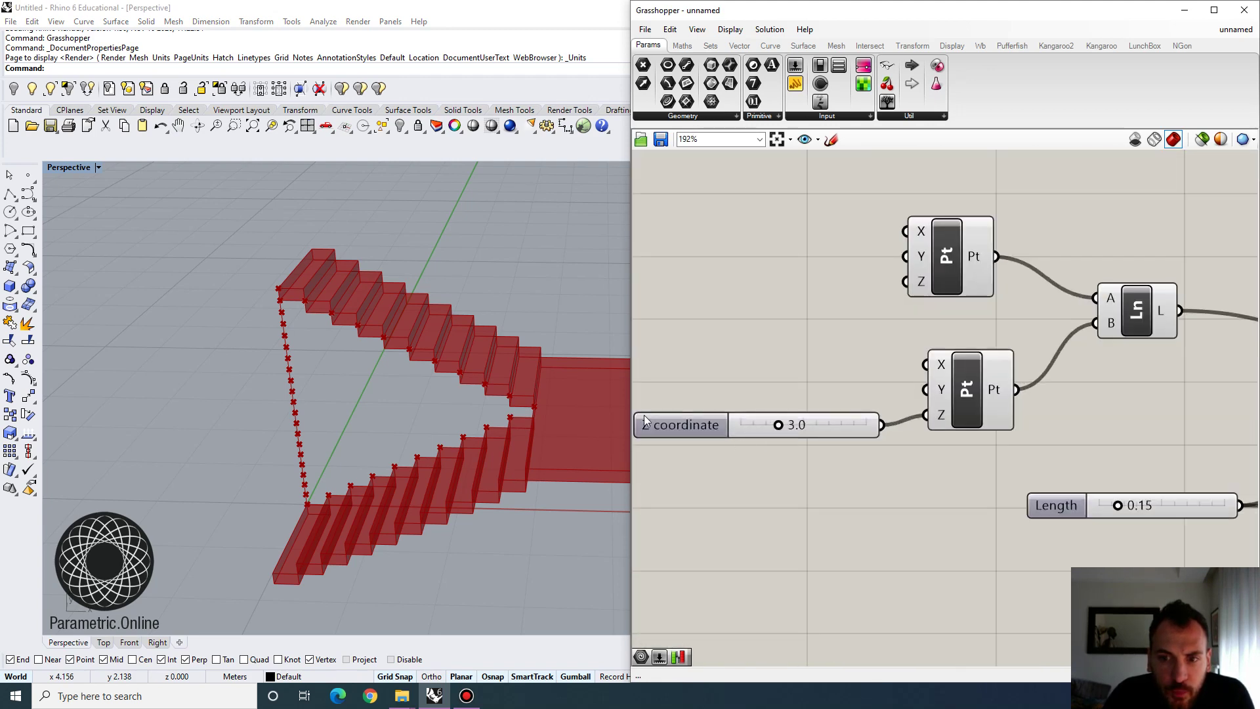
right_click_drag(400, 394, 366, 413)
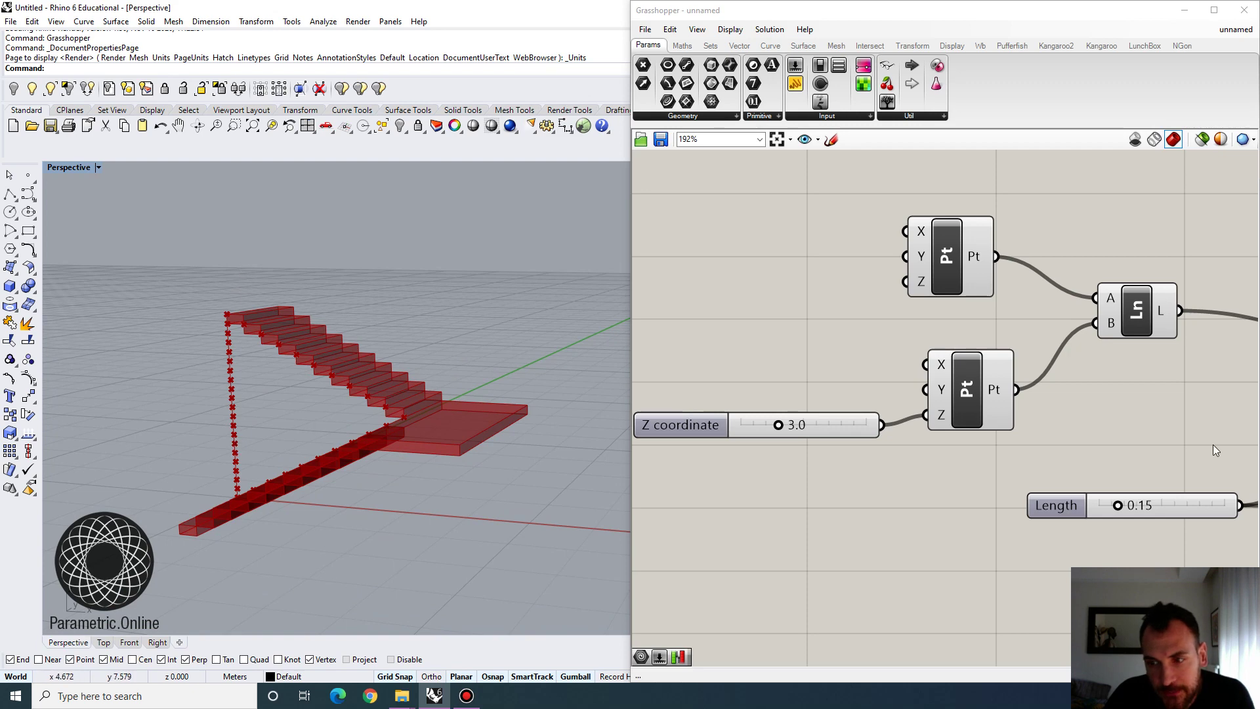
right_click_drag(1212, 444, 1038, 415)
scroll(995, 460, "down", 2)
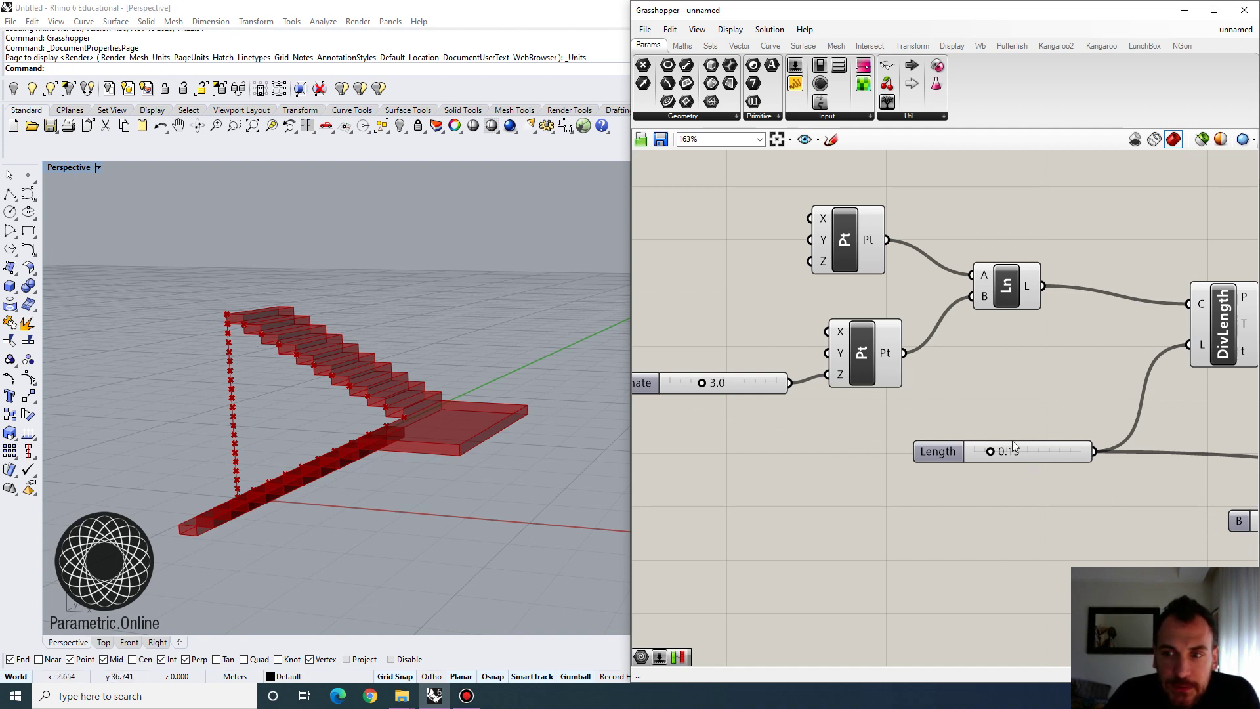
left_click_drag(1025, 454, 909, 477)
Set the Z coordinate slider to 3.4 and inspect how the top step meets the vertical point line.
left_click(751, 386)
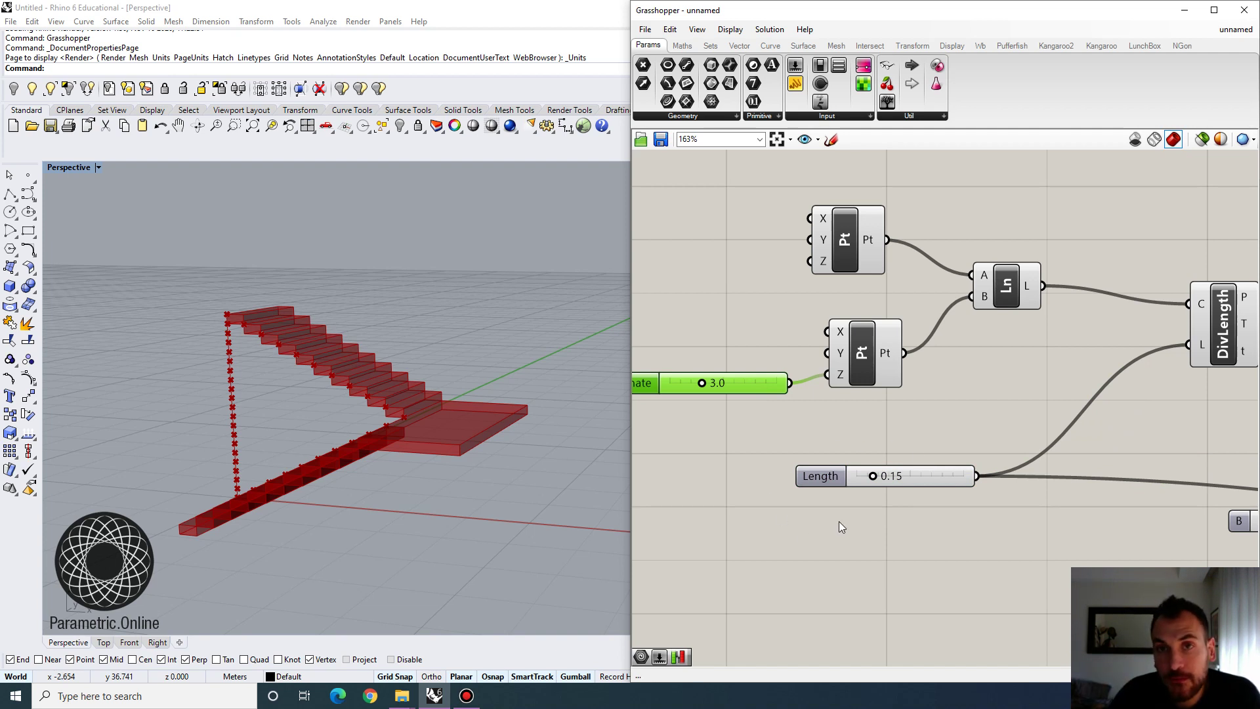
right_click_drag(857, 414, 878, 422)
scroll(781, 400, "up", 2)
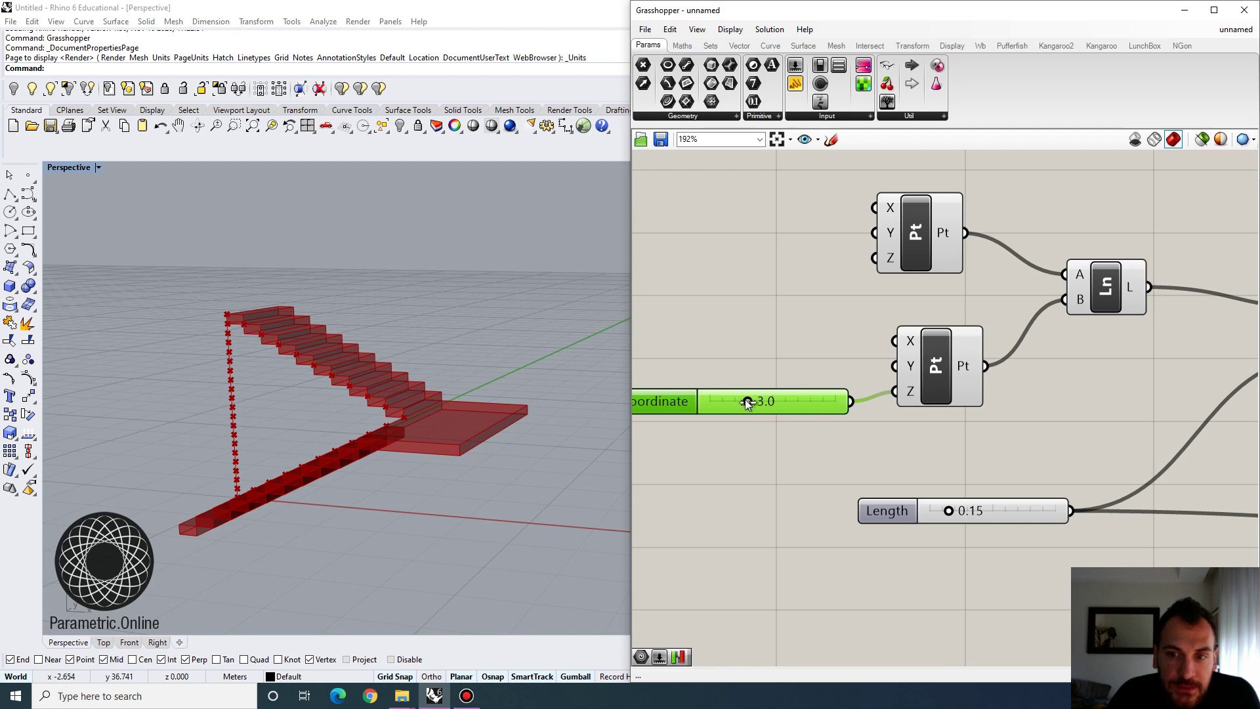
mouse_move(745, 399)
left_mouse_down()
mouse_move(767, 399)
mouse_move(756, 399)
left_mouse_up()
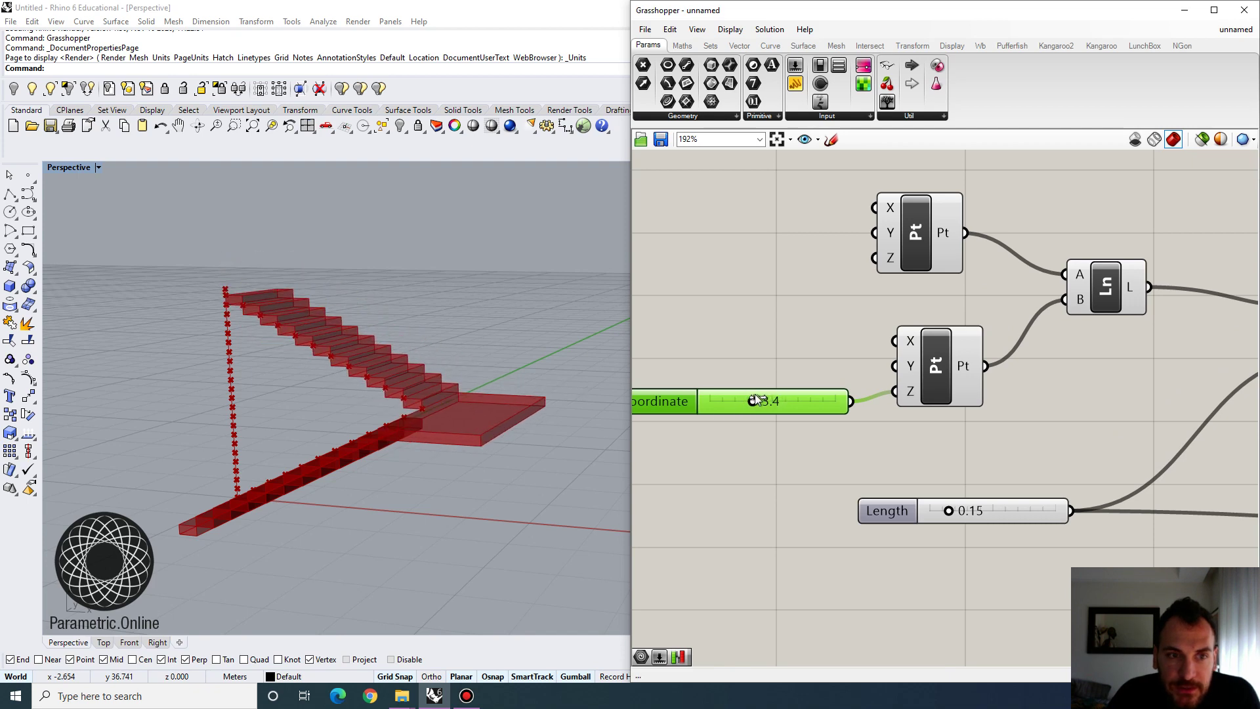
scroll(239, 341, "up", 5)
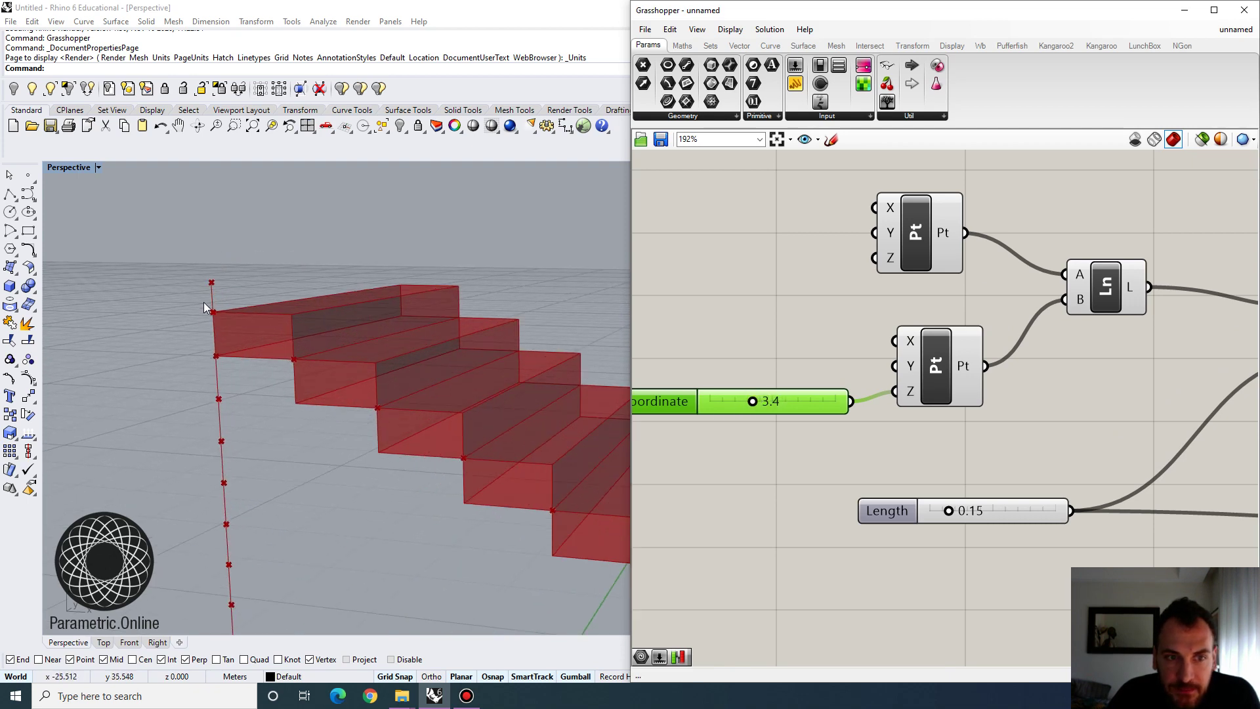
scroll(203, 302, "down", 3)
scroll(915, 423, "down", 2)
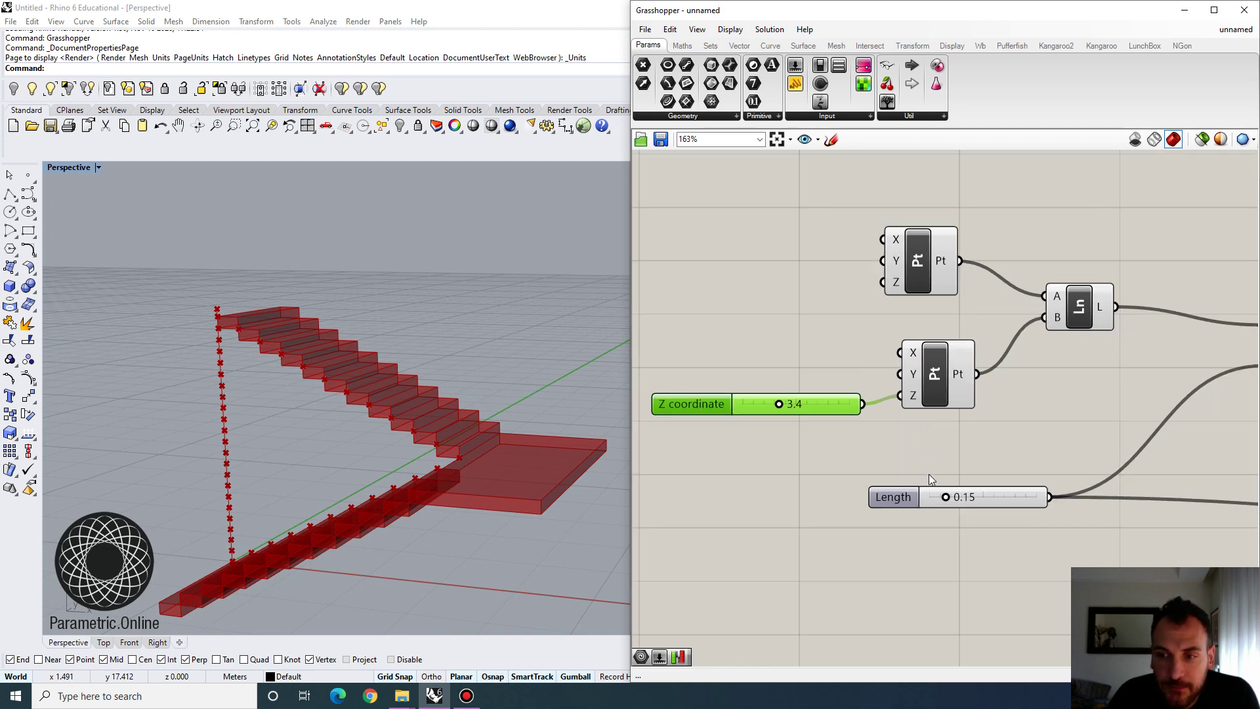
Add a Multiplication component beside the Length slider and connect the 0.15 riser value to its A input.
scroll(929, 478, "down", 2)
right_click_drag(930, 479, 956, 473)
left_click_drag(944, 485, 821, 496)
double_click(864, 563)
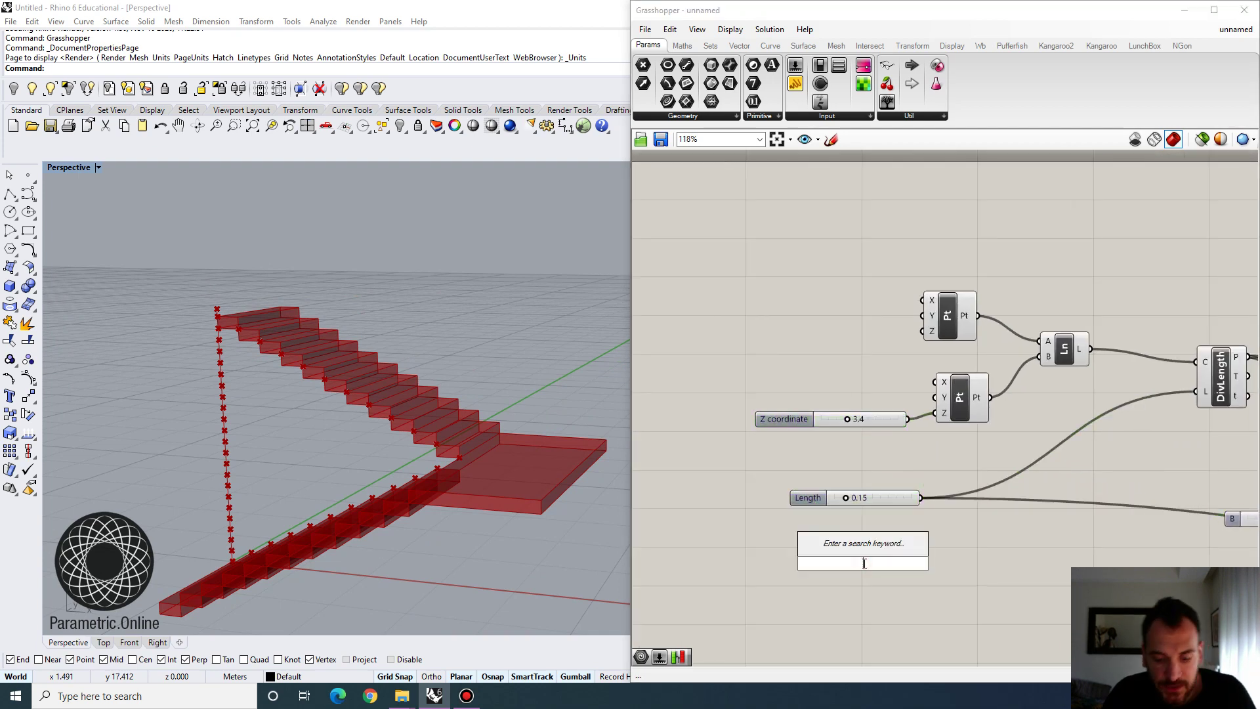
type("mult")
left_click(853, 513)
left_click_drag(864, 568, 943, 531)
Feed a new slider of 20 into B, connect the product to the upper point's Z, and delete the 3.4 slider.
double_click(852, 555)
double_click(851, 556)
type("20")
key("Return")
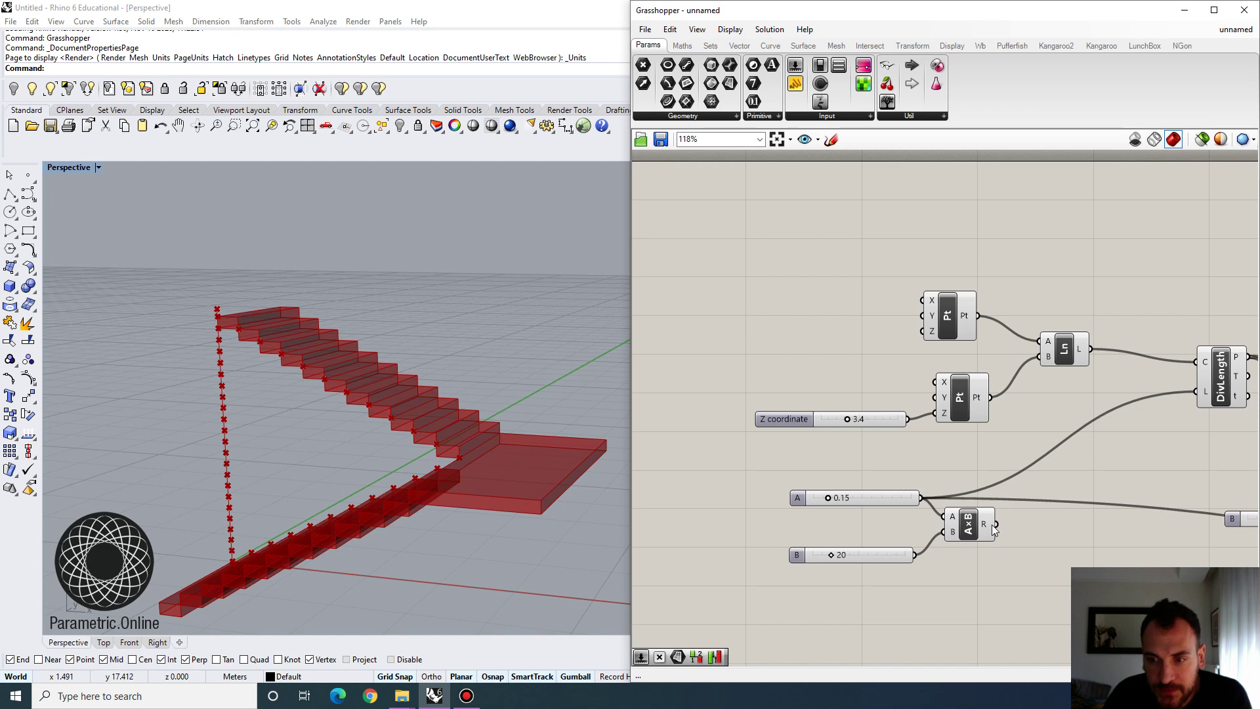
left_click_drag(996, 524, 935, 413)
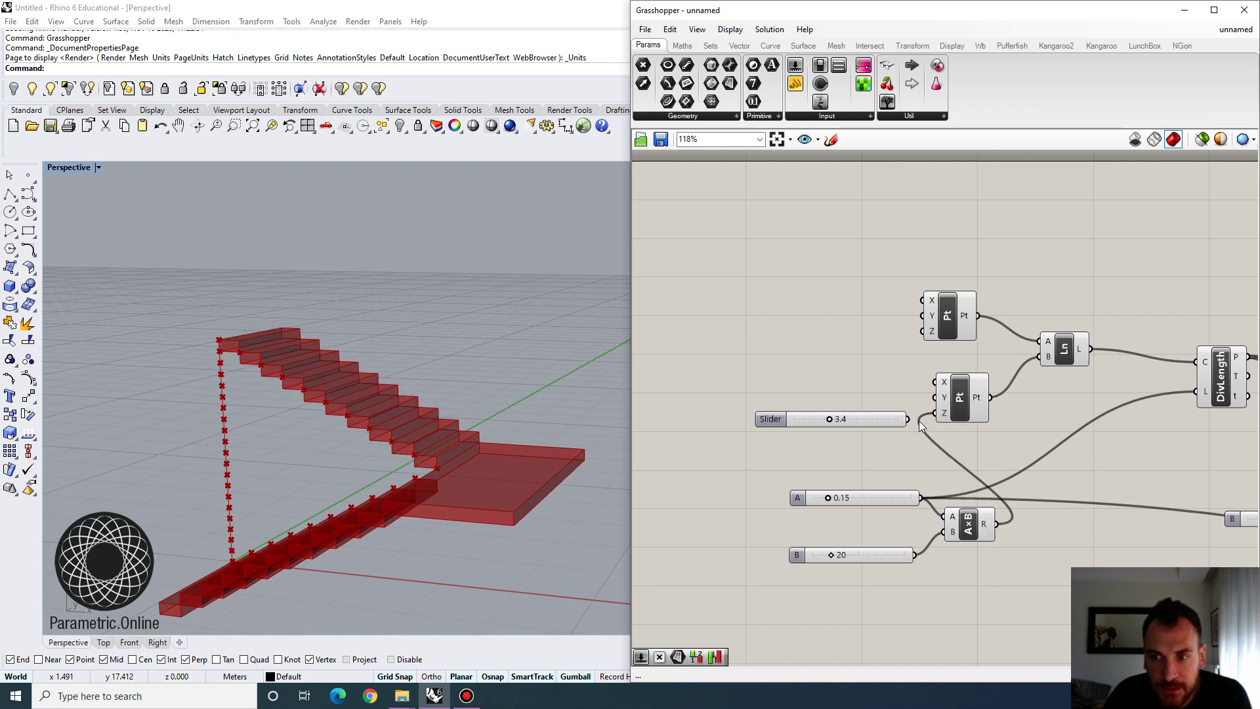
left_click(896, 425)
key("Delete")
Set the riser height slider to 0.14 and inspect the top of the upper flight.
scroll(869, 504, "up", 3)
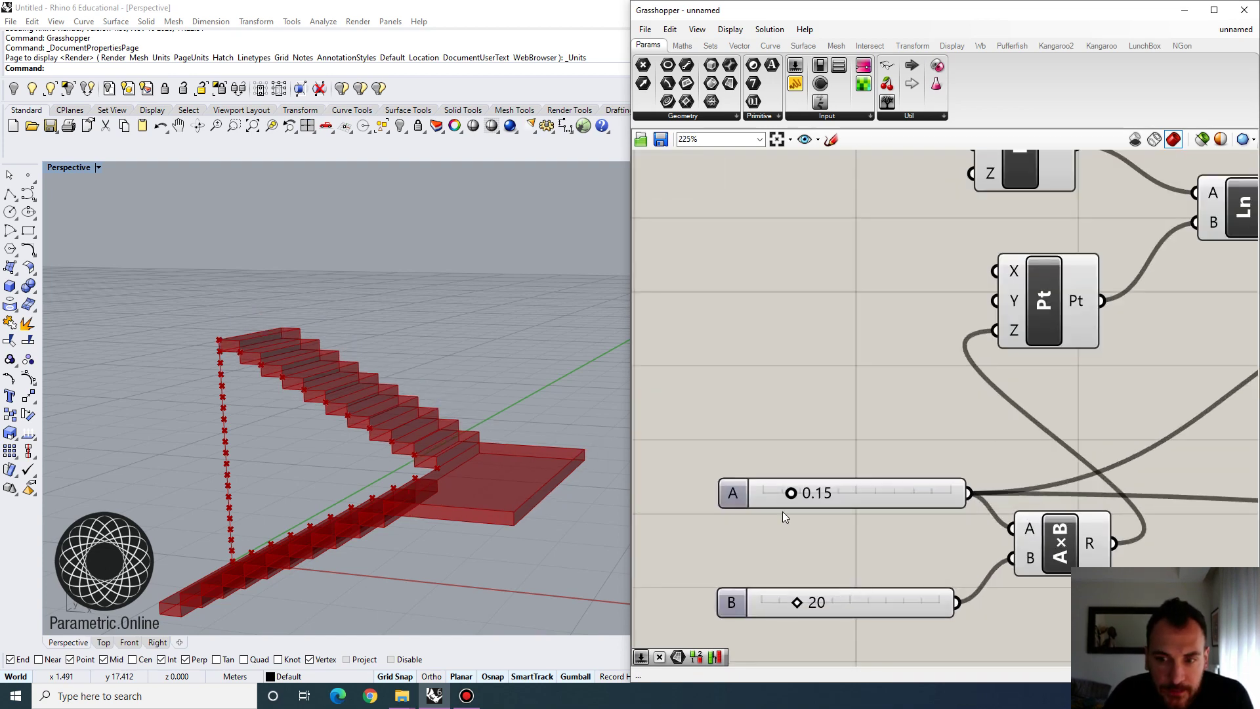
left_click_drag(792, 496, 790, 494)
scroll(998, 449, "down", 3)
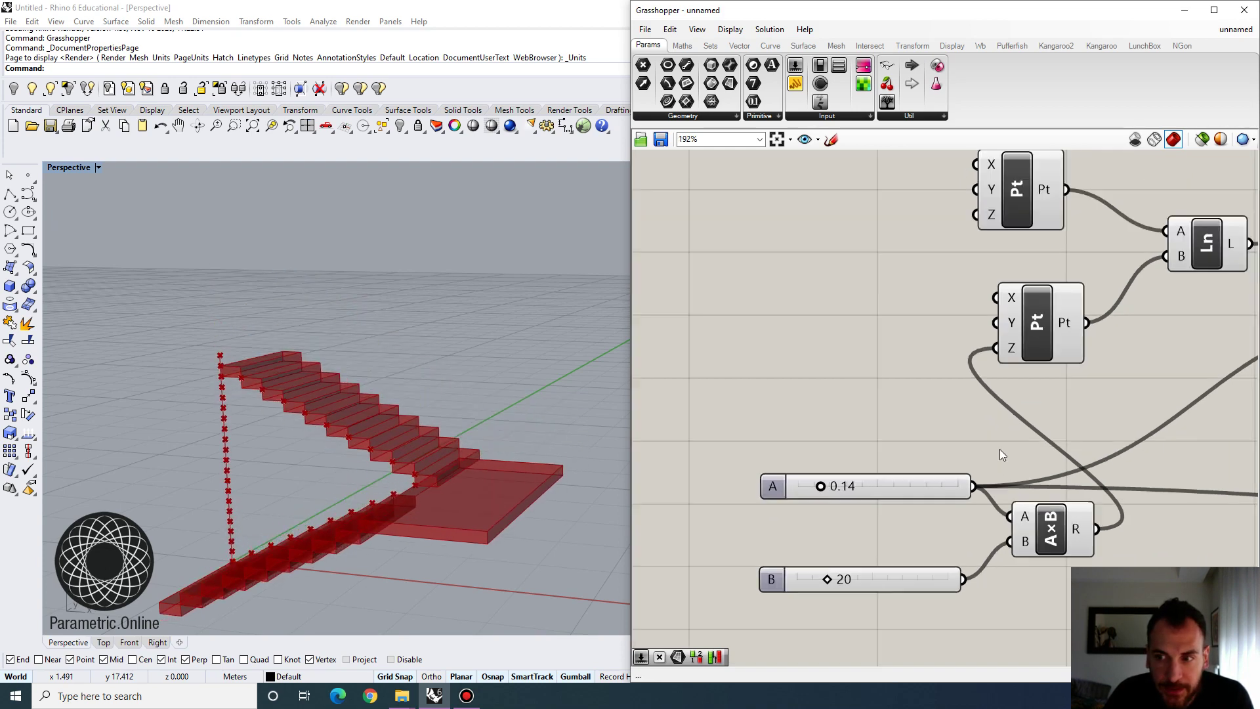
scroll(394, 383, "up", 6)
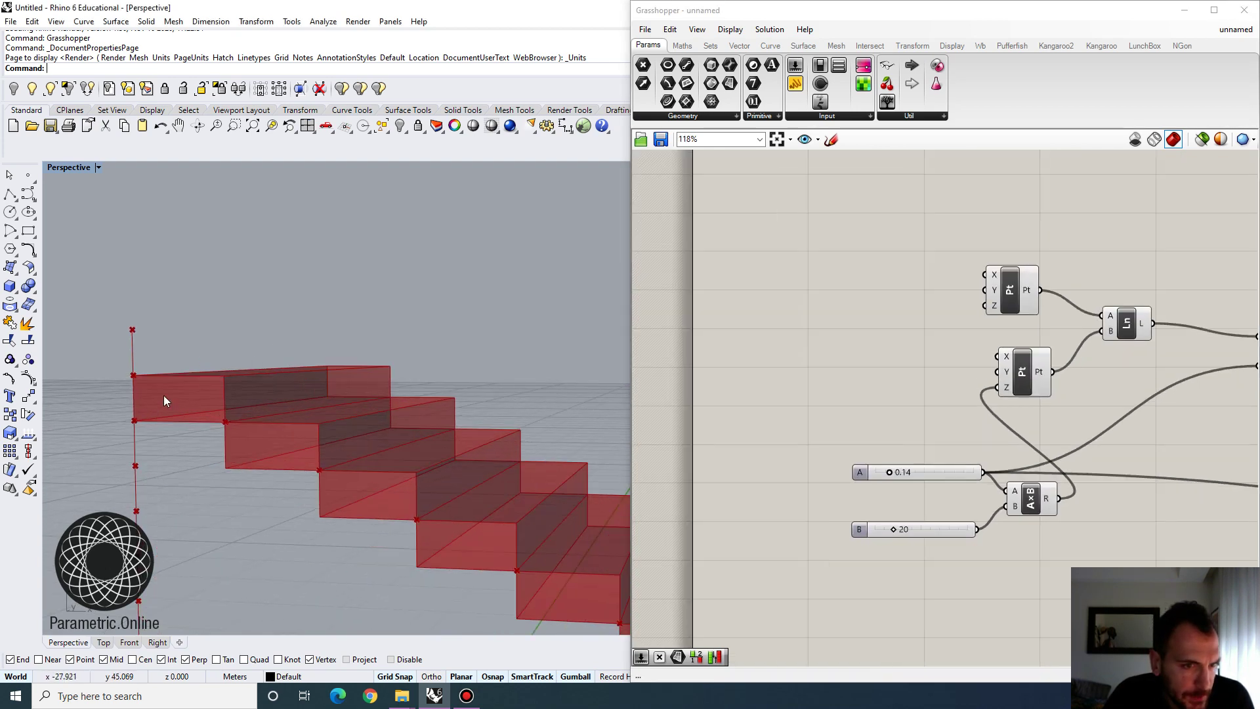
scroll(1031, 457, "up", 2)
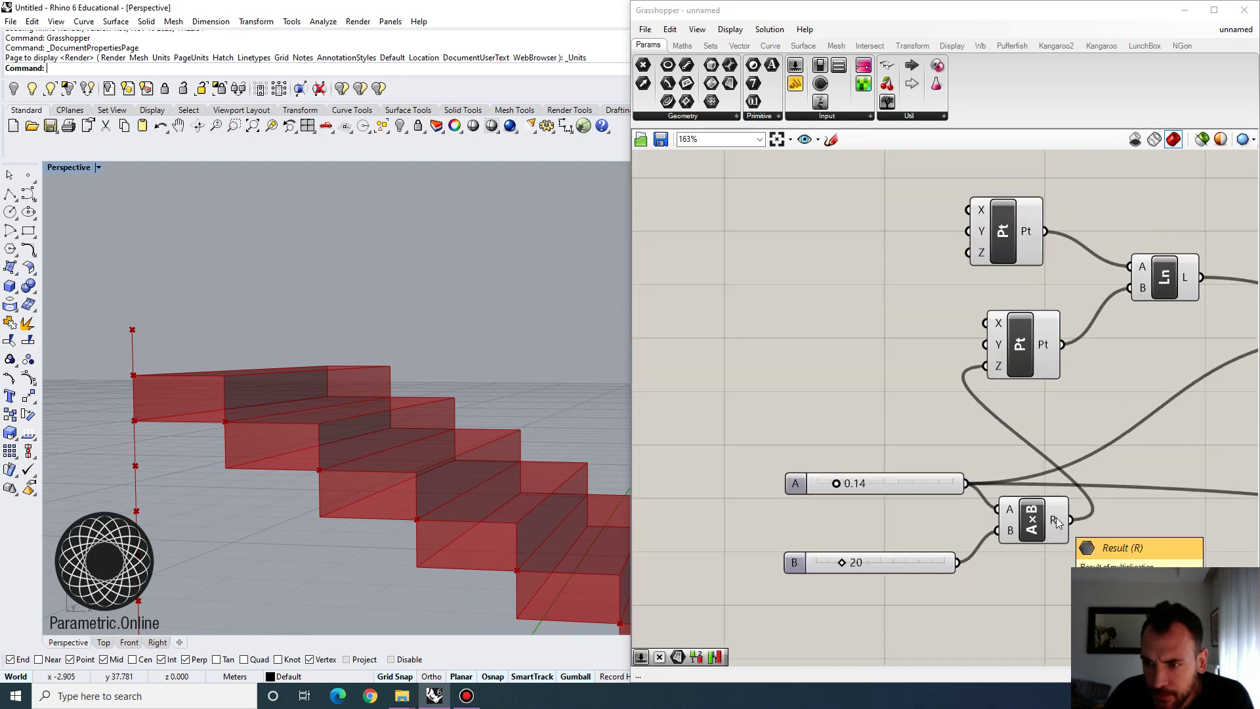
Set the riser height slider back to 0.15 and move it away from the Multiplication component.
scroll(1053, 517, "down", 2)
left_click_drag(945, 475, 843, 445)
scroll(943, 490, "up", 2)
scroll(853, 486, "up", 1)
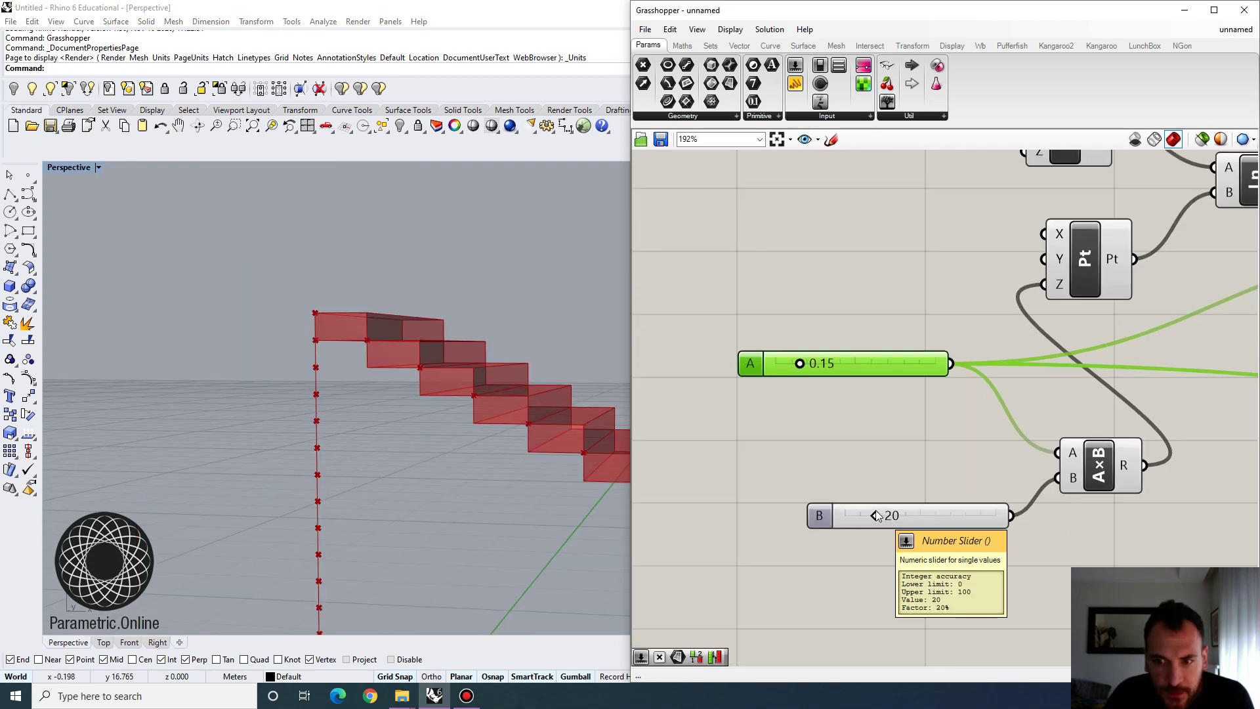
Set the step count slider feeding B to 23, inspecting the staircase and the multiplication result.
left_click_drag(877, 516, 874, 516)
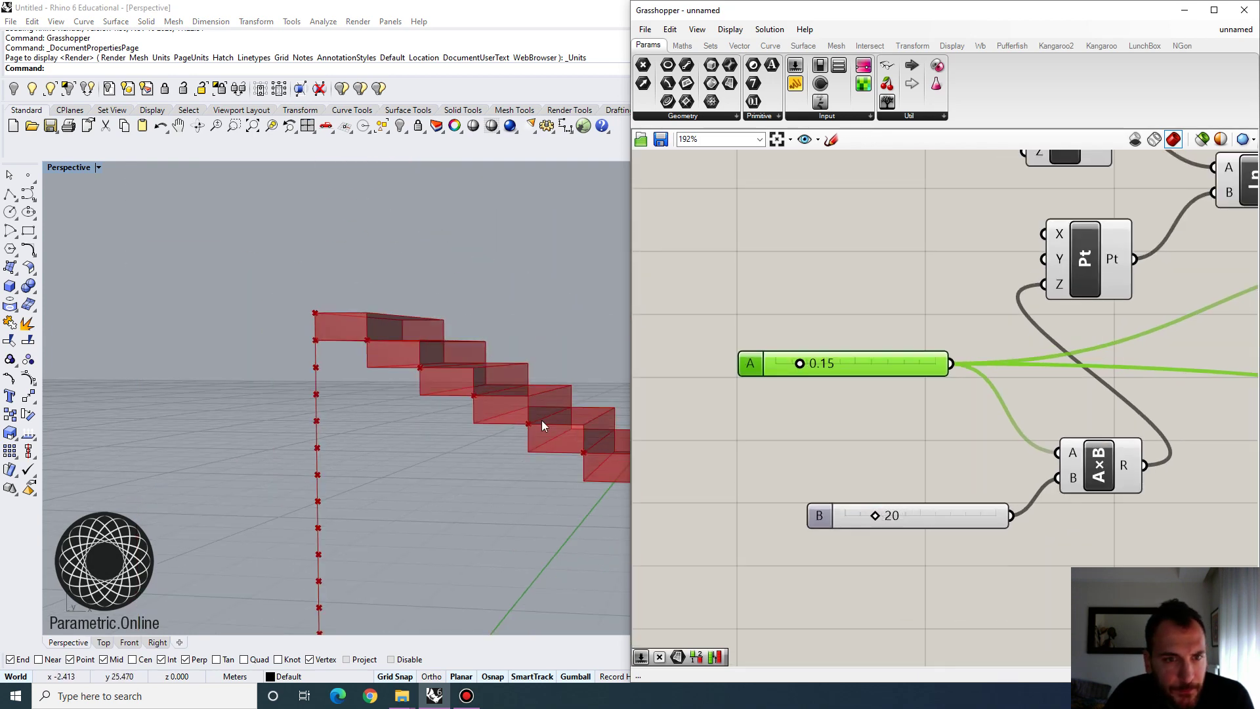
scroll(542, 422, "down", 5)
right_click_drag(543, 422, 464, 450)
scroll(479, 424, "down", 8)
scroll(492, 426, "up", 8)
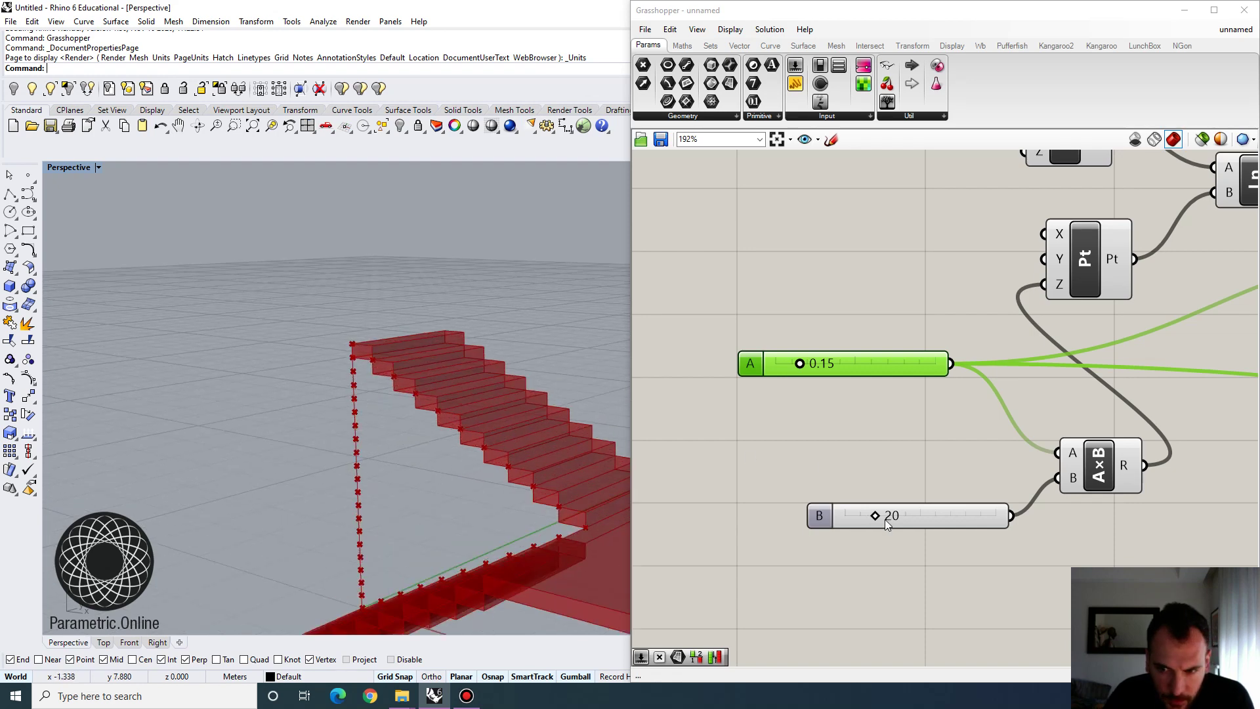
mouse_move(878, 517)
left_mouse_down()
mouse_move(866, 519)
mouse_move(878, 518)
left_mouse_up()
right_click_drag(1111, 482, 1016, 463)
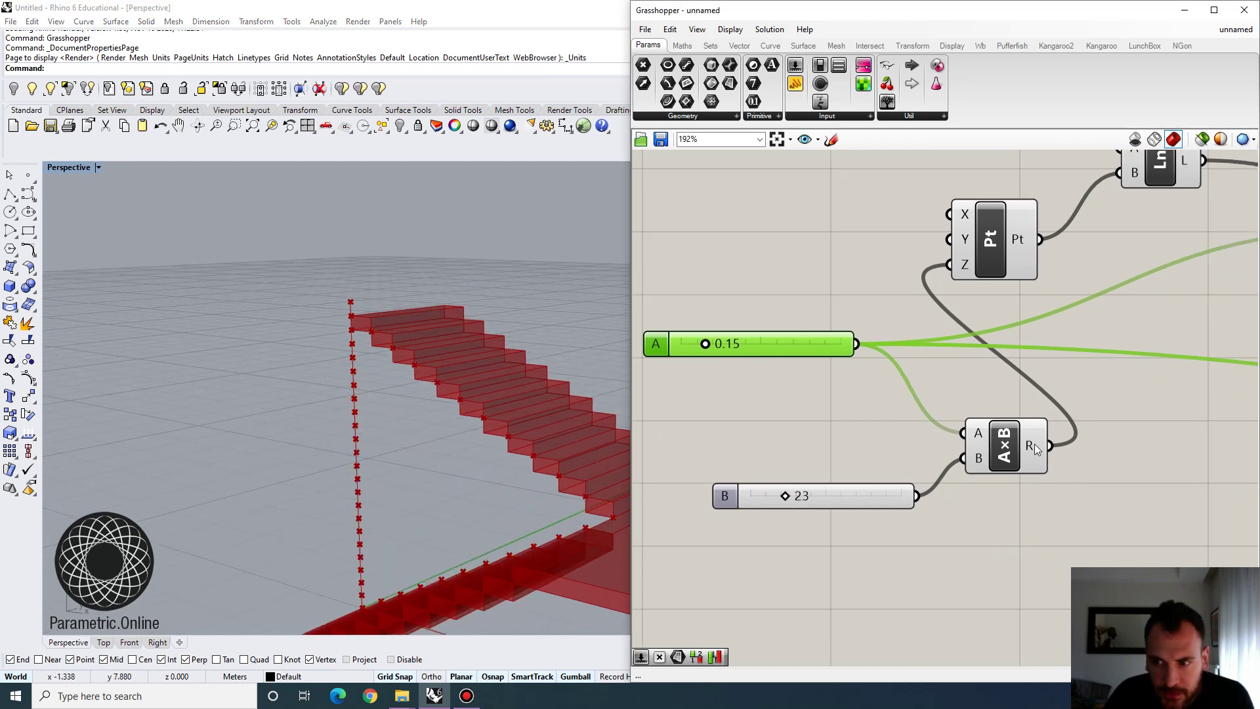
mouse_move(1036, 449)
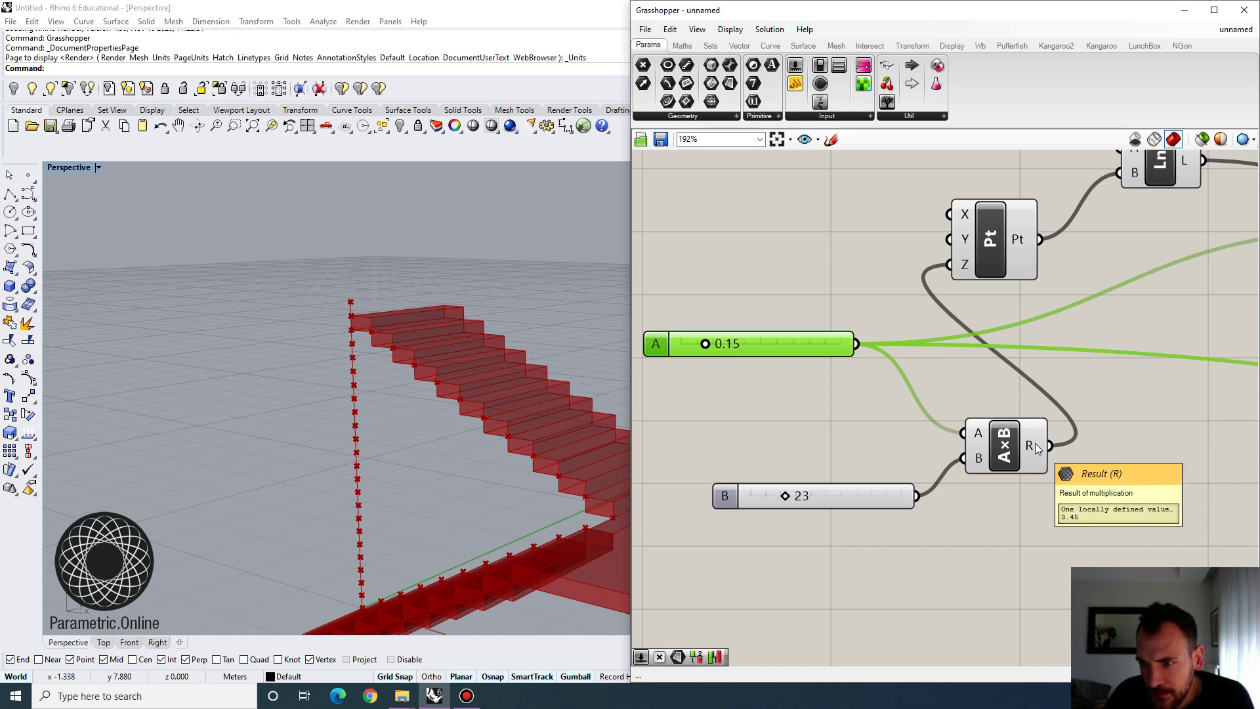
Examine the Line and Divide Length components, comparing the division point output with the vertical line in perspective.
scroll(1041, 453, "down", 5)
right_click_drag(1143, 416, 897, 368)
scroll(913, 342, "up", 3)
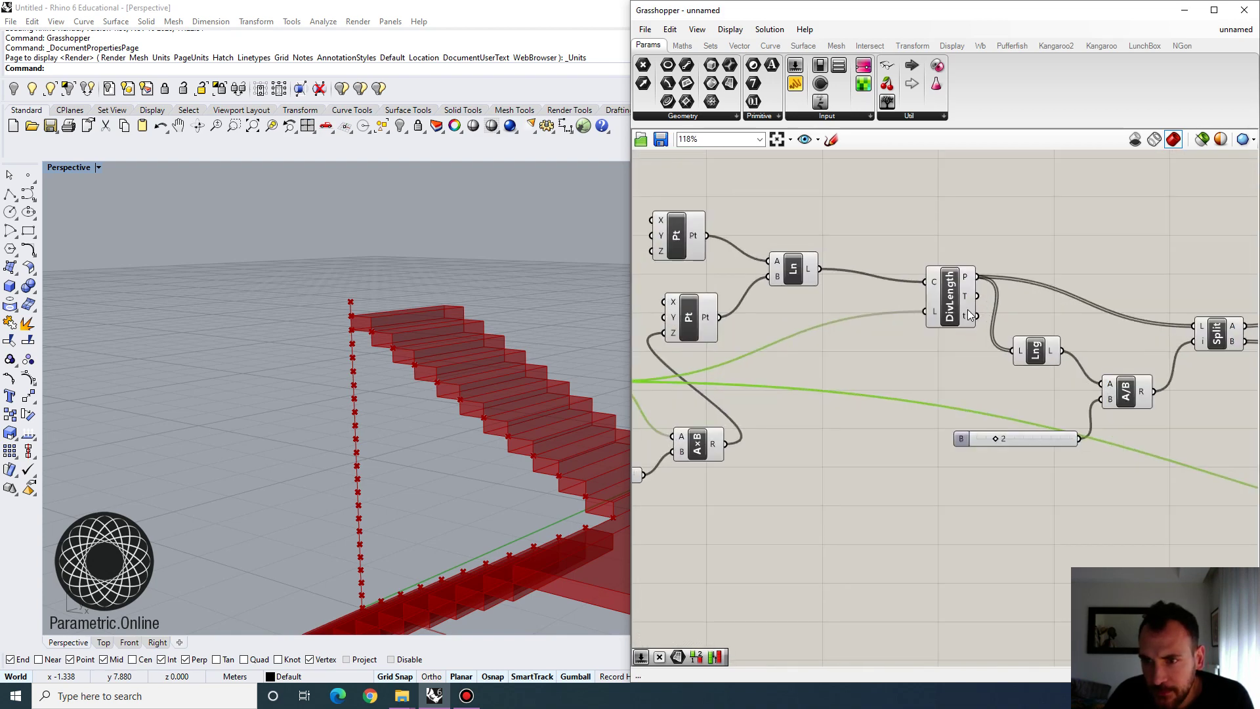
mouse_move(967, 278)
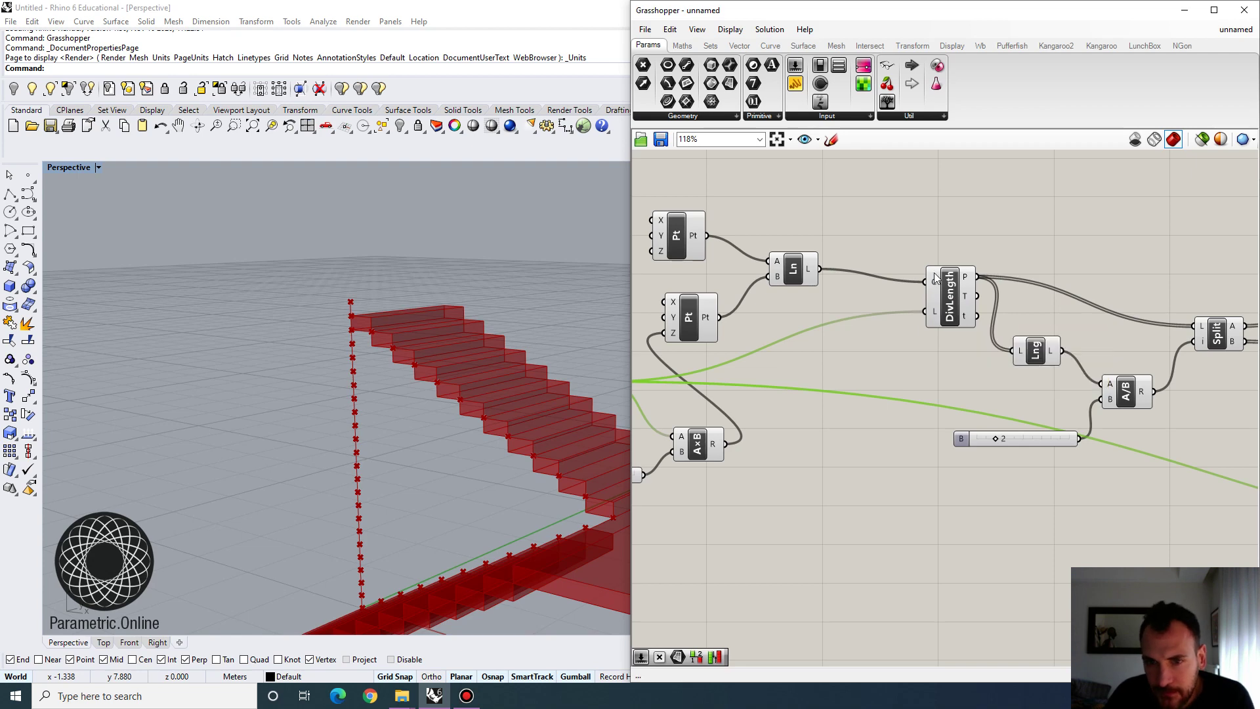
right_click_drag(687, 333, 814, 349)
scroll(479, 396, "down", 5)
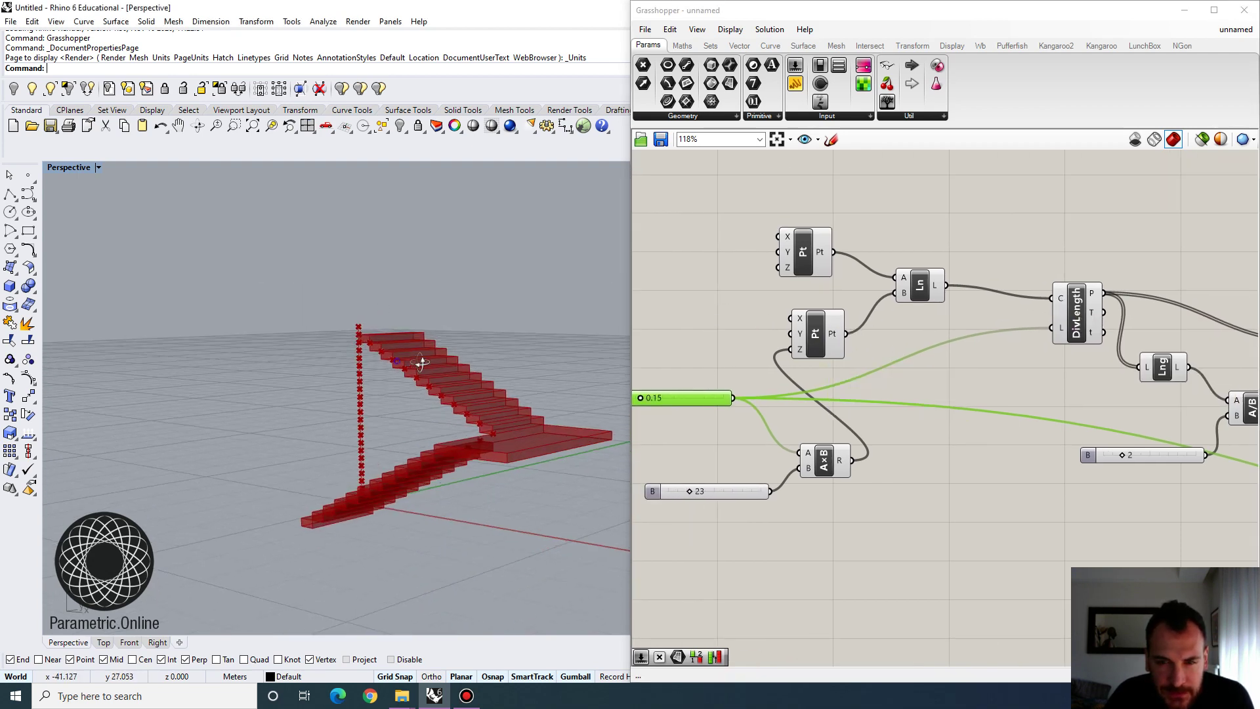
left_click(928, 283)
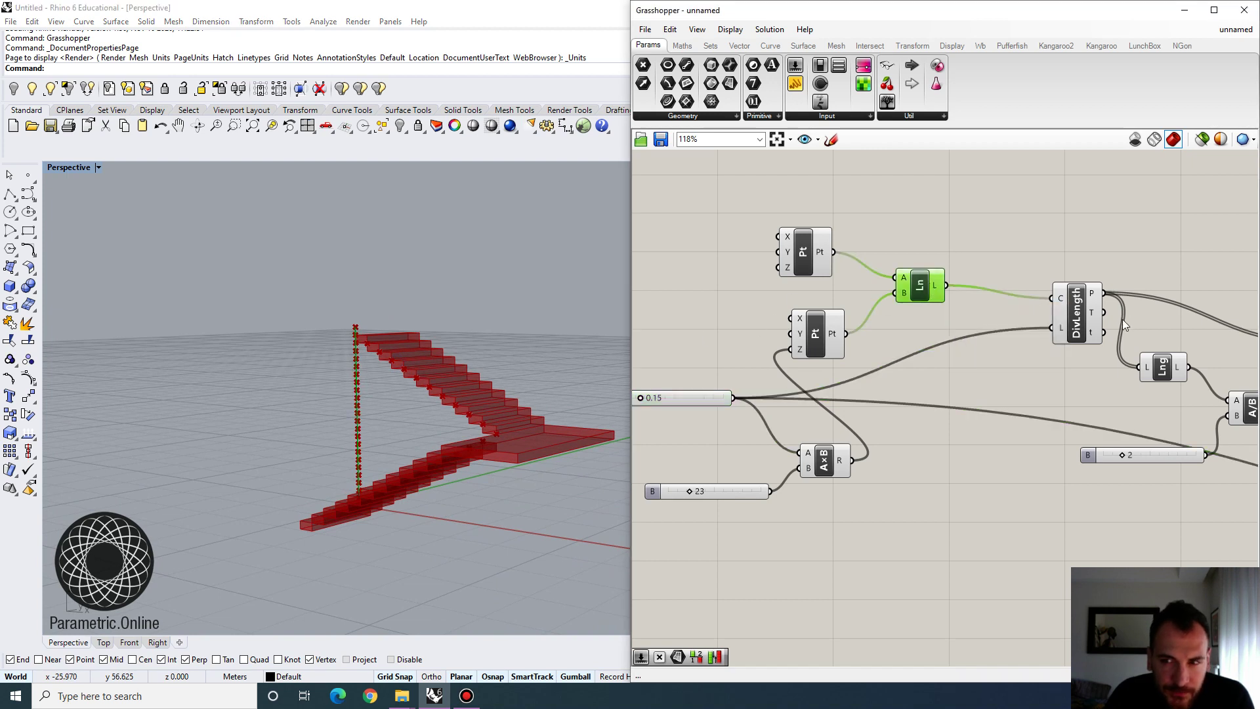
left_click(1074, 312)
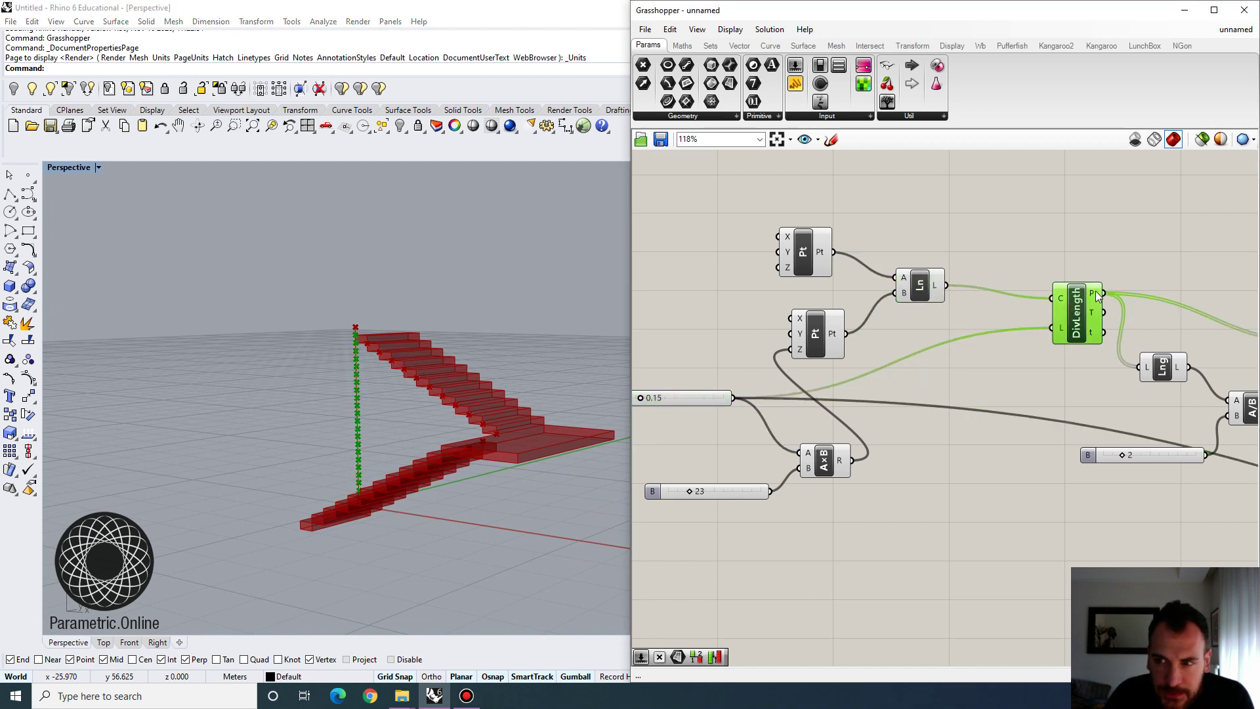
mouse_move(1096, 290)
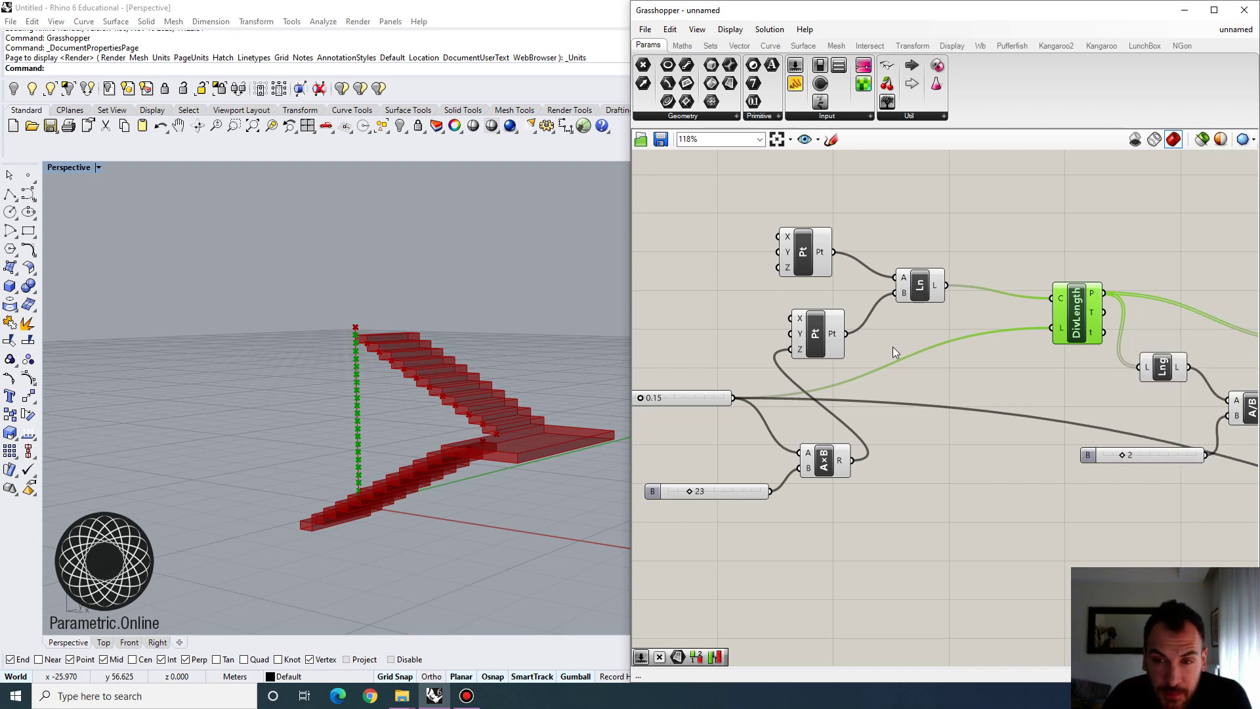
Set the step count slider to 25 and inspect the top of the upper flight in perspective.
scroll(768, 366, "up", 3)
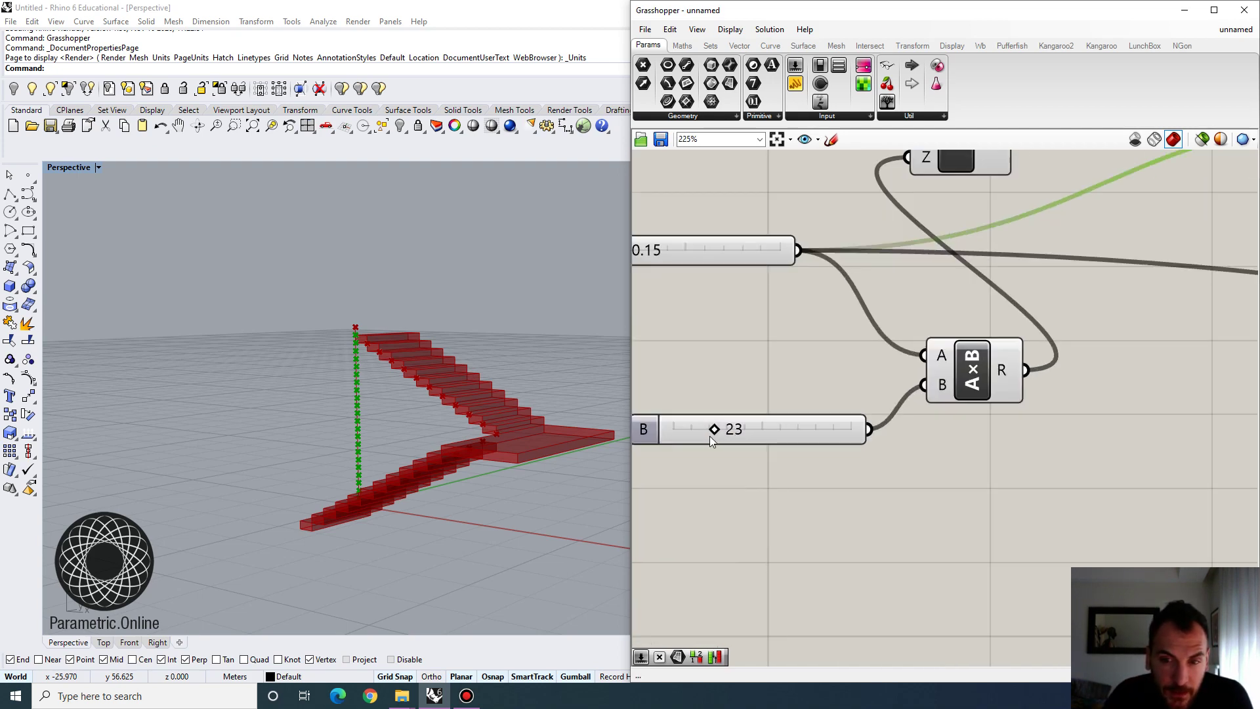
left_click_drag(714, 430, 717, 429)
right_click_drag(607, 414, 506, 390)
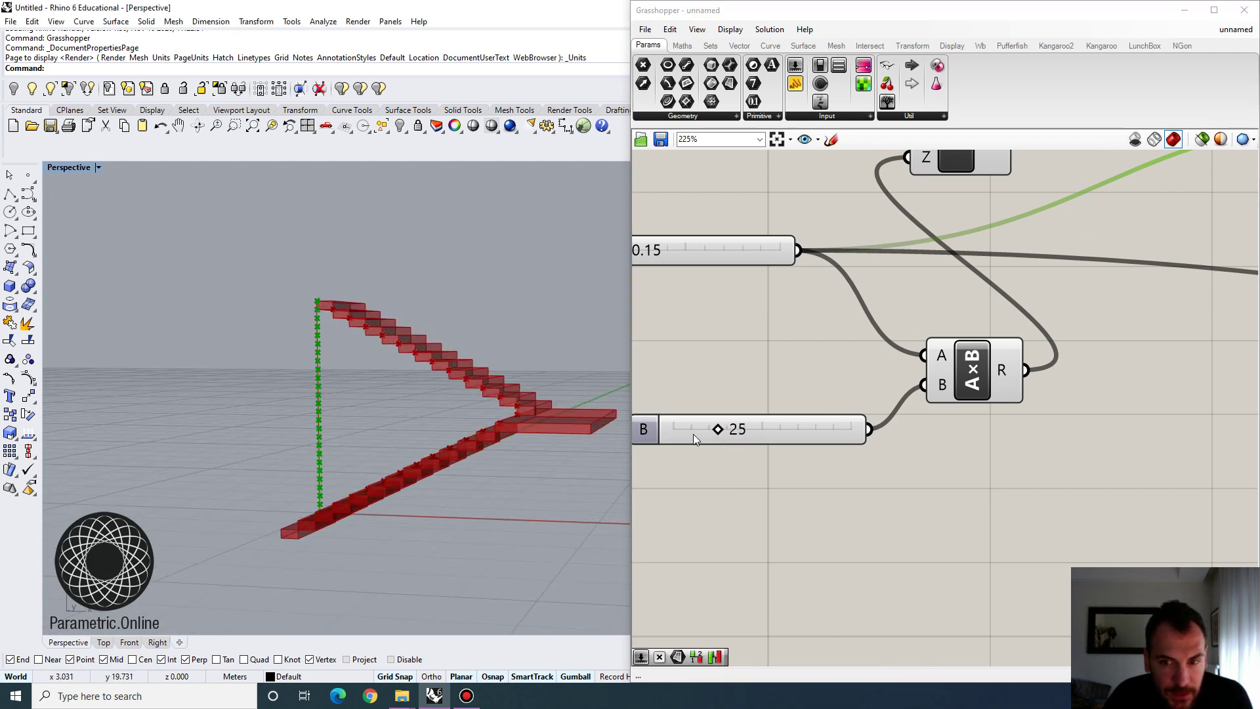
scroll(453, 366, "down", 4)
scroll(508, 369, "up", 4)
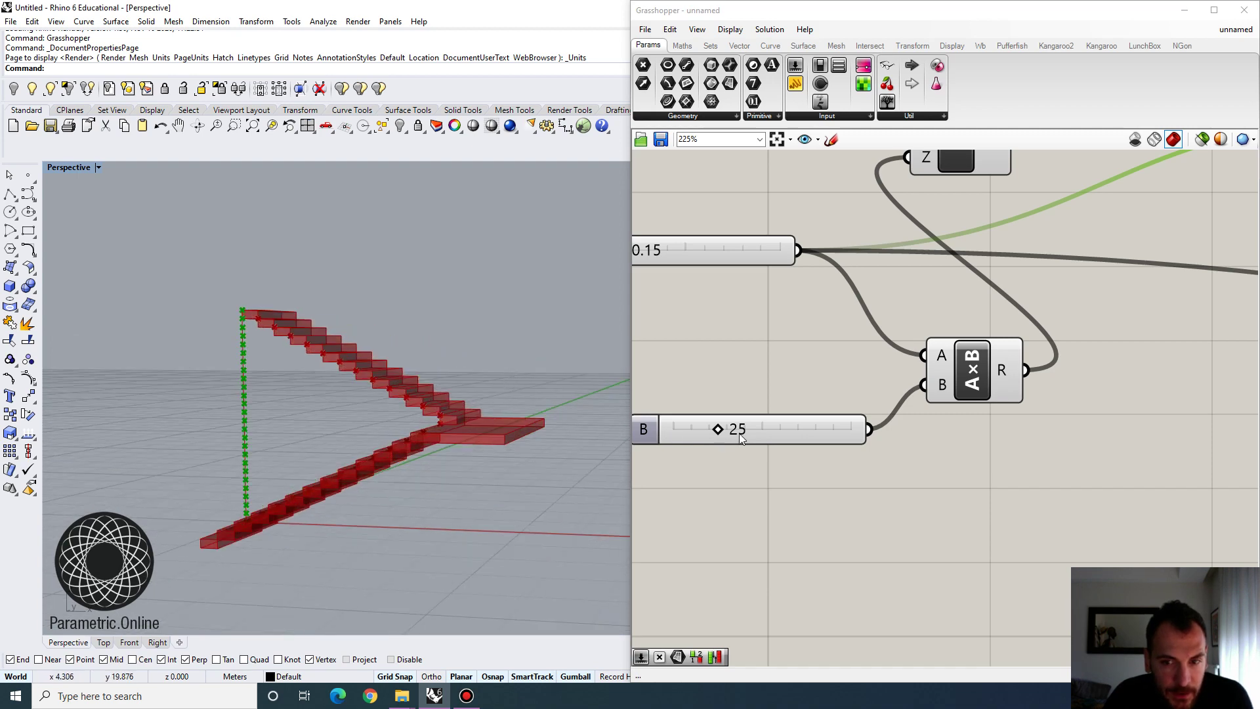
Try step counts of 11 and 12, comparing the upper flight's top step with the division points each time.
mouse_move(718, 428)
left_mouse_down()
mouse_move(733, 428)
mouse_move(693, 428)
left_mouse_up()
right_click_drag(400, 420, 351, 437)
scroll(395, 472, "up", 2)
scroll(202, 429, "up", 4)
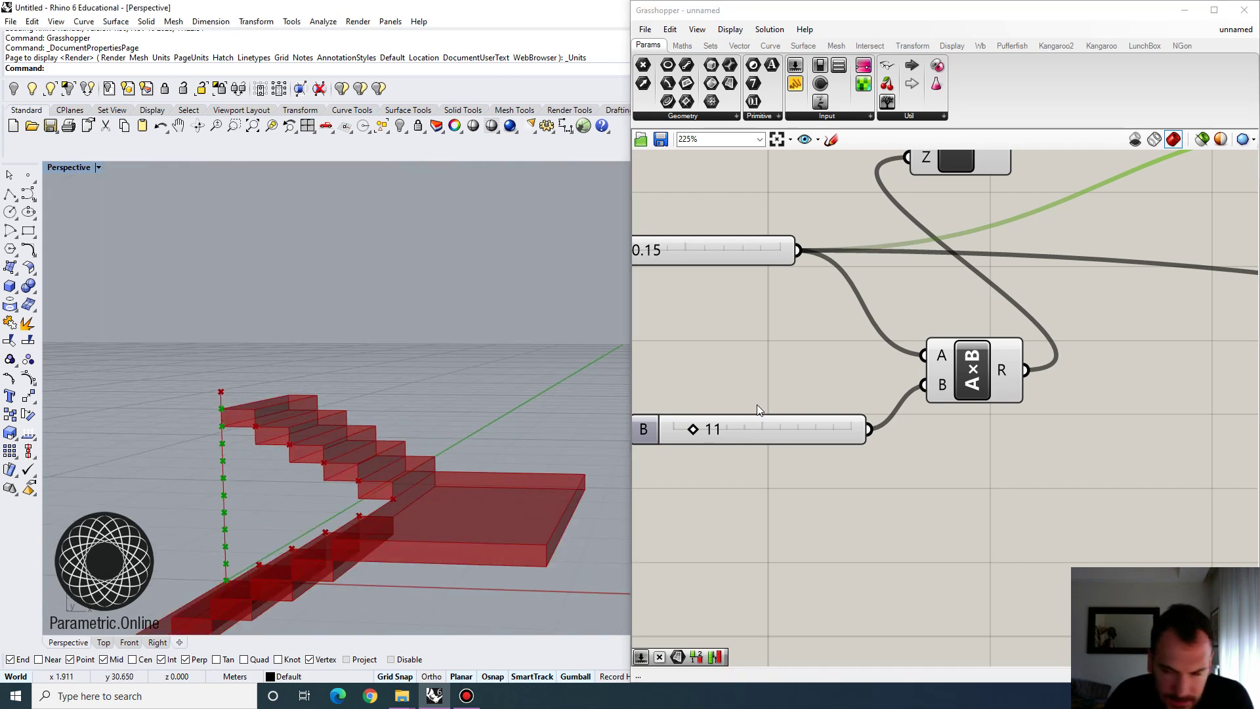
left_click_drag(700, 429, 694, 428)
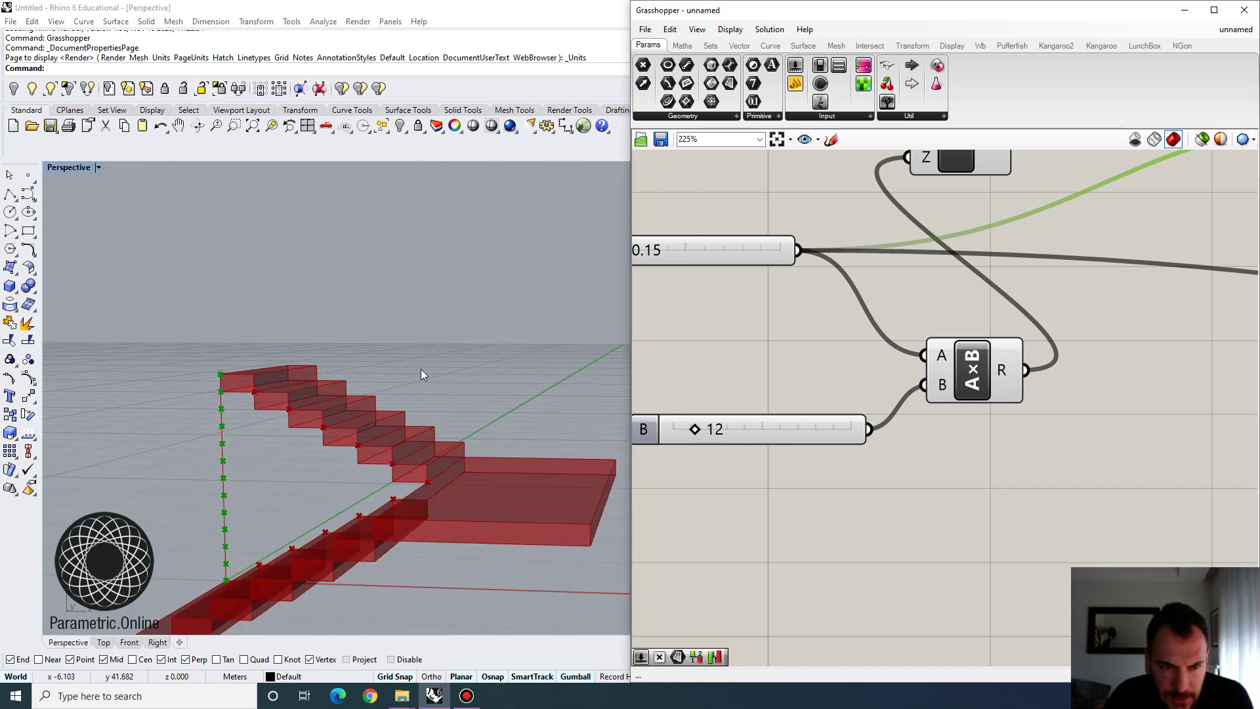
right_click_drag(422, 374, 399, 358)
scroll(400, 359, "down", 3)
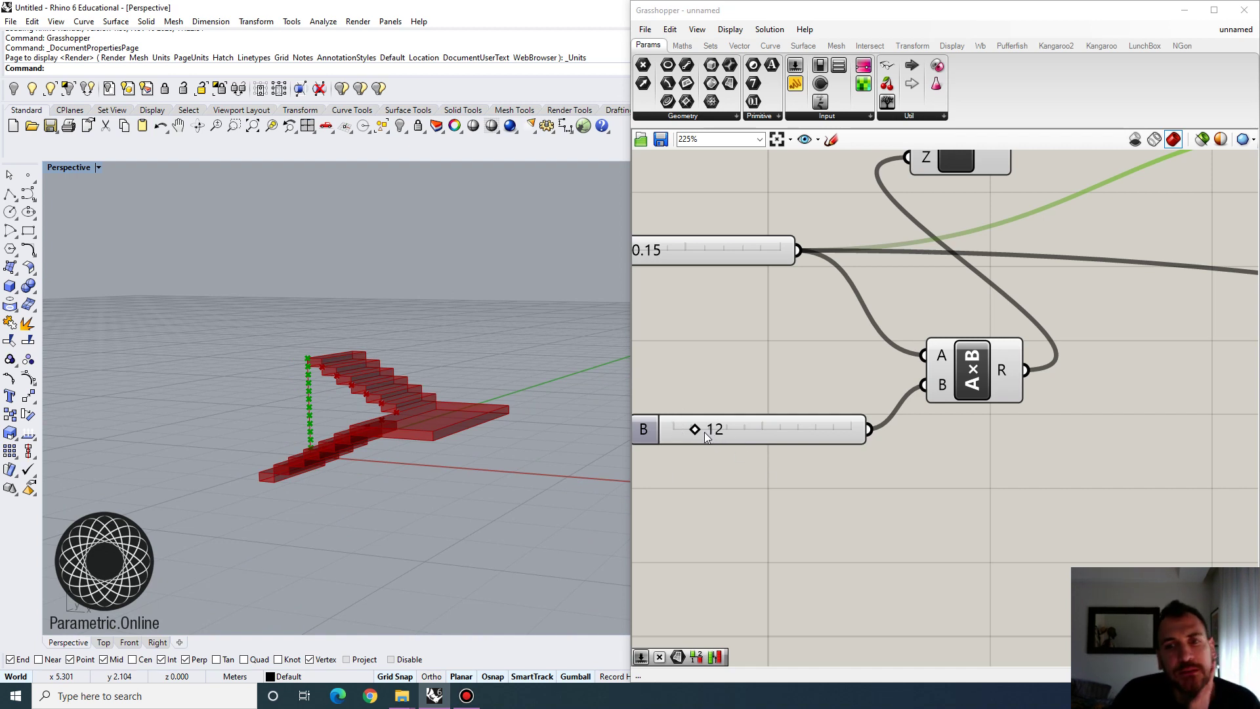
Set the step count slider to 16 and check the point list output by the Divide Length component.
left_click_drag(695, 430, 702, 429)
scroll(998, 284, "down", 4)
scroll(1054, 255, "up", 4)
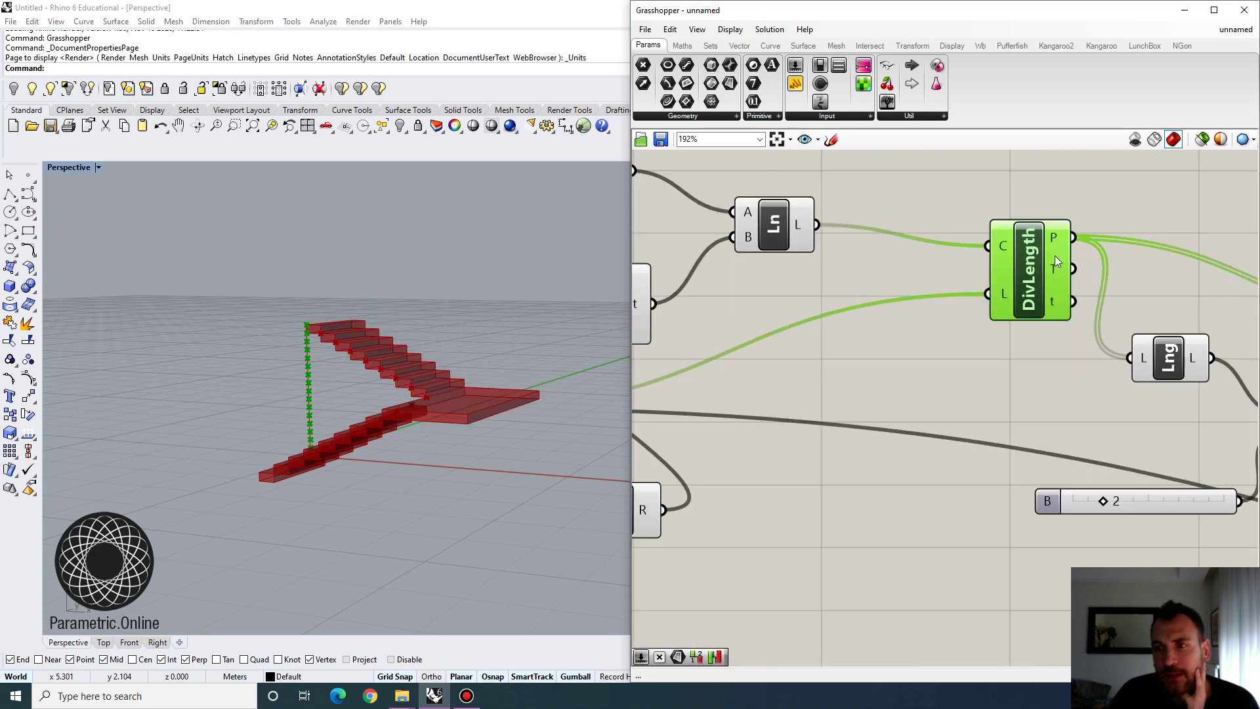
mouse_move(1062, 234)
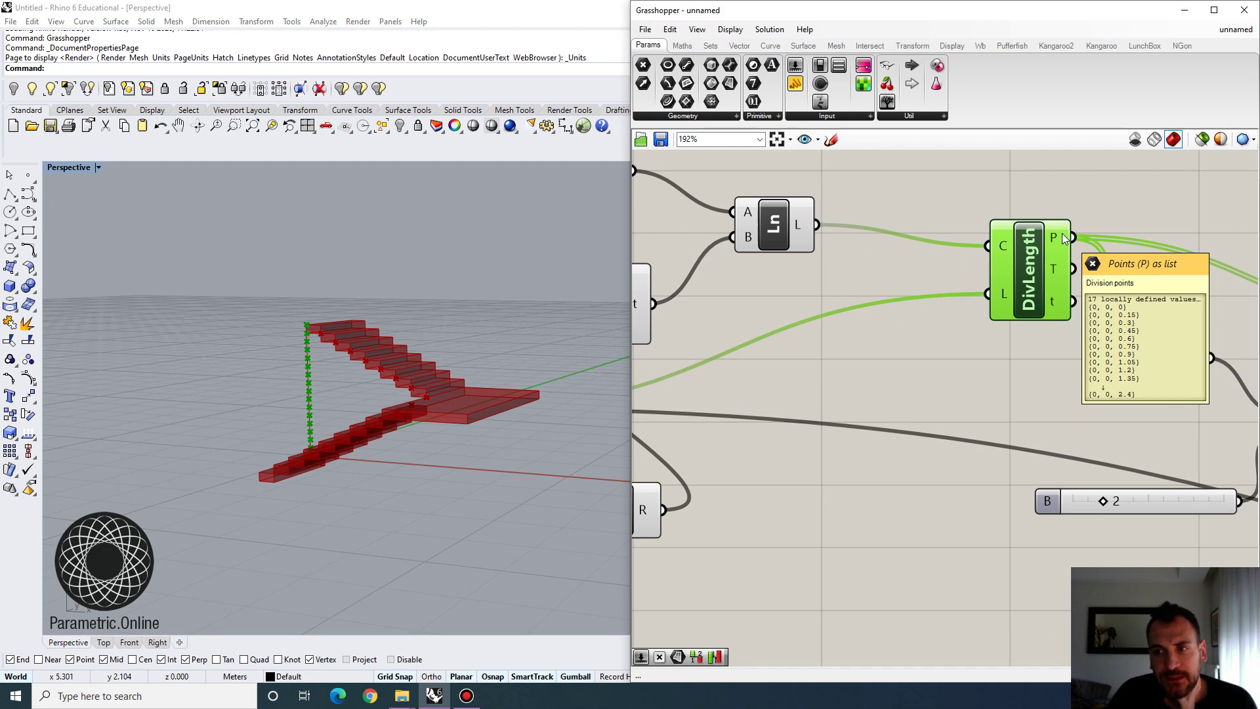
scroll(932, 298, "down", 2)
right_click_drag(721, 420, 924, 473)
scroll(897, 509, "up", 2)
scroll(797, 497, "down", 2)
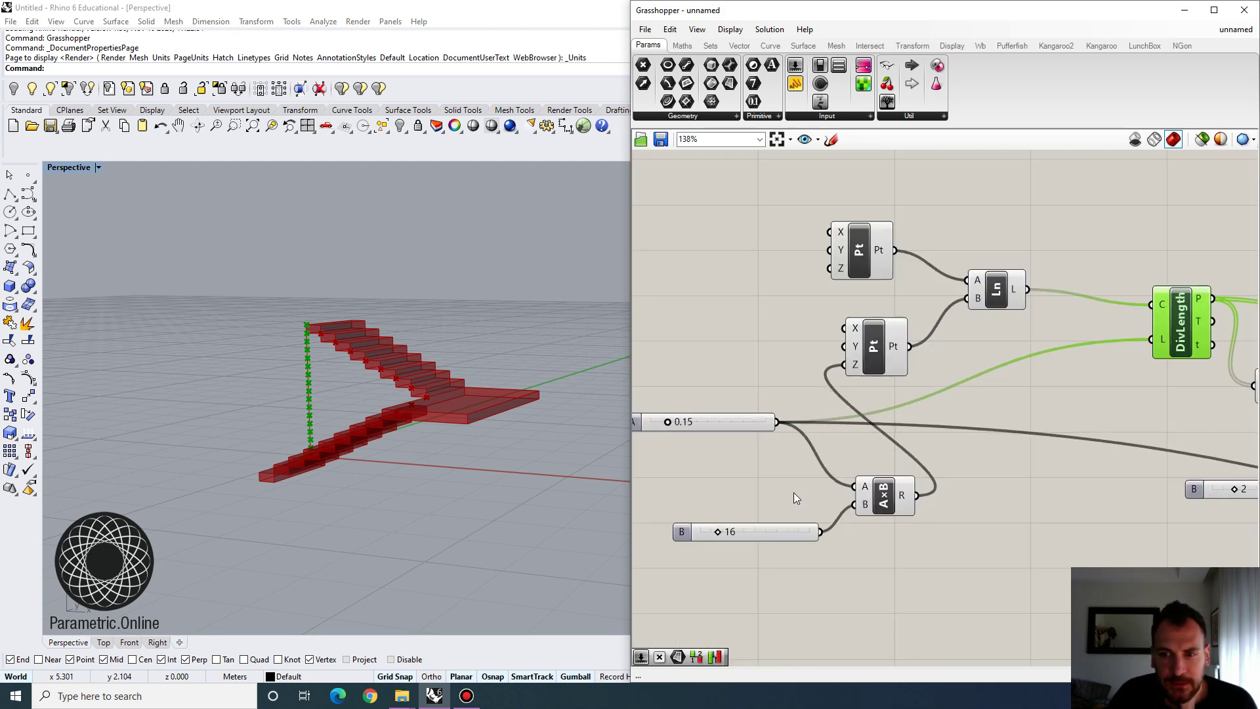
Move the Multiplication component and both its sliders farther from the Point components, and check the multiplication result.
right_click_drag(940, 360, 997, 381)
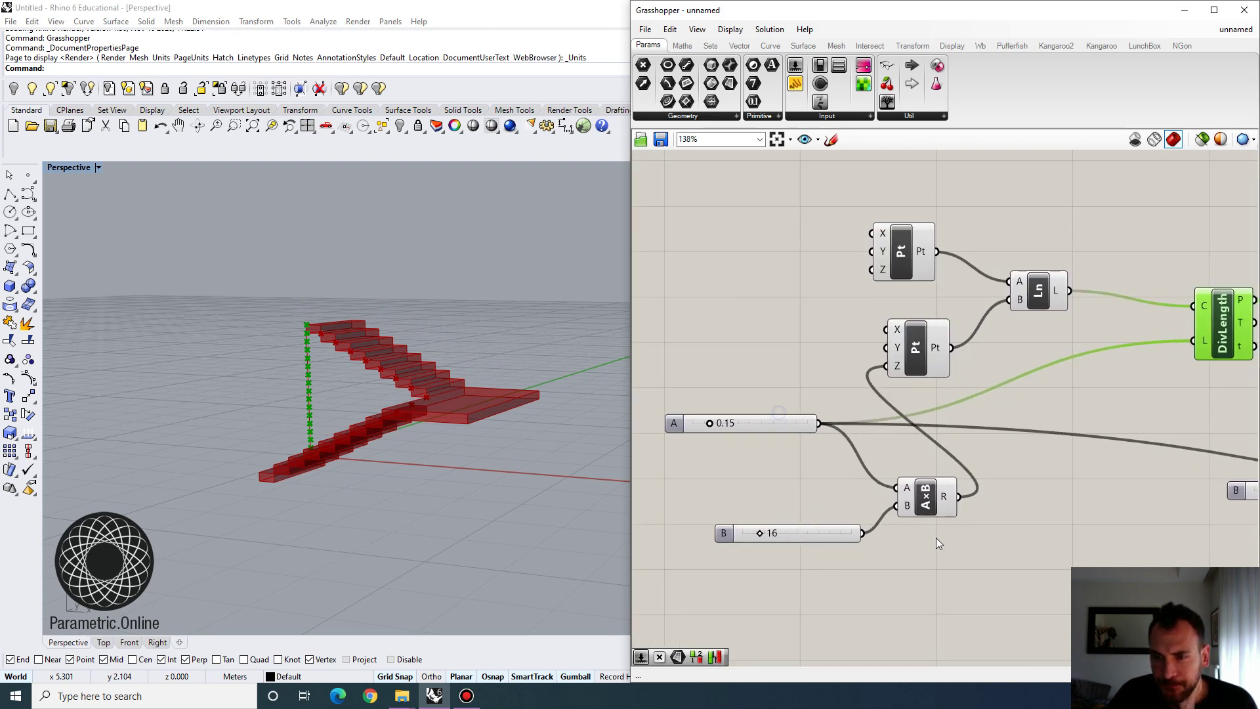
left_click_drag(950, 595, 706, 418)
left_click_drag(936, 484, 825, 484)
left_click(904, 486)
scroll(984, 374, "down", 2)
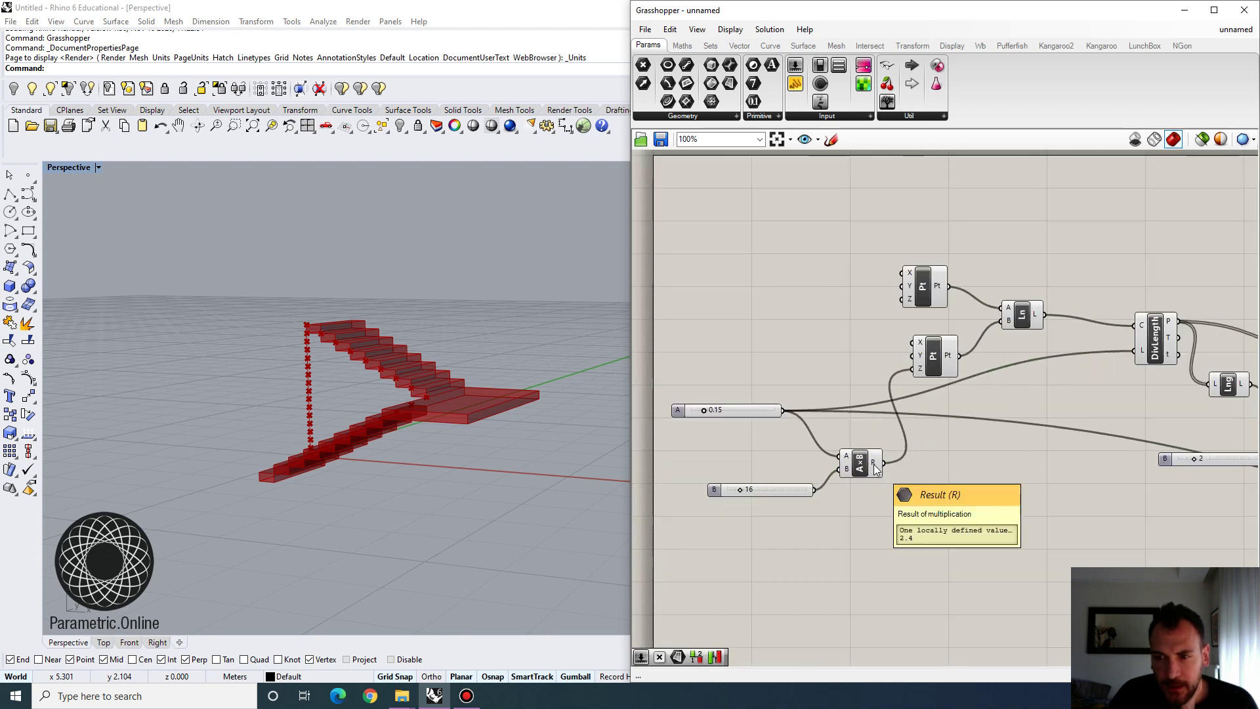
mouse_move(875, 468)
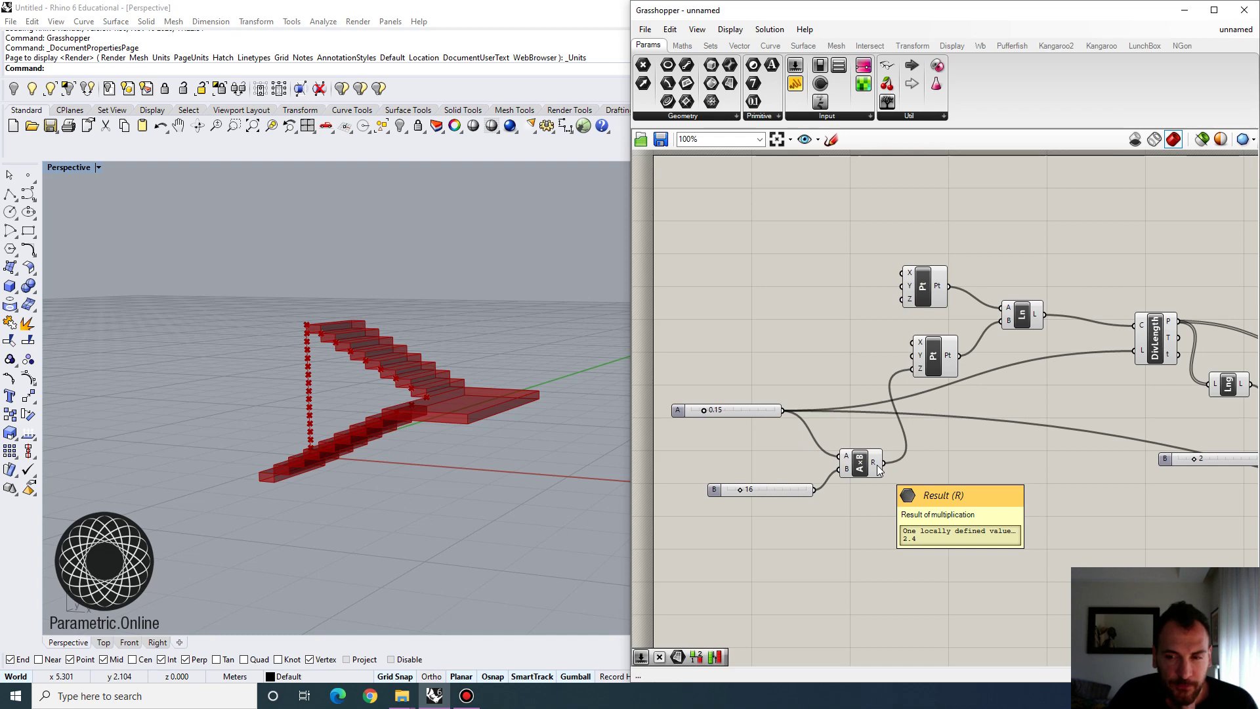
Add a Series component with the 0.15 riser height feeding its step N and the step count feeding its count C.
double_click(891, 511)
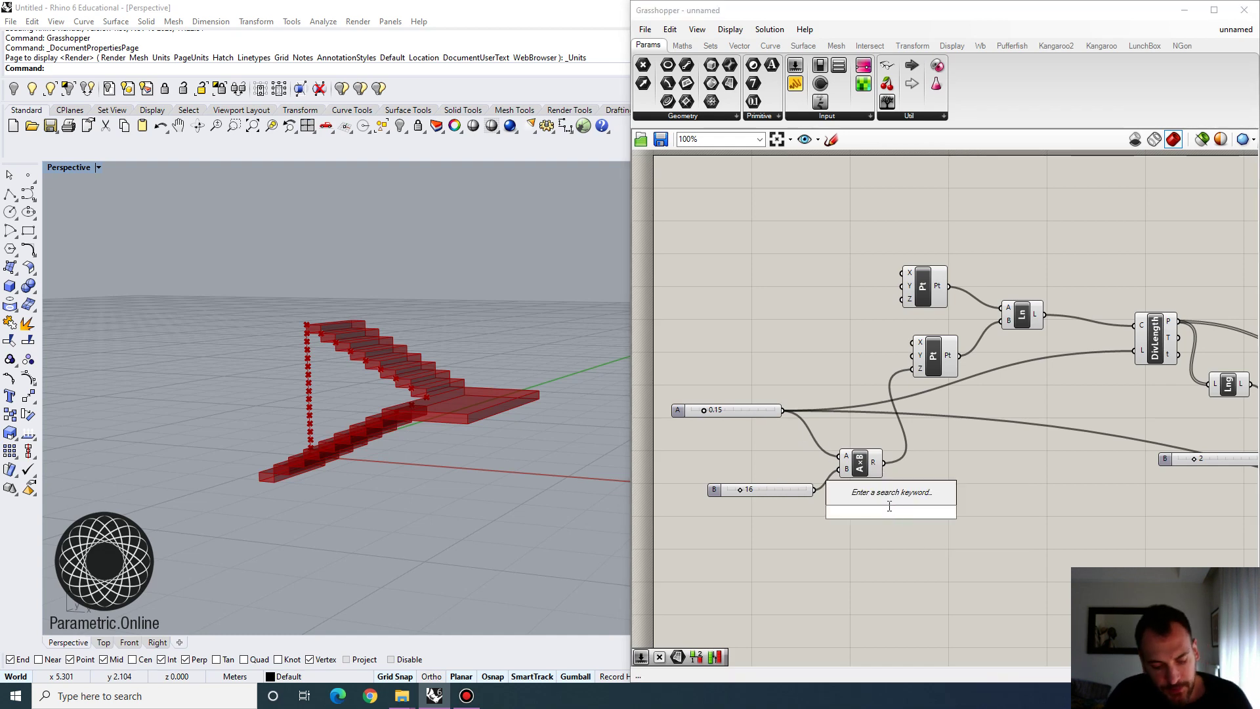
type("s")
left_click(872, 494)
scroll(905, 519, "up", 1)
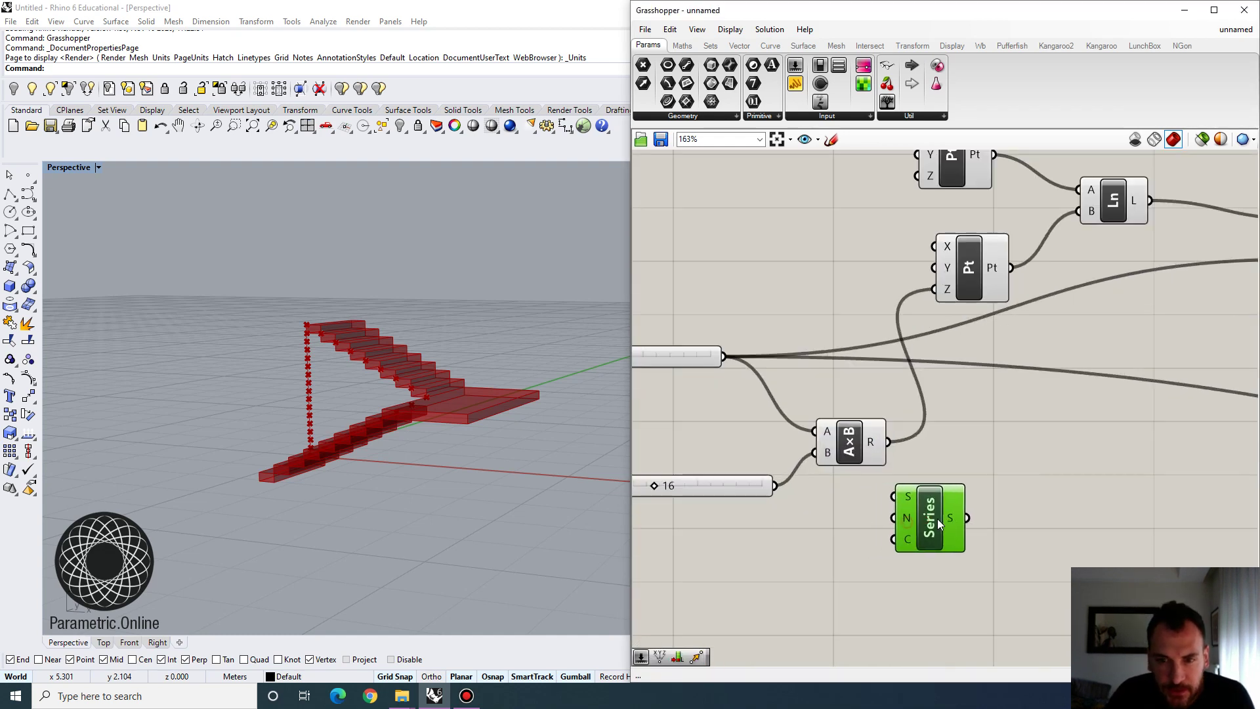
left_click_drag(906, 518, 782, 399)
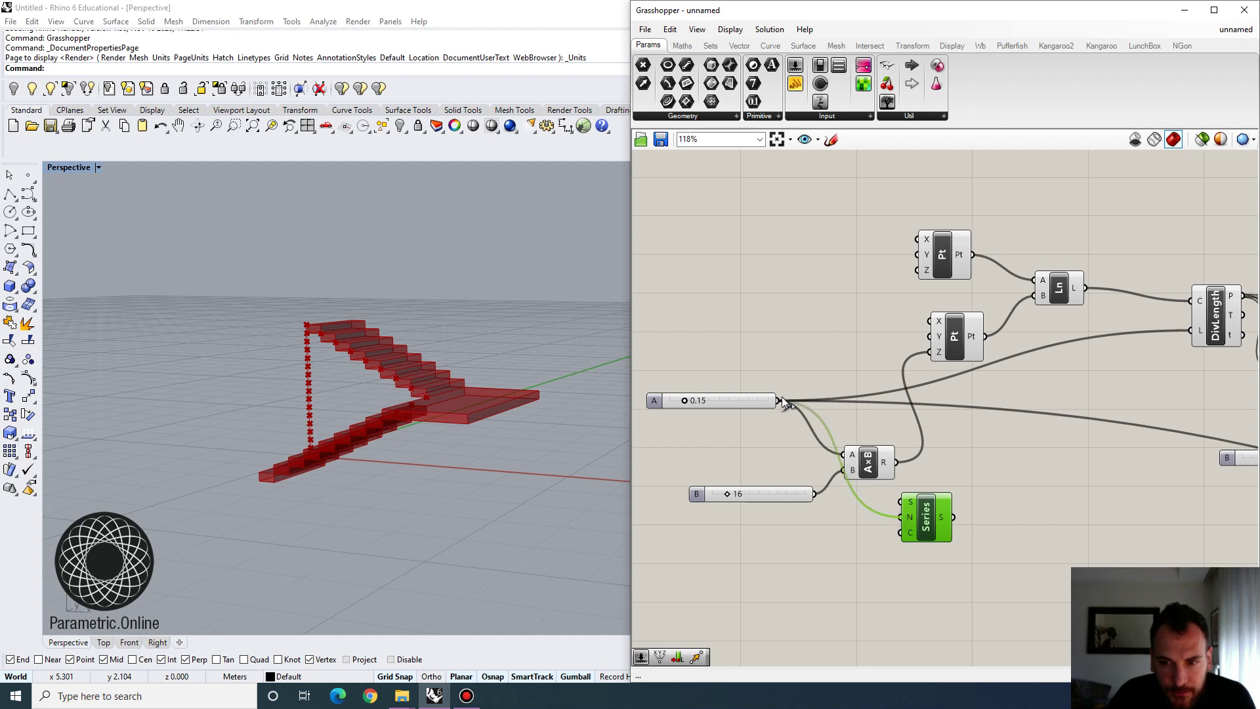
left_click_drag(813, 493, 900, 532)
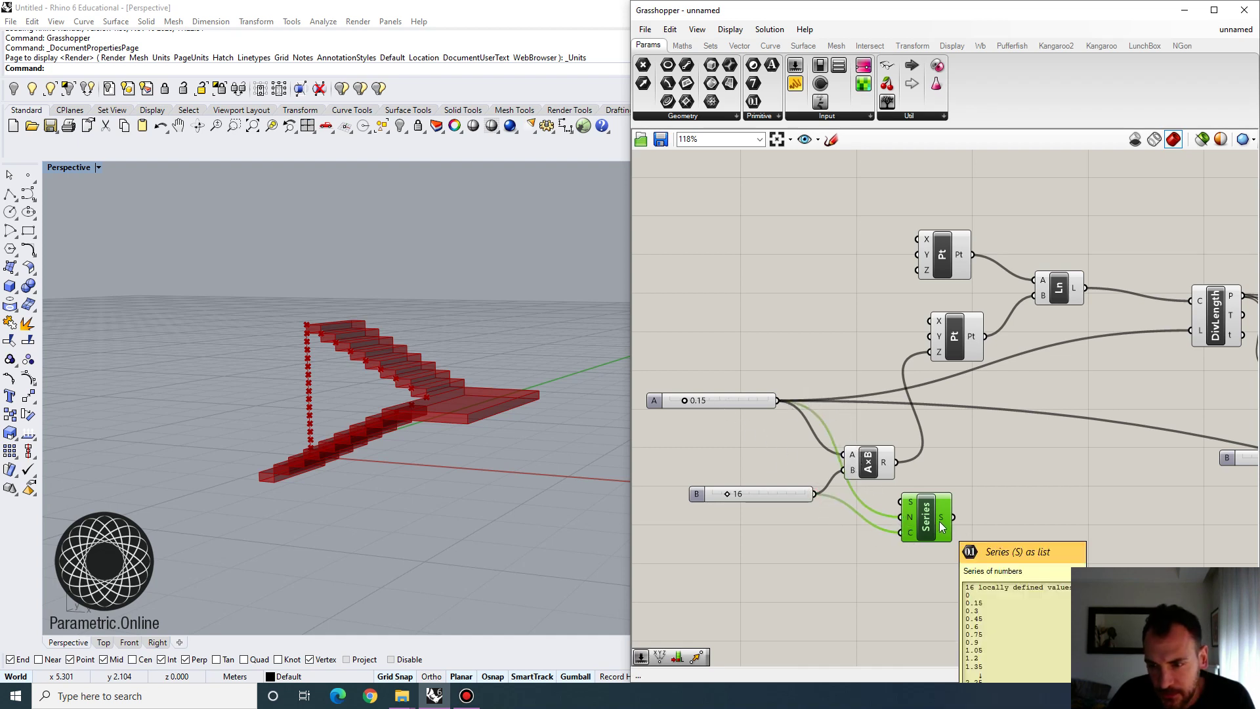
right_click_drag(939, 521, 982, 492)
Spread the Multiplication component and the step count slider away from the Series component to clear the wiring.
left_click_drag(924, 447, 960, 418)
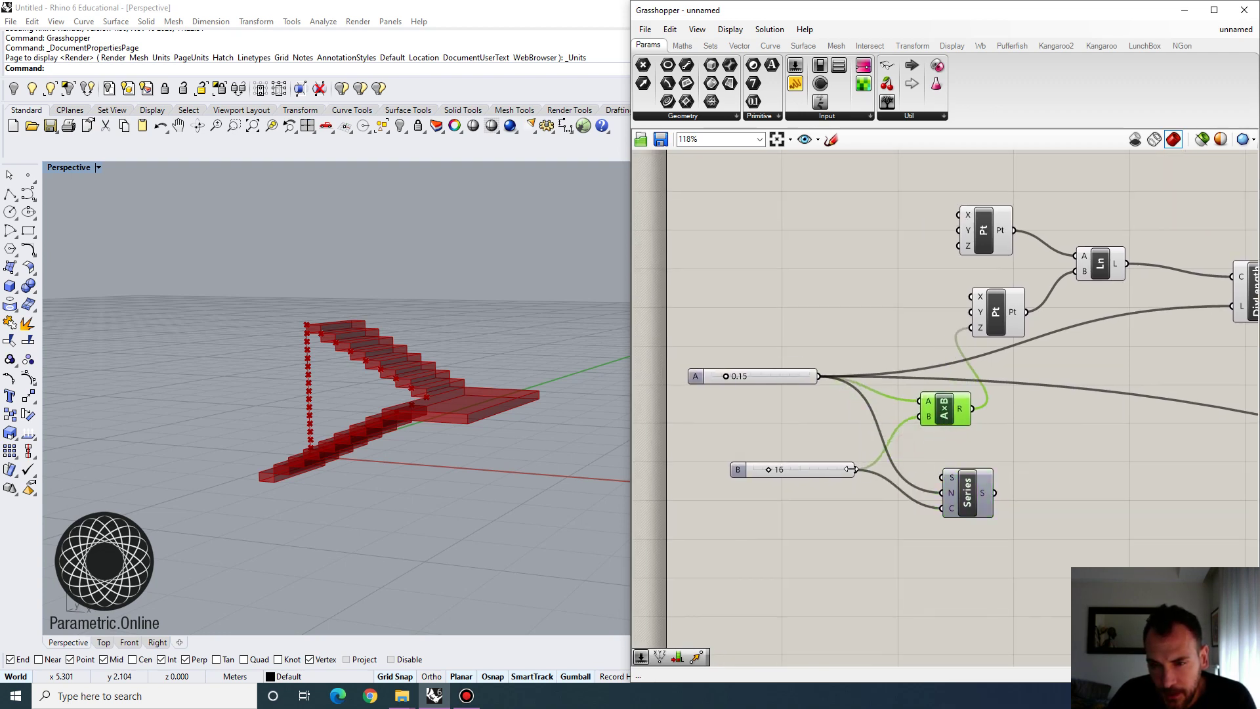
left_click_drag(843, 464, 819, 469)
mouse_move(962, 407)
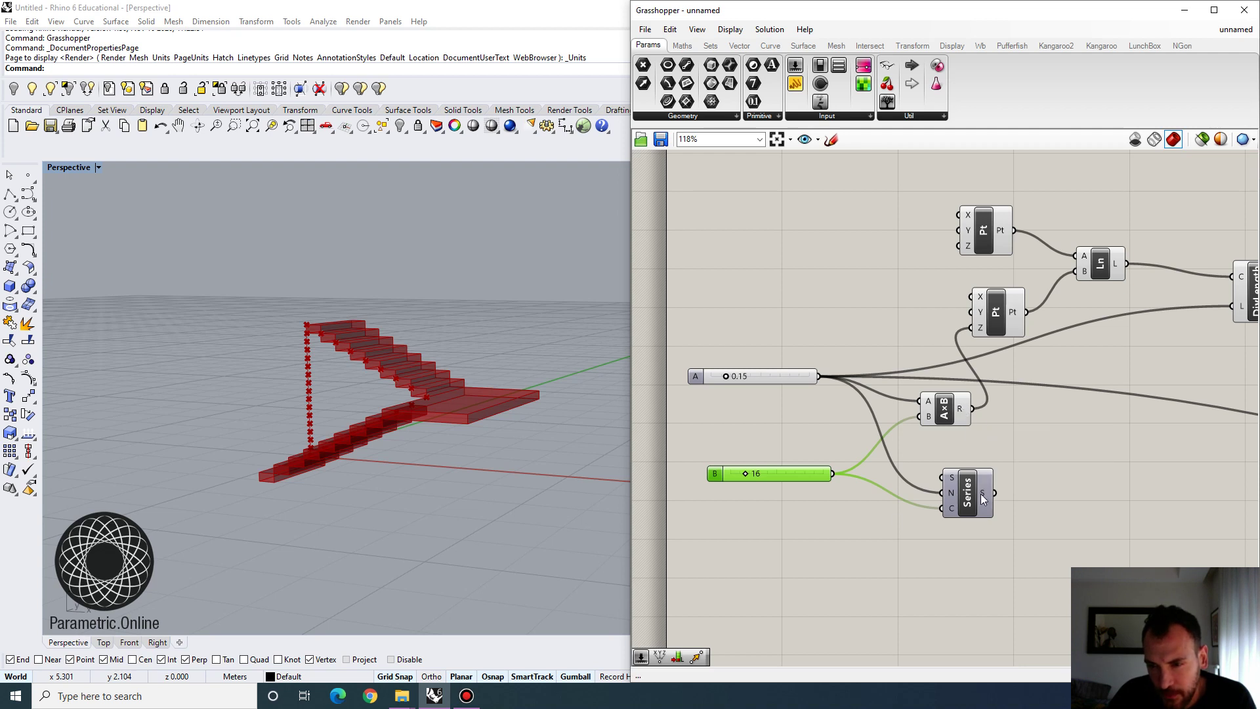
Add an Addition component that sums the step count and a new slider of 1, feeding the Series count C.
double_click(859, 537)
type("addi")
left_click(836, 522)
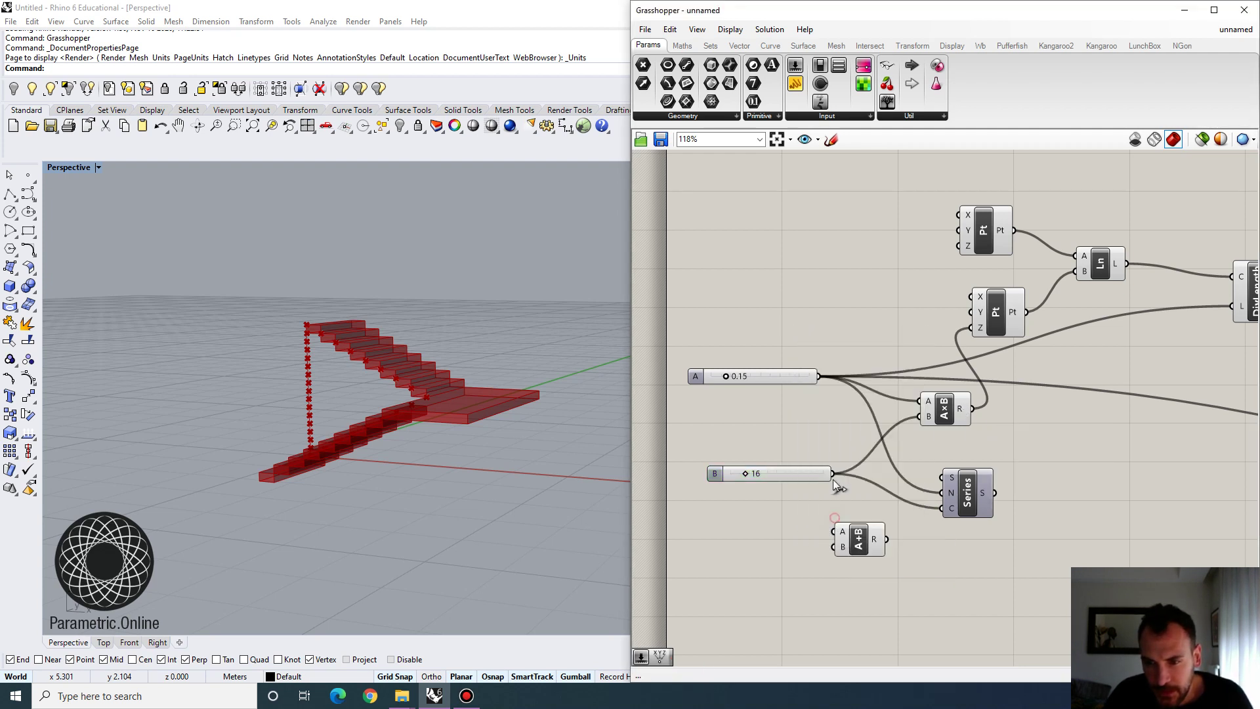
left_click_drag(832, 474, 945, 508)
double_click(755, 557)
type("1")
key("Return")
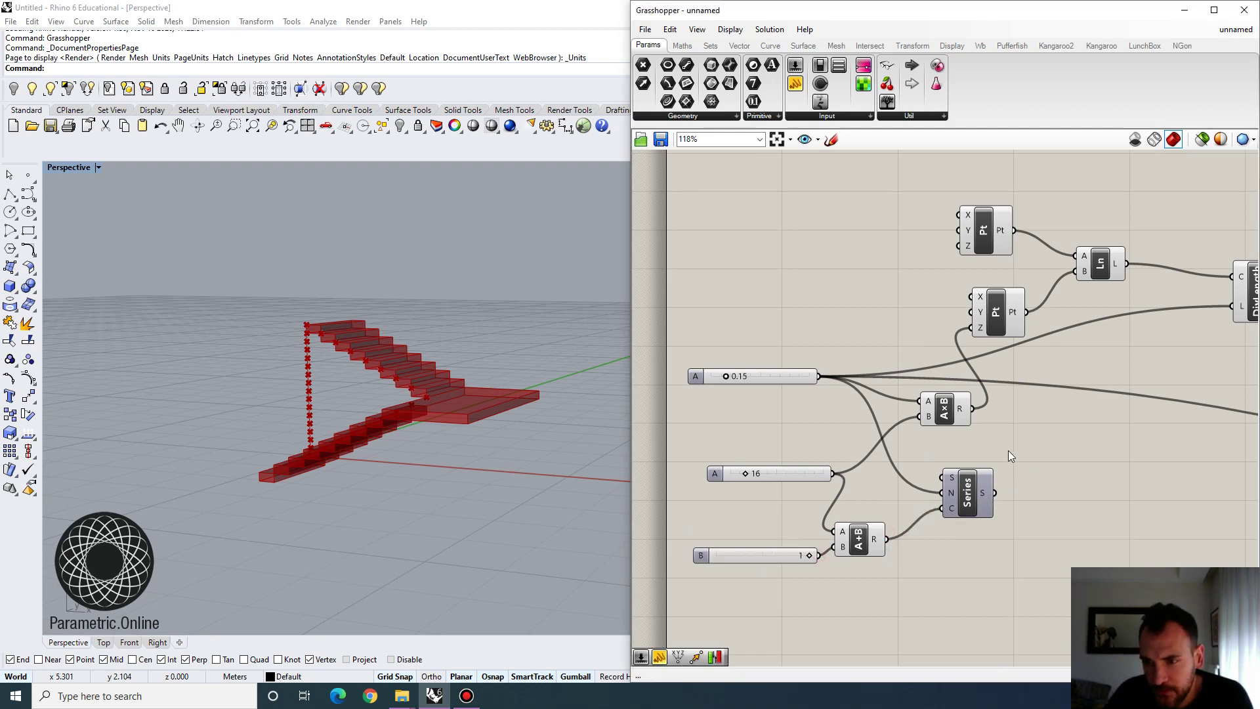
Disable the Split List component that receives the Divide Length points.
scroll(991, 424, "down", 2)
scroll(986, 416, "down", 1)
right_click_drag(1018, 387, 924, 378)
scroll(926, 379, "up", 2)
scroll(1034, 381, "down", 1)
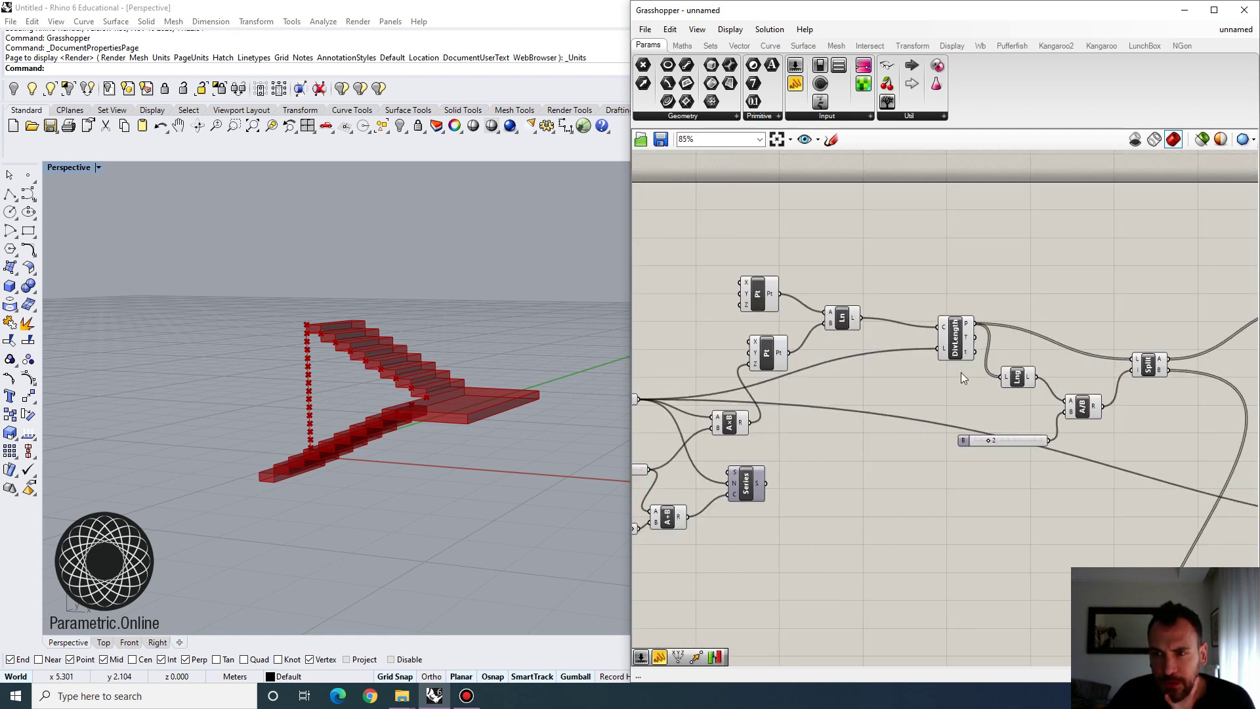
right_click_drag(745, 487, 823, 483)
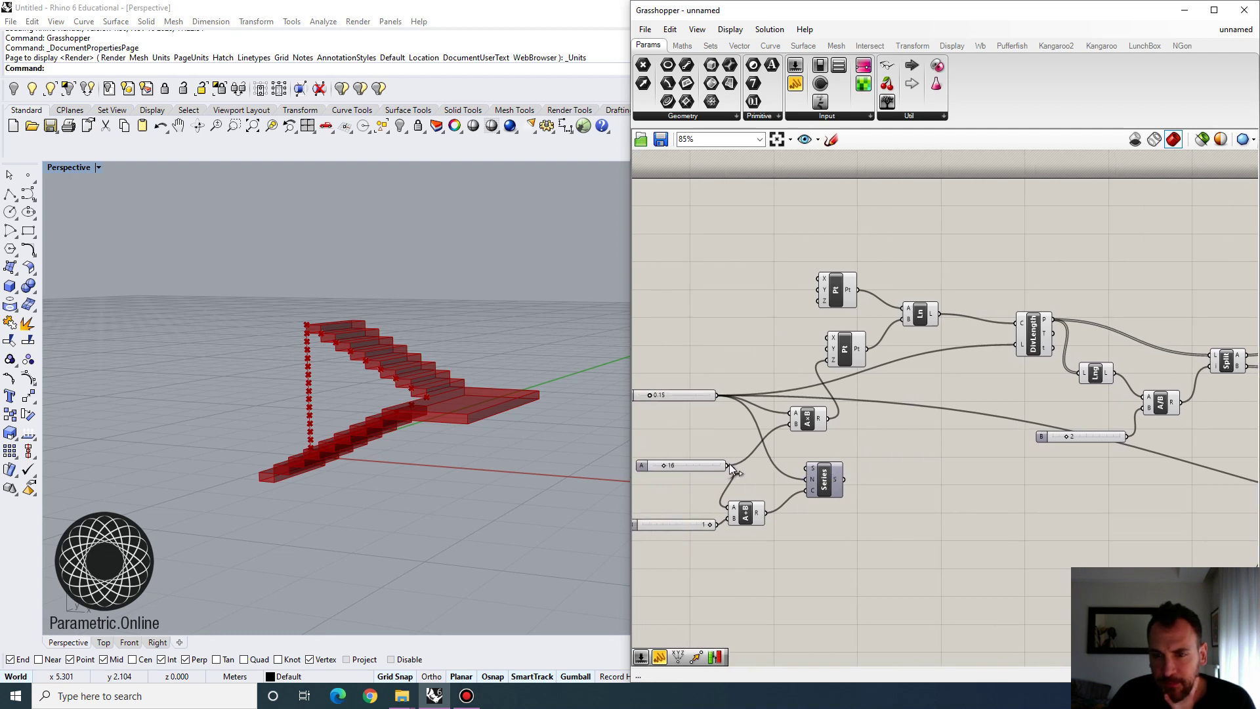
left_click_drag(729, 463, 1048, 359)
right_click_drag(1139, 354, 1068, 360)
right_click(1152, 369)
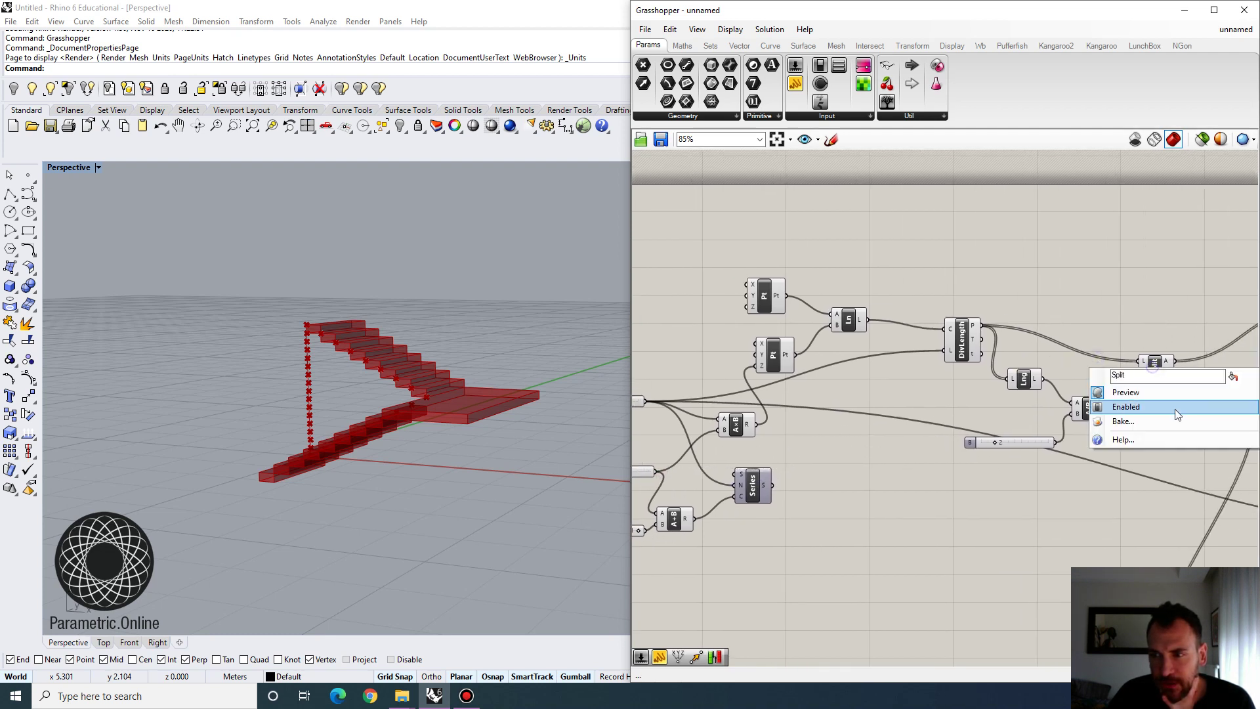
left_click(1126, 407)
Feed the Series output into the second Point's Z input in place of the multiplication, and delete the Line and first Point components.
right_click_drag(824, 396, 880, 410)
left_click_drag(843, 365, 886, 374)
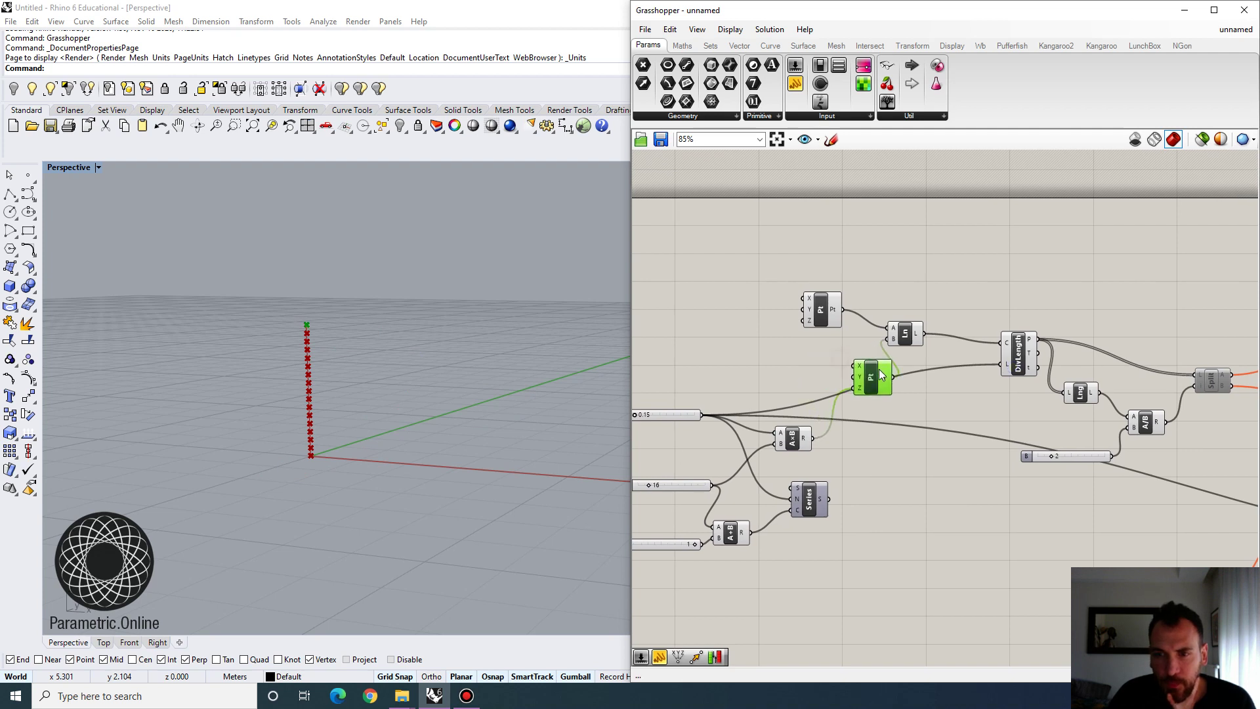
scroll(857, 403, "up", 2)
right_click_drag(832, 438, 895, 404)
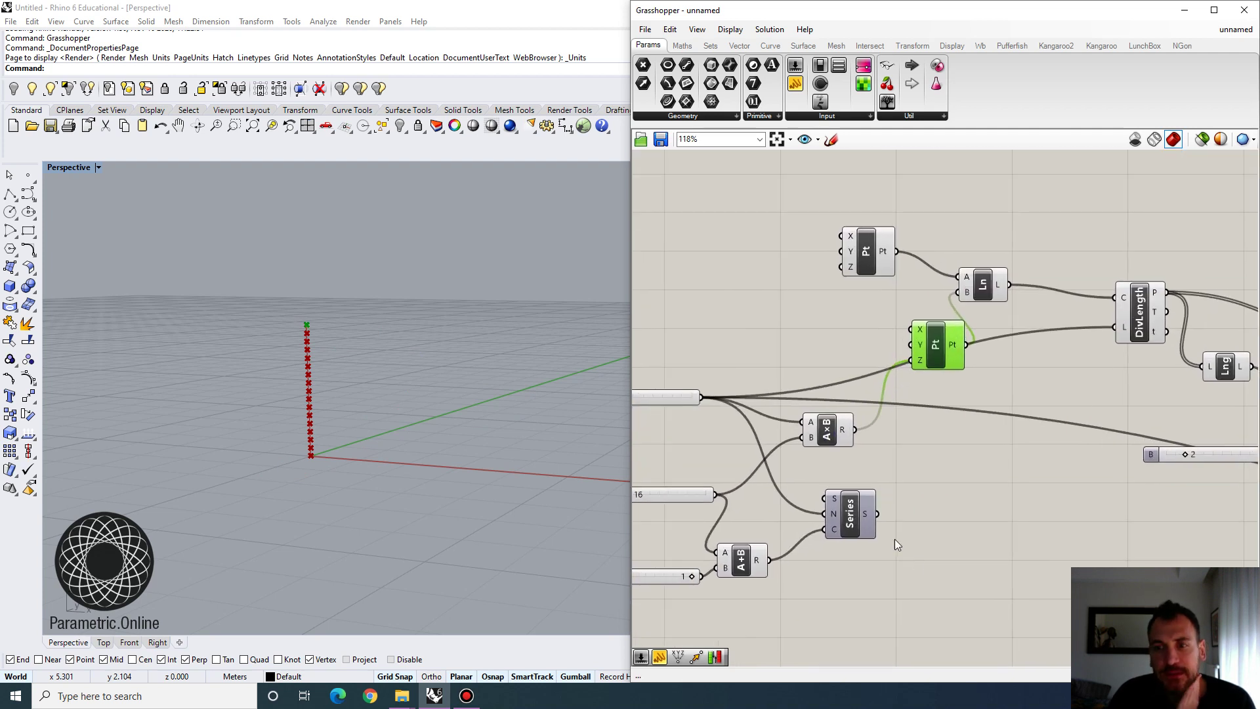
left_click_drag(880, 514, 942, 369)
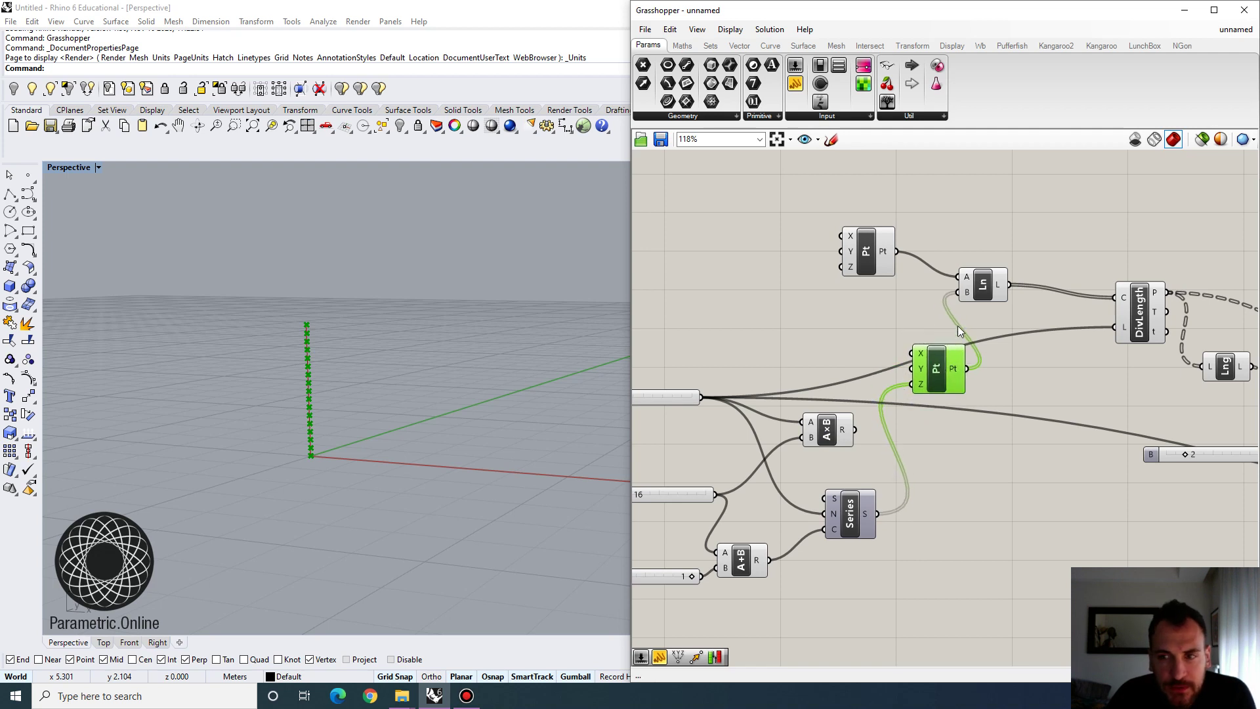
left_click_drag(1017, 315, 860, 233)
key("Delete")
Connect the Point output to the List Length and Split List list inputs in place of Divide Length, and re-enable Split List.
right_click_drag(1118, 279, 878, 286)
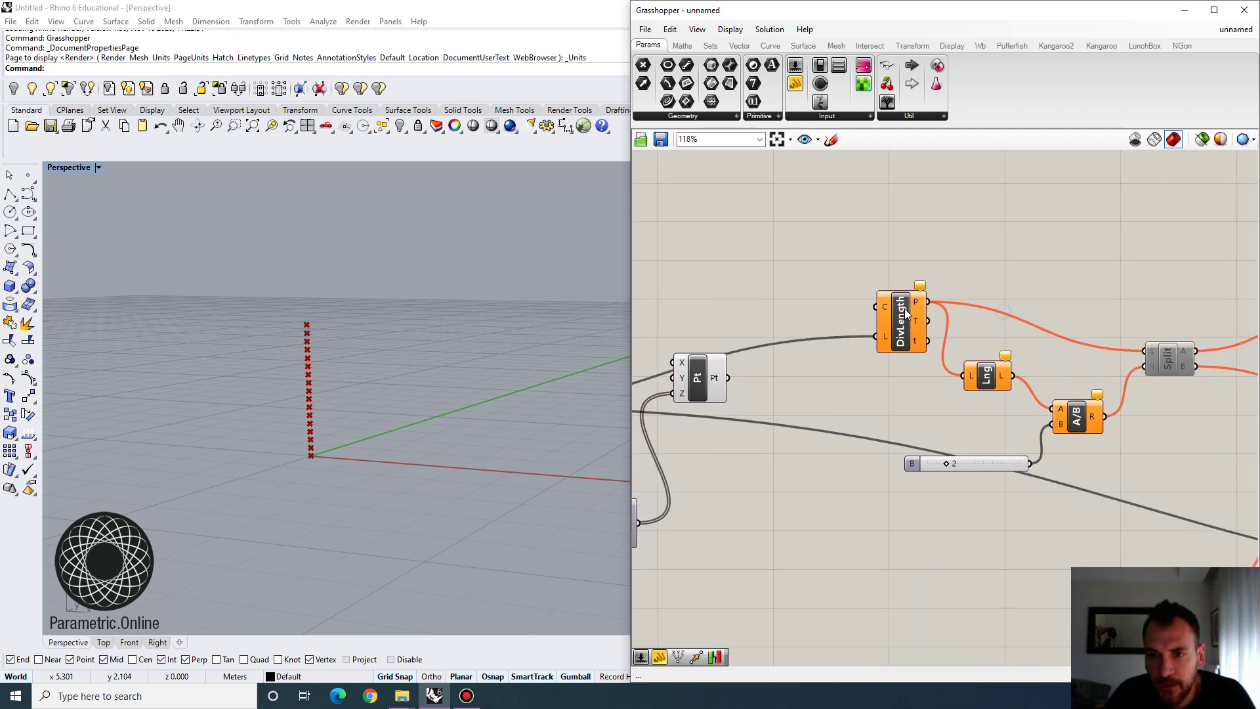
scroll(909, 312, "down", 1)
left_click_drag(745, 376, 761, 381)
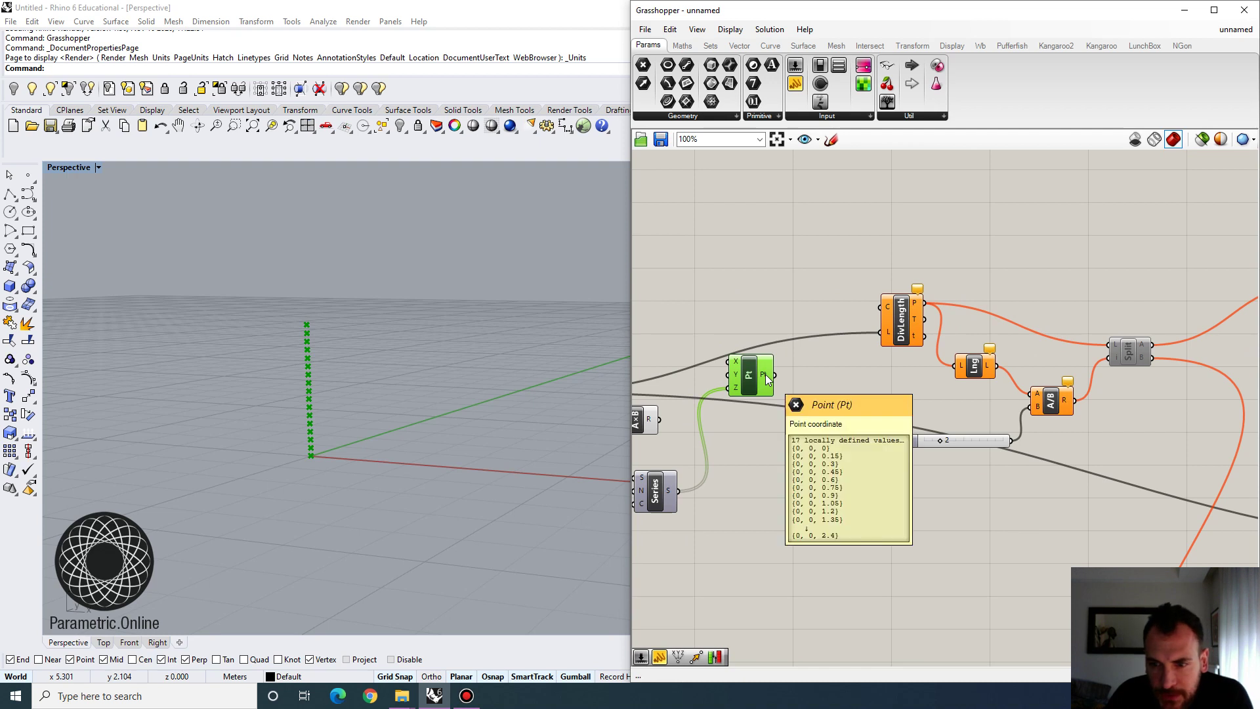
mouse_move(782, 371)
left_mouse_down()
mouse_move(987, 382)
mouse_move(952, 371)
mouse_move(759, 384)
mouse_move(775, 375)
left_mouse_up()
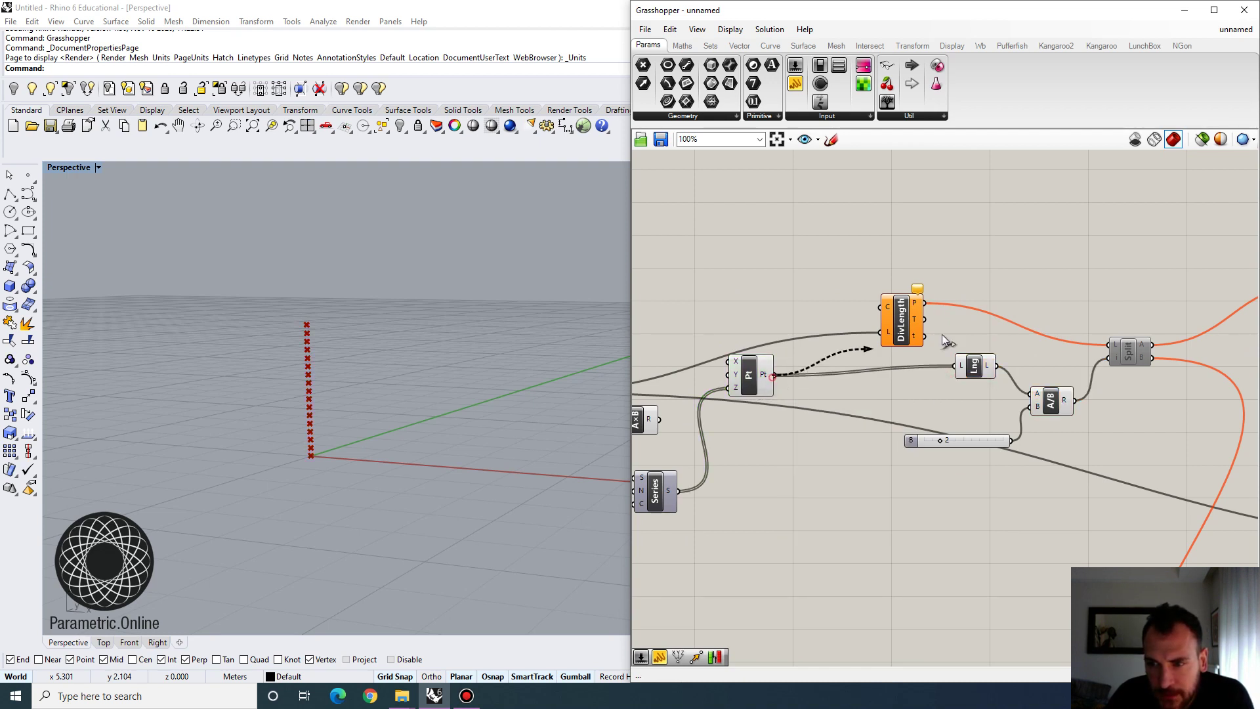
left_click_drag(943, 340, 1110, 344)
right_click(1128, 351)
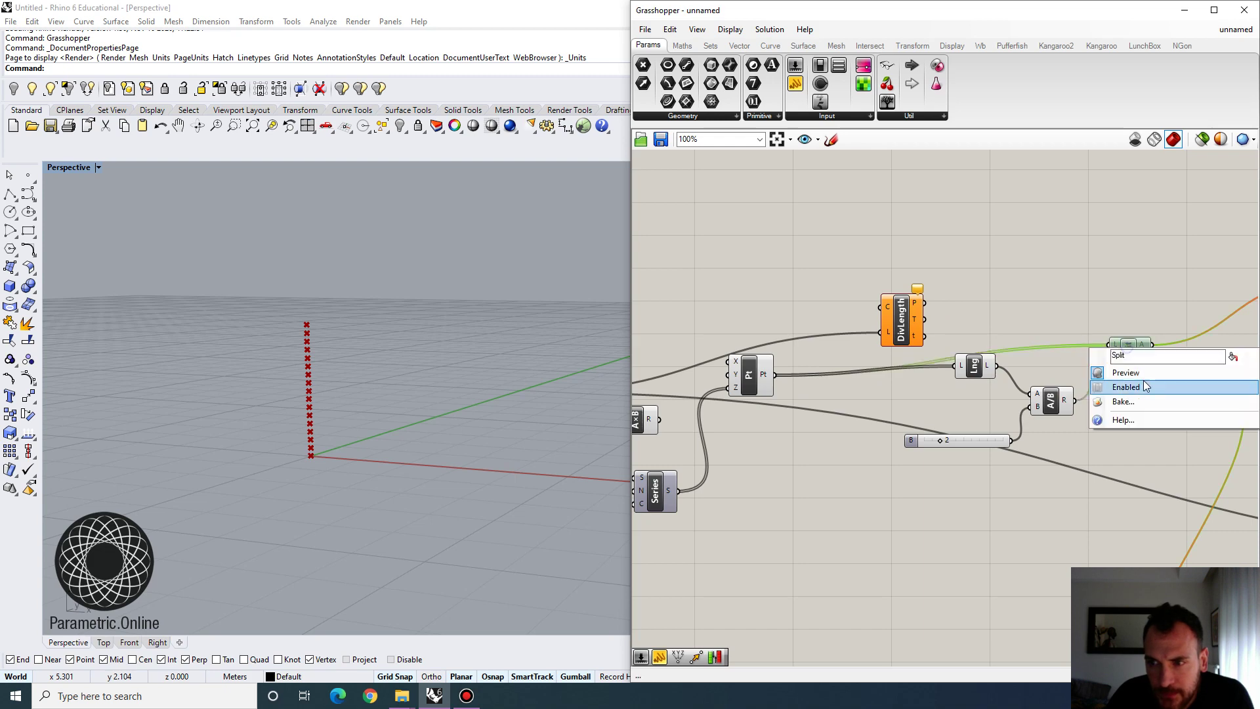
left_click(1126, 386)
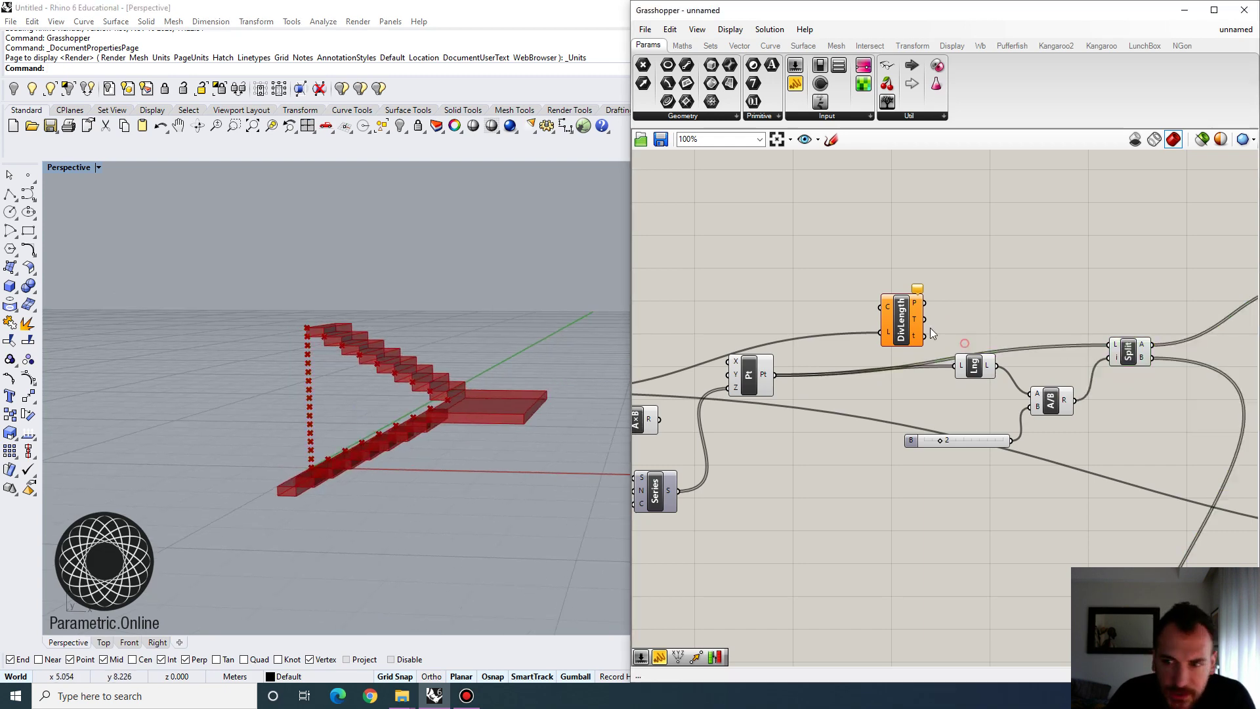
Delete the unused Divide Length and Multiplication components.
left_click(901, 319)
scroll(898, 320, "down", 2)
key("Delete")
right_click_drag(682, 377, 819, 379)
scroll(819, 379, "up", 4)
left_click(881, 399)
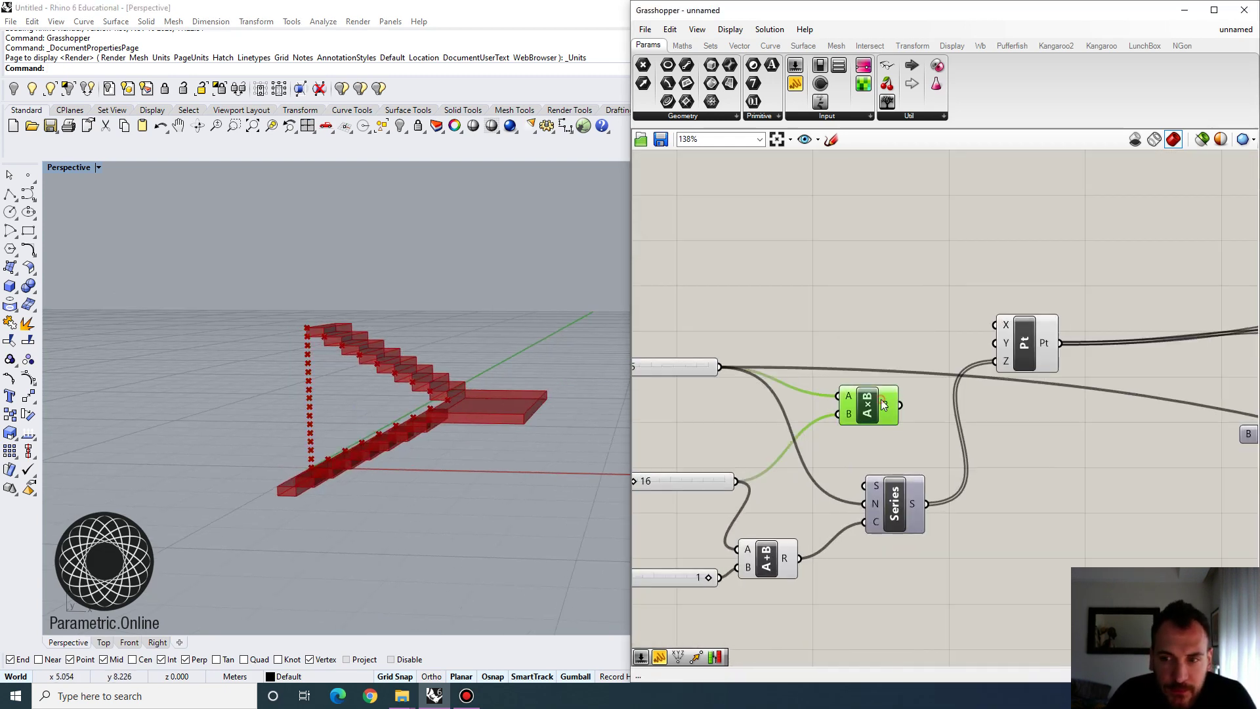
scroll(913, 390, "down", 3)
key("Delete")
Tidy the Addition component and step count slider beside the Series, and set the step count to 20.
left_click_drag(868, 502, 894, 481)
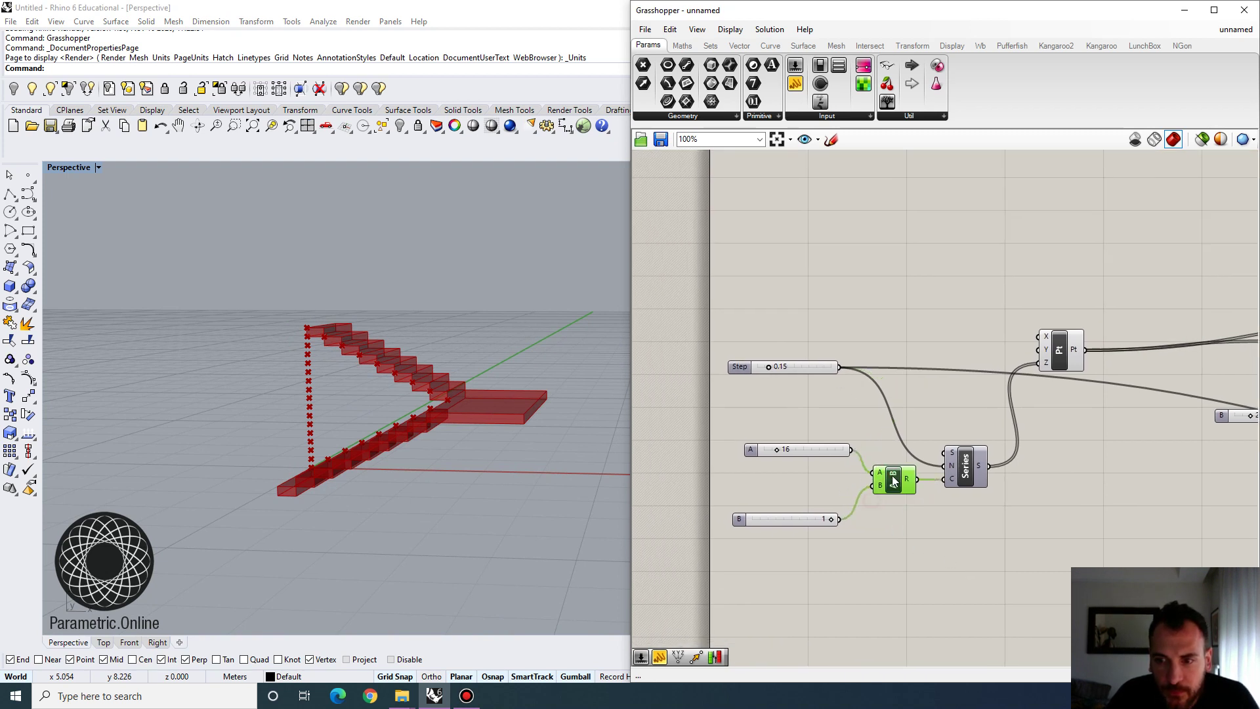
left_click(974, 456)
scroll(787, 420, "up", 4)
left_click(732, 477)
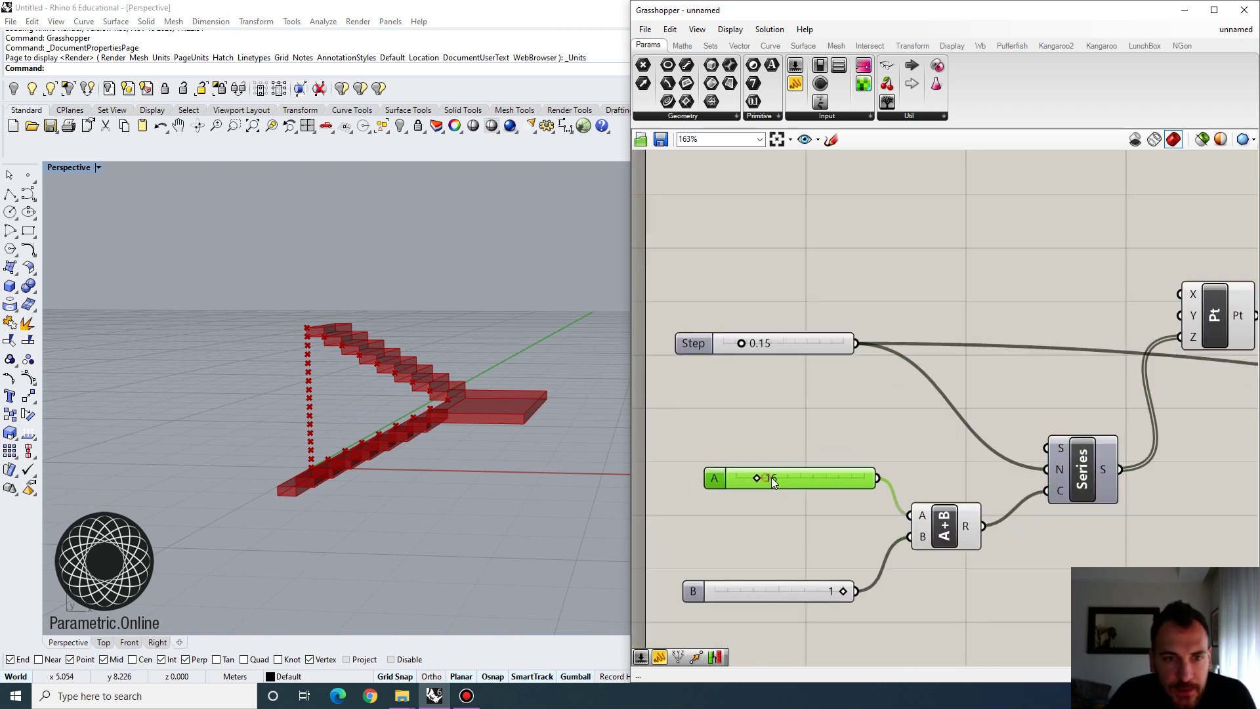
mouse_move(714, 478)
left_mouse_down()
mouse_move(704, 481)
mouse_move(733, 473)
mouse_move(718, 475)
left_mouse_up()
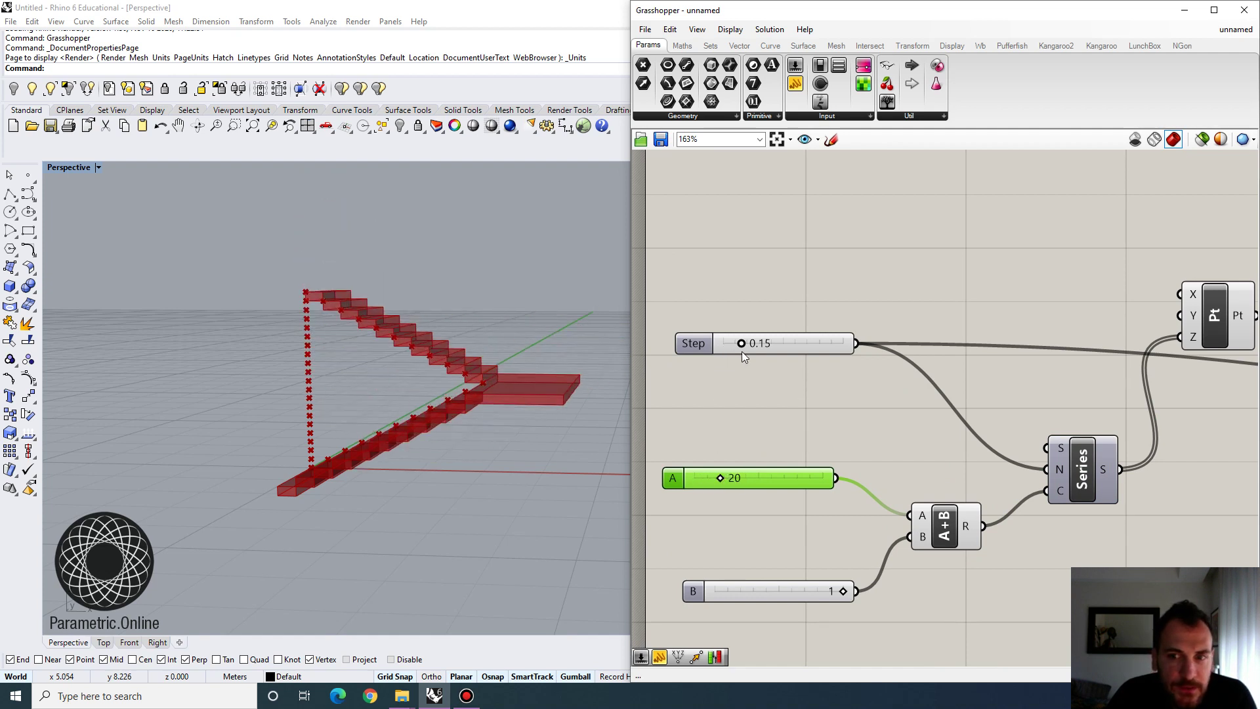
Set the Step riser height slider to 0.18 and the step count slider A to 26.
left_click_drag(741, 352, 745, 349)
mouse_move(722, 484)
left_mouse_down()
mouse_move(706, 478)
mouse_move(727, 478)
left_mouse_up()
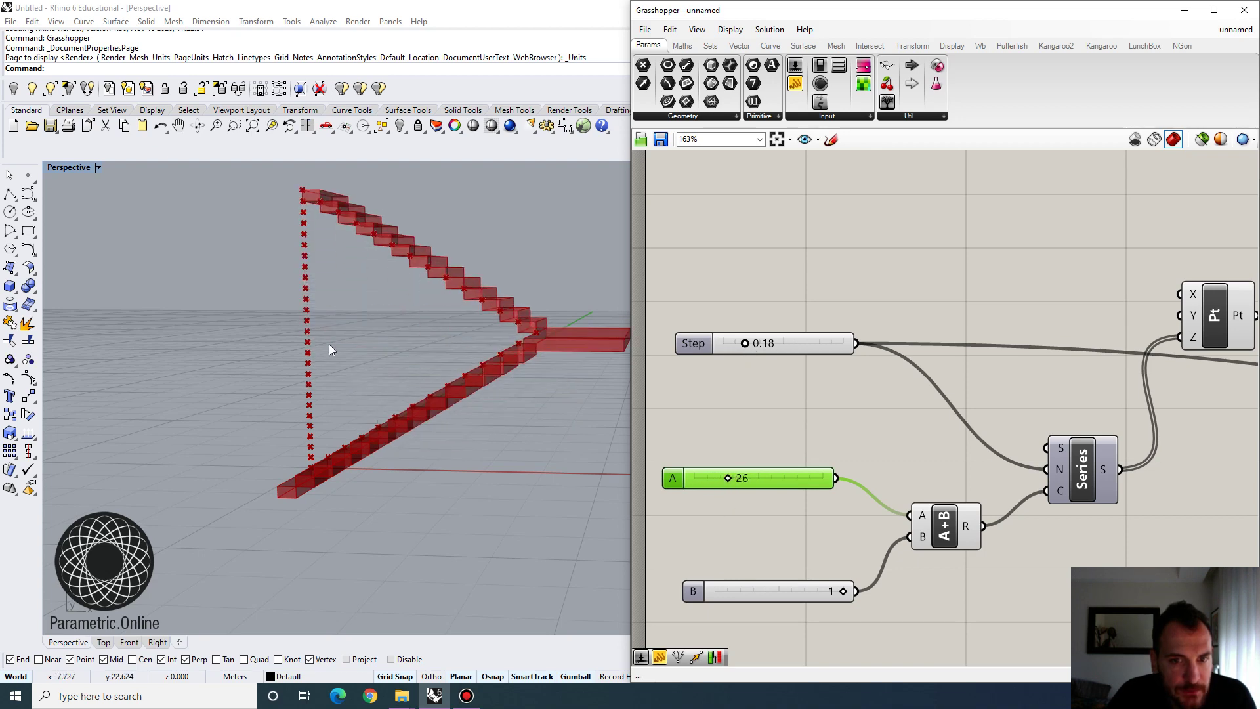
right_click_drag(328, 344, 375, 319)
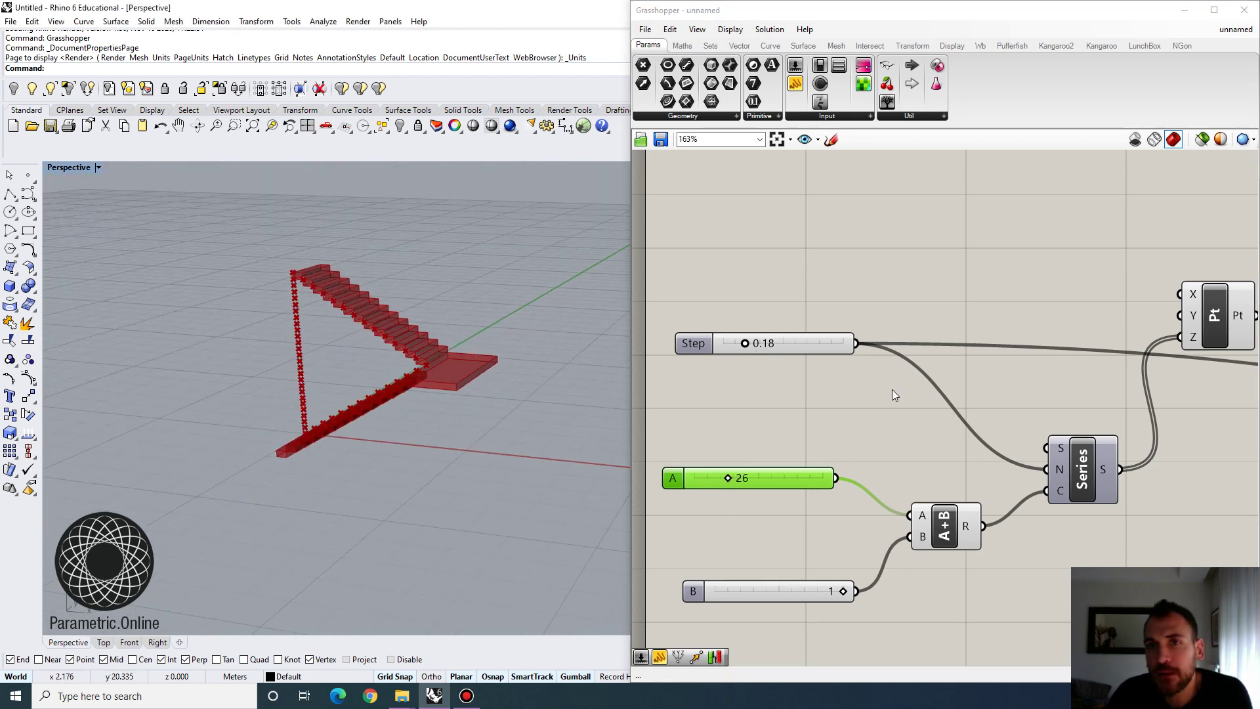
Examine the resized staircase in the perspective view and the overall layout of the definition.
scroll(910, 321, "down", 10)
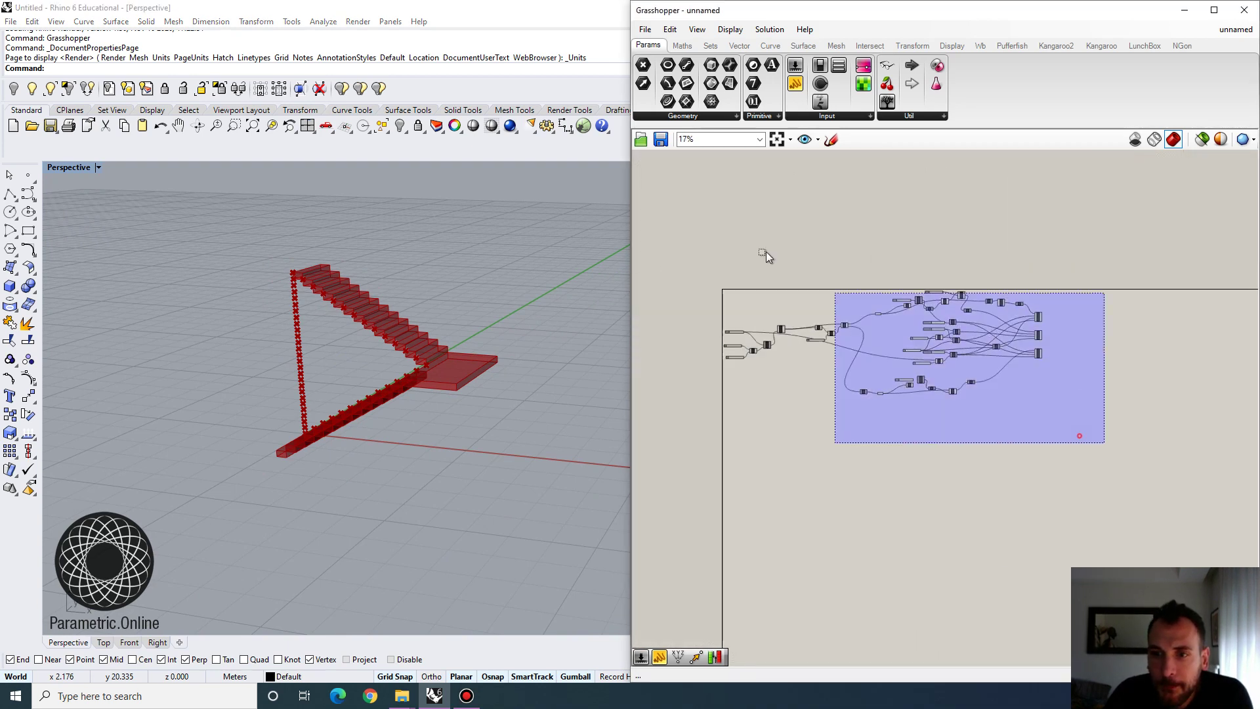
left_click_drag(766, 251, 766, 251)
scroll(780, 309, "up", 3)
left_click(812, 306)
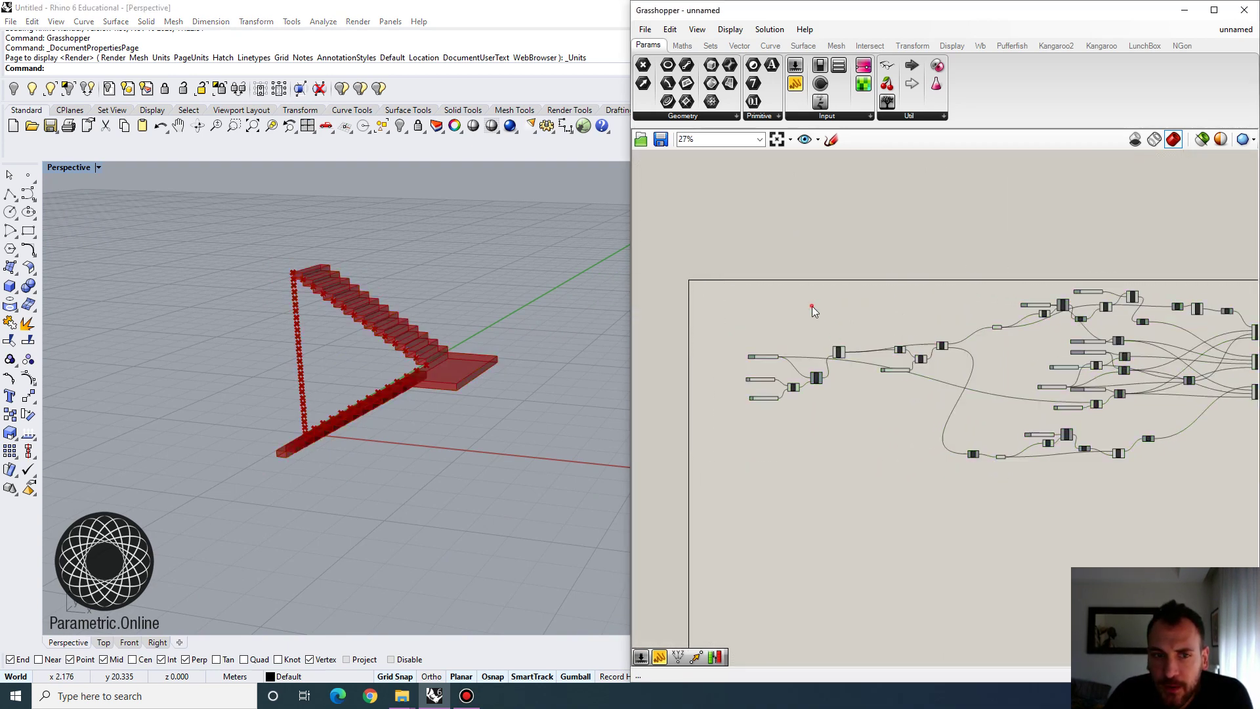
scroll(325, 331, "up", 5)
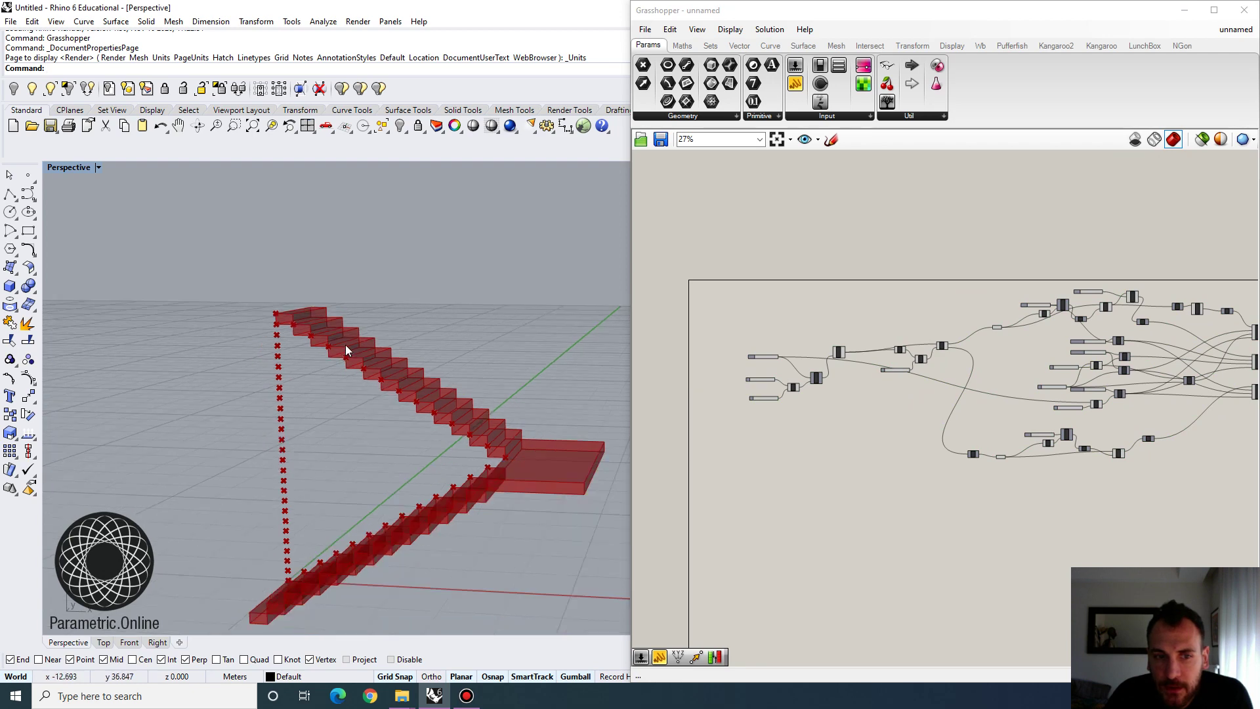
scroll(346, 350, "down", 2)
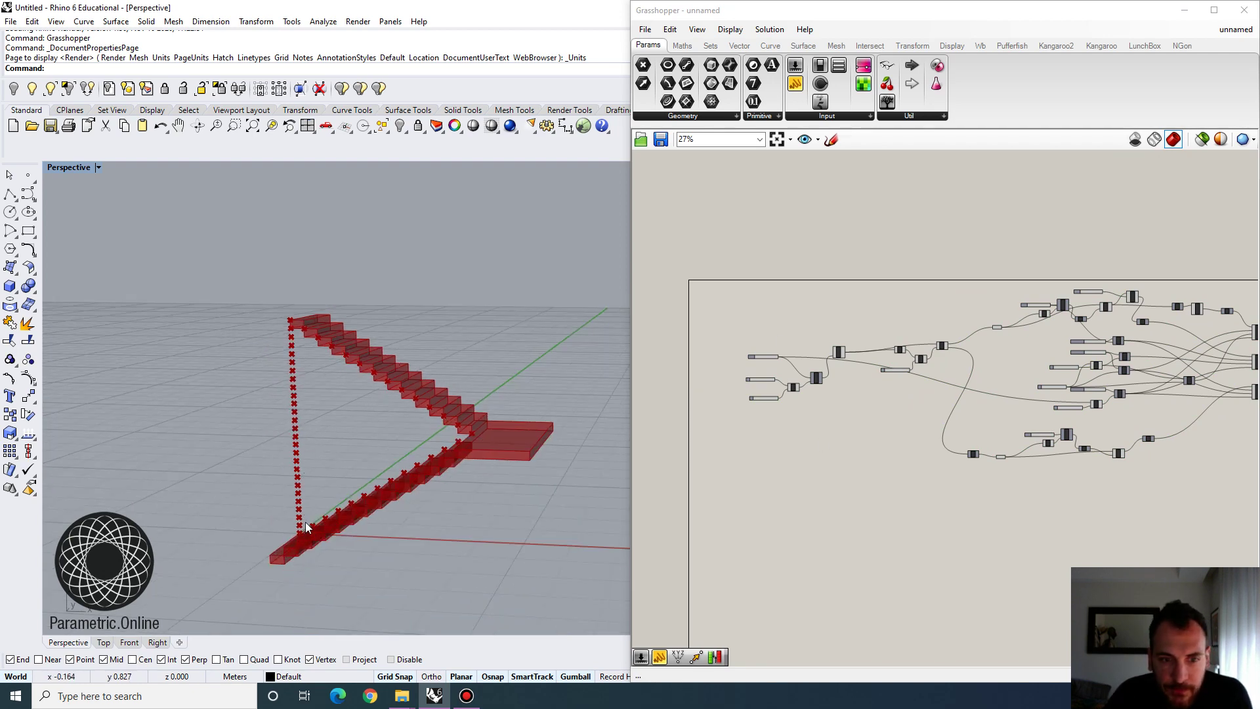
scroll(855, 364, "up", 5)
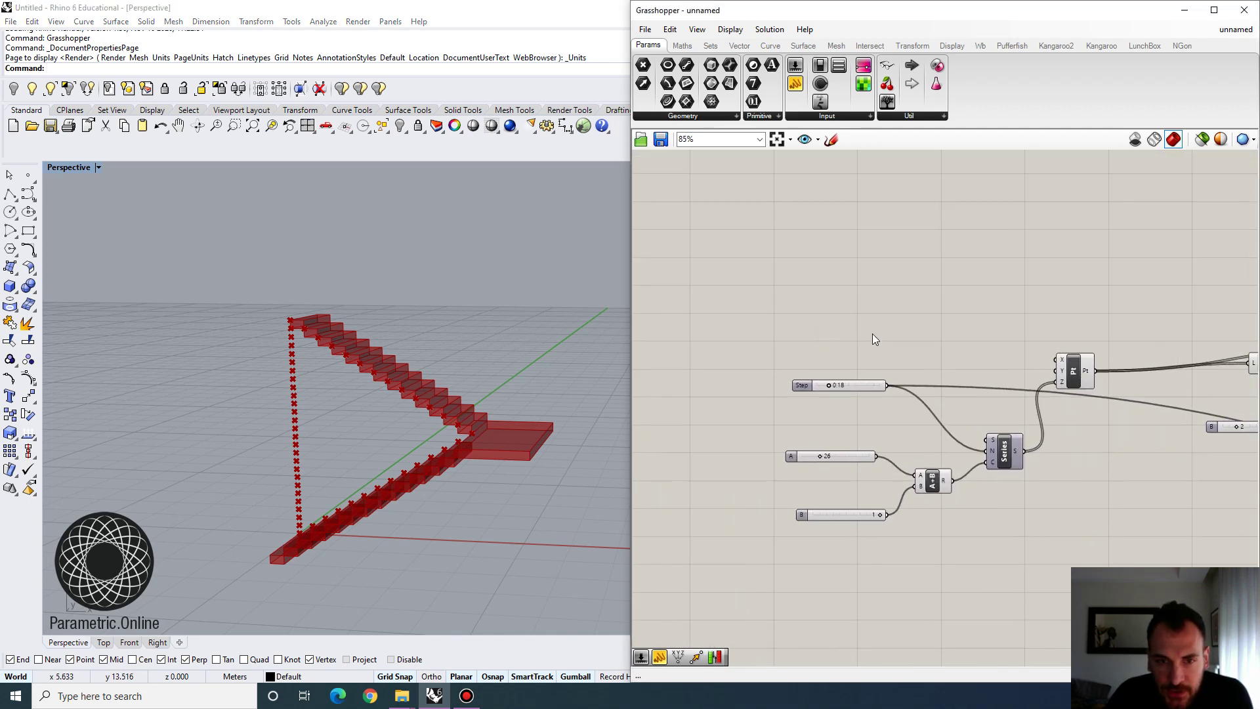
right_click_drag(708, 281, 754, 300)
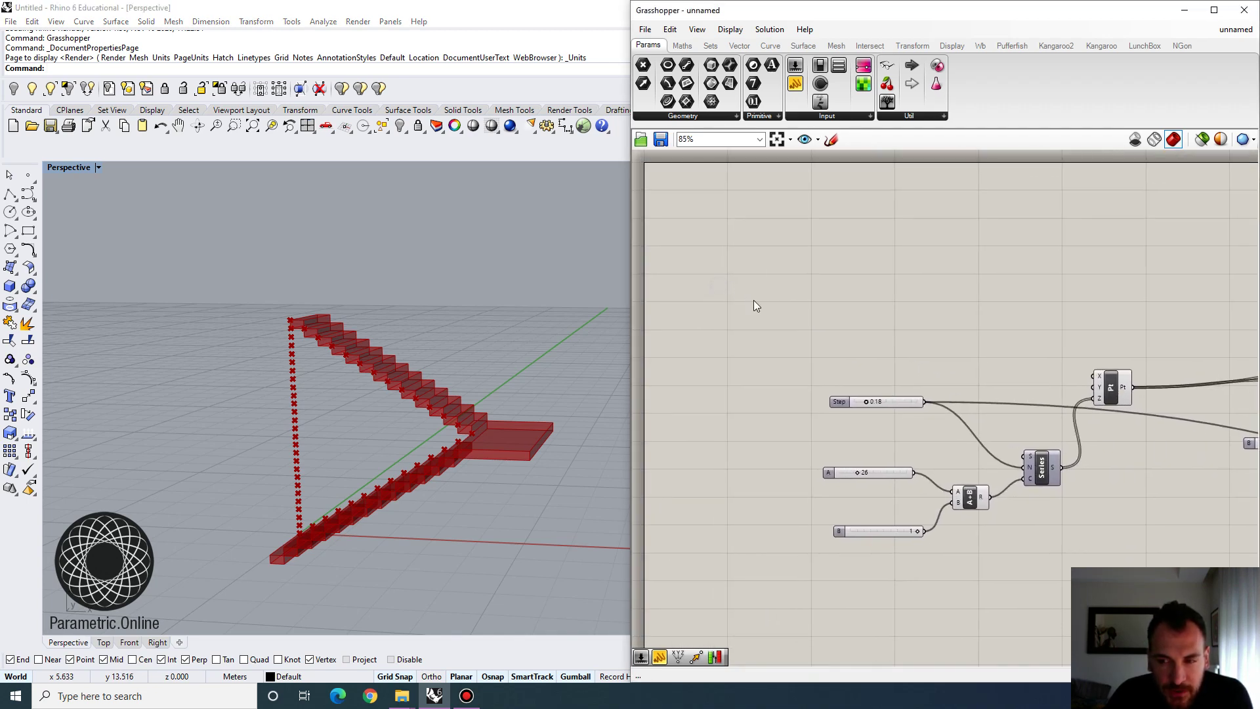
scroll(777, 315, "down", 5)
scroll(1083, 494, "up", 3)
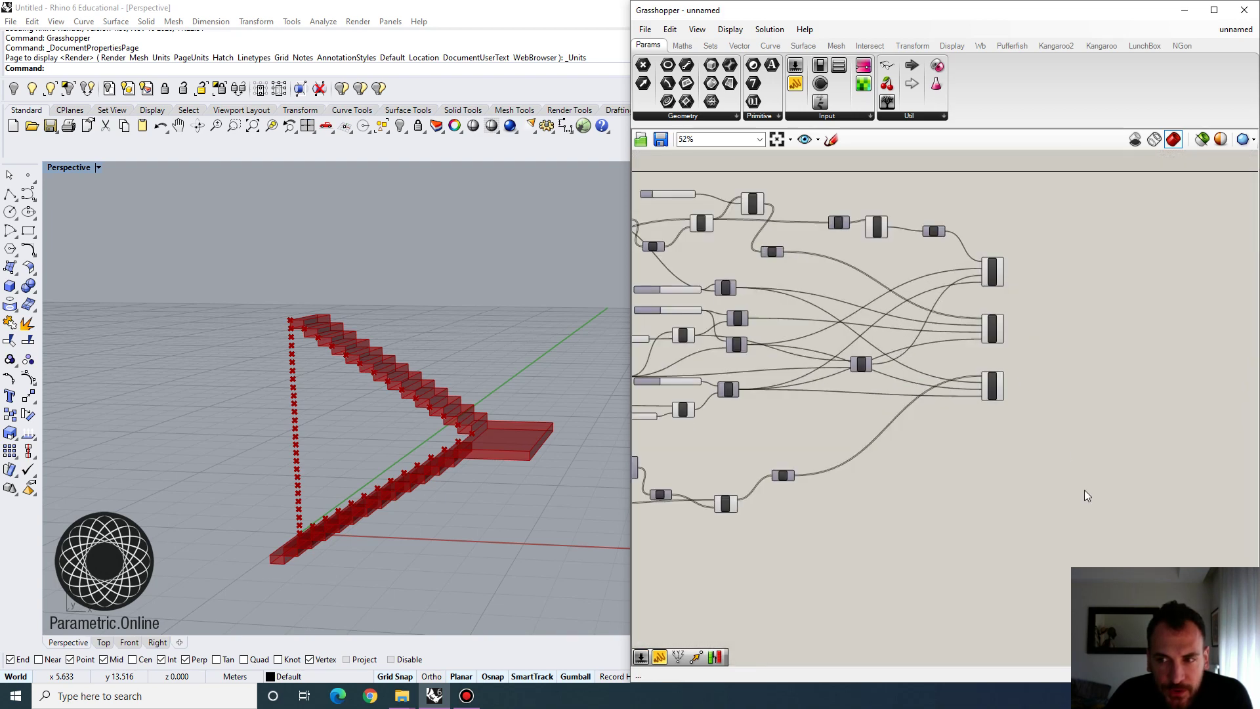
Add a Geometry parameter after the three Box components and connect all three box outputs to it.
left_click_drag(1085, 489, 983, 233)
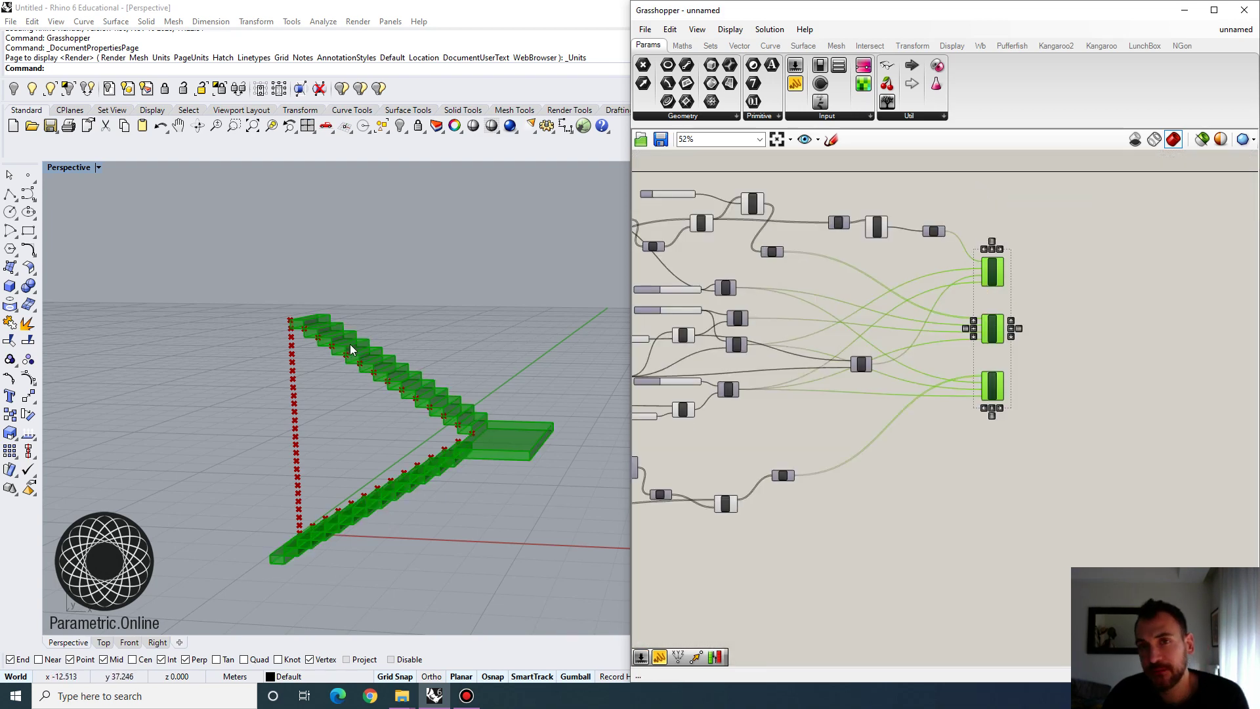
scroll(981, 394, "up", 3)
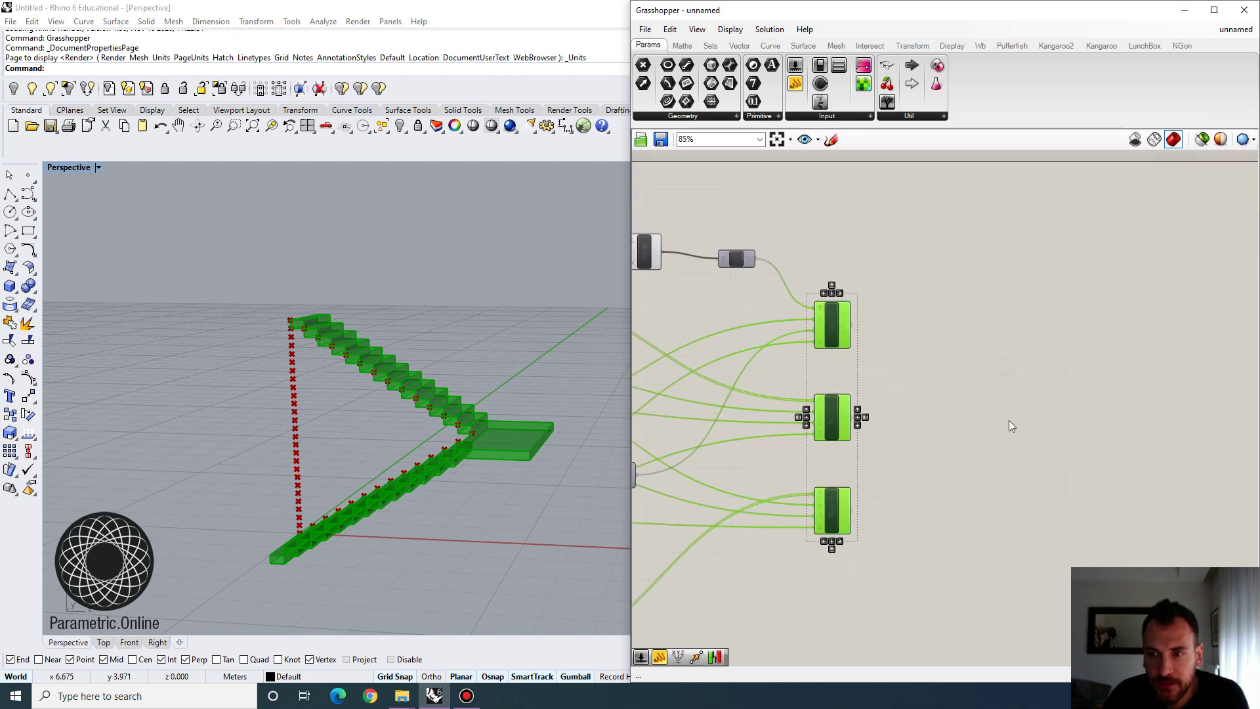
double_click(995, 427)
type("geo")
left_click(959, 404)
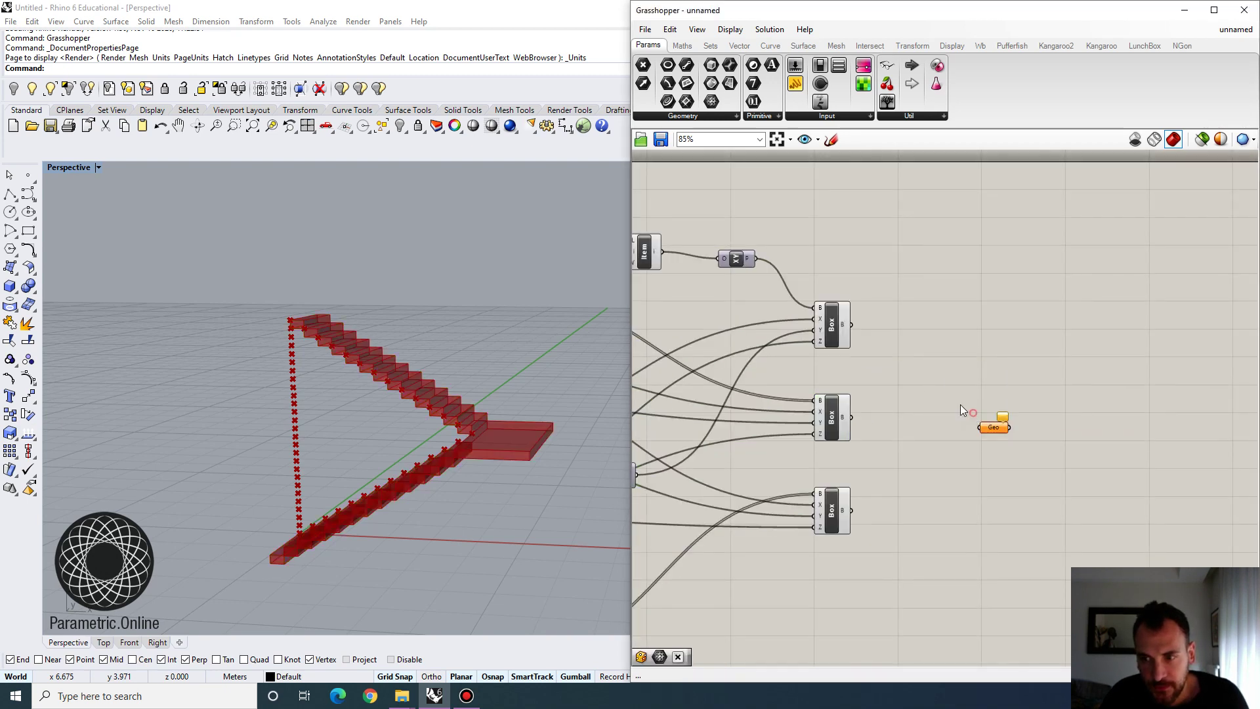
left_click_drag(850, 324, 977, 438)
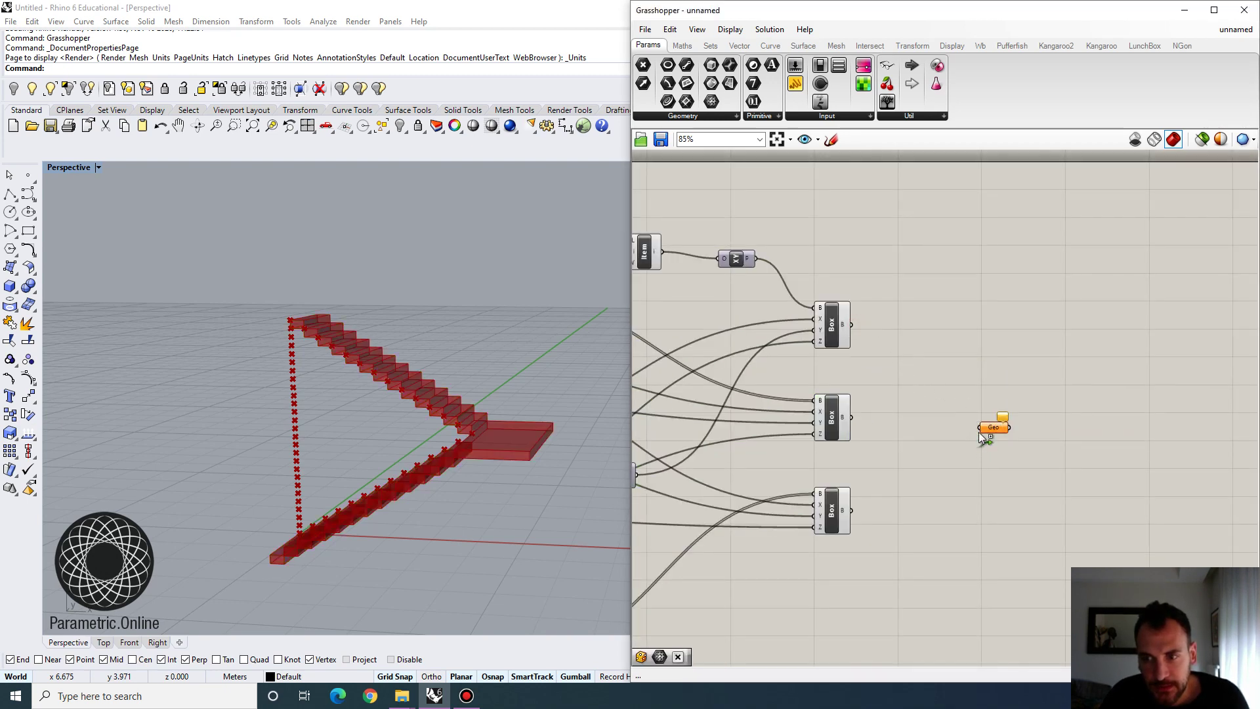
left_click_drag(876, 502, 856, 508)
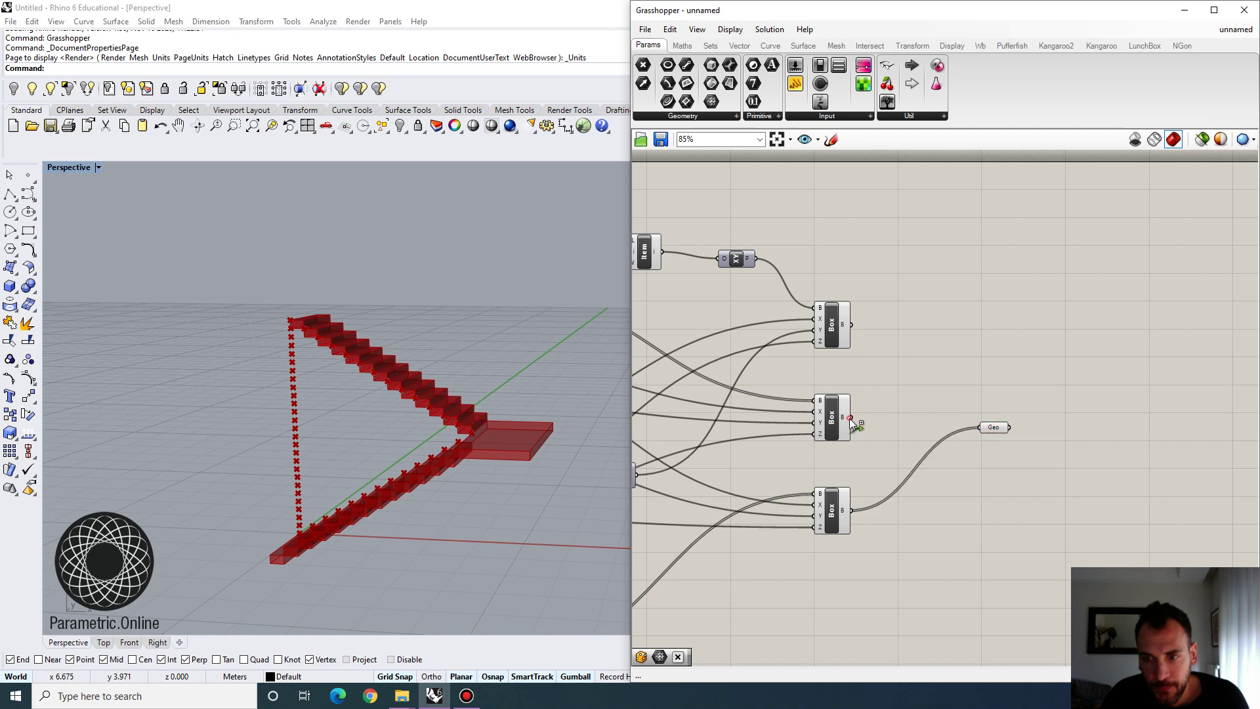
left_click_drag(970, 428, 852, 325, "shift")
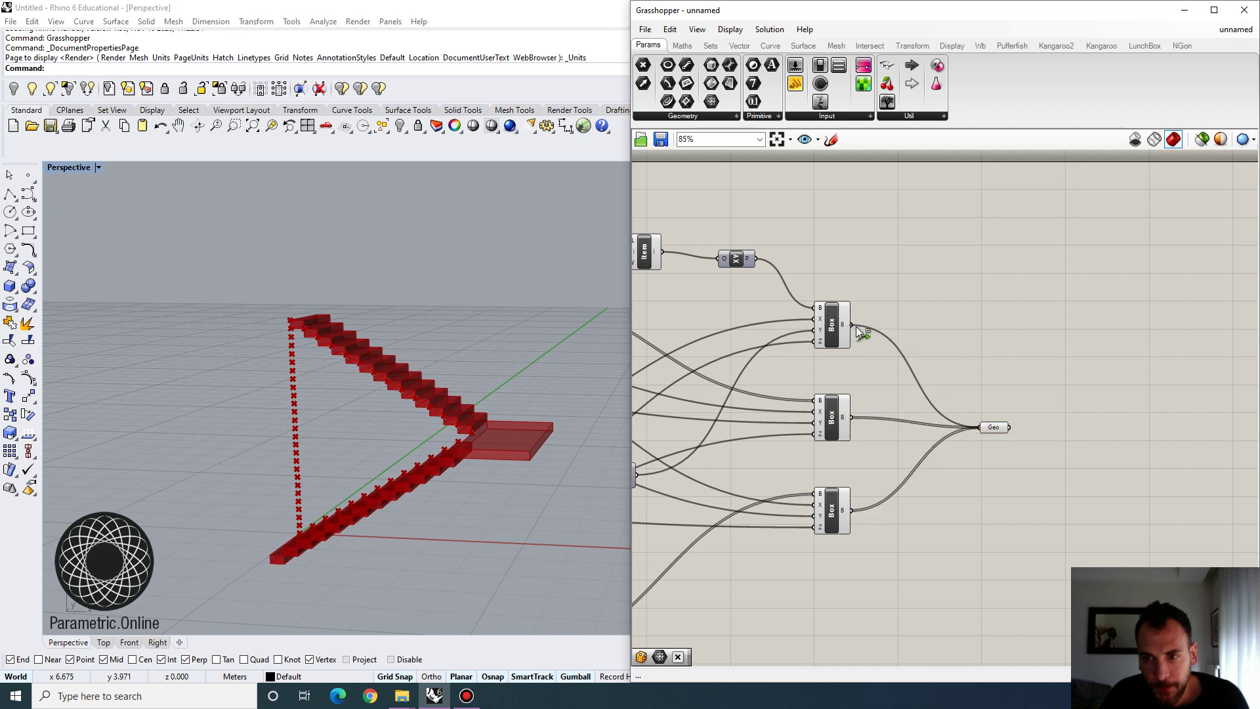
Add a Move component to the canvas beyond the Geometry parameter.
right_click_drag(956, 402, 886, 407)
scroll(1017, 475, "up", 3)
double_click(1017, 476)
type("move")
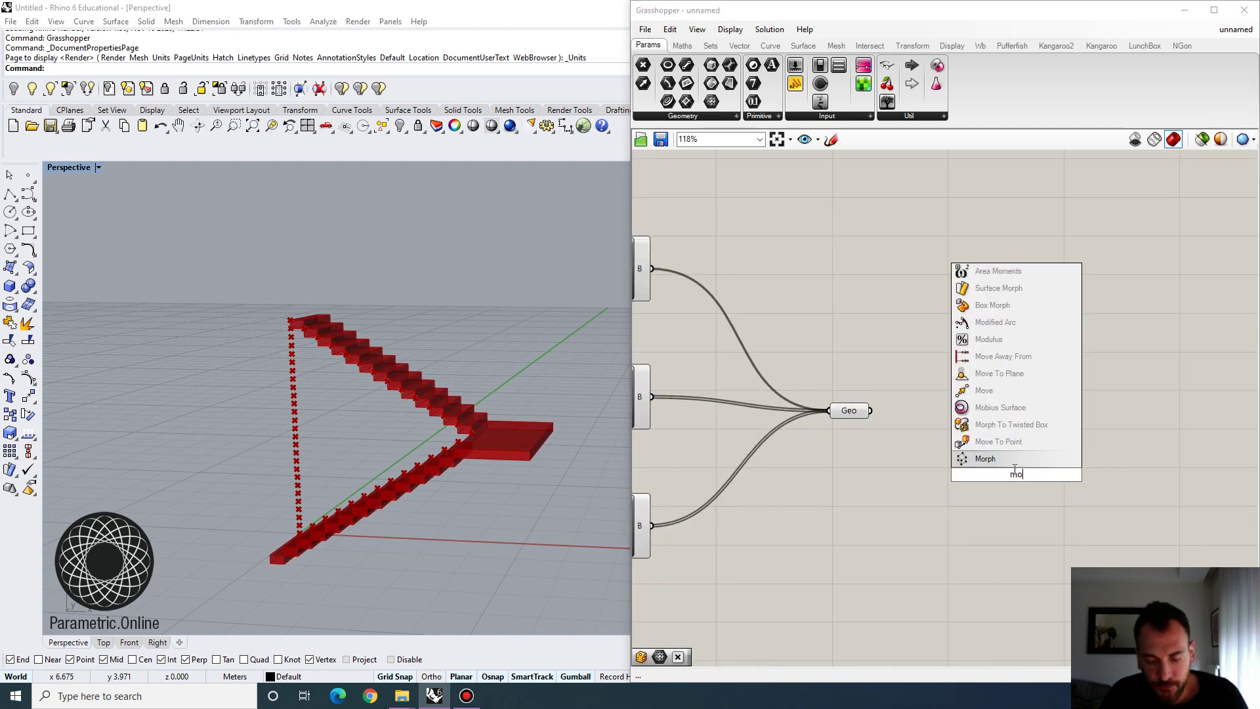
left_click(992, 458)
left_click_drag(1023, 467, 1116, 449)
Add a Unit Z vector and connect its output to the Move component's T input.
double_click(995, 507)
type("z")
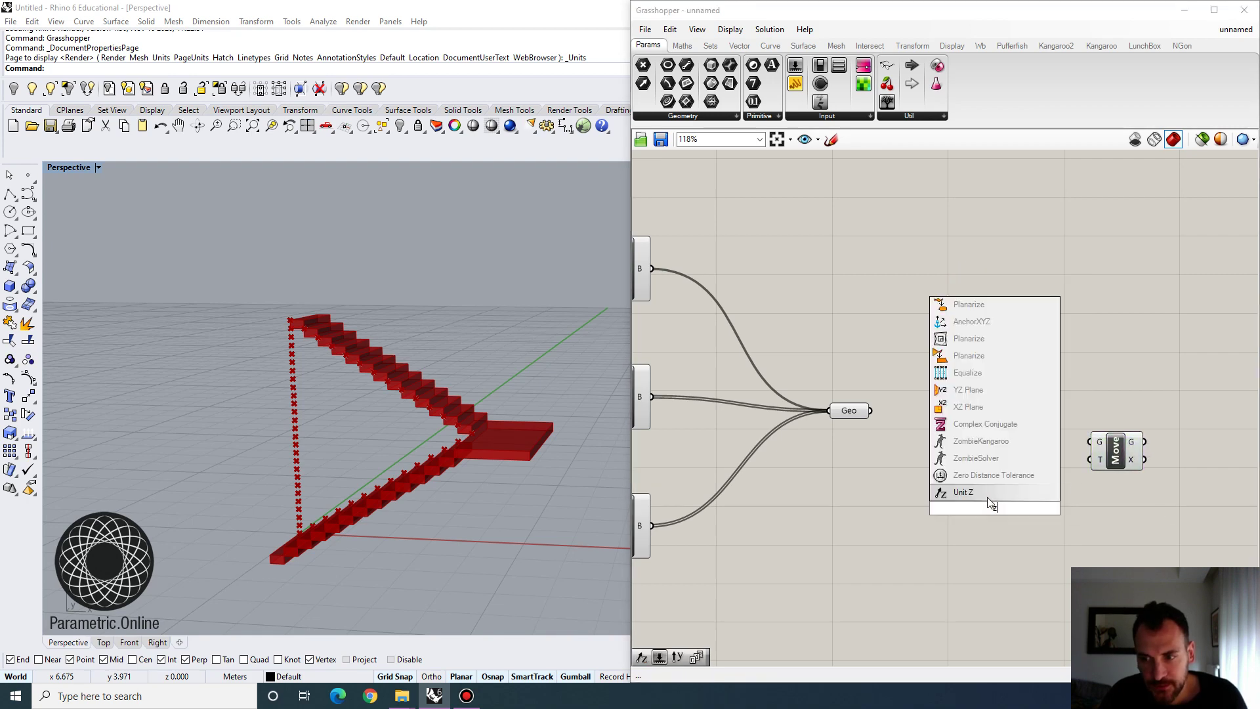
left_click(988, 490)
right_click_drag(985, 487, 983, 481)
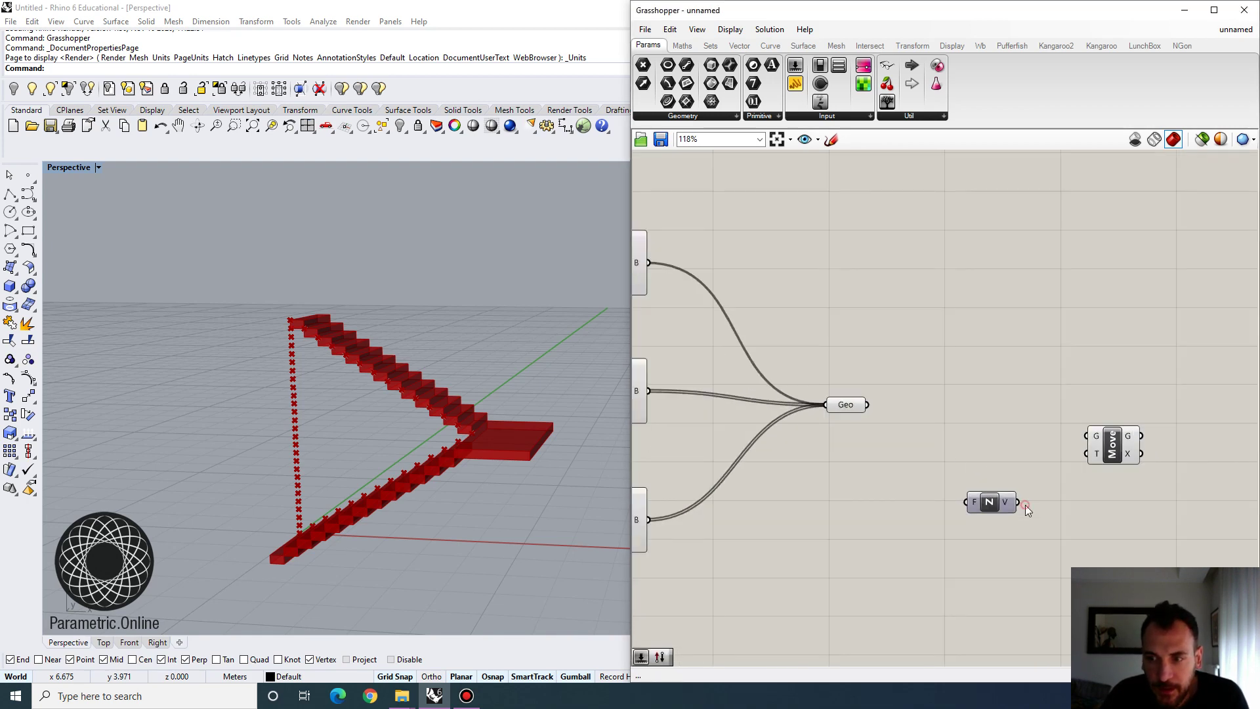
left_click_drag(1025, 505, 1086, 454)
Add a Multiplication component near the first Series and feed it the Step slider as A and the step count slider as B.
scroll(1077, 456, "down", 5)
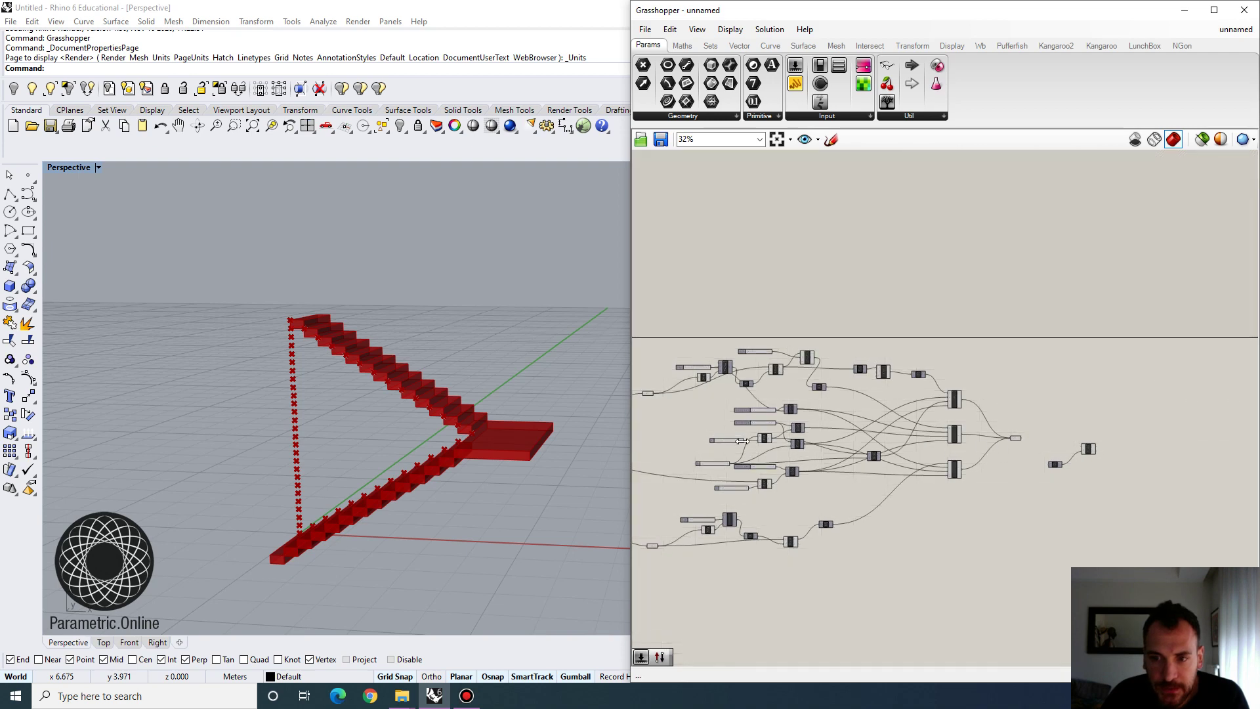
scroll(742, 441, "up", 5)
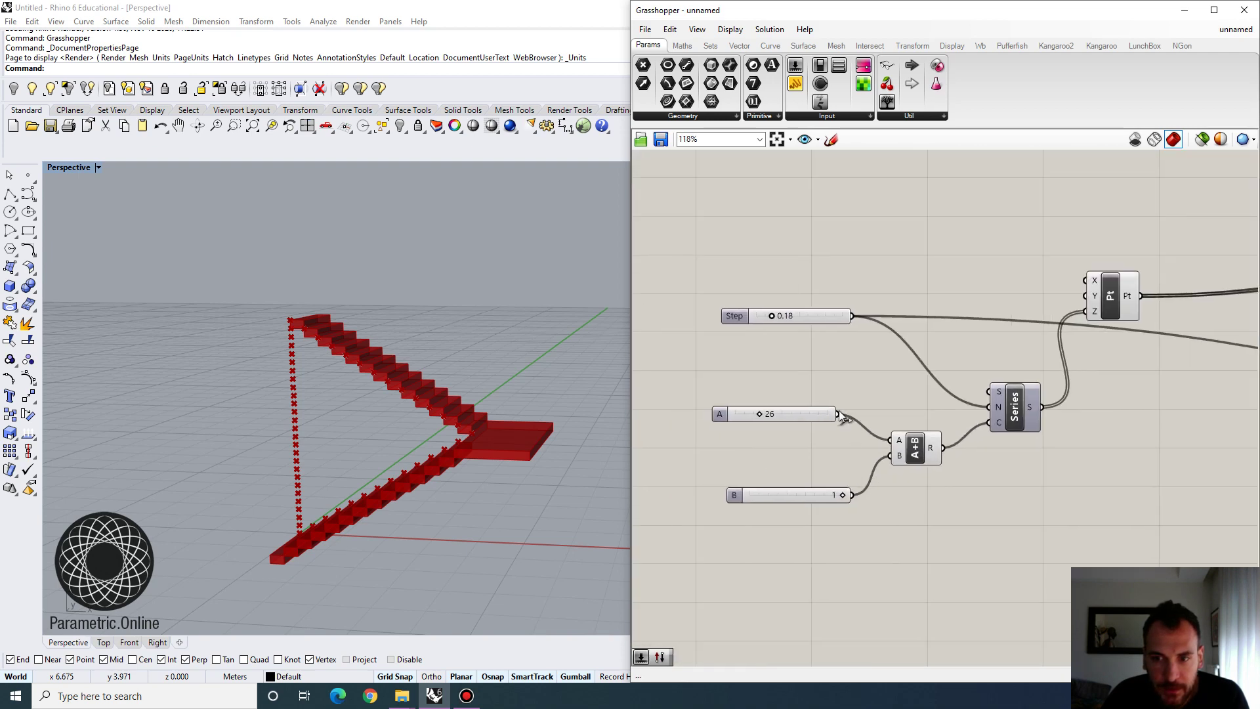
right_click_drag(941, 424, 866, 444)
mouse_move(953, 427)
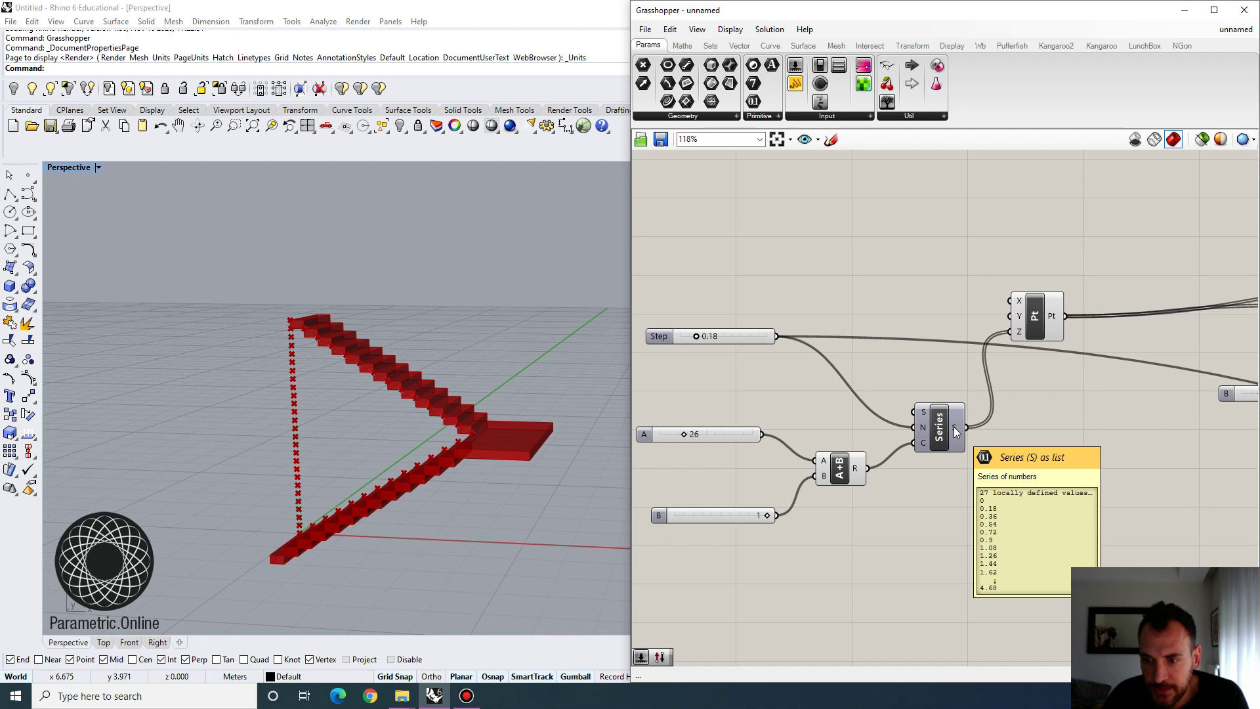
mouse_move(860, 474)
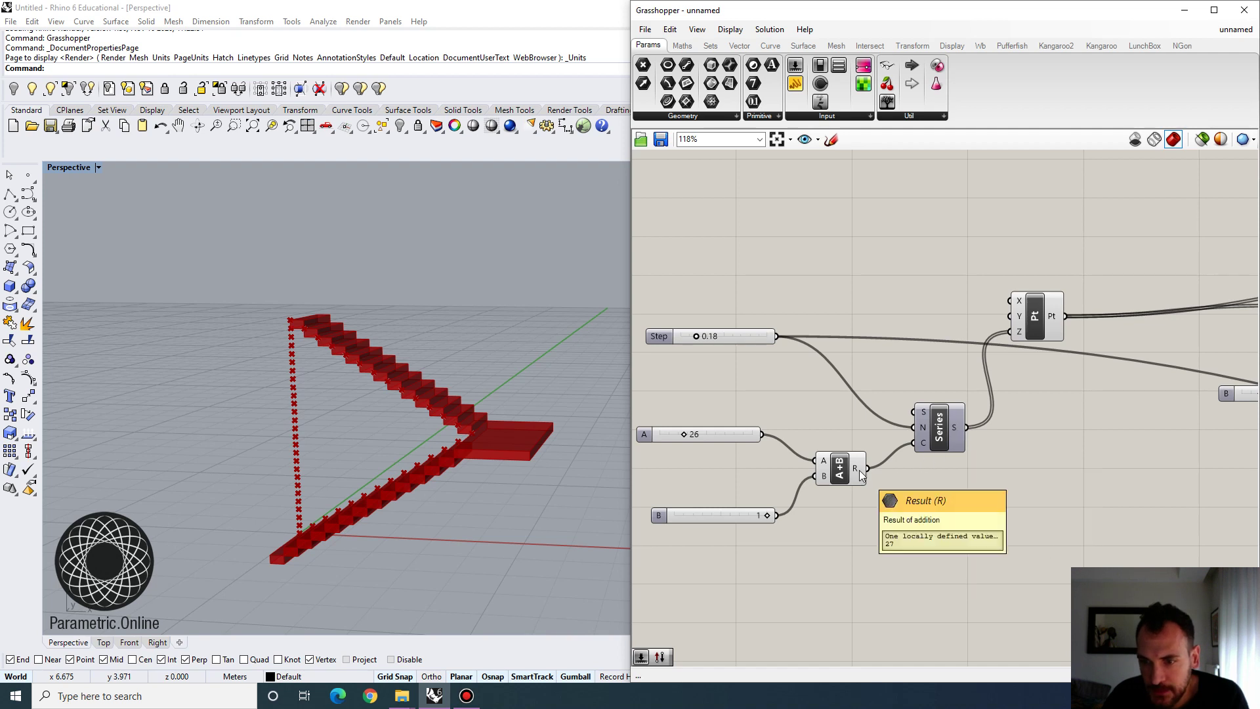
double_click(951, 560)
type("mul")
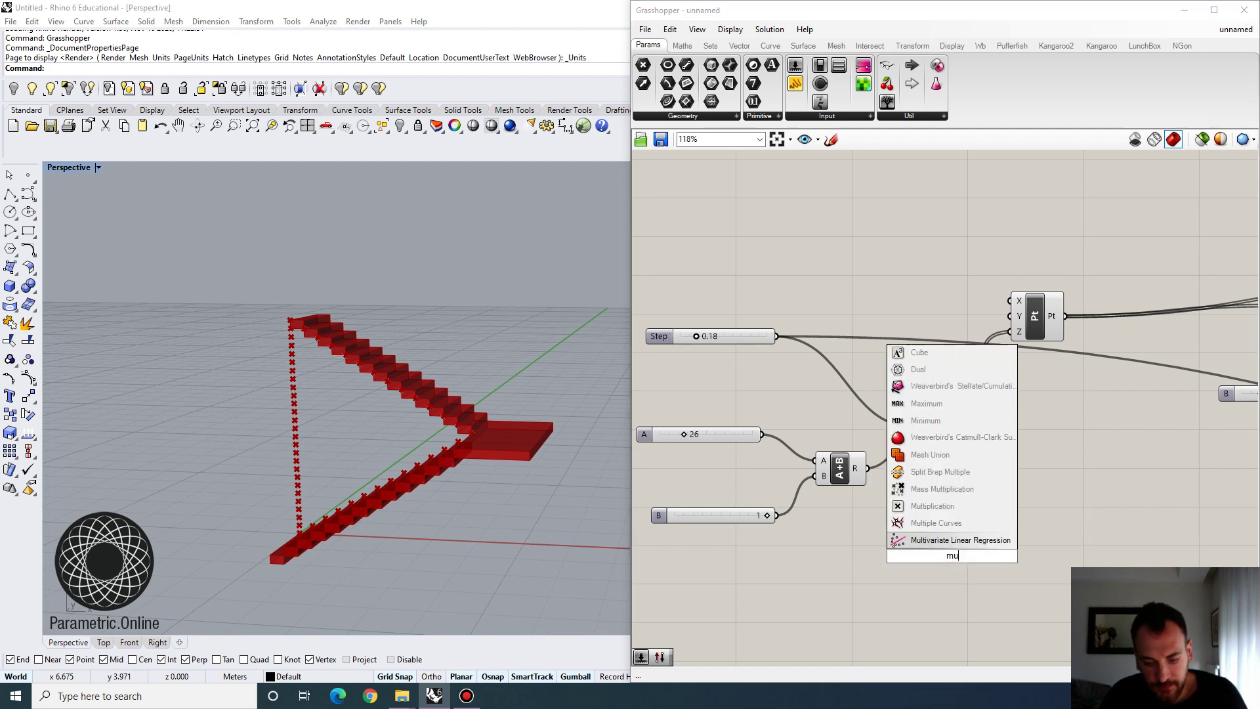
left_click(940, 505)
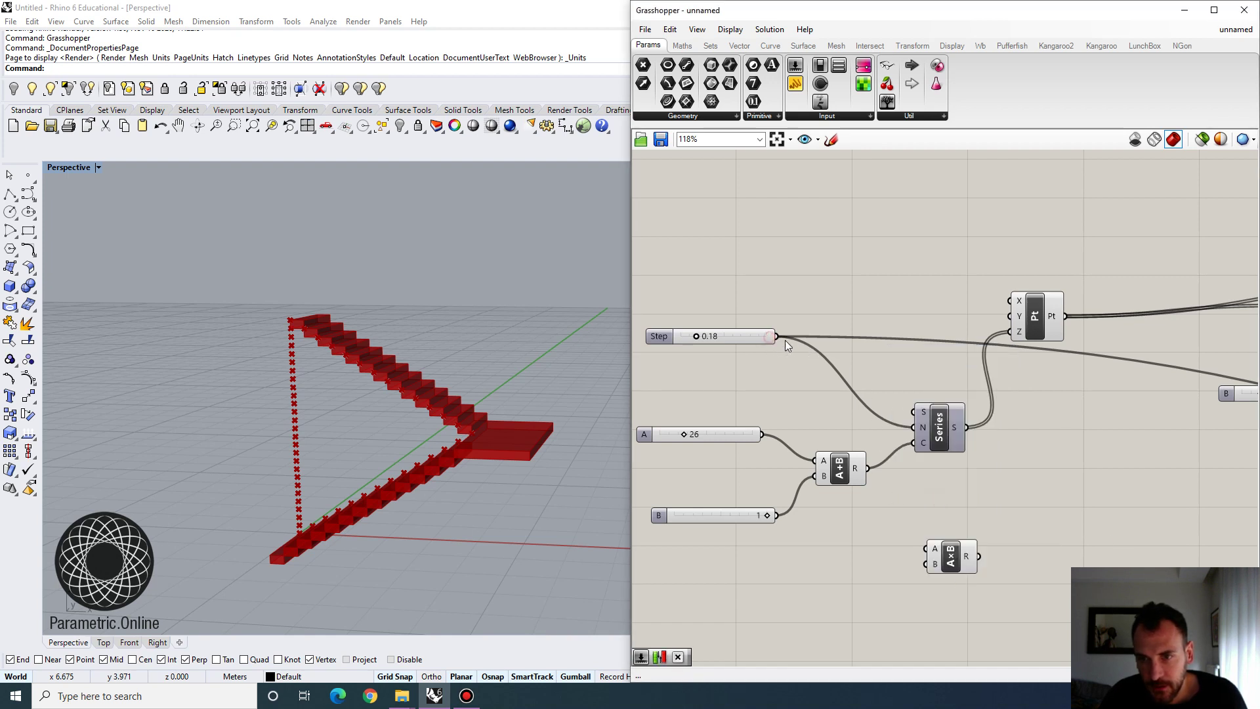
mouse_move(781, 339)
left_mouse_down()
mouse_move(870, 431)
mouse_move(925, 558)
mouse_move(802, 325)
mouse_move(778, 321)
left_mouse_up()
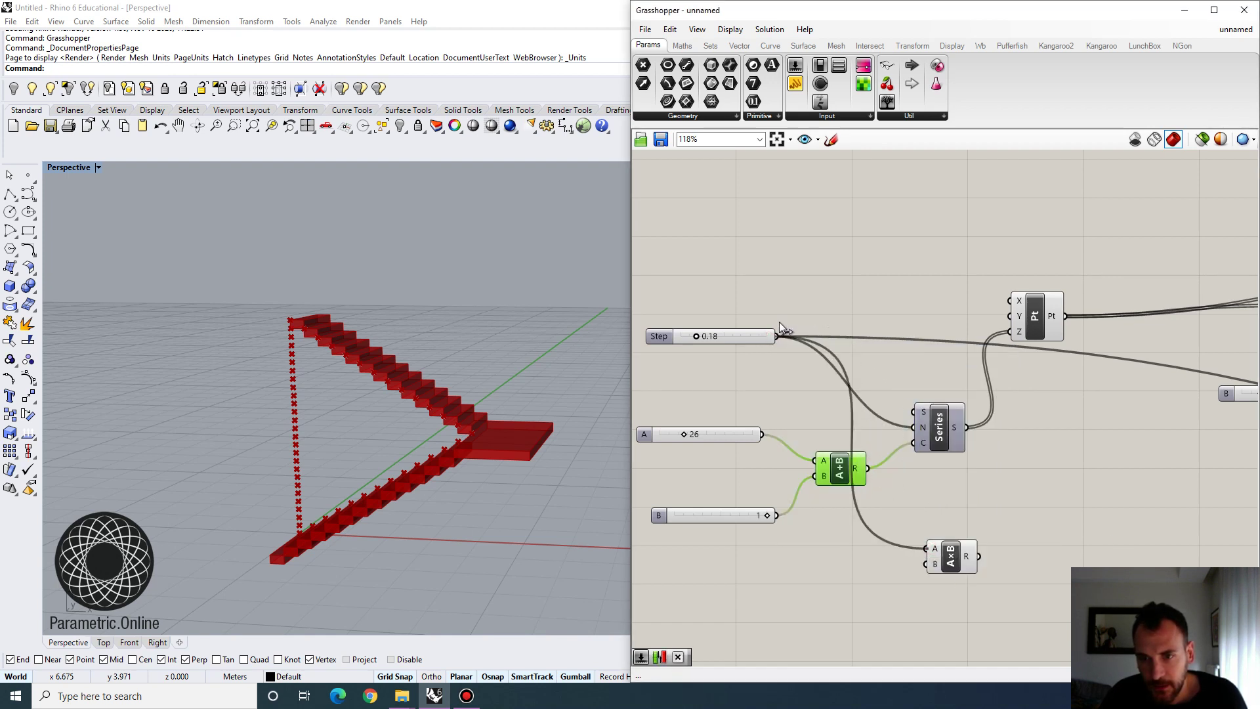
left_click_drag(761, 435, 923, 565)
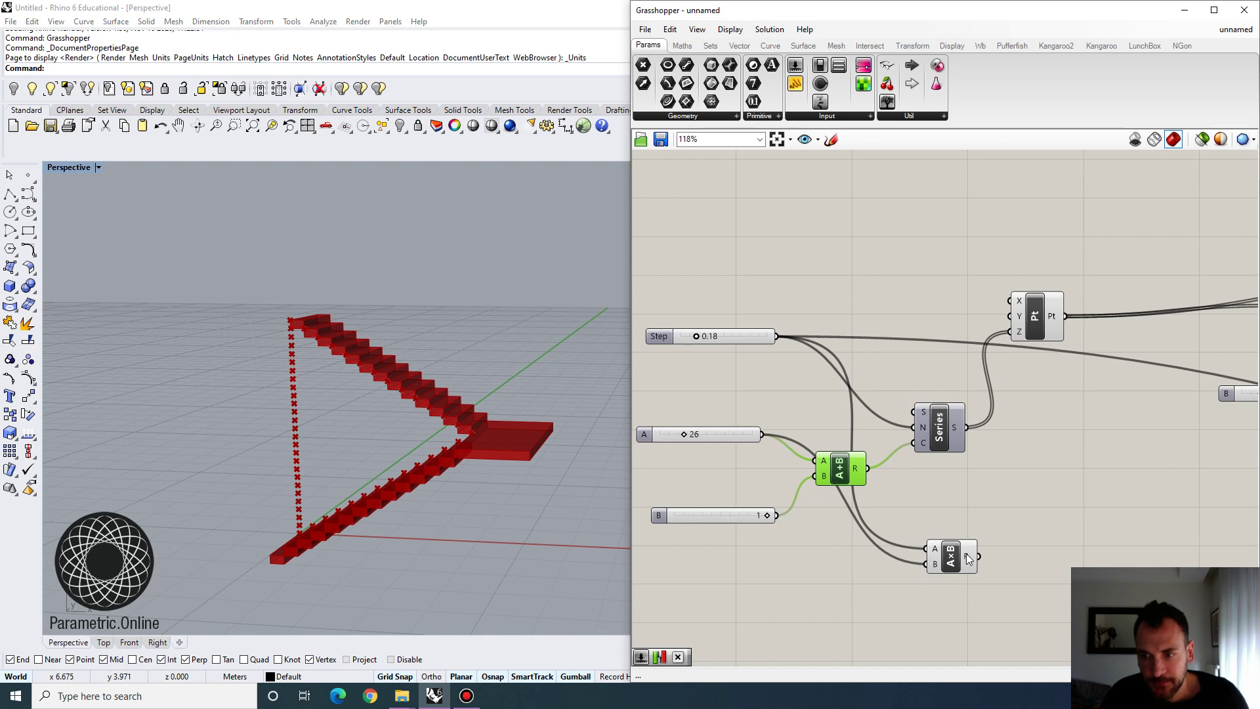
mouse_move(966, 554)
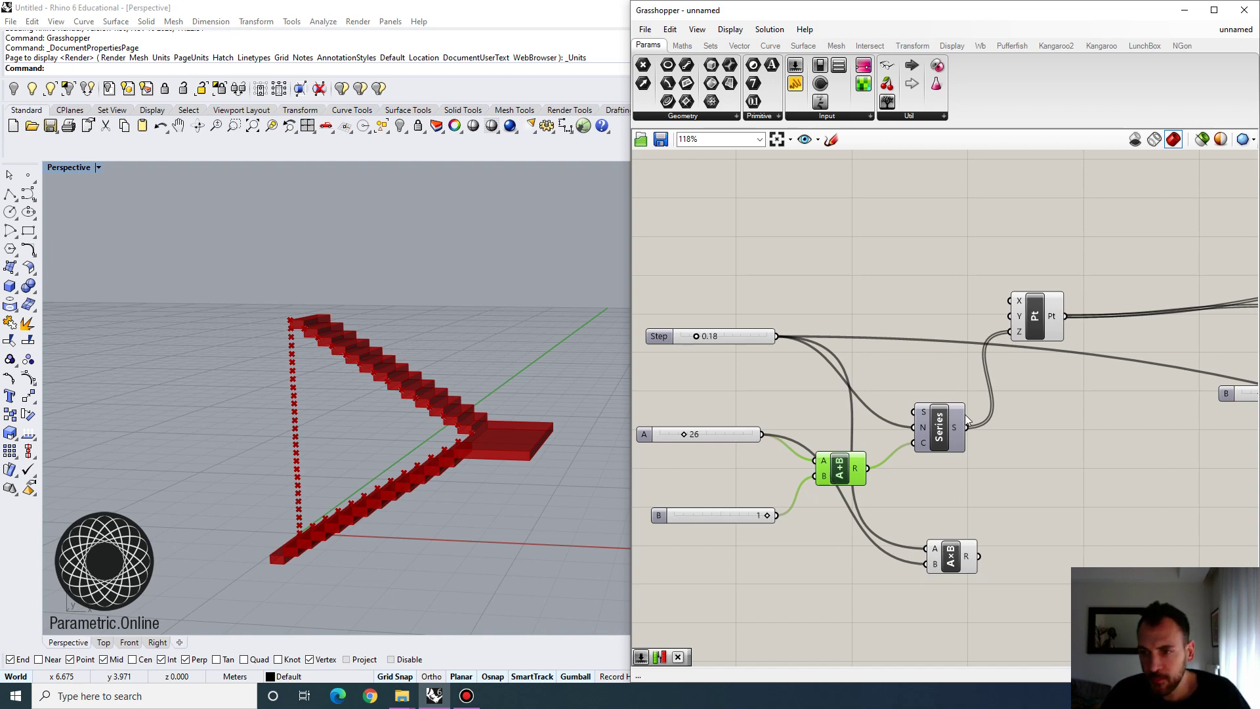
Relocate the Multiplication component to the end of the definition, below the Geometry parameter and before Unit Z.
left_click_drag(939, 546, 878, 415)
scroll(908, 493, "down", 3)
scroll(882, 420, "down", 4)
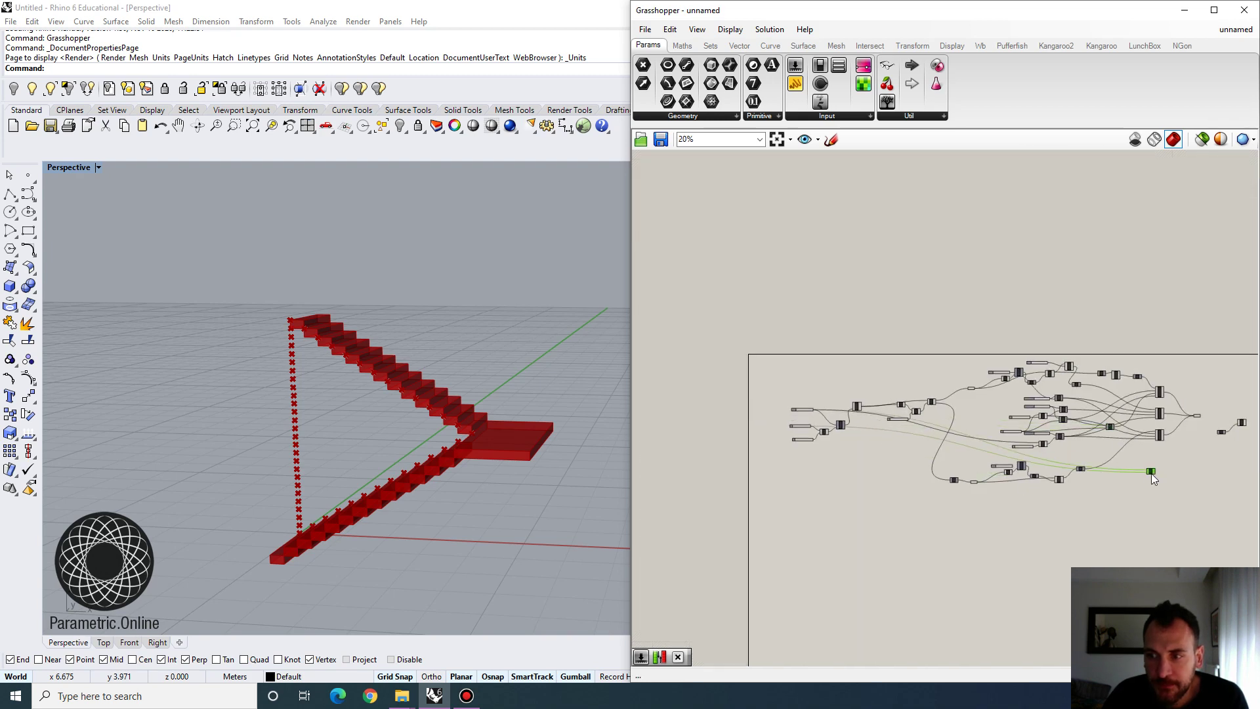
scroll(848, 435, "up", 8)
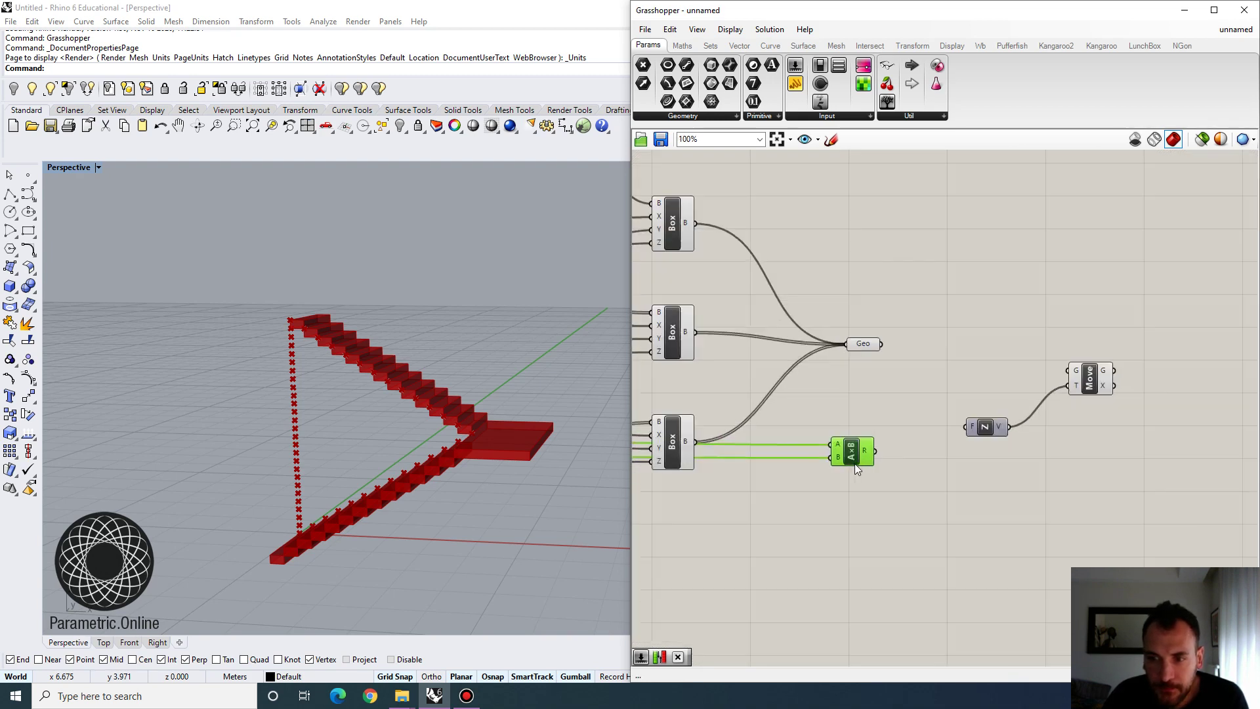
left_click(934, 498)
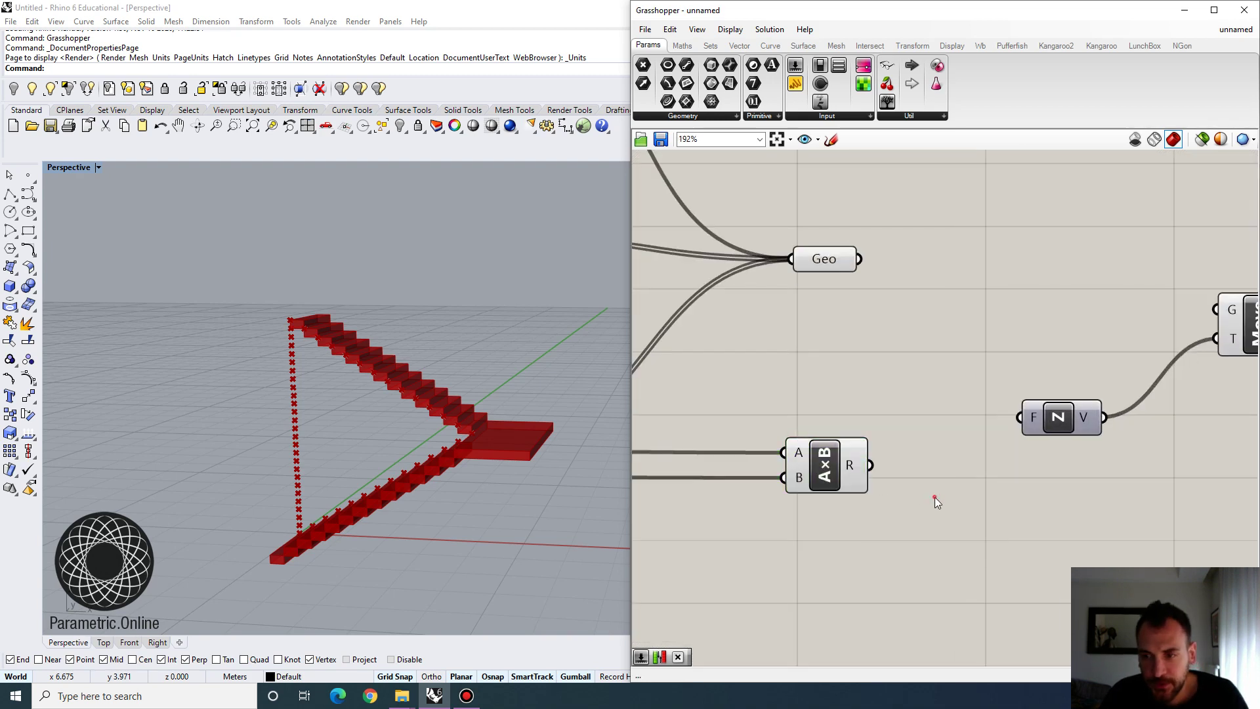
Add a second Series component and connect the Multiplication result to its Step (N) input.
double_click(960, 507)
type("ser")
left_click(940, 489)
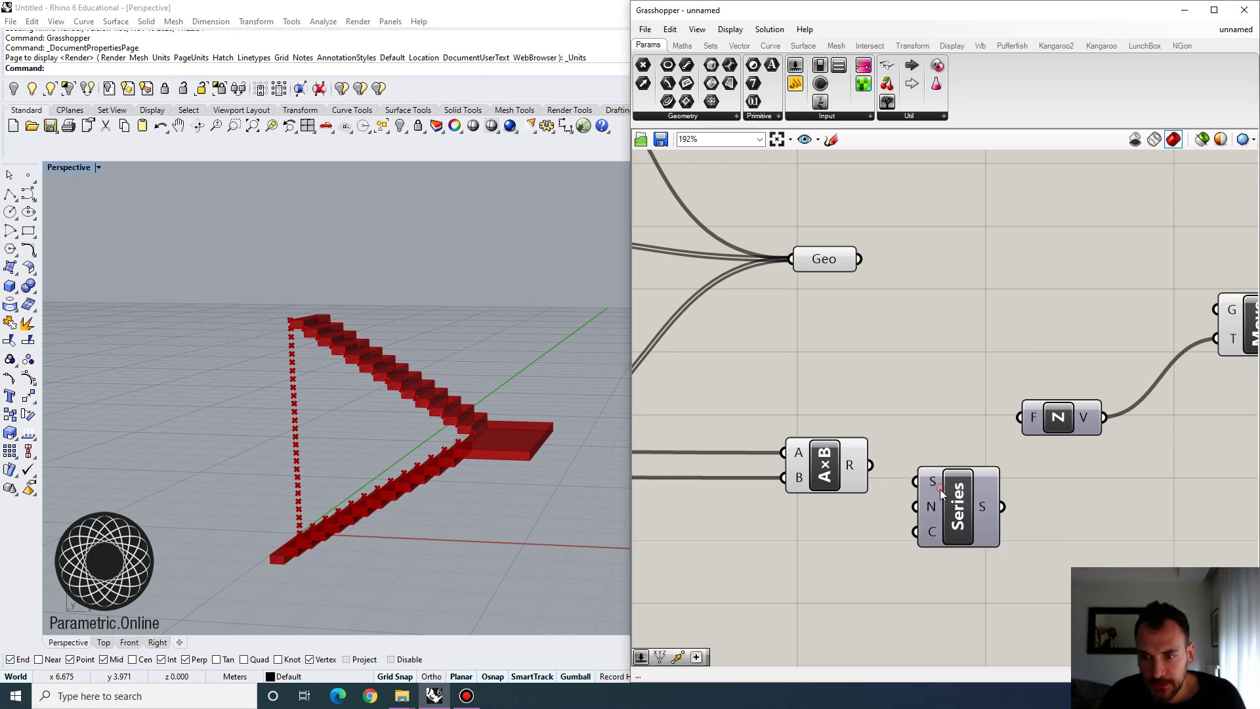
mouse_move(825, 476)
left_mouse_down()
mouse_move(786, 471)
mouse_move(858, 472)
mouse_move(927, 513)
left_mouse_up()
mouse_move(928, 513)
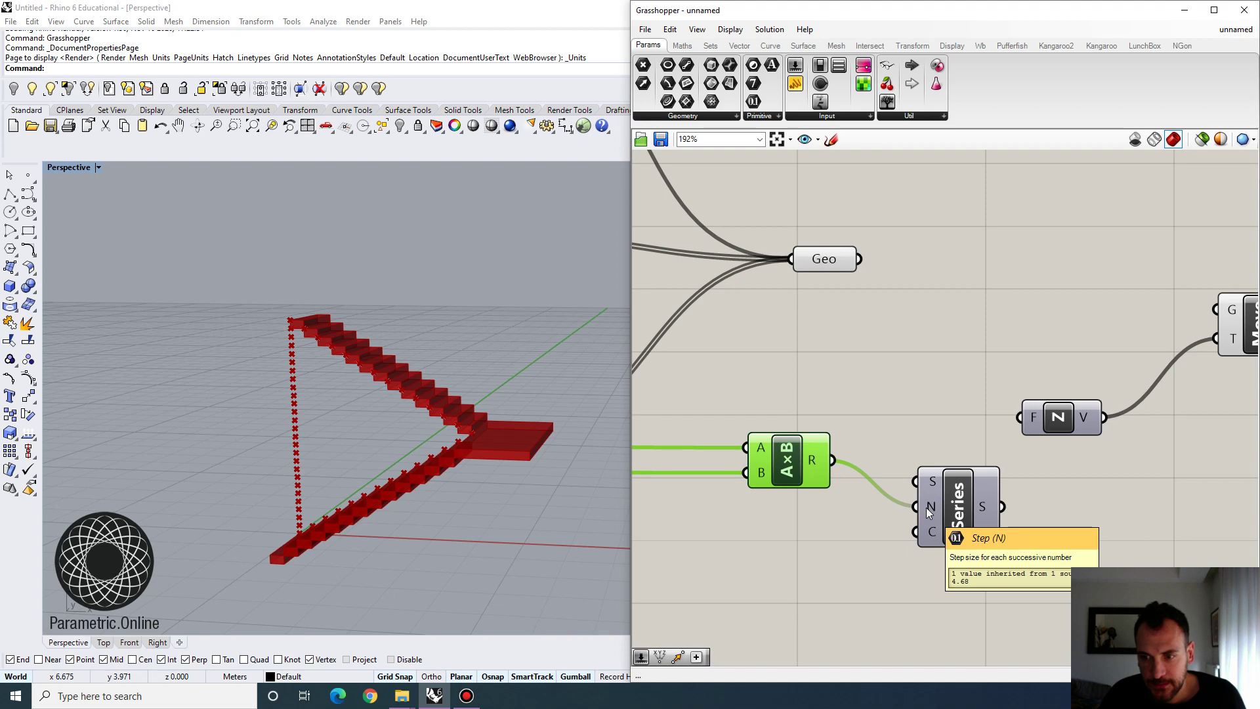
Create a number slider with value 6 and connect it to the new Series component's Count input.
double_click(837, 565)
type("6")
key("Return")
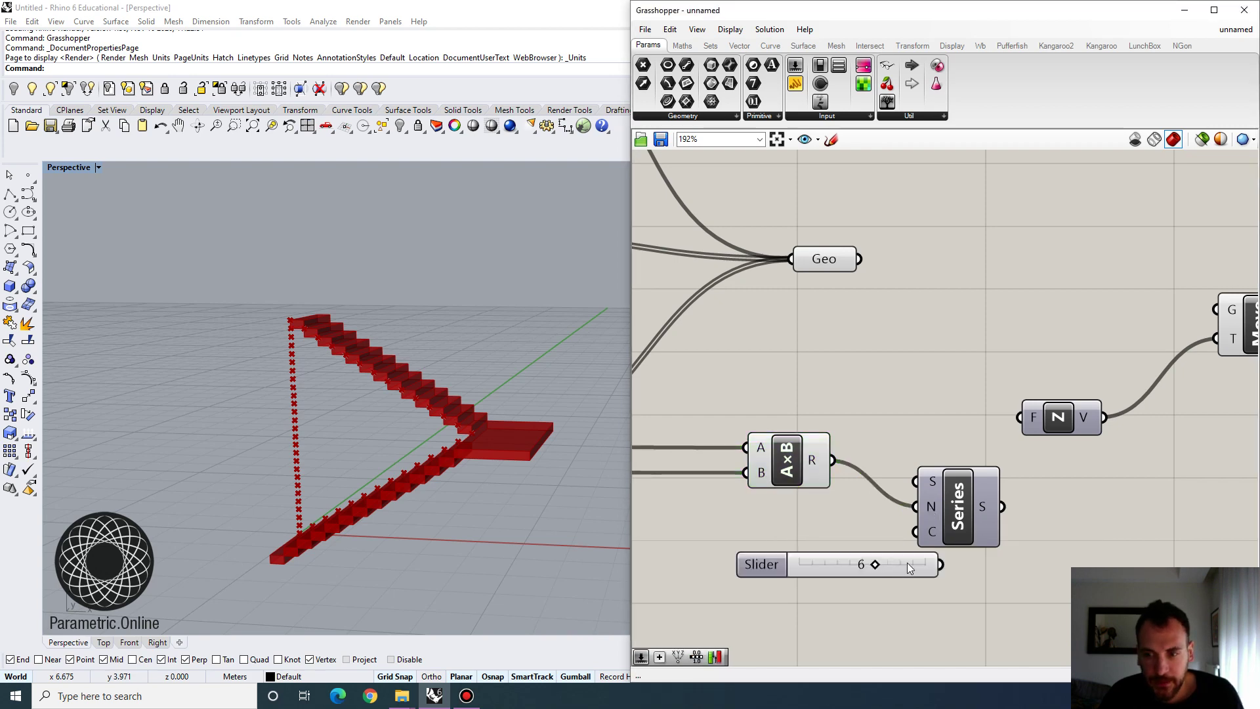
left_click_drag(907, 561, 916, 532)
scroll(886, 472, "down", 3)
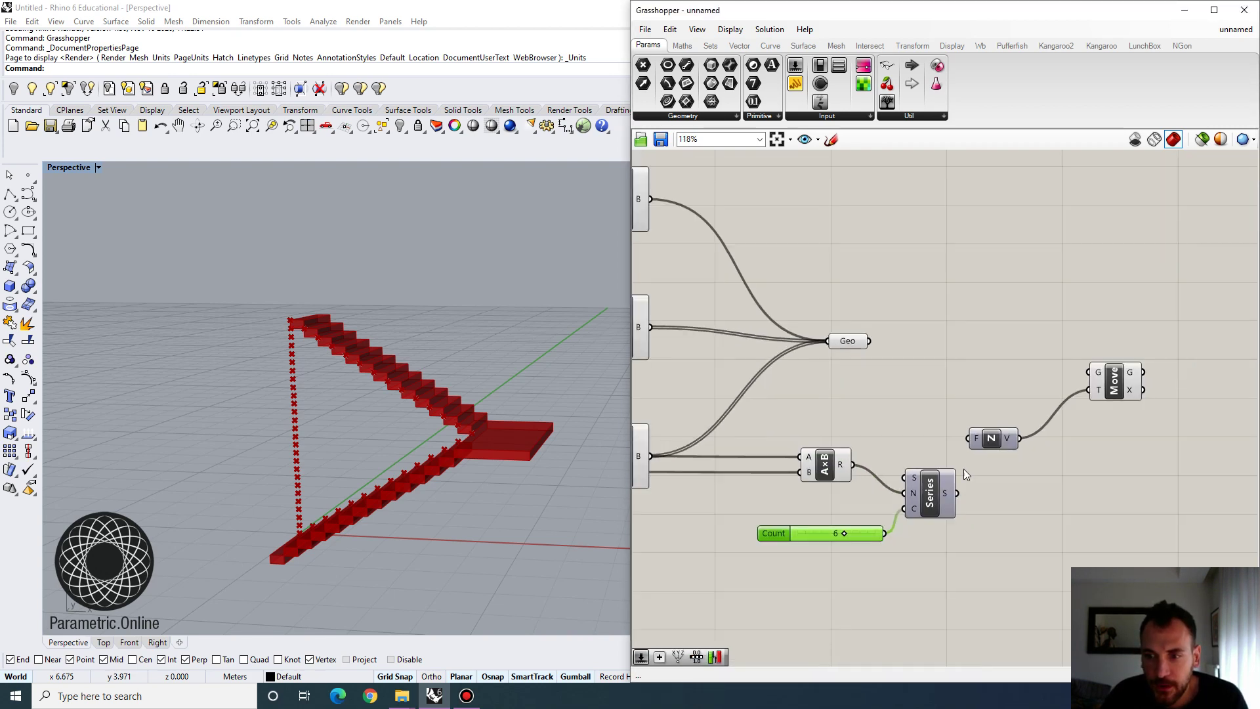
Connect the new Series output to Unit Z's factor input, and the Geometry parameter to the Move component's G input.
left_click_drag(957, 493, 967, 440)
left_click_drag(869, 340, 1110, 385)
left_click(1110, 384)
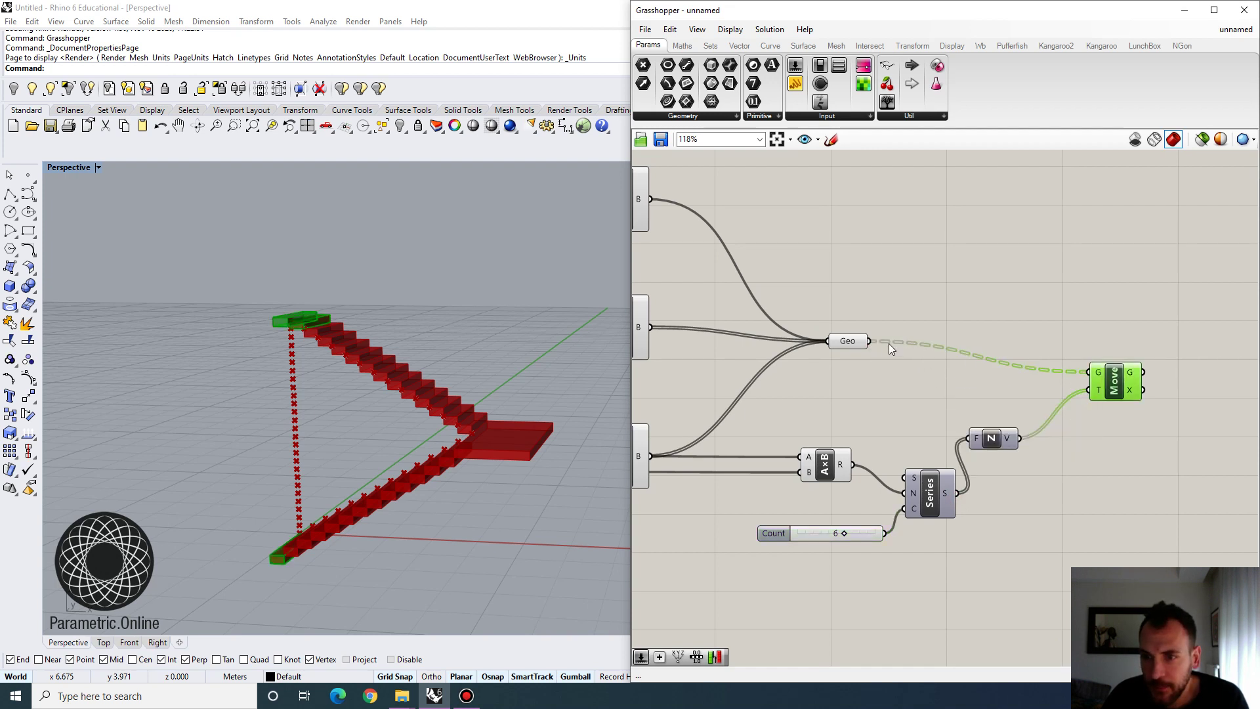
Flatten the Geometry parameter that collects the three Box outputs.
mouse_move(859, 342)
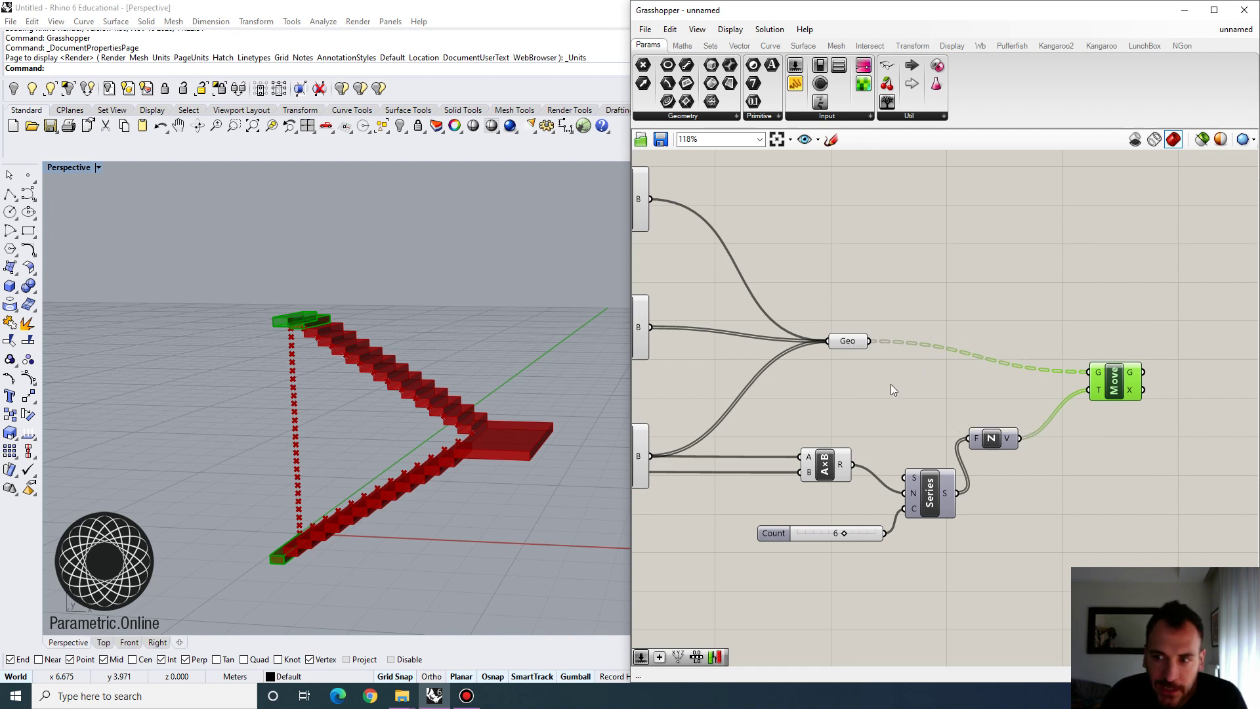
left_click_drag(1109, 383, 1122, 387)
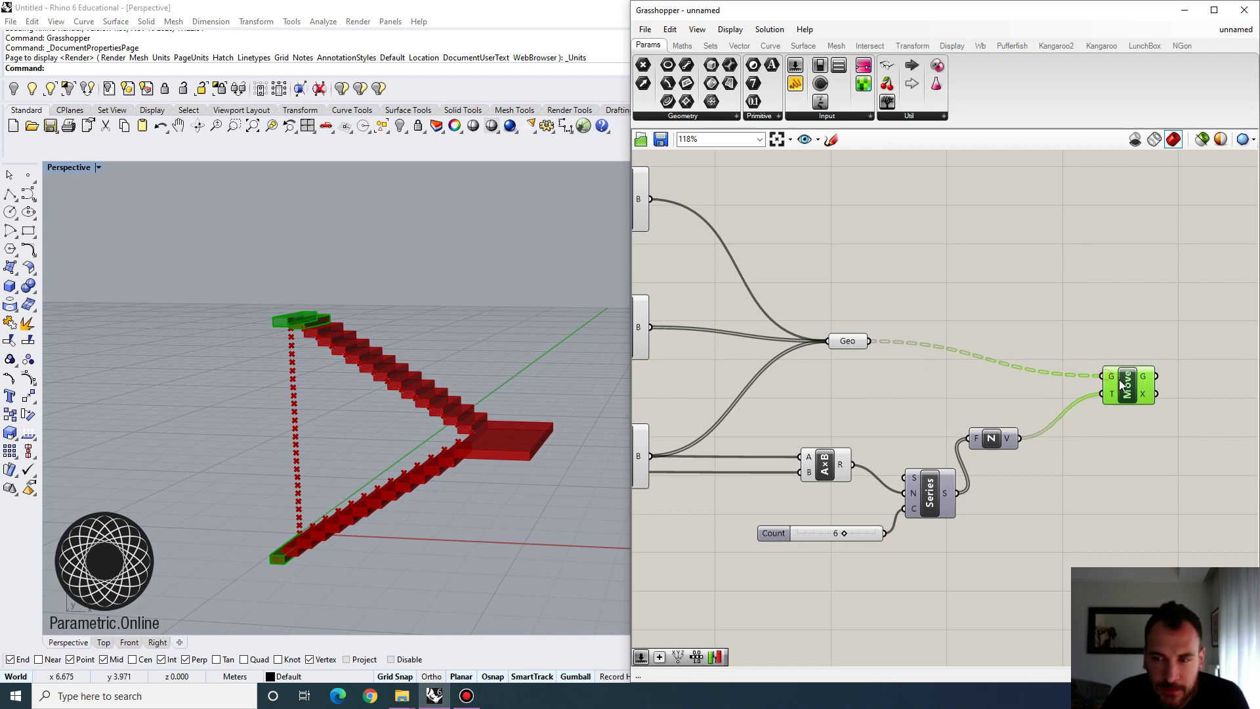
right_click(845, 343)
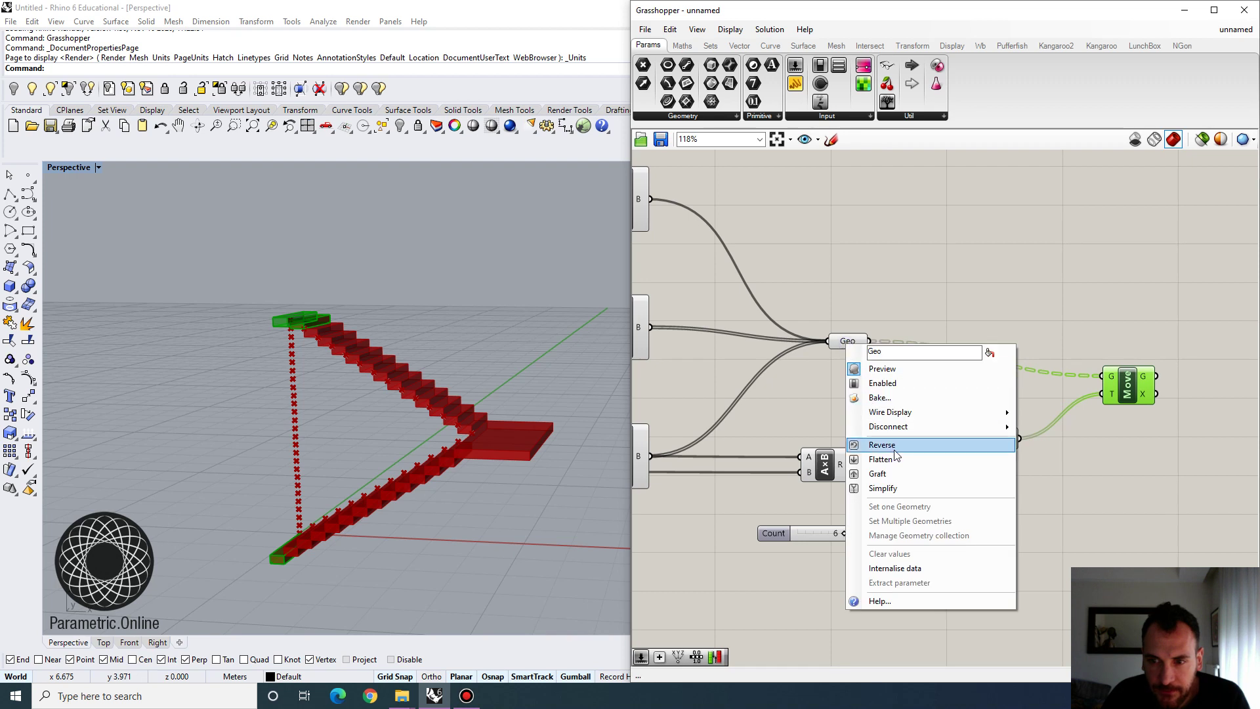
left_click(898, 464)
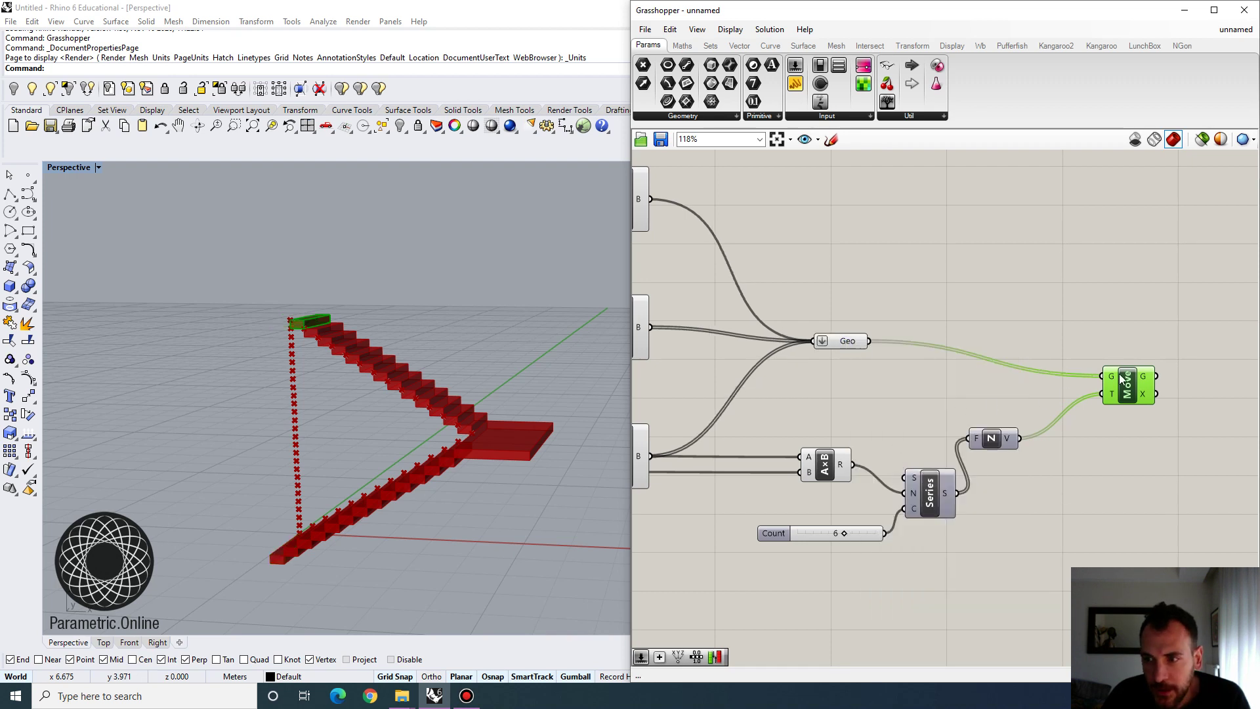
mouse_move(1109, 398)
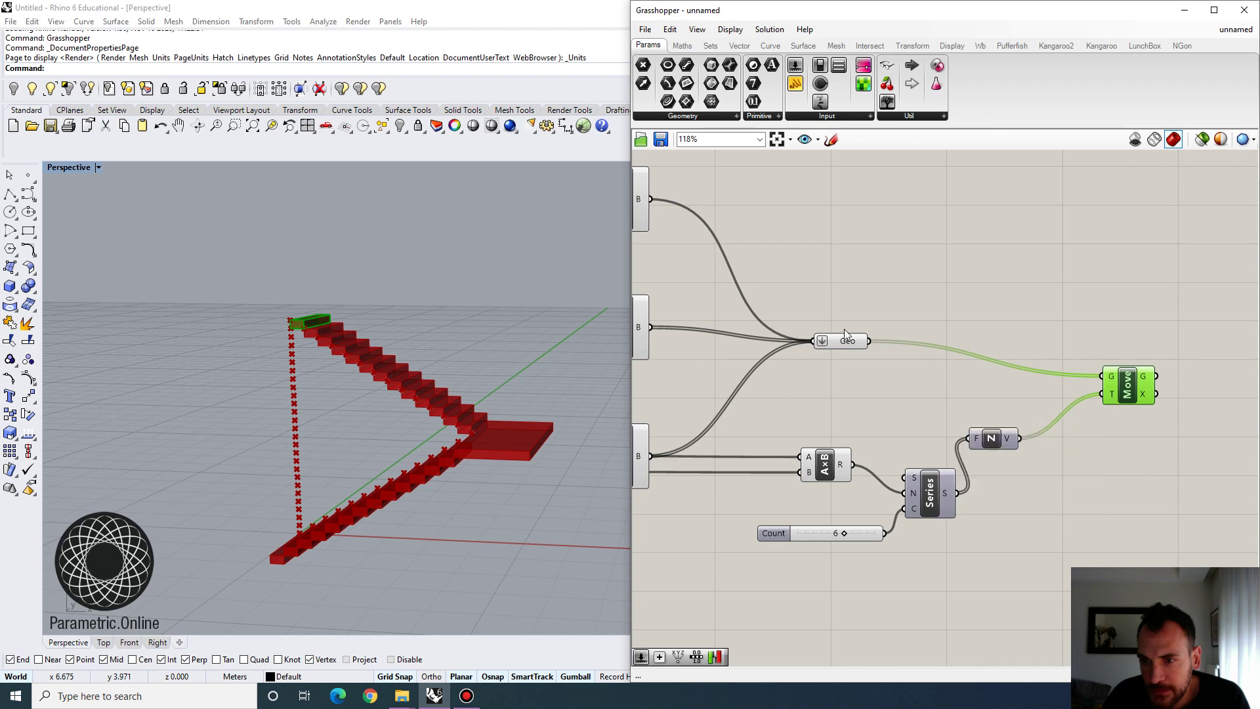
Graft the T input of the Move component so the whole staircase repeats at every storey height.
left_click(868, 355)
left_click(851, 342)
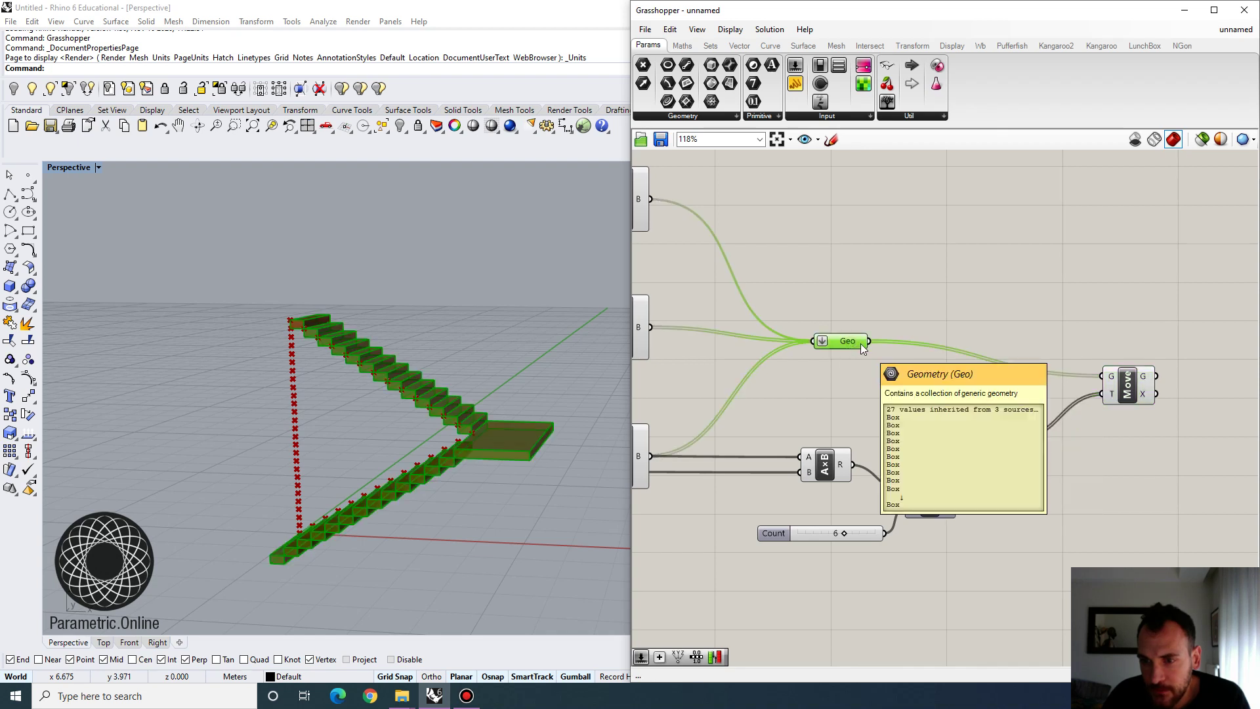
right_click(1112, 396)
left_click(1159, 492)
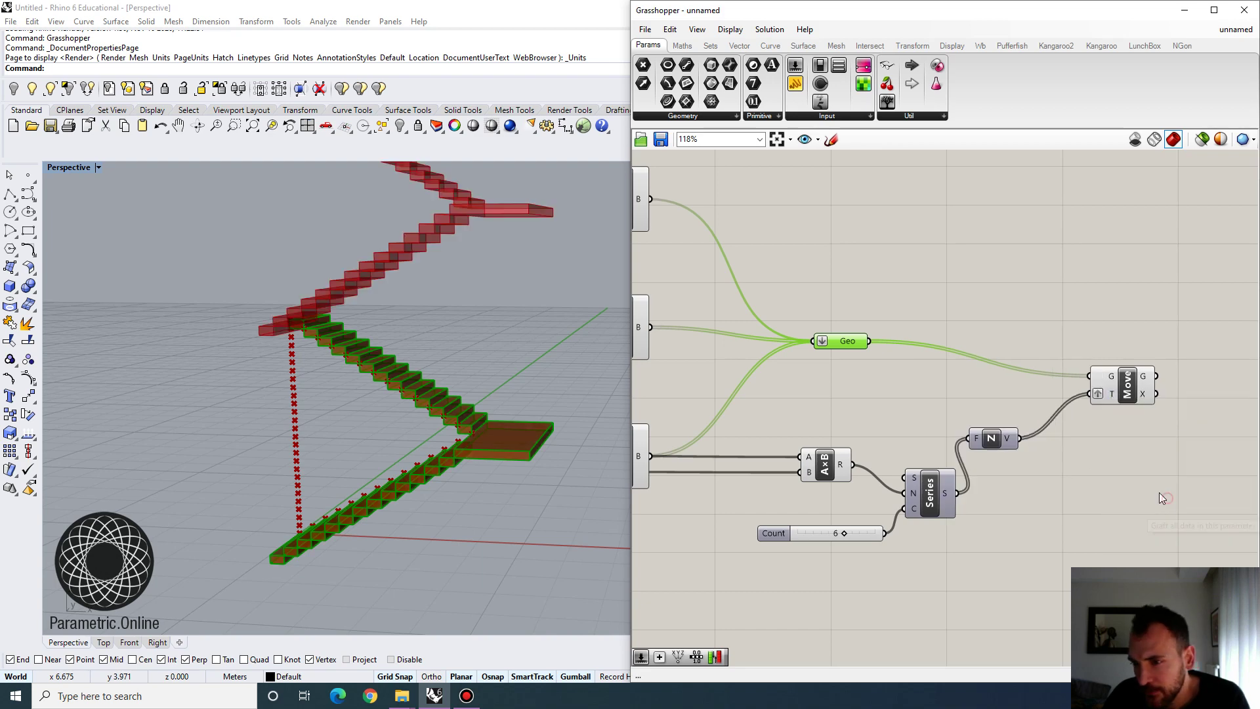
left_click(1140, 464)
scroll(525, 420, "down", 3)
right_click_drag(513, 416, 364, 337)
right_click_drag(277, 274, 328, 341)
scroll(955, 371, "down", 4)
scroll(955, 371, "up", 4)
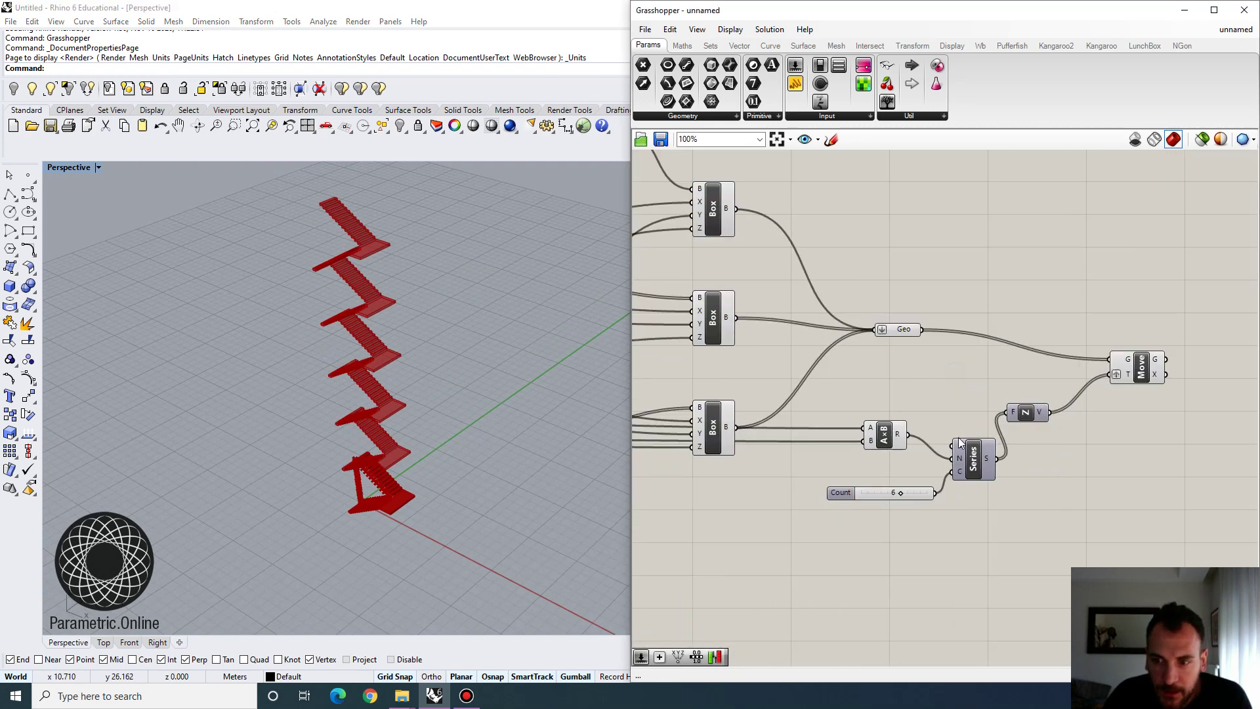
Nudge the Move component and set the storey Count slider to 5.
left_click(1143, 372)
left_click(1102, 438)
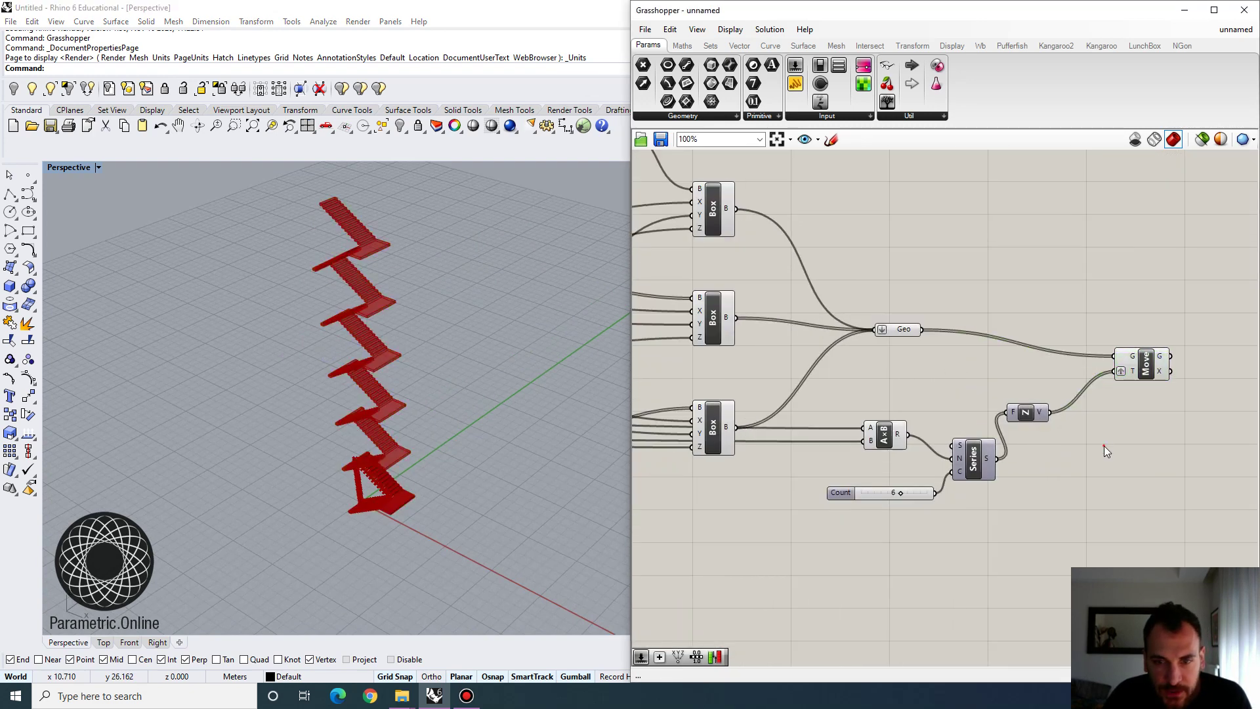
scroll(912, 492, "up", 4)
mouse_move(924, 499)
left_mouse_down()
mouse_move(880, 499)
mouse_move(915, 499)
left_mouse_up()
right_click_drag(562, 454, 525, 371)
Turn off the preview of all middle components of the definition, up to and including the three Box components.
right_click_drag(909, 337, 1043, 292)
scroll(1085, 333, "down", 8)
left_click_drag(1040, 463, 721, 192)
left_click(769, 29)
left_click(832, 222)
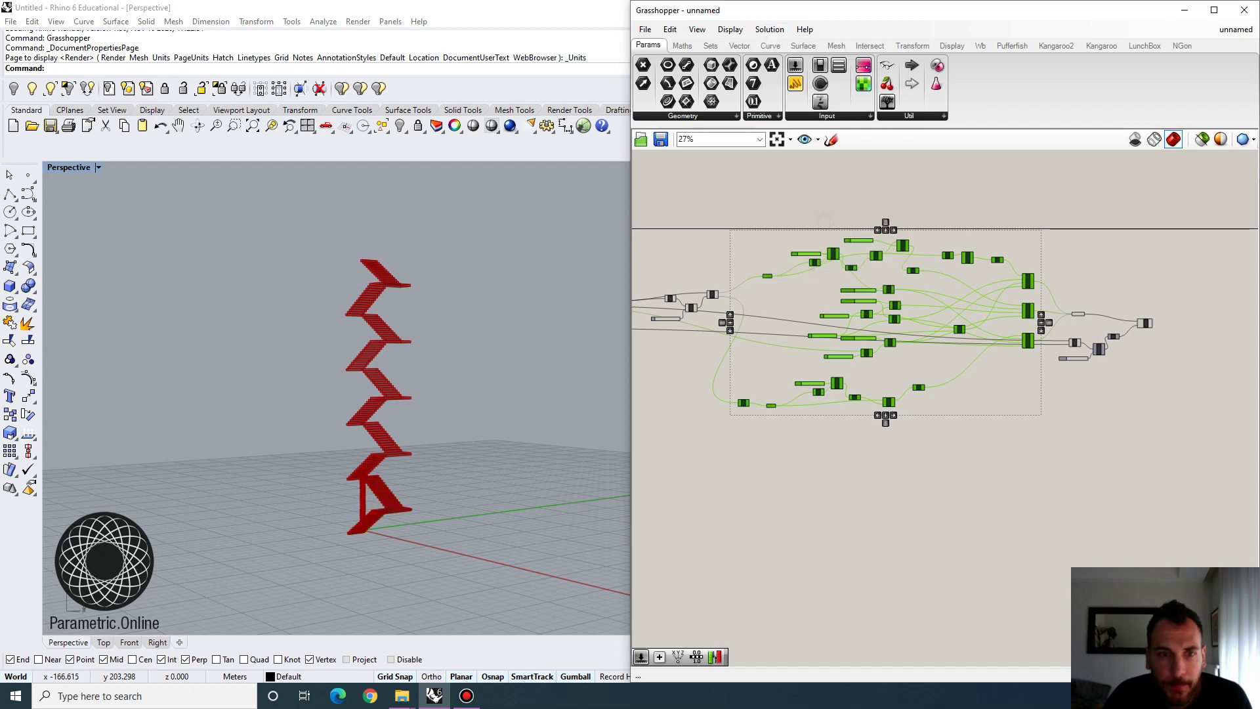
left_click(853, 510)
Turn off the preview of the components at the start of the definition, from the first sliders through the list split.
right_click_drag(756, 327, 941, 411)
scroll(941, 410, "up", 3)
scroll(971, 413, "down", 2)
left_click_drag(959, 445, 684, 270)
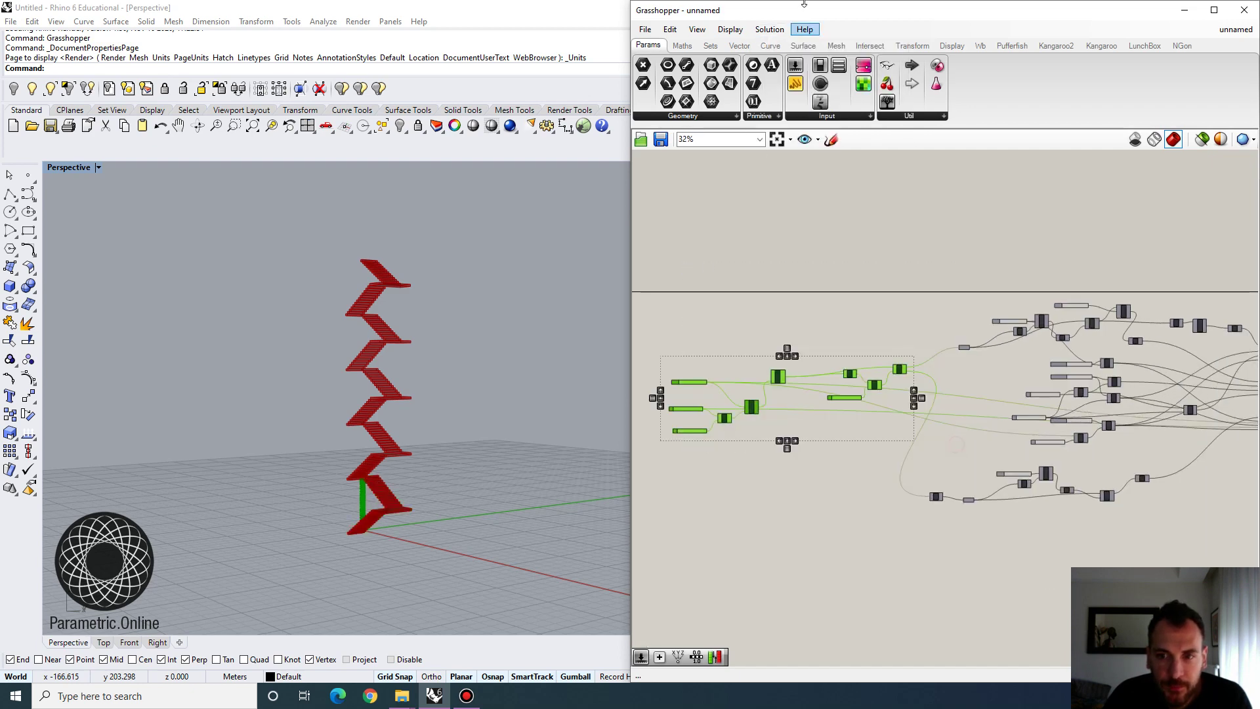
left_click(768, 30)
left_click(803, 224)
left_click(803, 262)
Set the riser height Step slider to 0.15 and the step-count slider A to 20.
scroll(722, 393, "up", 7)
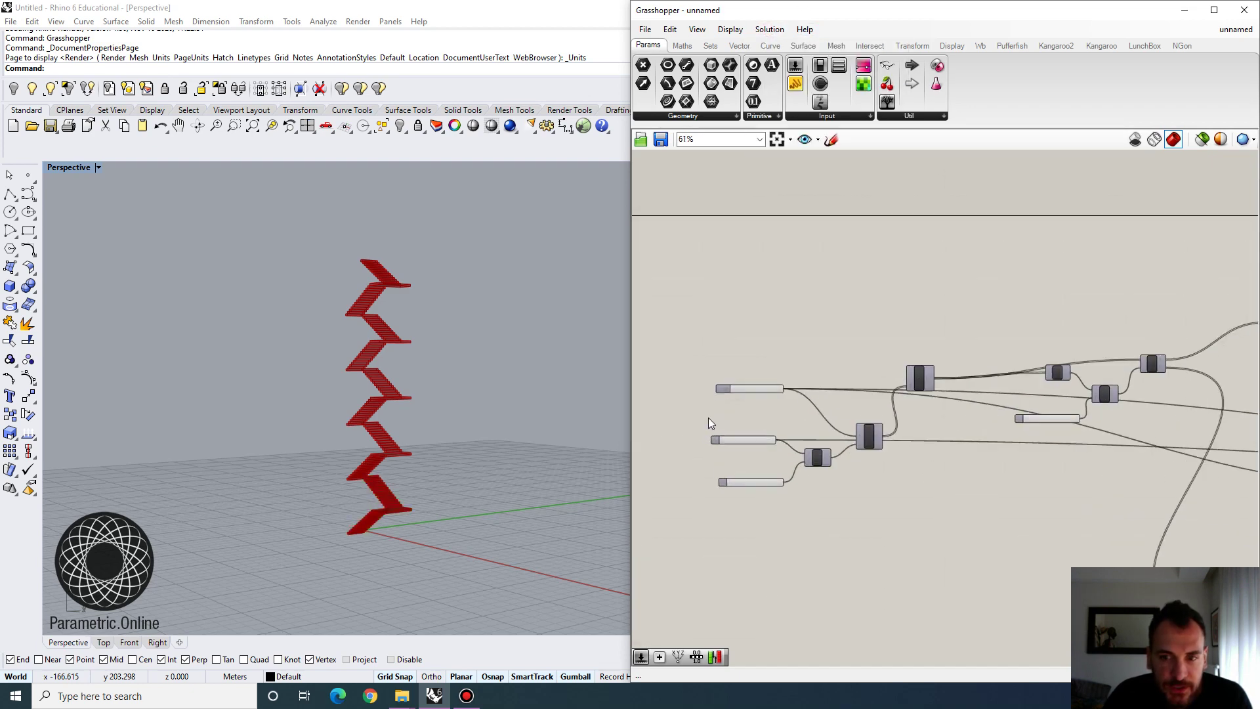
left_click_drag(827, 317, 829, 328)
right_click_drag(368, 433, 416, 486)
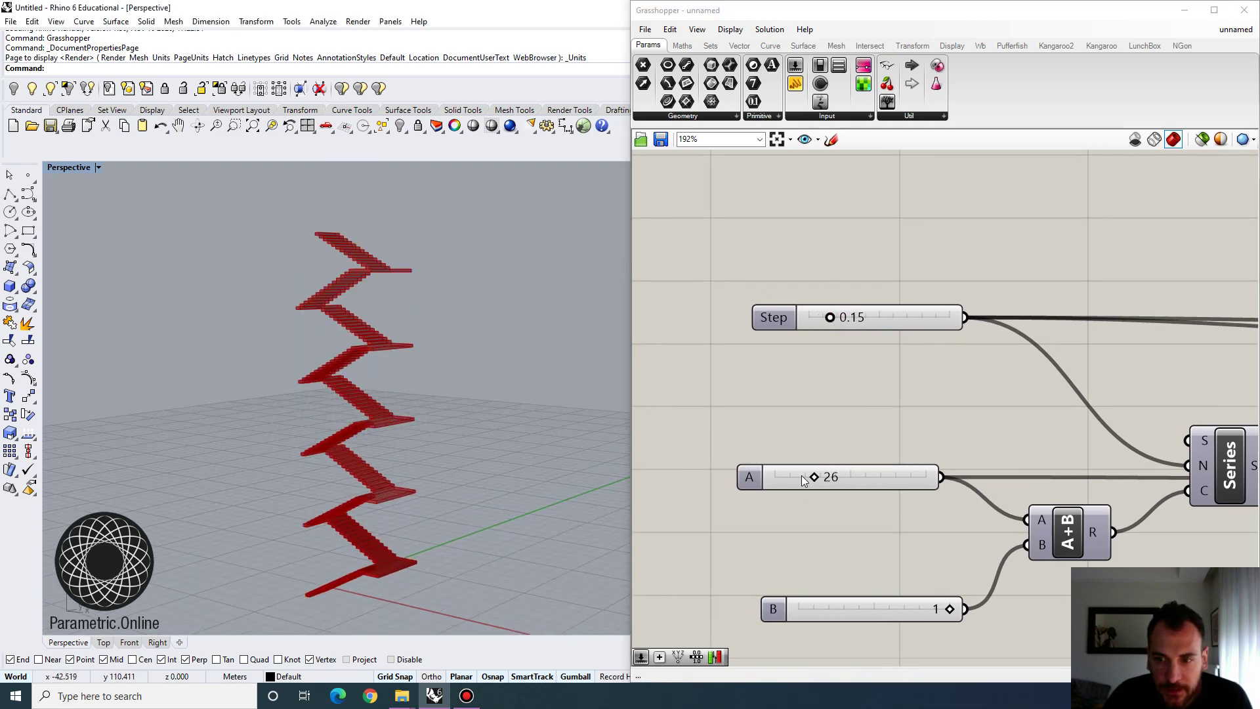
left_click_drag(814, 476, 804, 481)
scroll(506, 419, "down", 2)
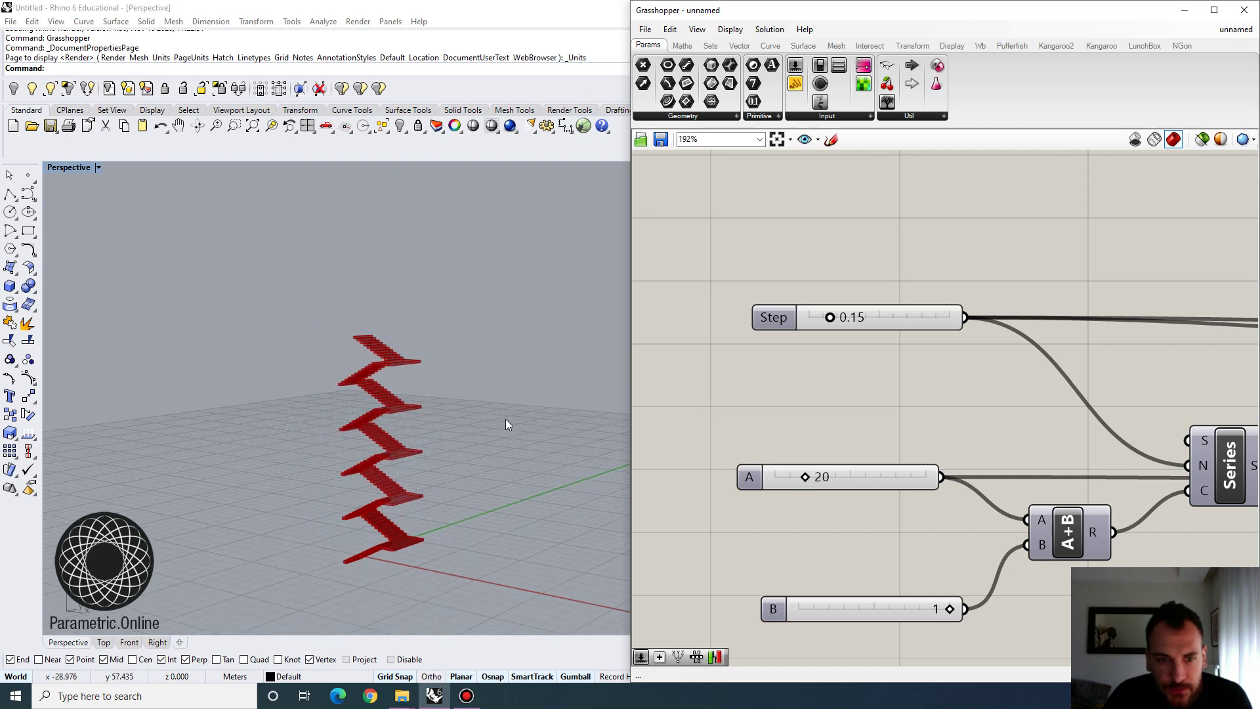
scroll(441, 459, "up", 5)
scroll(718, 423, "down", 5)
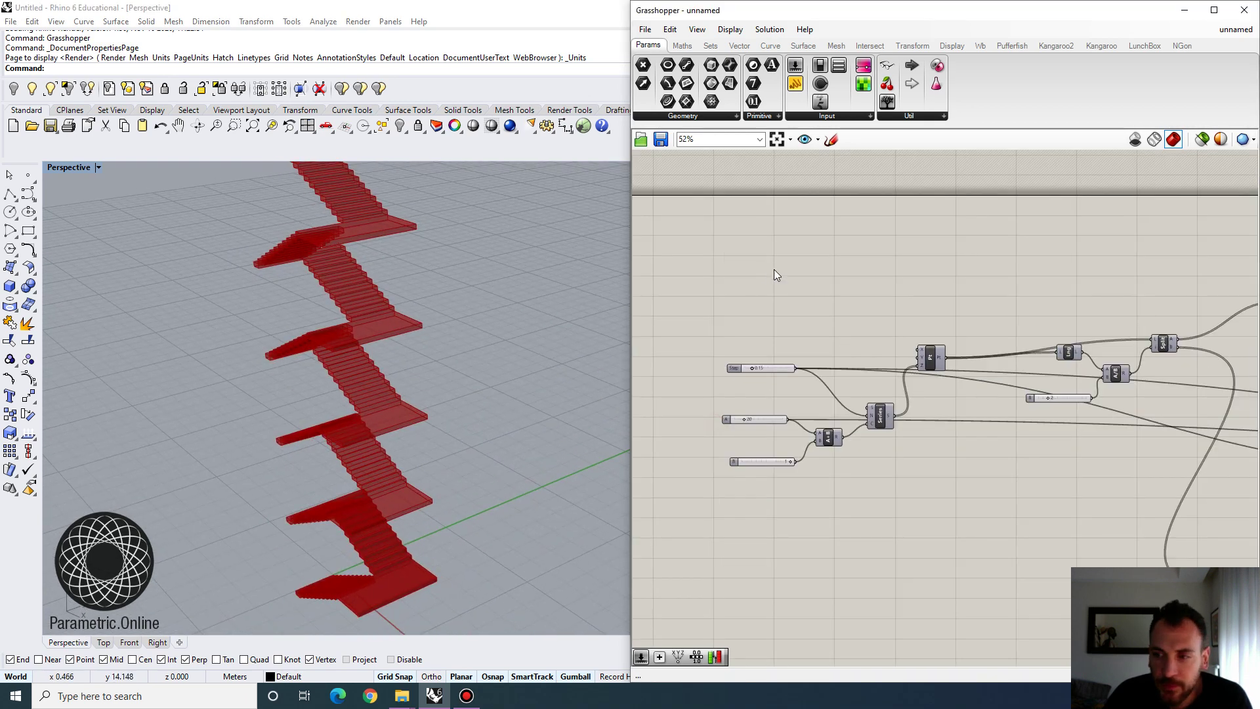
Set the upper tread depth Step slider's accuracy to two decimal digits.
scroll(773, 275, "up", 8)
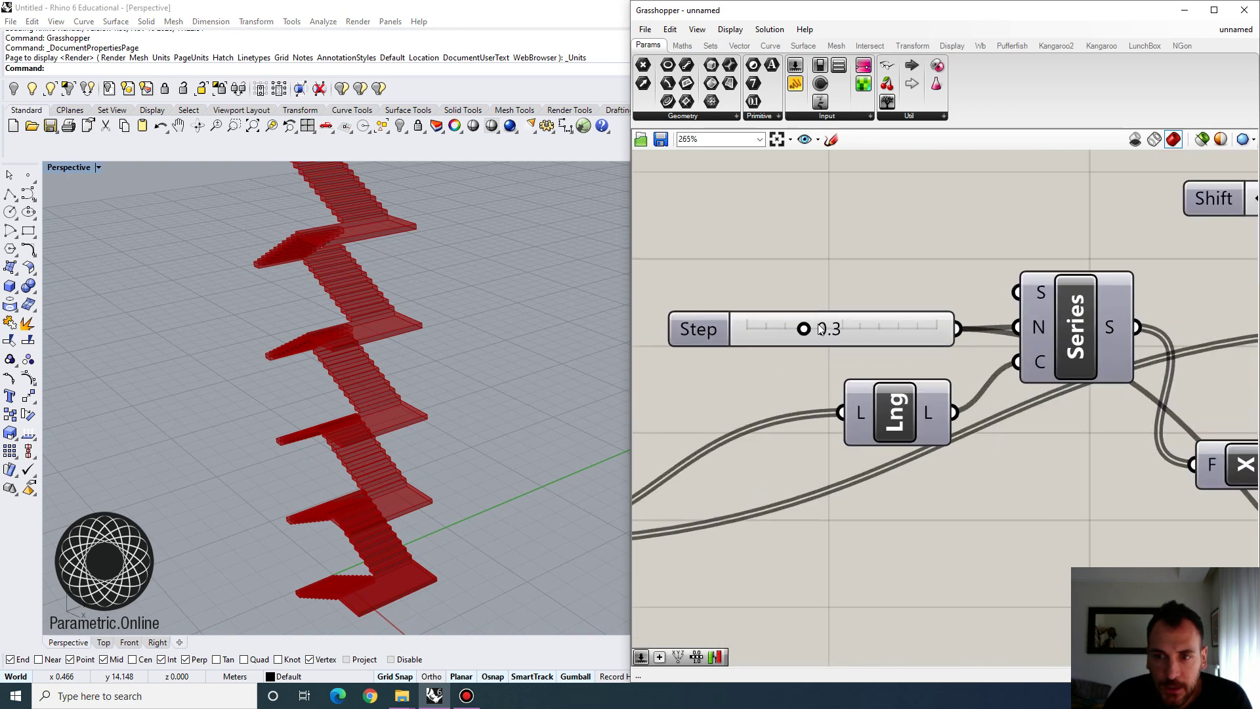
scroll(790, 308, "up", 1)
double_click(686, 329)
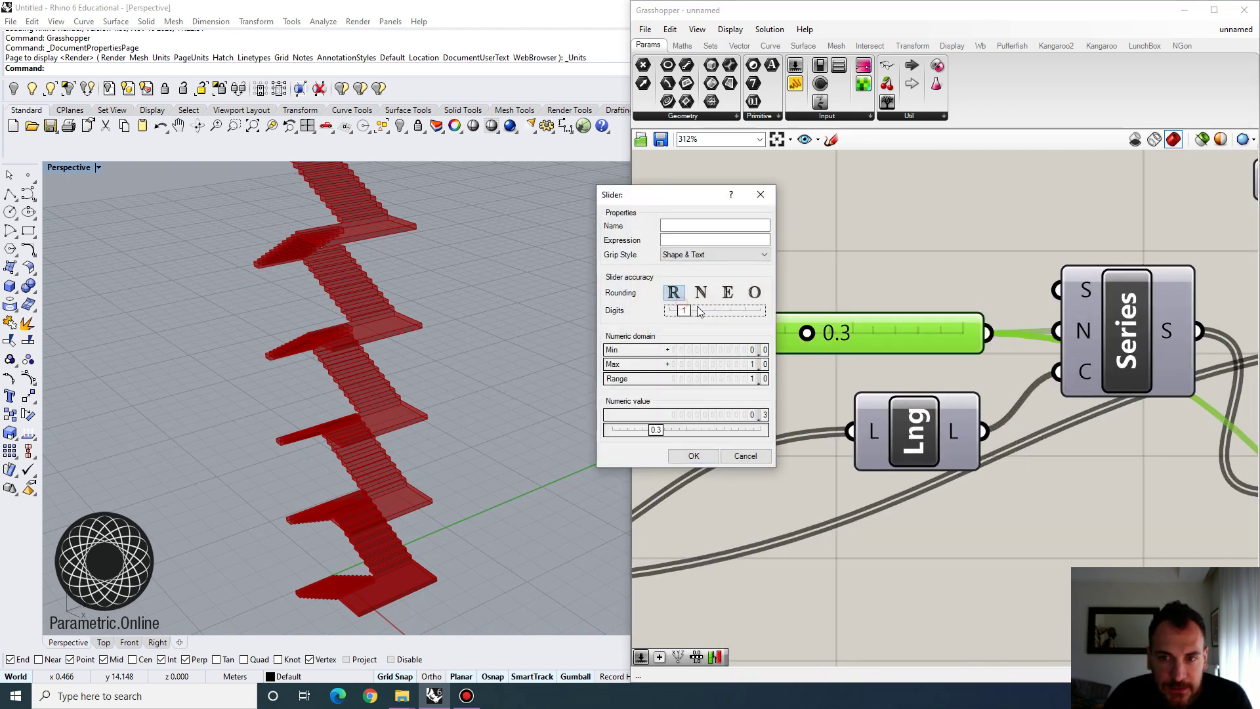
left_click_drag(683, 310, 692, 310)
left_click(694, 455)
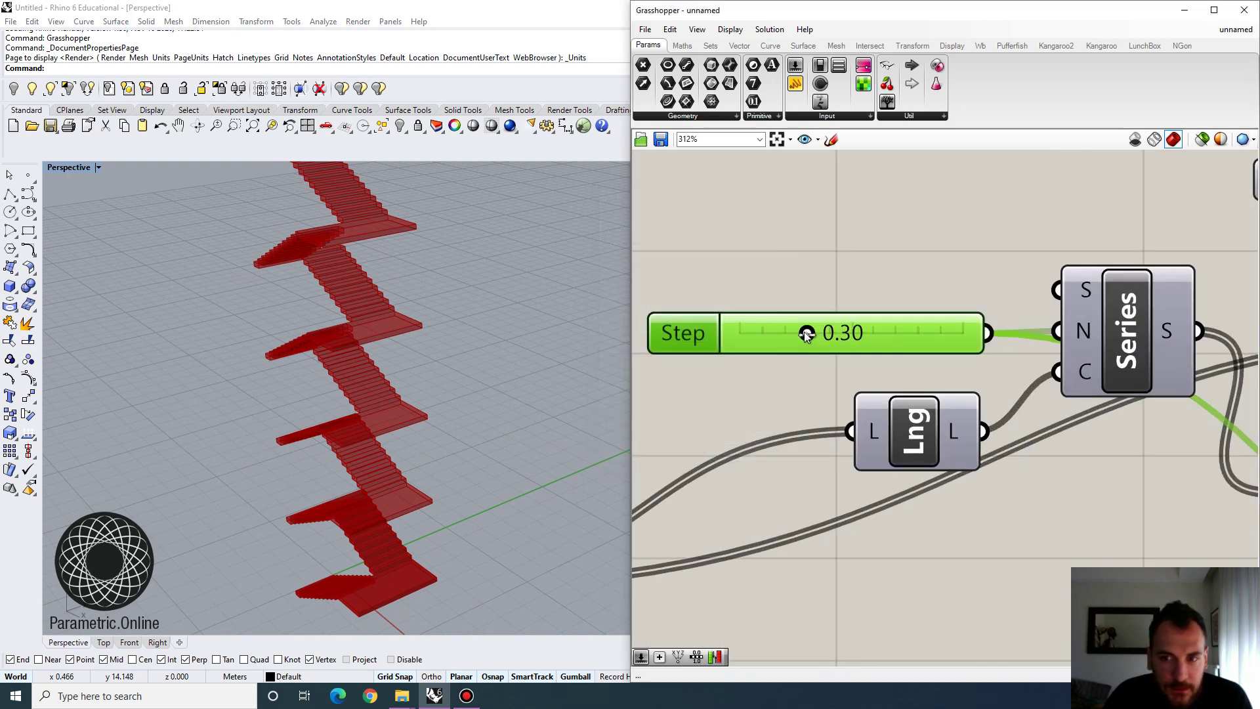
Try a value of 0.37 on the upper tread depth Step slider.
mouse_move(807, 332)
left_mouse_down()
mouse_move(789, 335)
mouse_move(809, 338)
left_mouse_up()
right_click_drag(367, 557, 425, 449)
scroll(443, 510, "down", 5)
scroll(442, 511, "up", 8)
left_click_drag(806, 338, 820, 345)
scroll(876, 312, "down", 4)
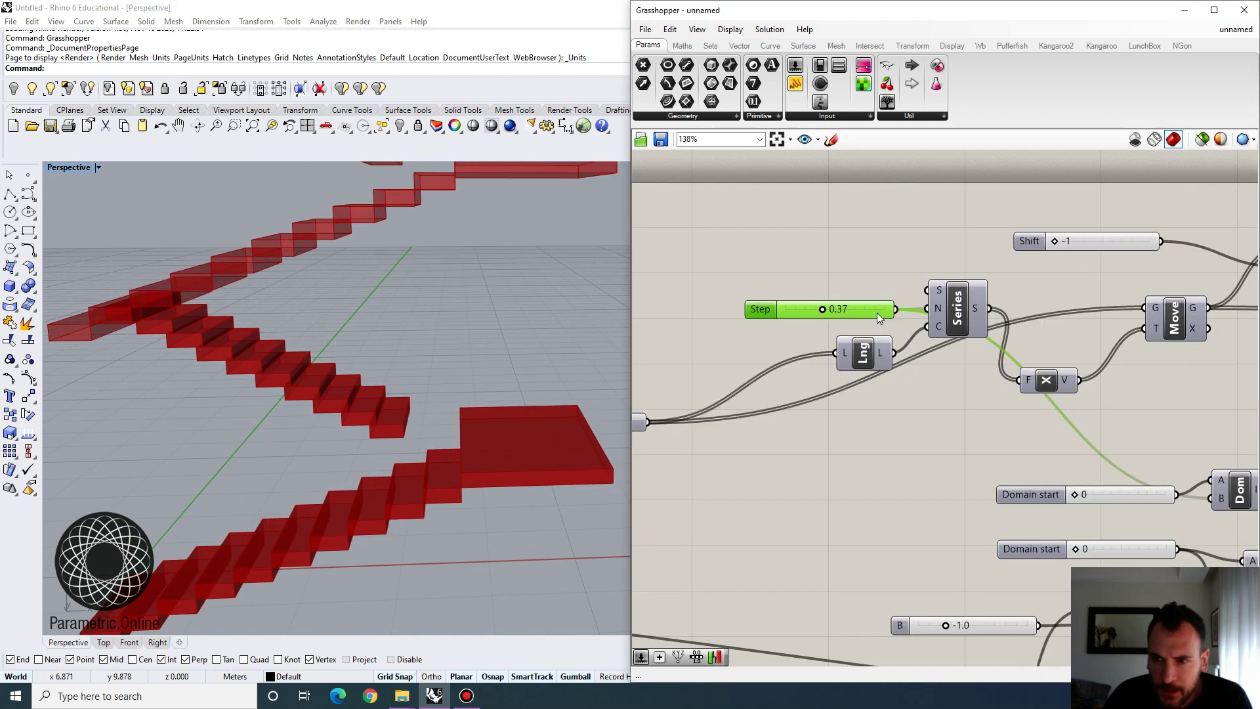
Examine the Domain components downstream of the upper tread depth Step slider.
left_click_drag(842, 278, 785, 328)
scroll(972, 324, "down", 1)
scroll(905, 315, "down", 1)
right_click_drag(1075, 416, 903, 392)
scroll(987, 424, "up", 2)
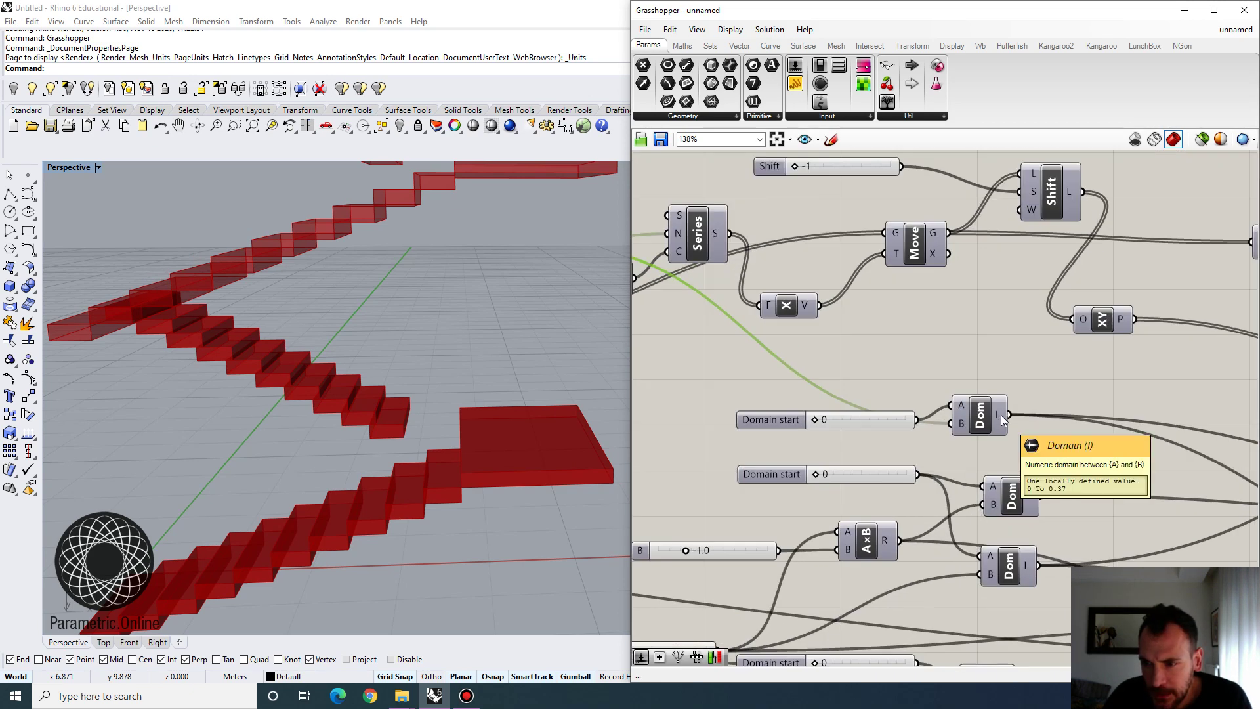
scroll(972, 372, "down", 1)
right_click_drag(732, 296, 987, 381)
scroll(868, 369, "up", 3)
Set the upper tread depth Step slider to 0.30 and check the staircase from another angle.
left_click_drag(773, 327, 763, 334)
scroll(580, 325, "down", 3)
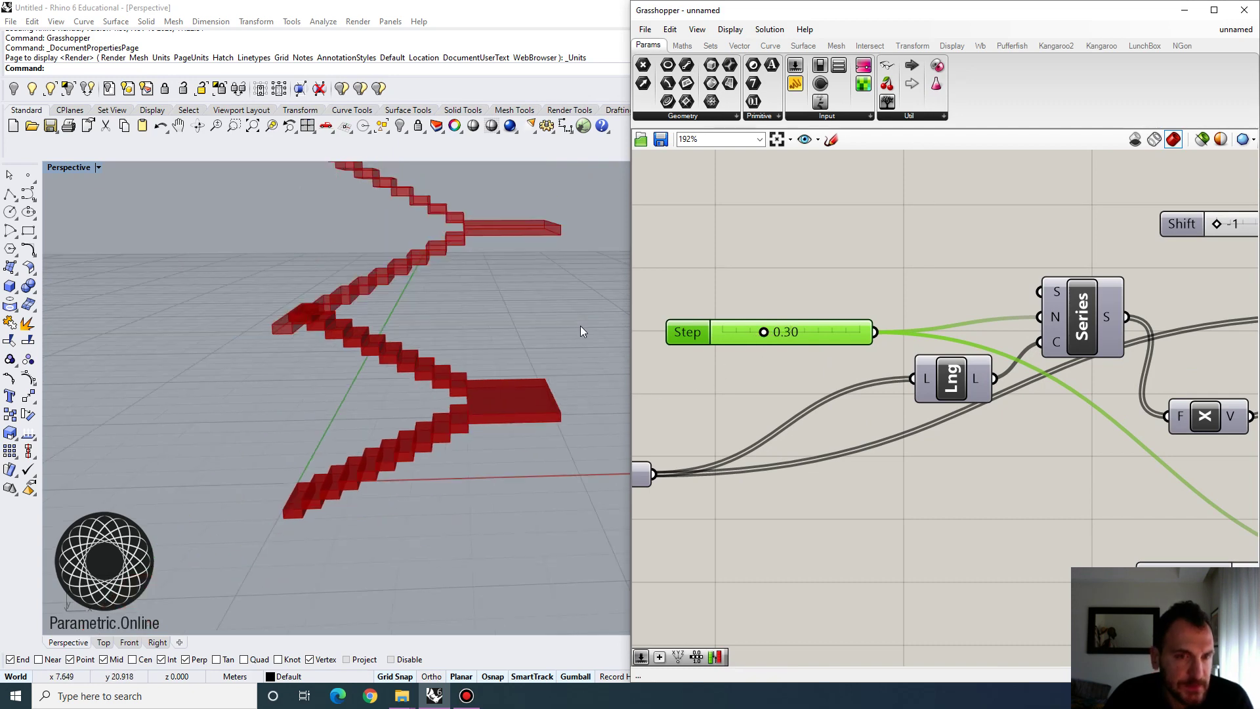
right_click_drag(514, 336, 430, 381)
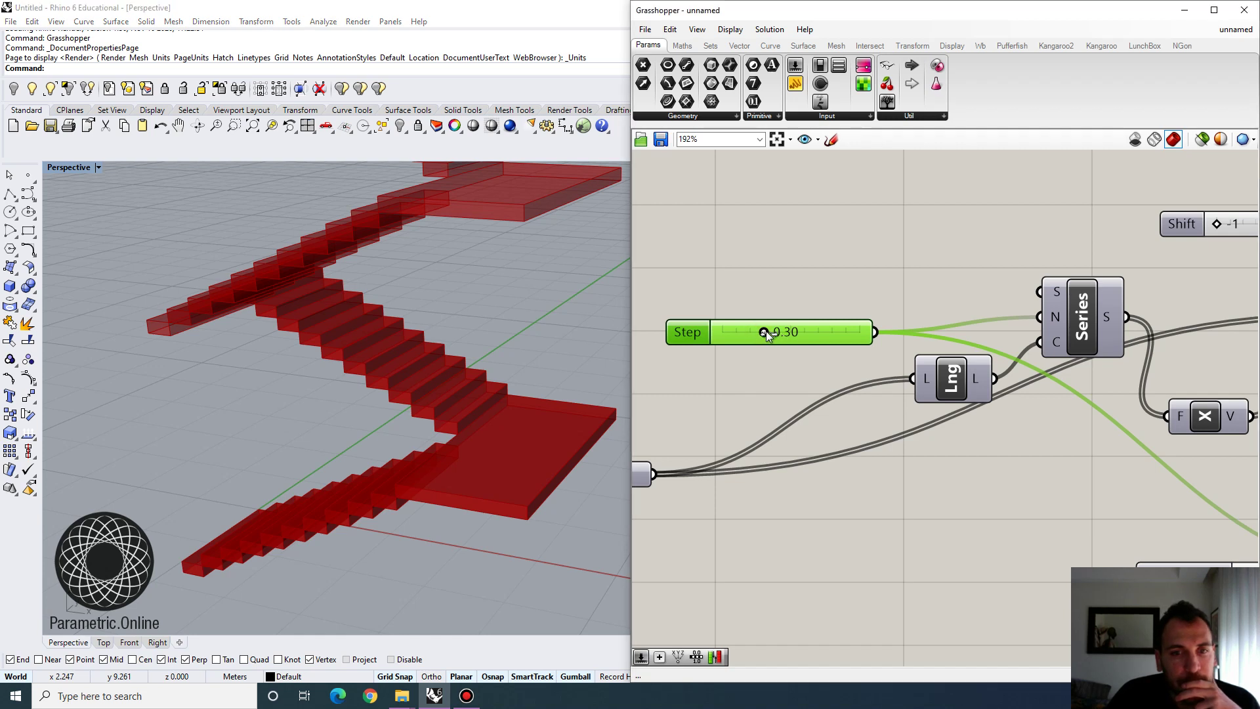
left_click_drag(766, 333, 768, 333)
Connect the 0.30 Step slider to the lower Series component's N input as well, and delete the lower flight's separate Step slider.
scroll(813, 320, "down", 6)
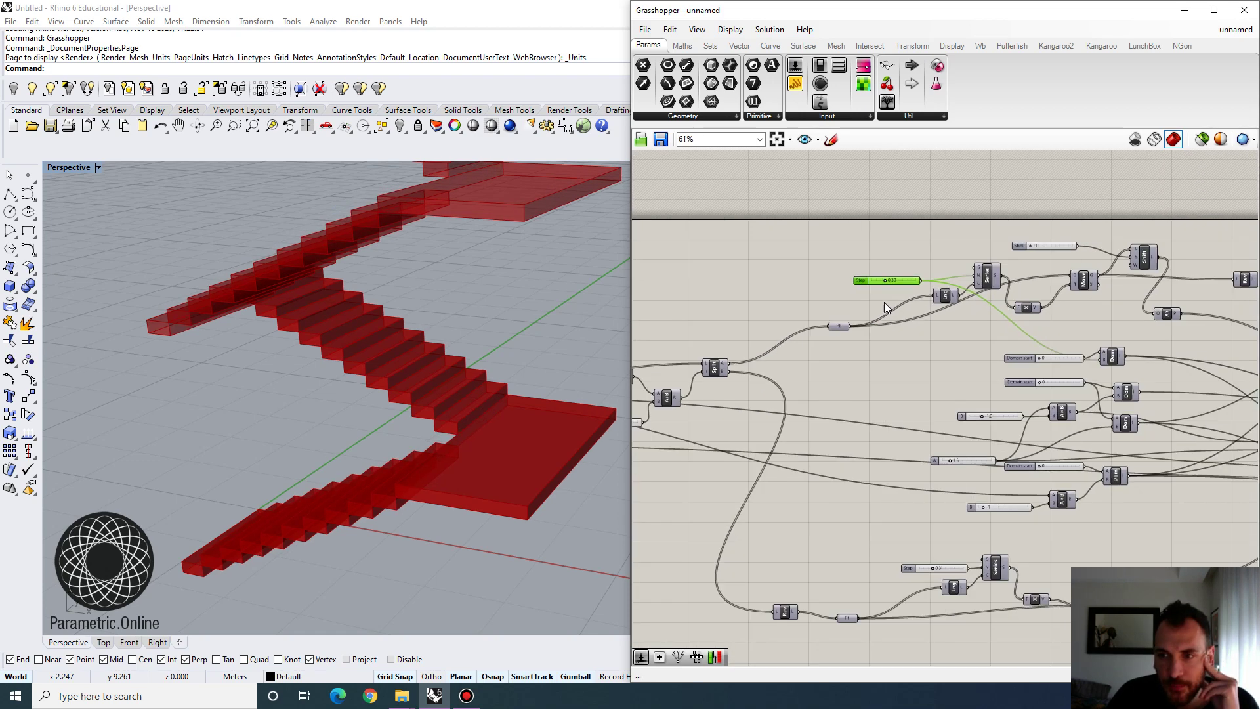
right_click_drag(904, 421, 908, 348)
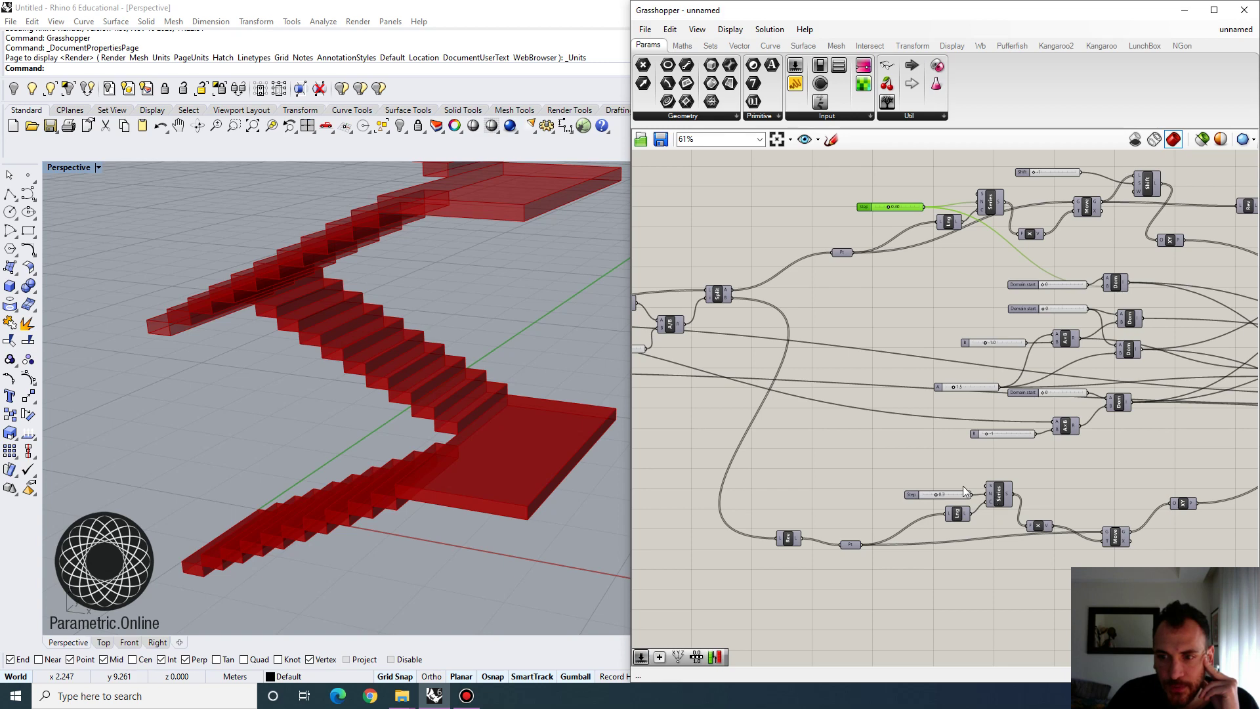
left_click_drag(956, 489, 898, 435)
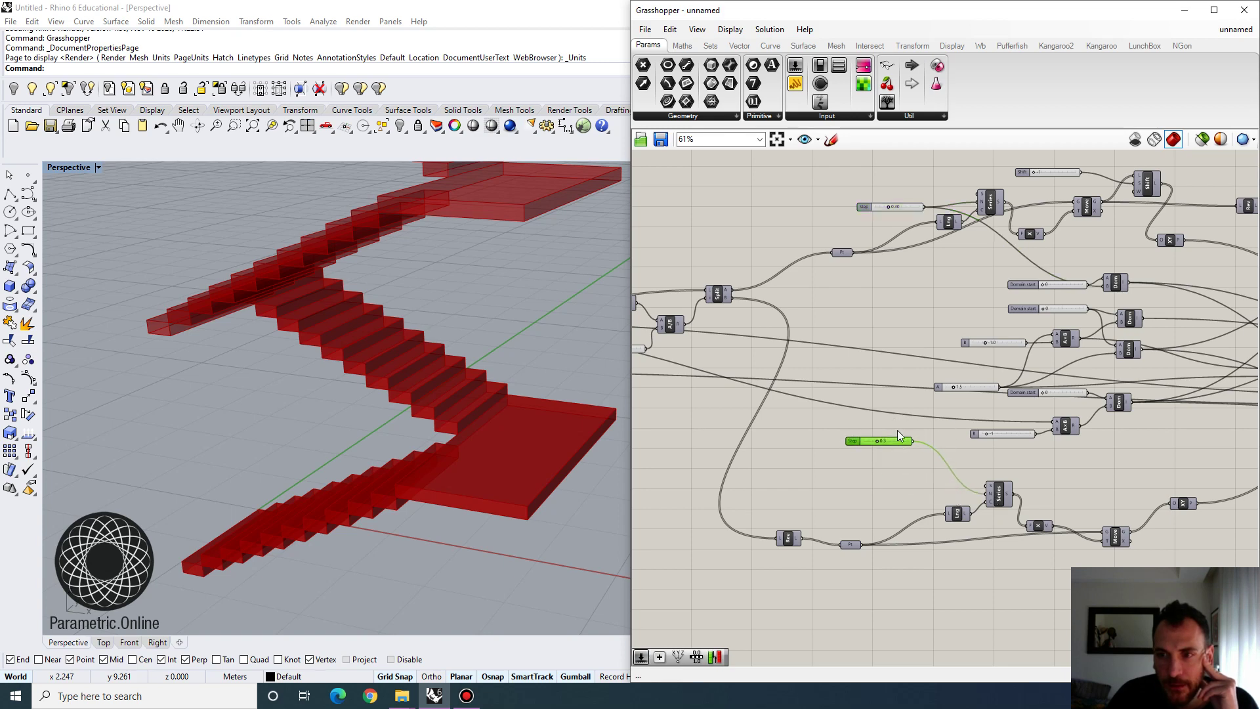
right_click_drag(896, 430, 801, 462)
scroll(757, 227, "up", 2)
left_click_drag(831, 245, 768, 404)
right_click_drag(842, 364, 806, 237)
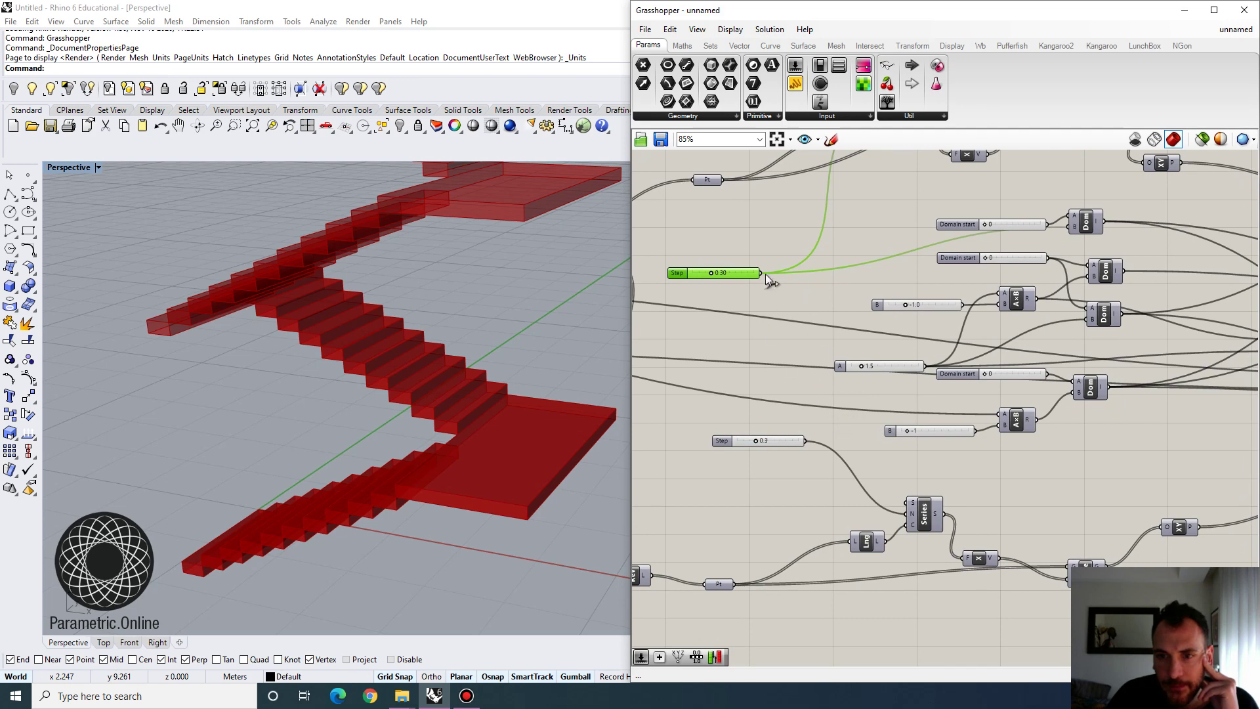
left_click_drag(763, 273, 911, 503)
left_click_drag(780, 445, 788, 442)
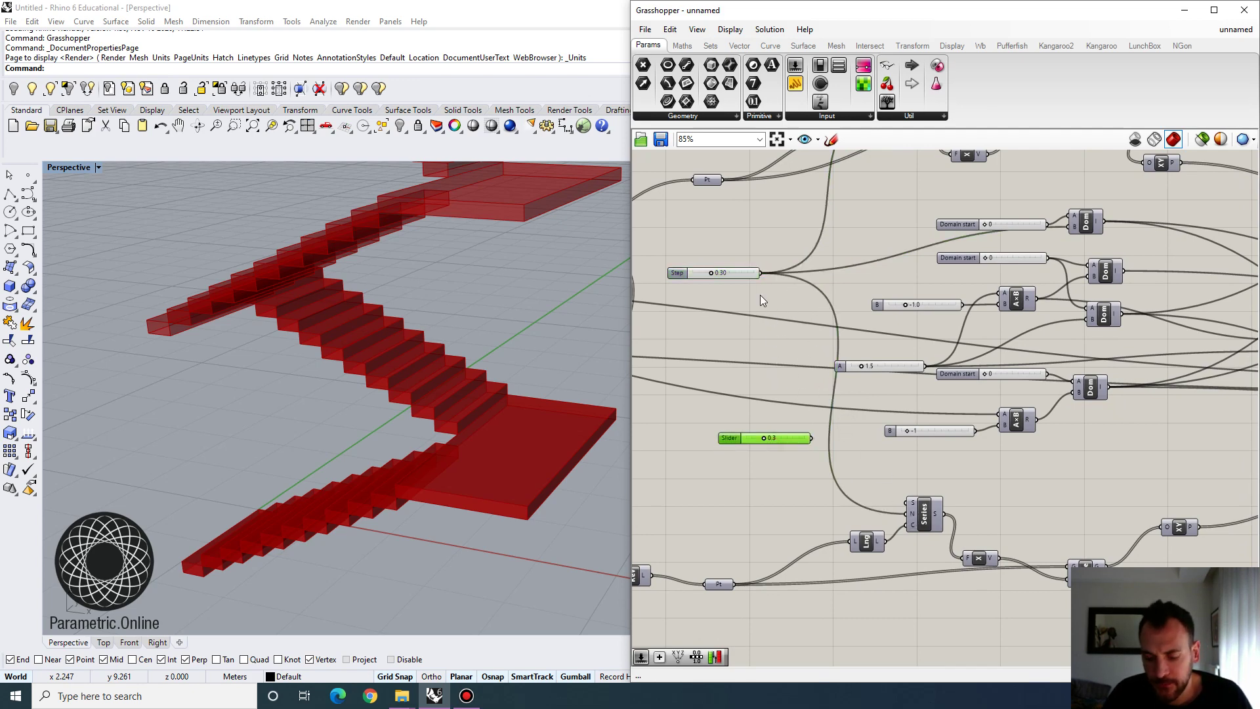
key("Delete")
Adjust the shared Step slider and enter 0.3 as its exact value.
scroll(722, 288, "up", 2)
mouse_move(701, 283)
left_mouse_down()
mouse_move(687, 280)
mouse_move(699, 278)
left_mouse_up()
double_click(720, 282)
type(".3")
key("Return")
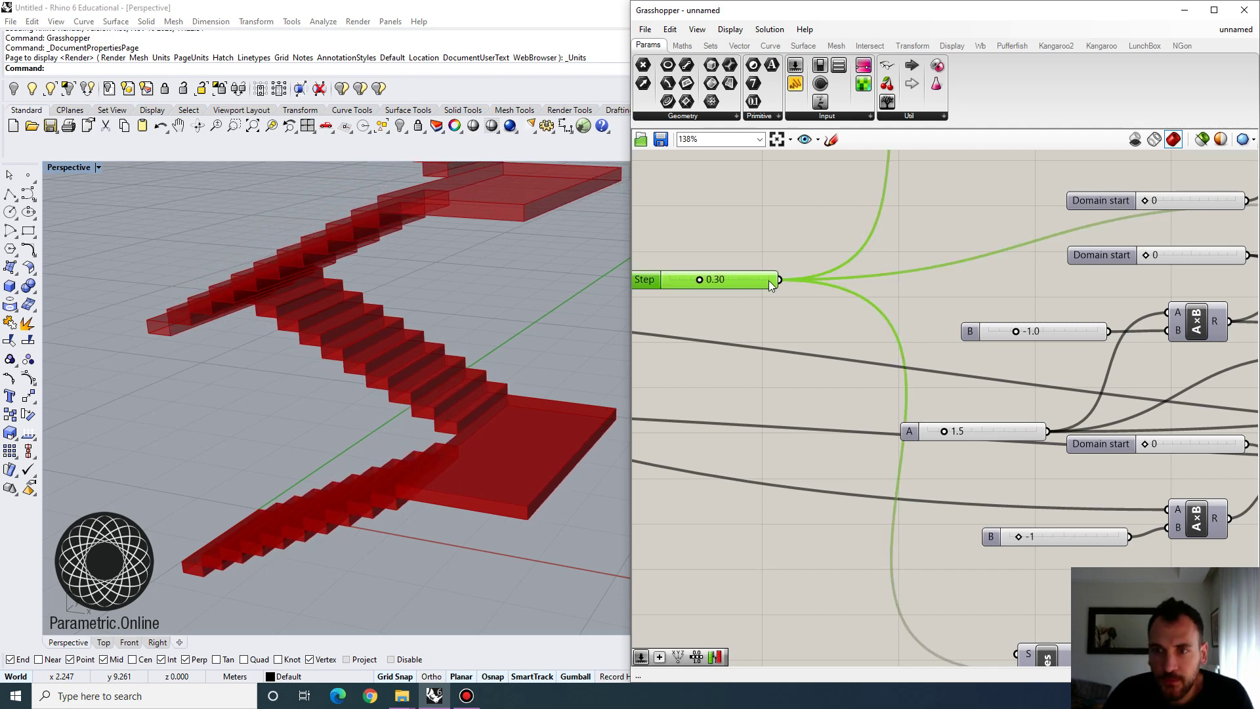
Place the stair width slider A beneath the shared Step slider and set it to 1.8.
scroll(1060, 282, "down", 3)
scroll(1141, 342, "up", 3)
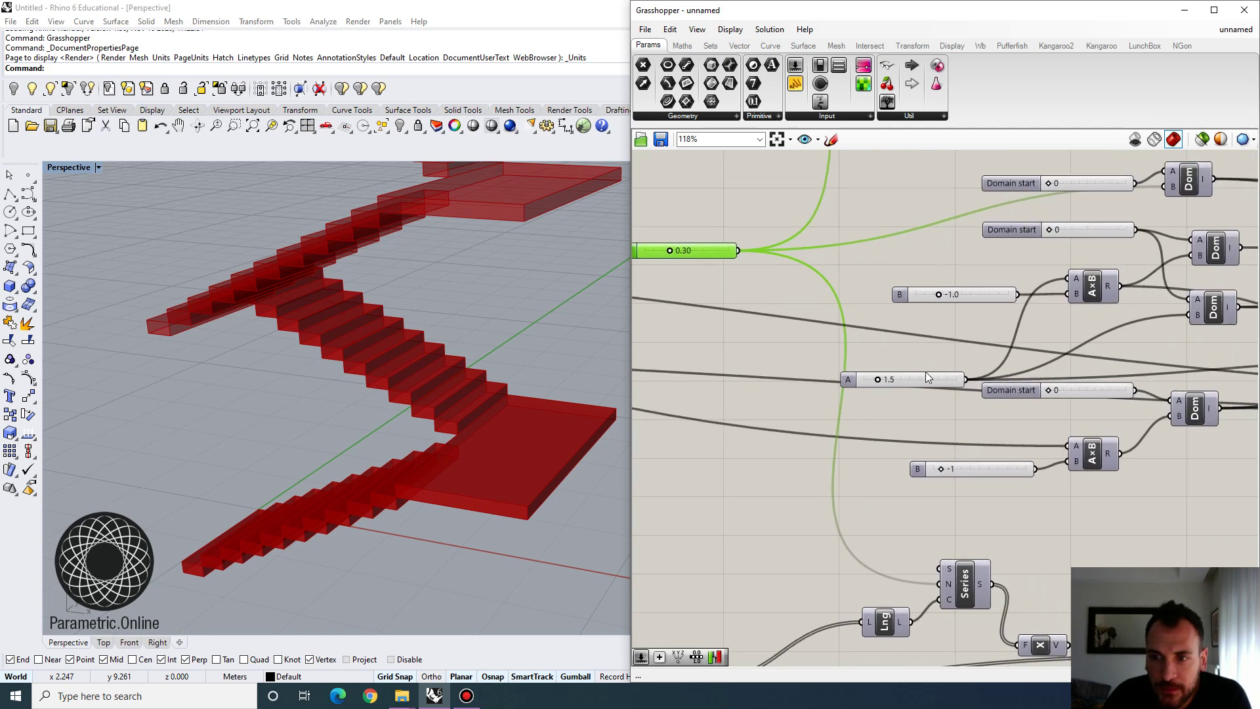
left_click_drag(927, 378, 741, 338)
scroll(739, 341, "up", 1)
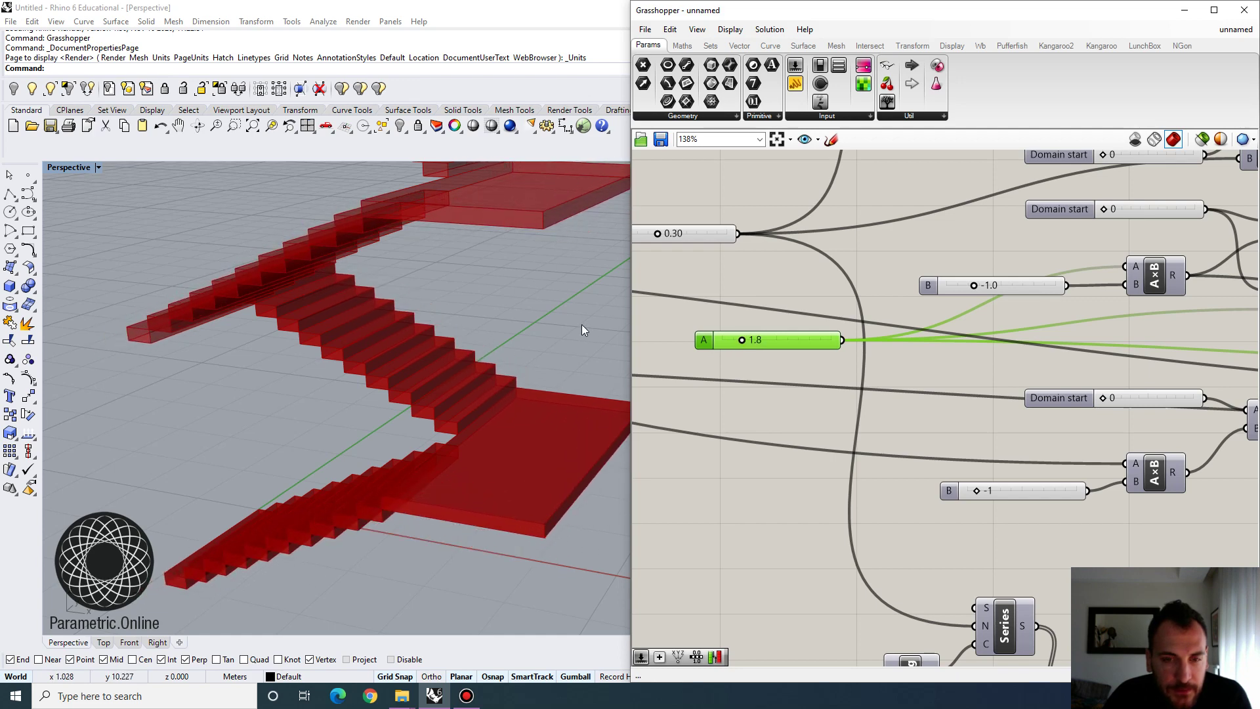
scroll(581, 324, "down", 6)
right_click_drag(574, 287, 497, 344)
scroll(504, 342, "down", 5)
scroll(792, 351, "down", 6)
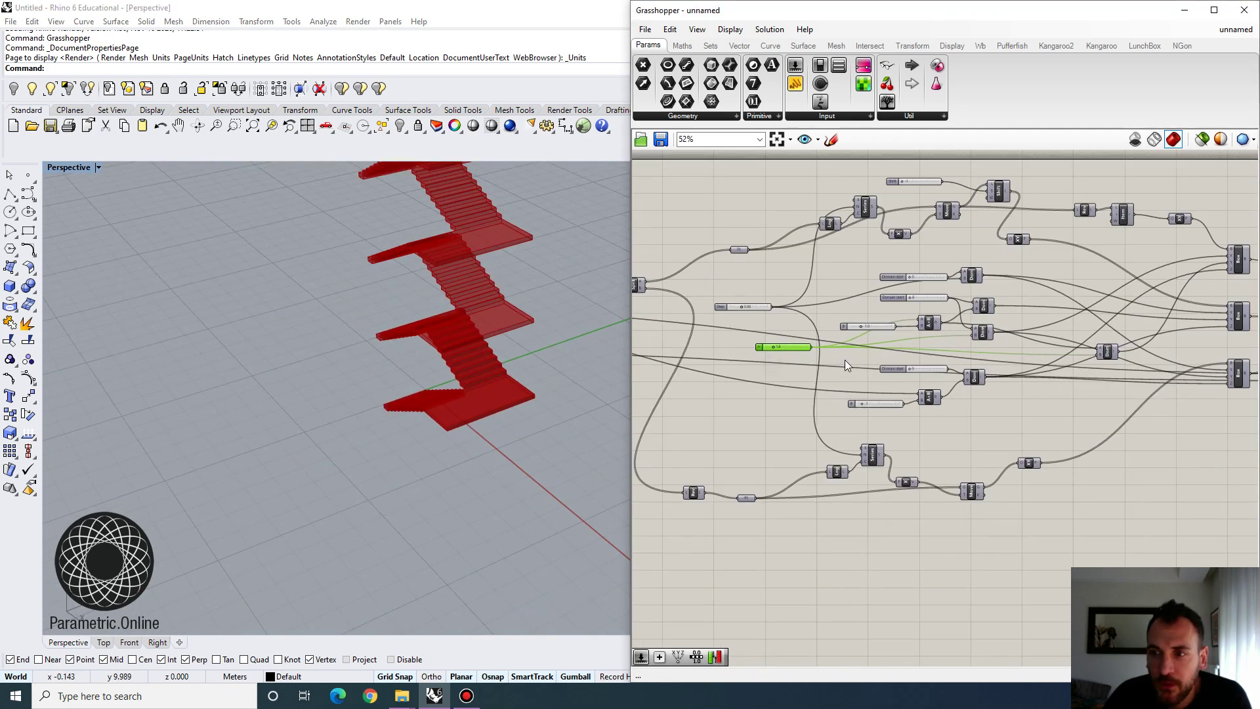
Turn off the preview of the flattened Geometry parameter.
scroll(908, 415, "up", 5)
left_click(1094, 388)
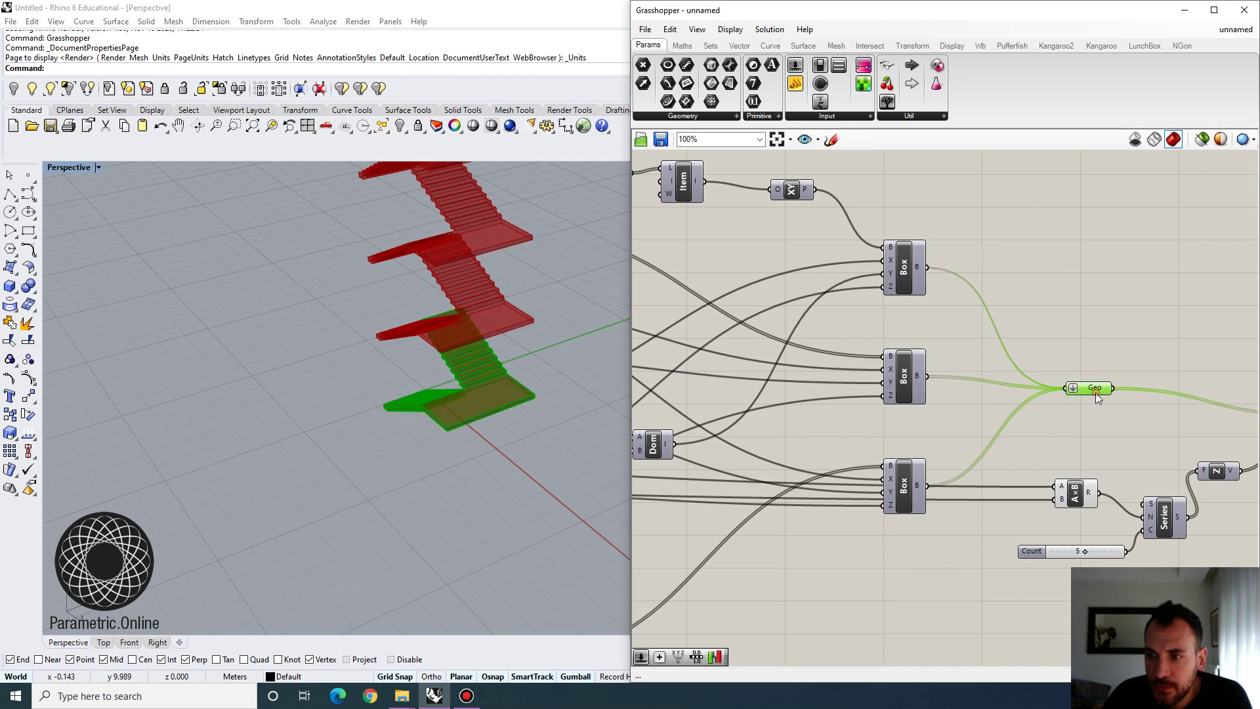
right_click(1096, 393)
left_click(1114, 417)
left_click(1109, 345)
Bake the Move component's geometry to the Default layer with colour By Layer.
right_click_drag(1167, 351, 1060, 334)
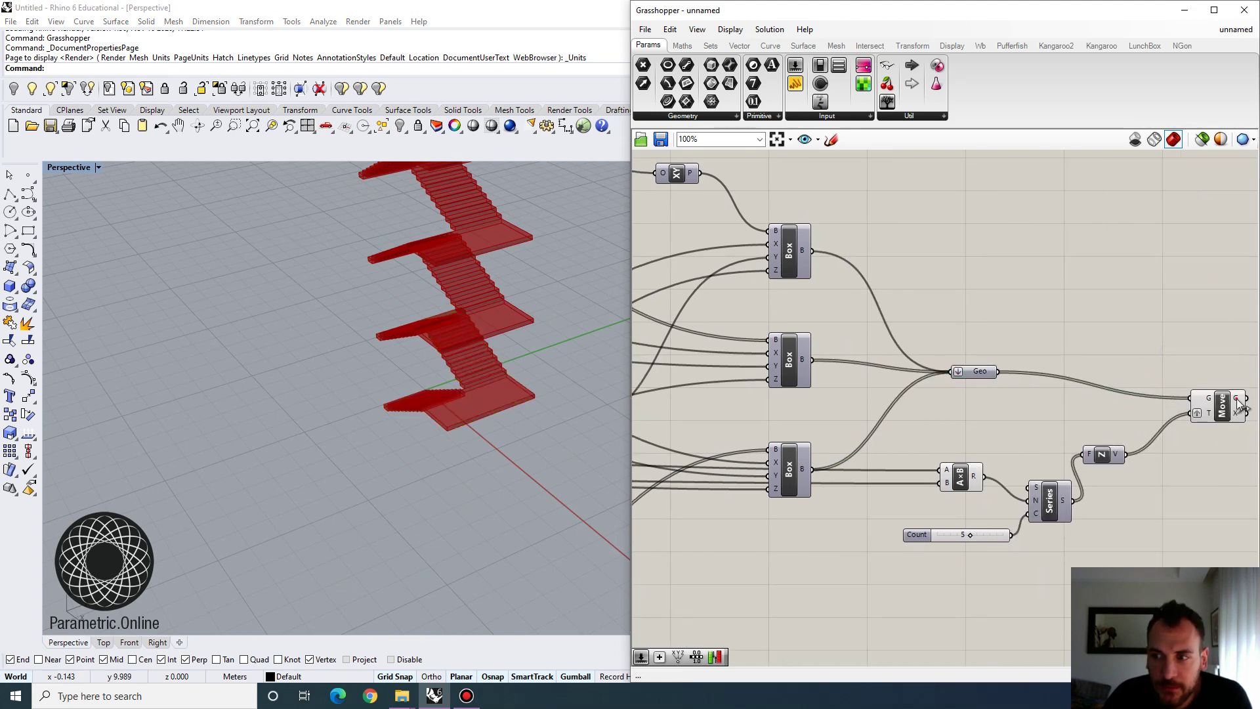
left_click(1222, 406)
right_click(1222, 410)
left_click(1234, 459)
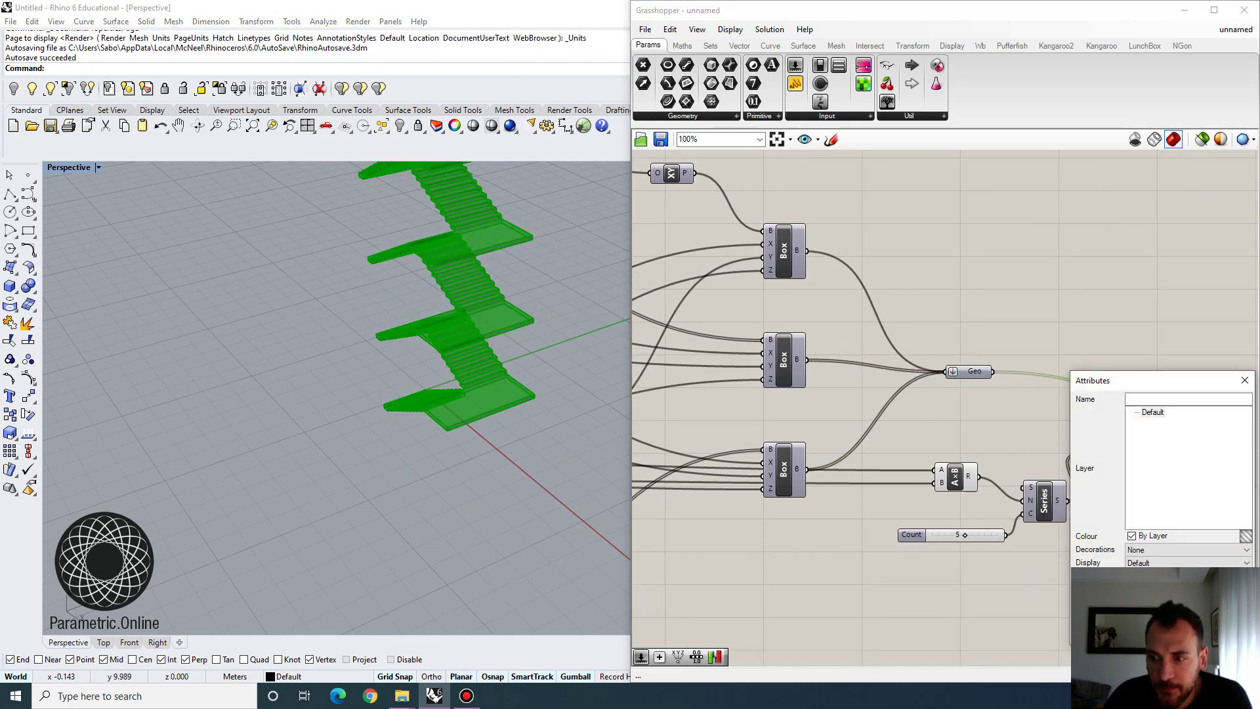
key("Return")
scroll(226, 358, "down", 1)
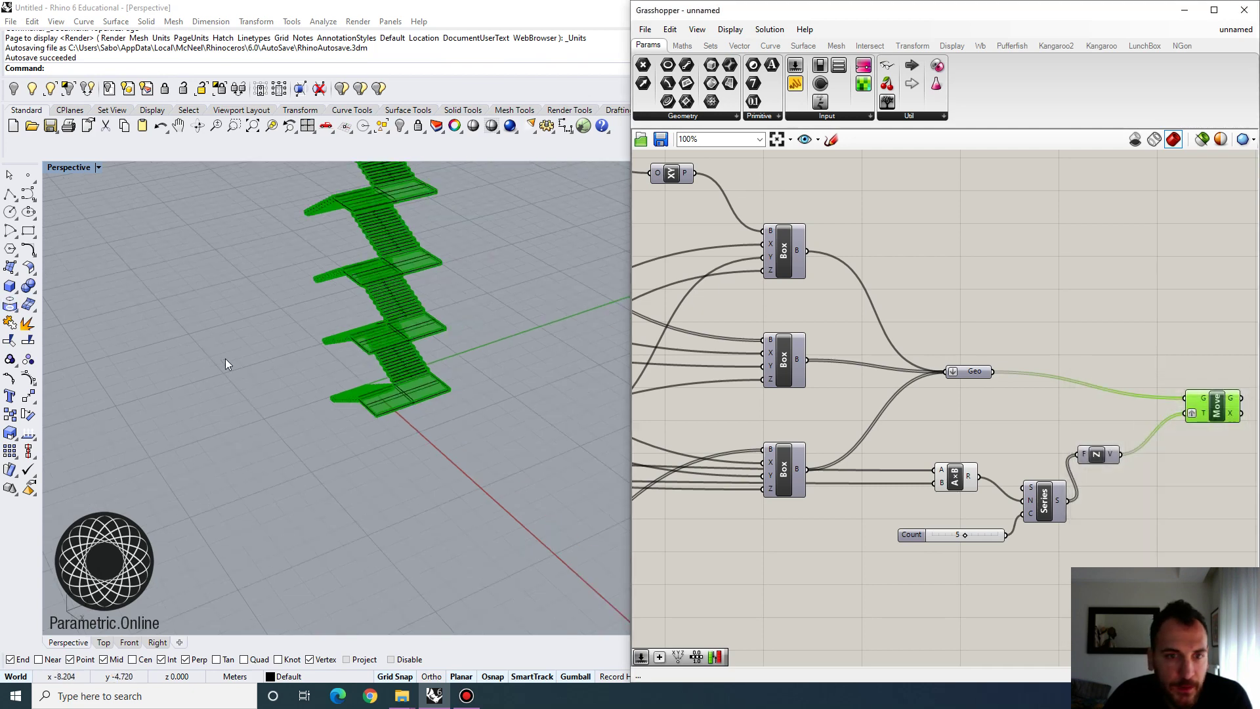
Select all of the baked staircase polysurfaces and move them beside the Grasshopper preview, clear of it, leaving them deselected.
right_click_drag(226, 358, 289, 348)
scroll(392, 410, "down", 7)
left_click_drag(454, 446, 300, 197)
scroll(390, 344, "up", 4)
left_click_drag(376, 323, 270, 374)
left_click(353, 494)
scroll(139, 399, "up", 6)
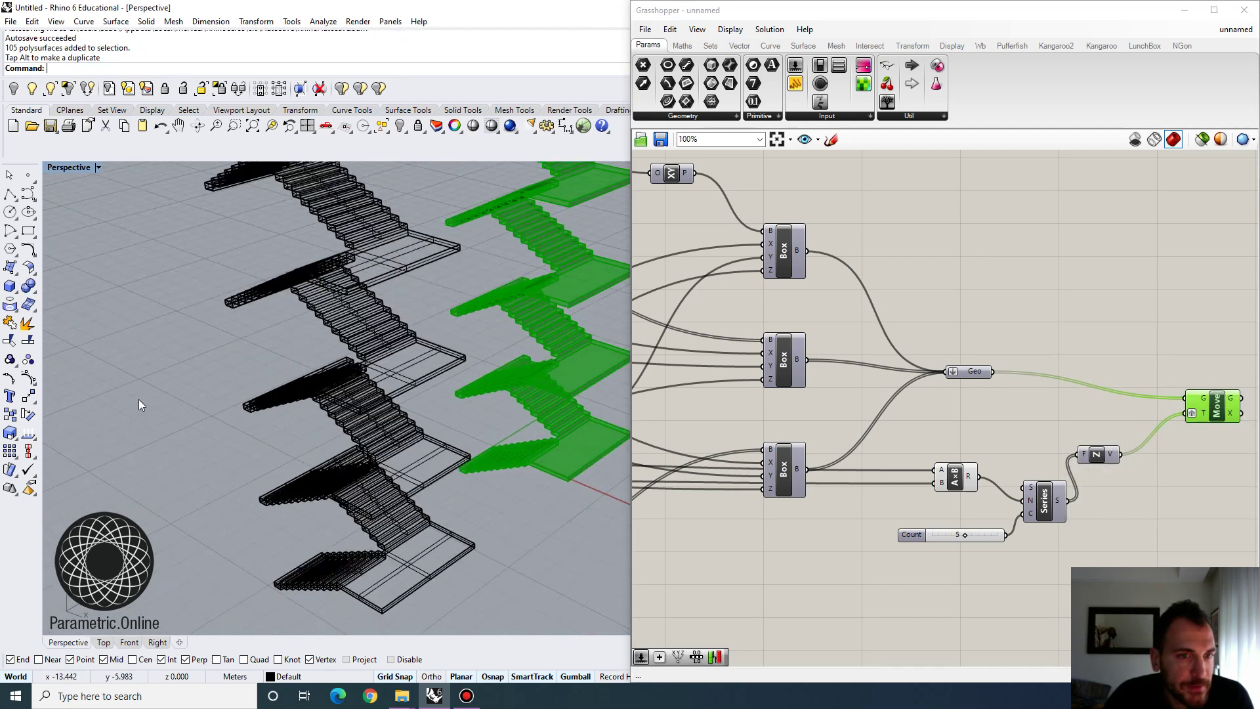
Switch the Perspective viewport to the Rendered display mode.
left_click(69, 169)
left_click(111, 230)
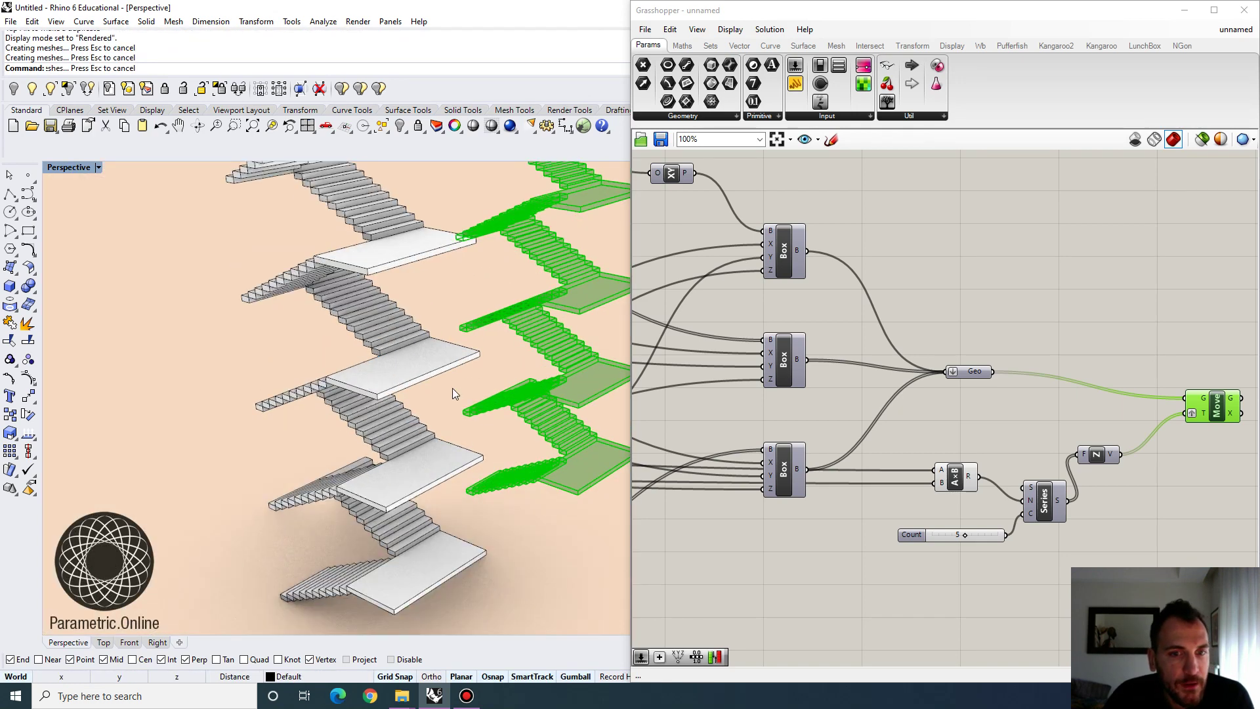
Examine the rendered baked staircase from above, from the side and as a whole beside the preview.
right_click_drag(450, 391, 384, 305)
right_click_drag(346, 256, 408, 318)
scroll(385, 410, "up", 5)
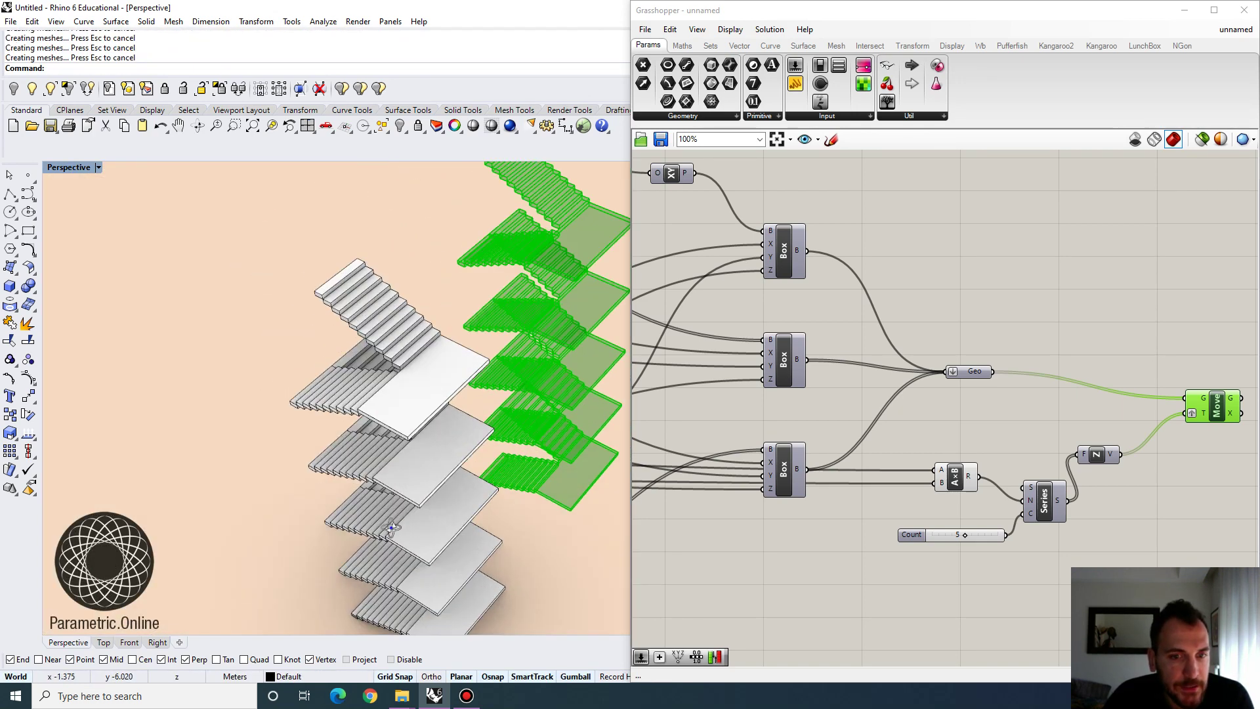
right_click_drag(385, 515, 332, 443)
scroll(332, 442, "up", 5)
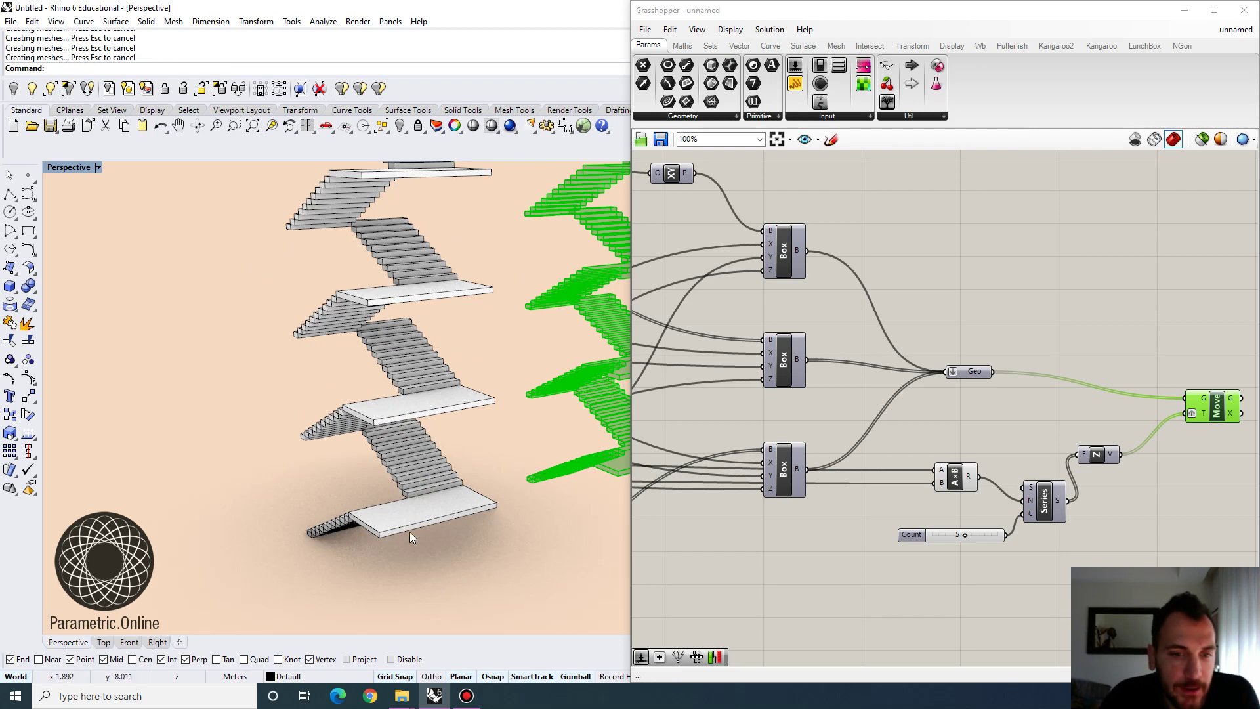
right_click_drag(410, 532, 349, 427)
scroll(348, 428, "down", 8)
scroll(364, 215, "up", 4)
right_click_drag(374, 489, 409, 530)
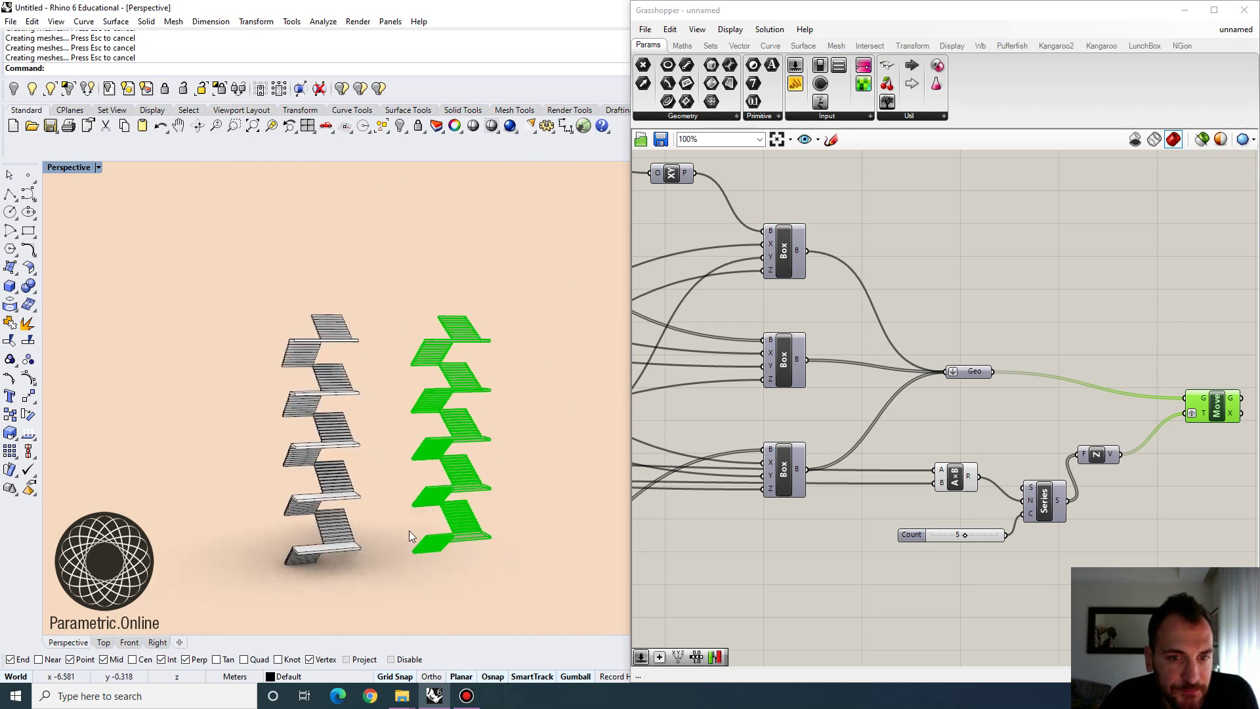
scroll(420, 523, "up", 2)
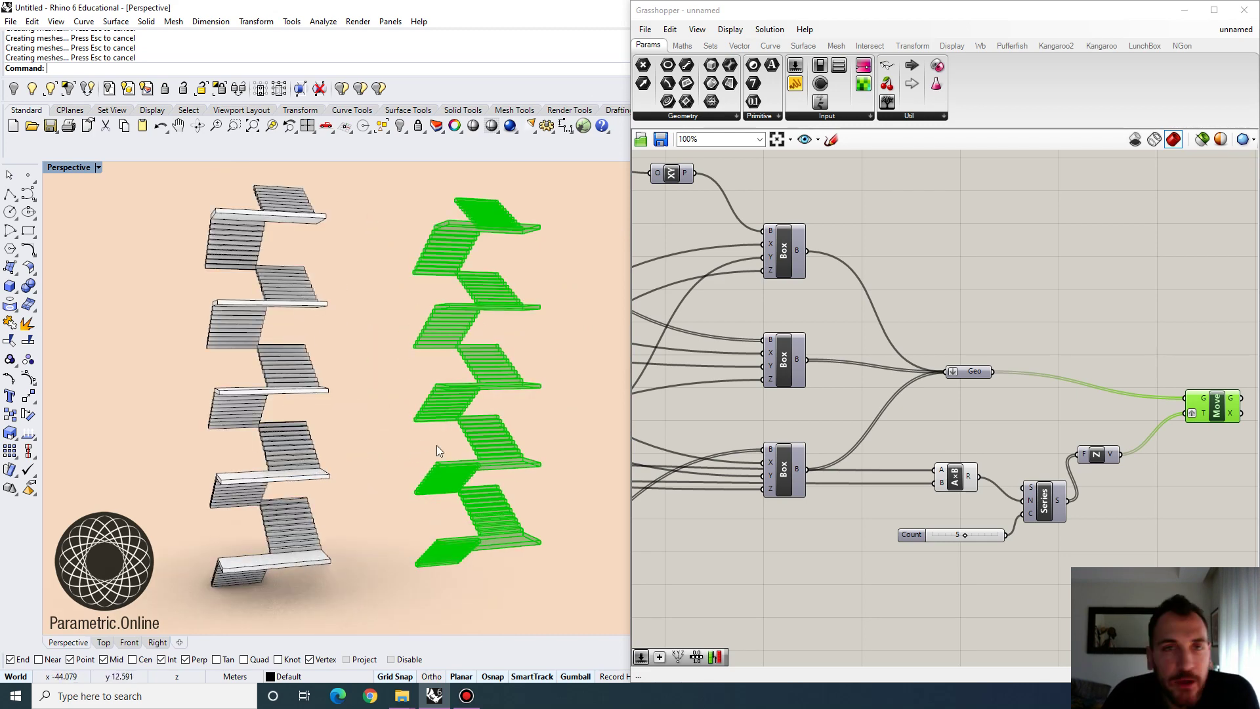
Deselect the Move component and review the overall staircase definition together with the landings and flights in the model.
left_click(1065, 427)
scroll(1025, 376, "down", 5)
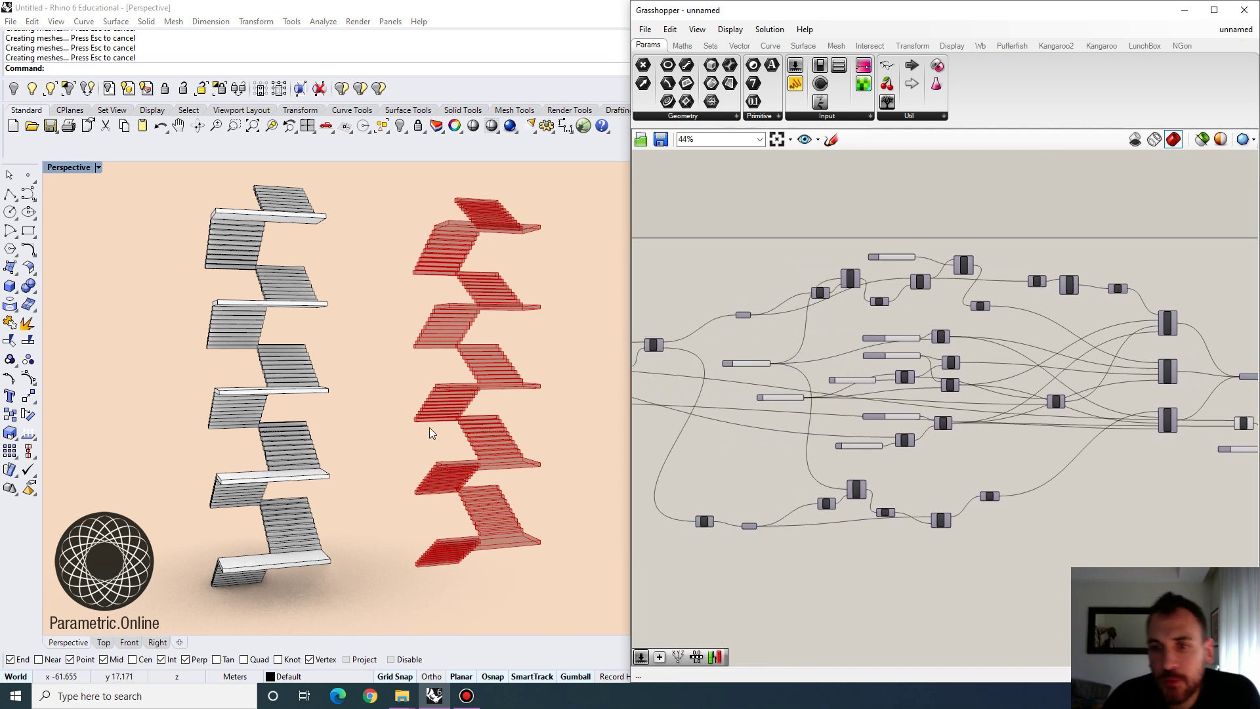
scroll(846, 392, "up", 3)
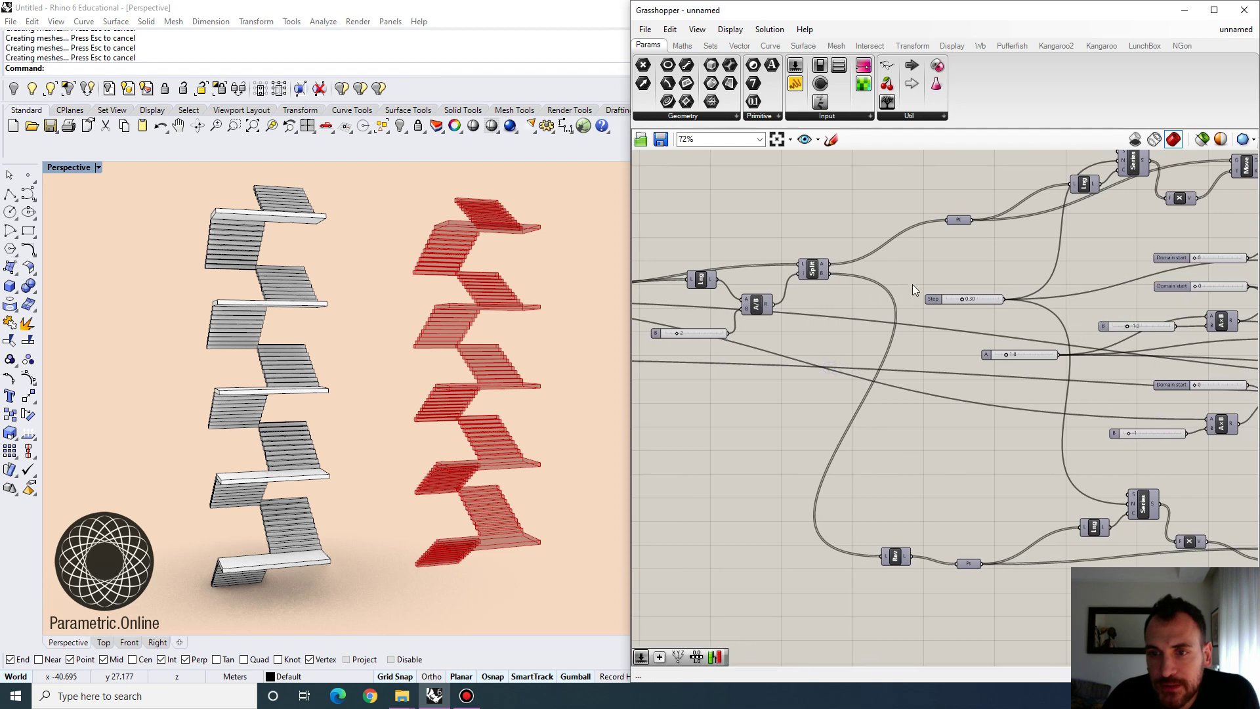
scroll(942, 325, "down", 2)
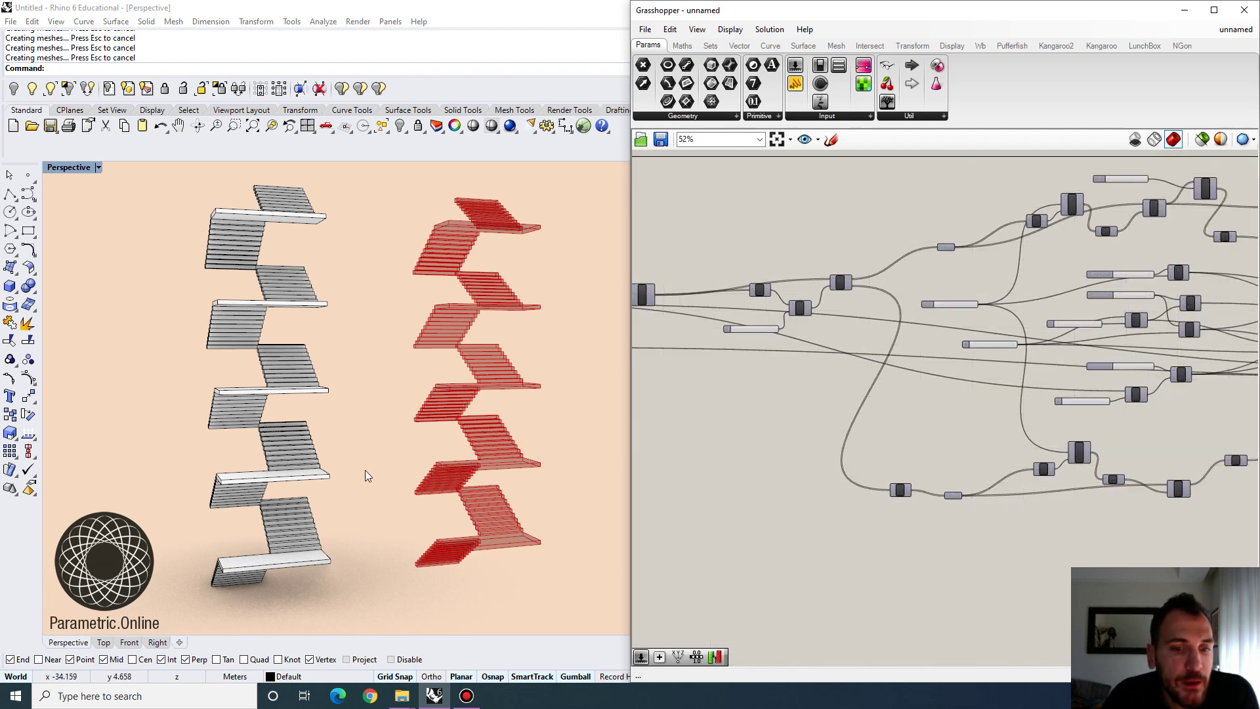
right_click_drag(364, 470, 264, 322)
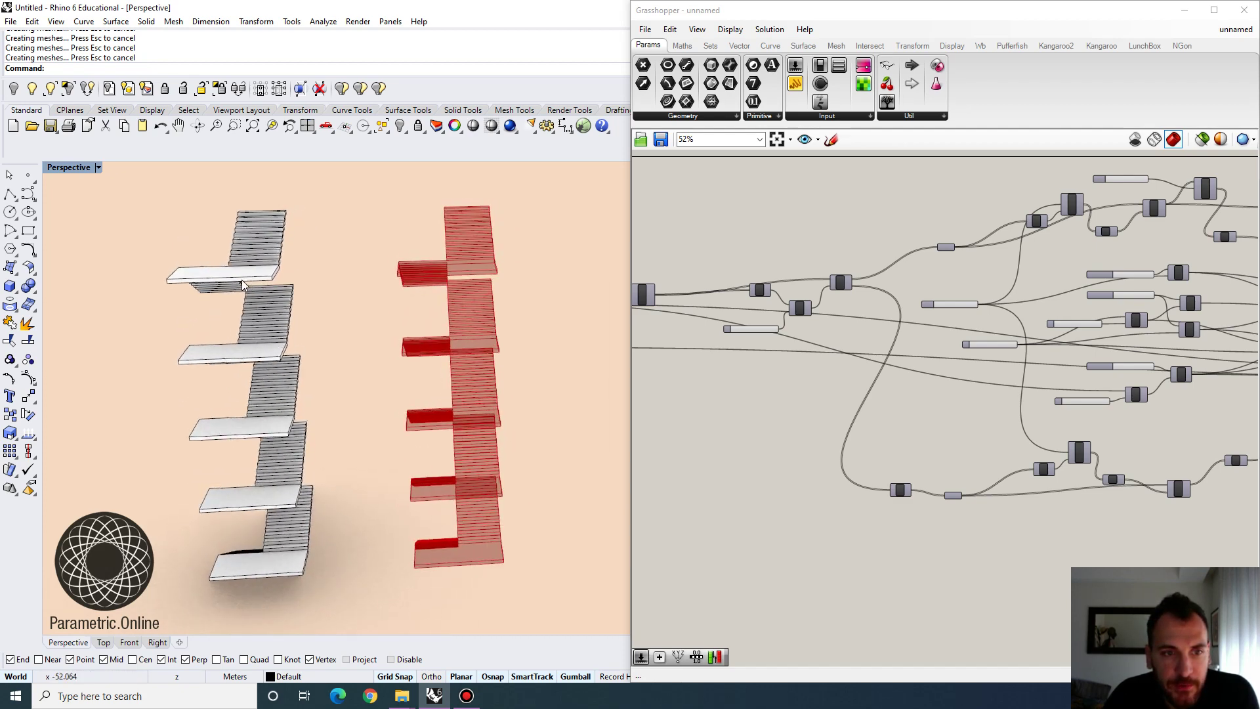
mouse_move(242, 280)
right_mouse_down()
mouse_move(214, 315)
mouse_move(255, 265)
right_mouse_up()
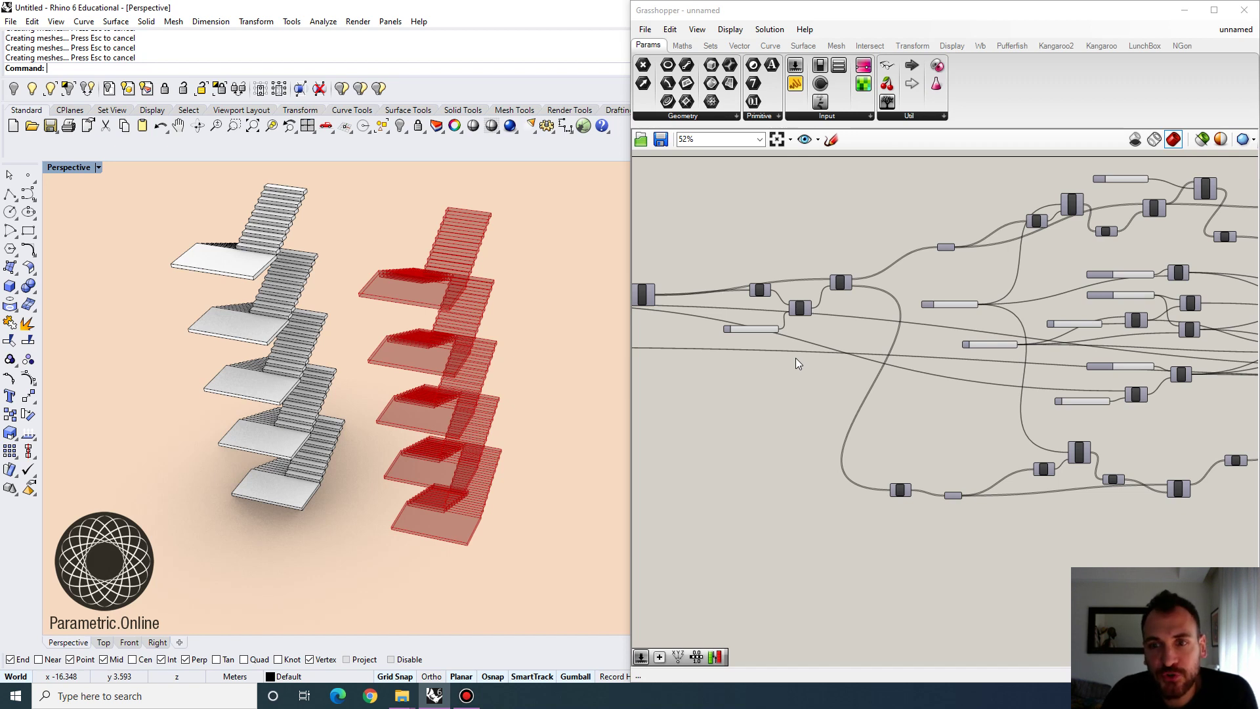
right_click_drag(796, 373, 775, 446)
scroll(754, 447, "down", 2)
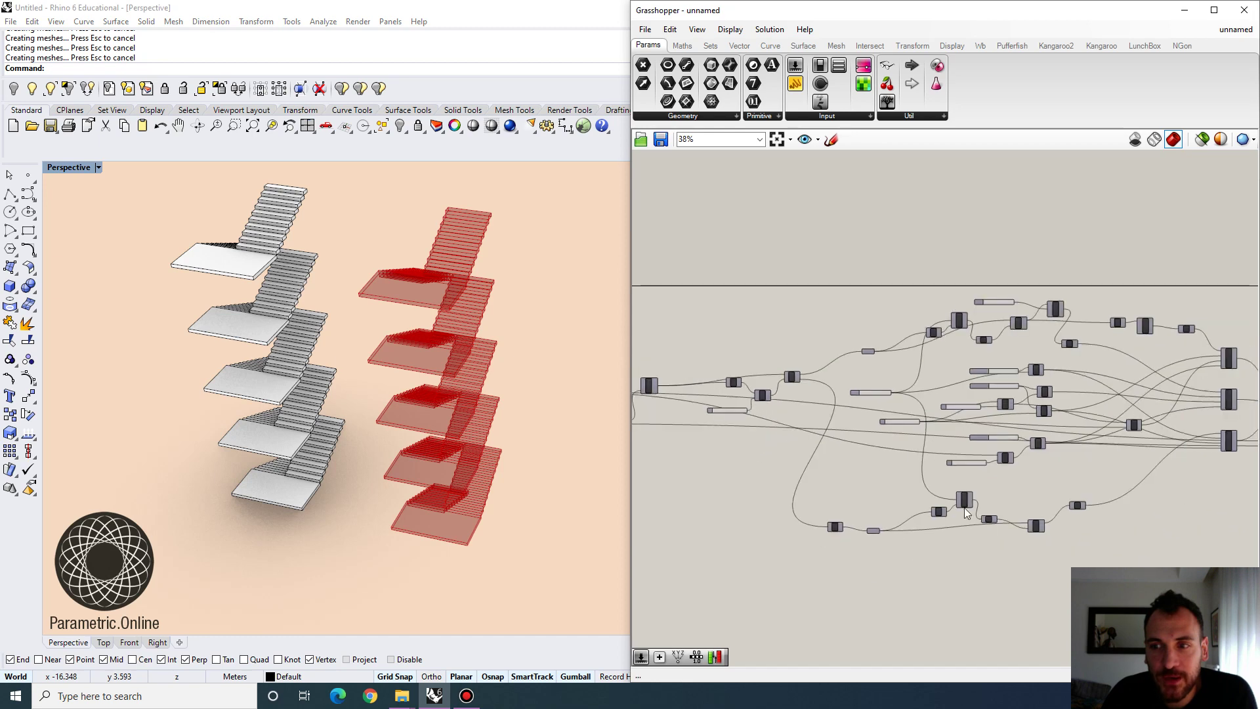